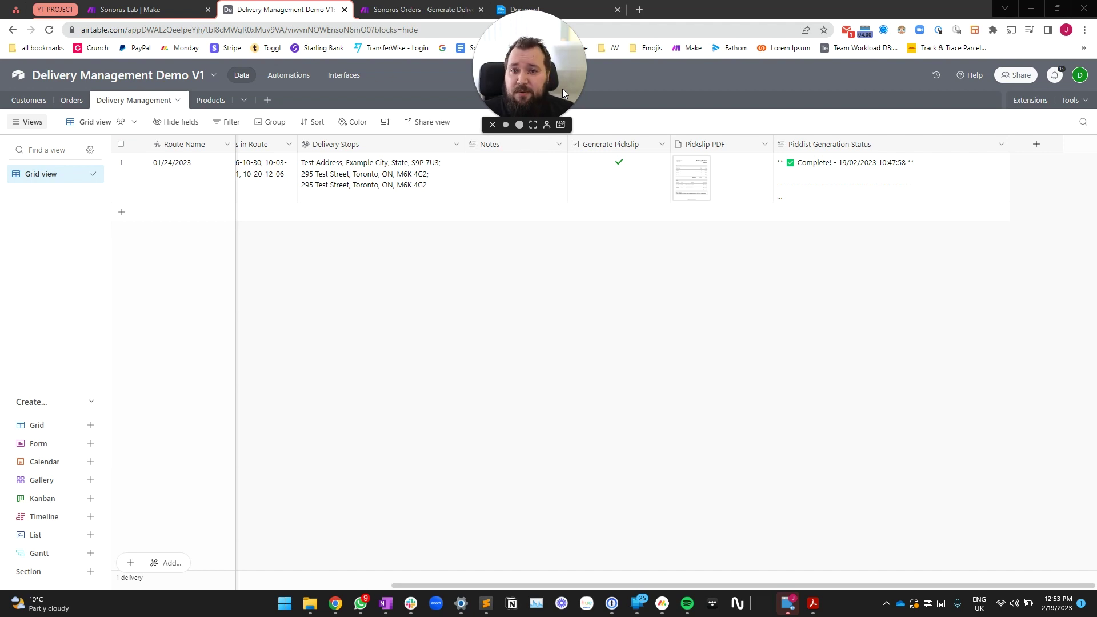
Step: Review the Delivery Picklist template in Documint, then switch to Make and look over the Generate Delivery Slip scenario
click(573, 7)
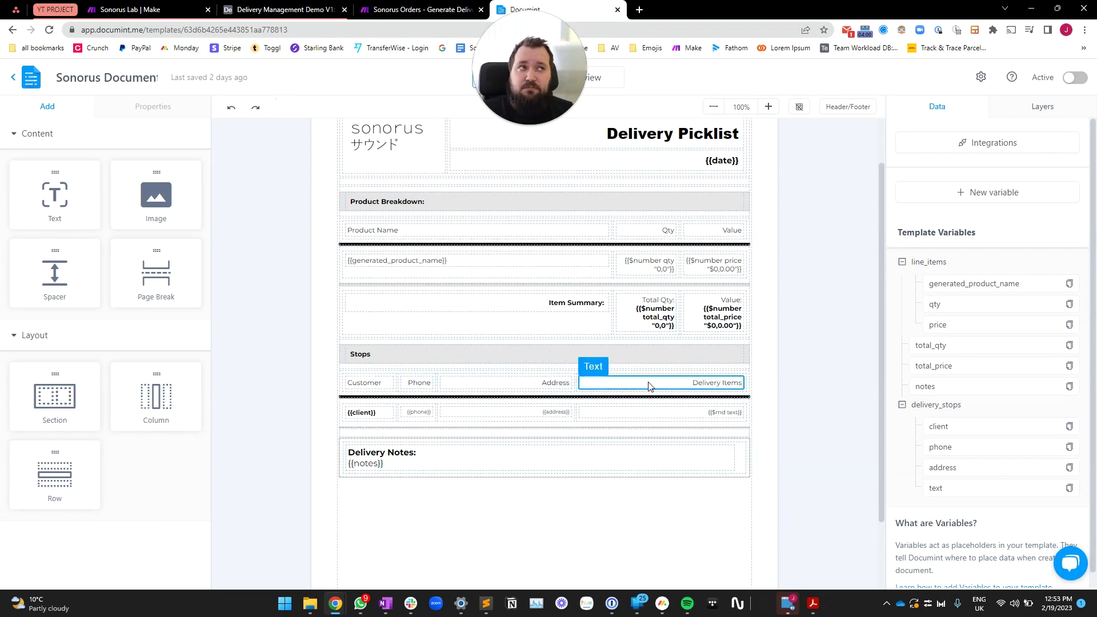
click(434, 10)
drag(310, 445, 446, 385)
scroll(445, 387, up, 2)
scroll(447, 388, down, 2)
drag(351, 163, 350, 182)
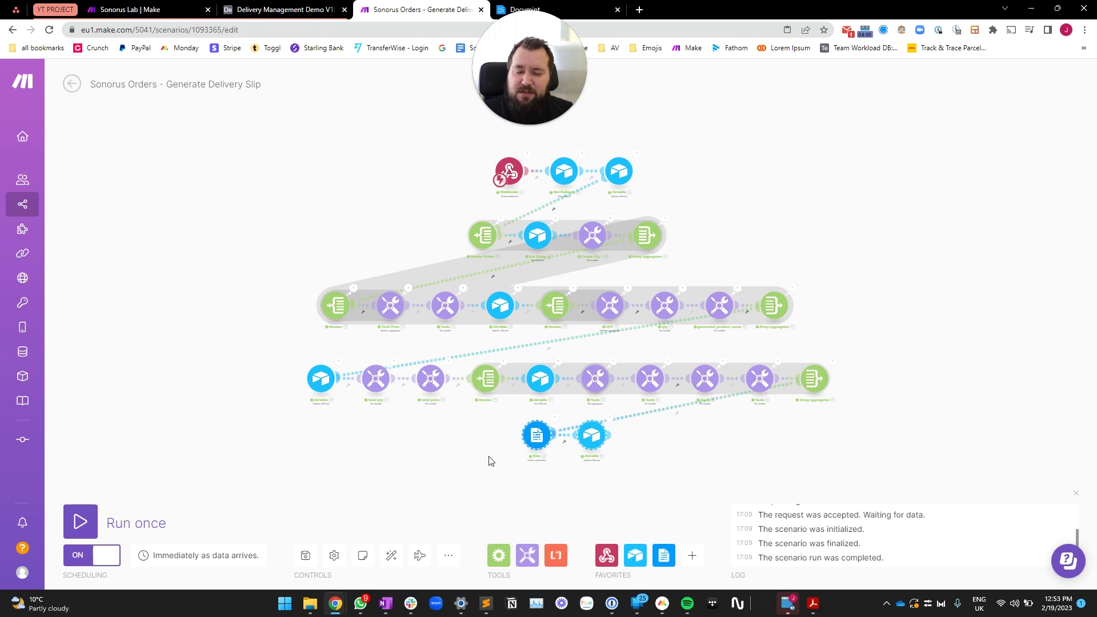
Step: Return to the Delivery Management Demo V1 base in Airtable and view its Customers and Orders tables
click(307, 14)
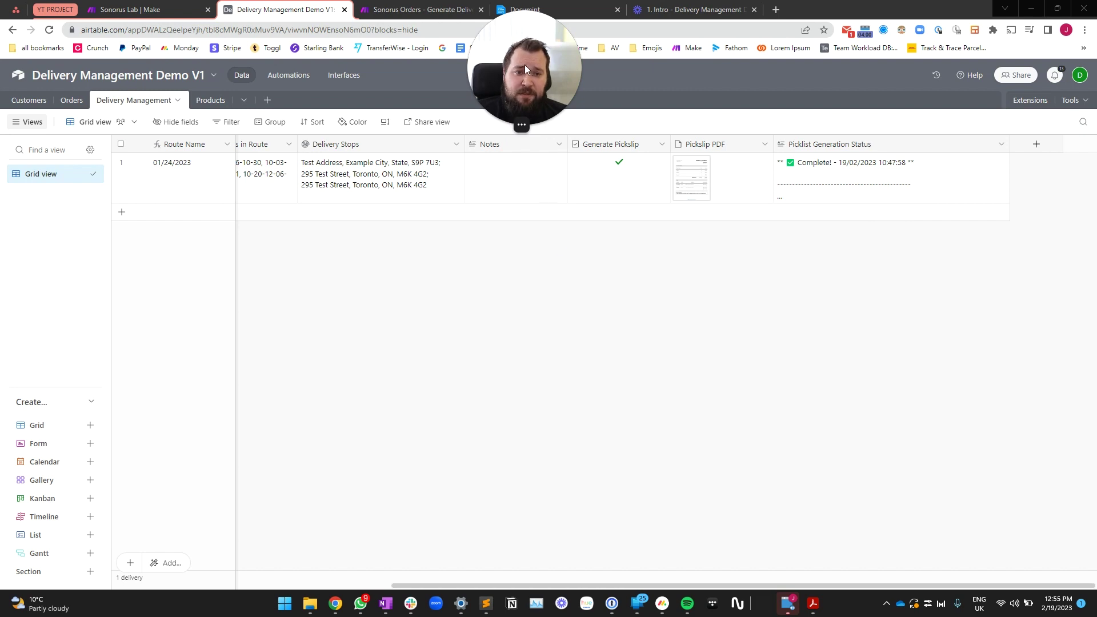
click(34, 106)
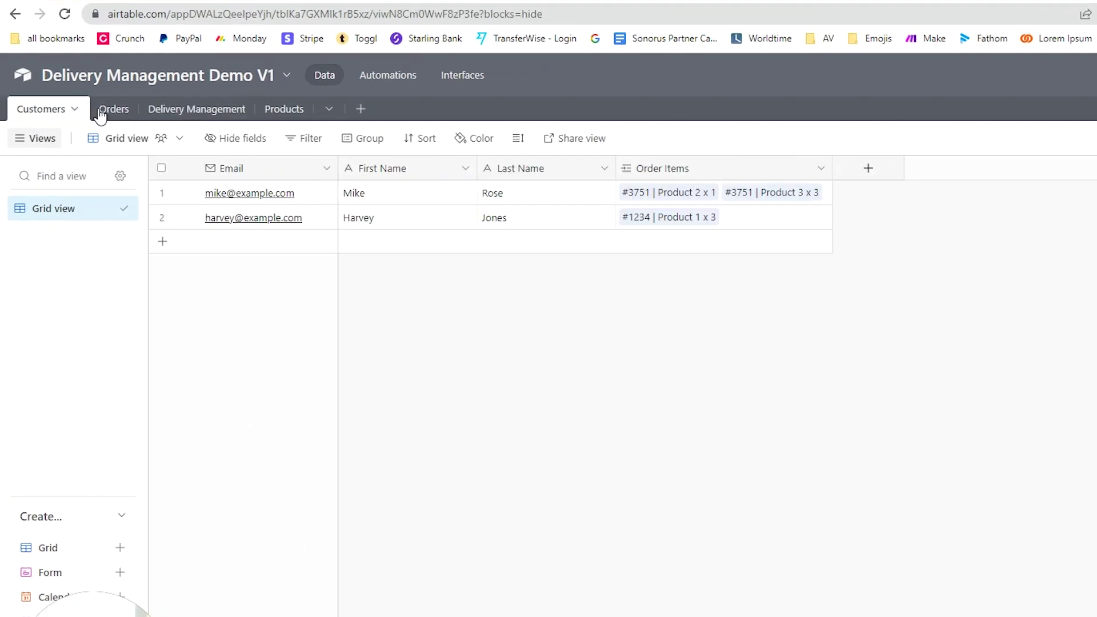
click(117, 108)
scroll(477, 292, left, 15)
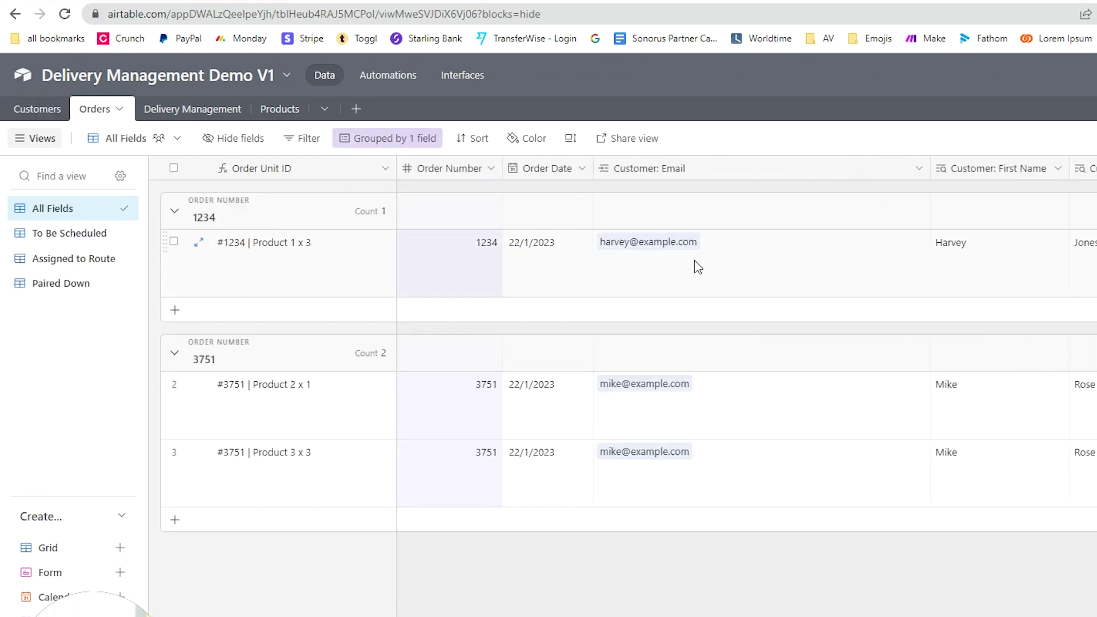
Step: Examine the customer, order number, products and quantities of the two-line order in the Orders table
click(855, 463)
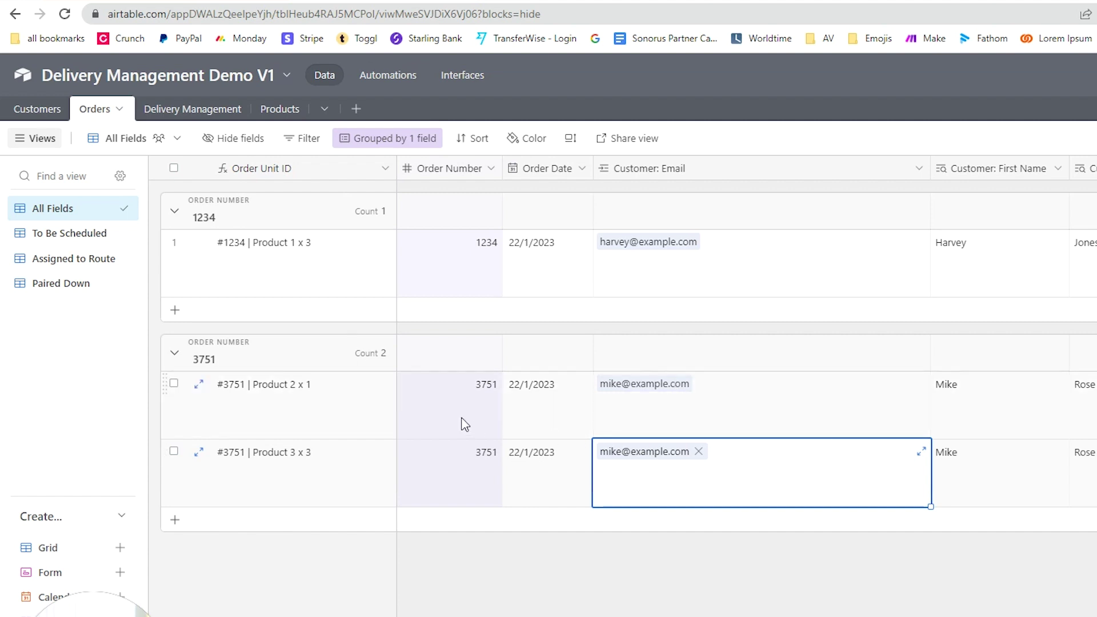
click(490, 409)
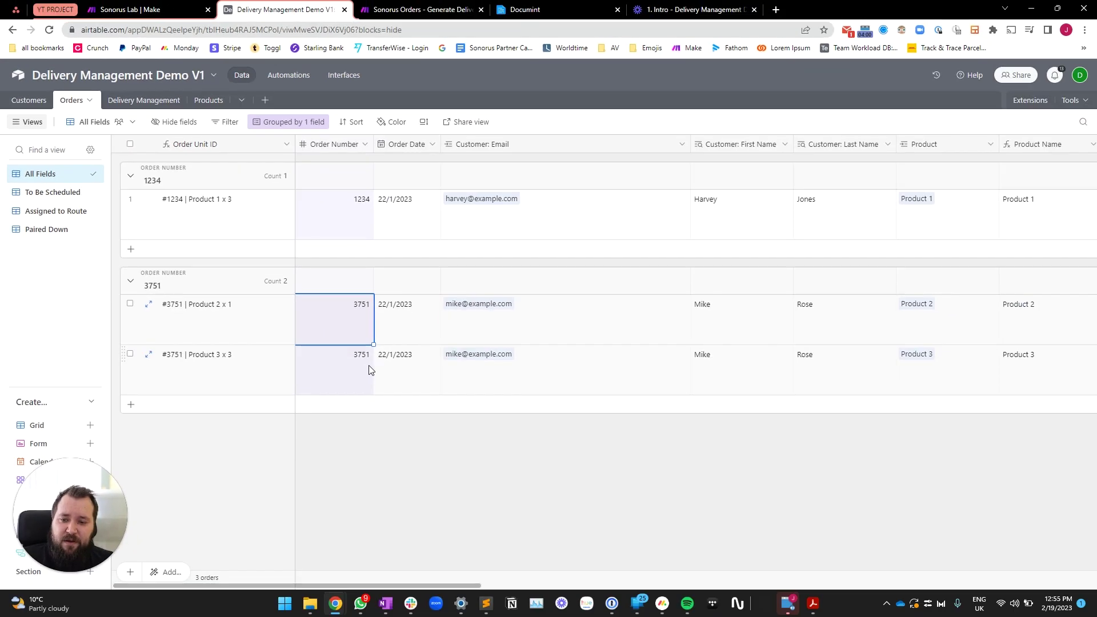
drag(417, 337, 415, 371)
scroll(675, 350, right, 7)
click(564, 330)
click(802, 326)
click(573, 388)
click(780, 377)
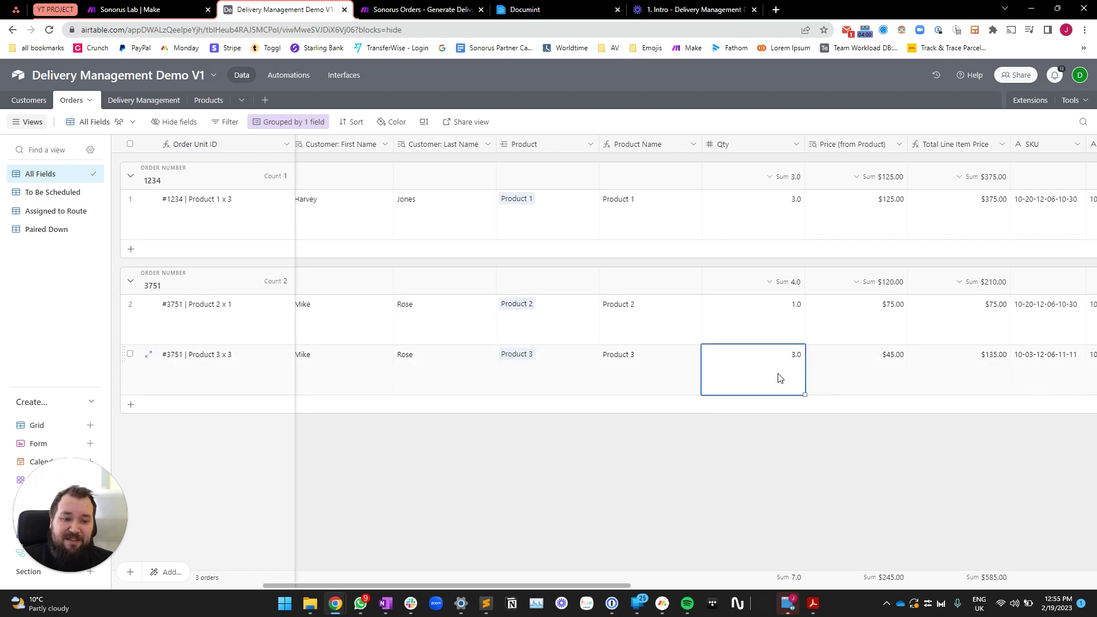
Step: Examine the customer, product and quantity of the single-line order for Product 1
scroll(734, 379, left, 2)
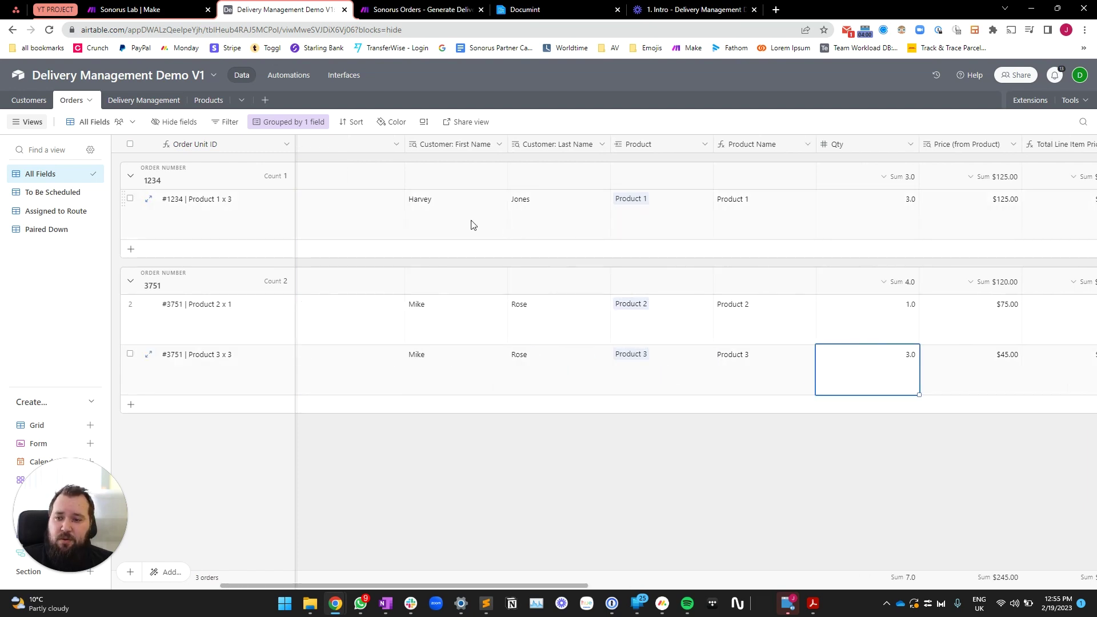
click(435, 217)
scroll(339, 217, left, 5)
click(368, 218)
click(617, 227)
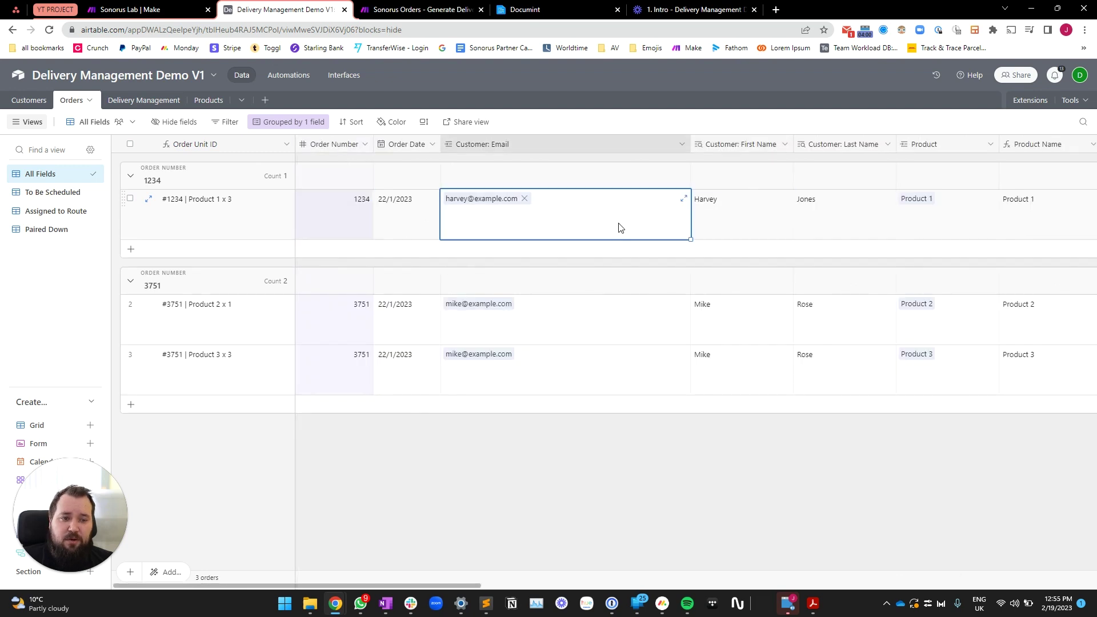
scroll(611, 225, right, 3)
click(757, 221)
scroll(771, 218, right, 3)
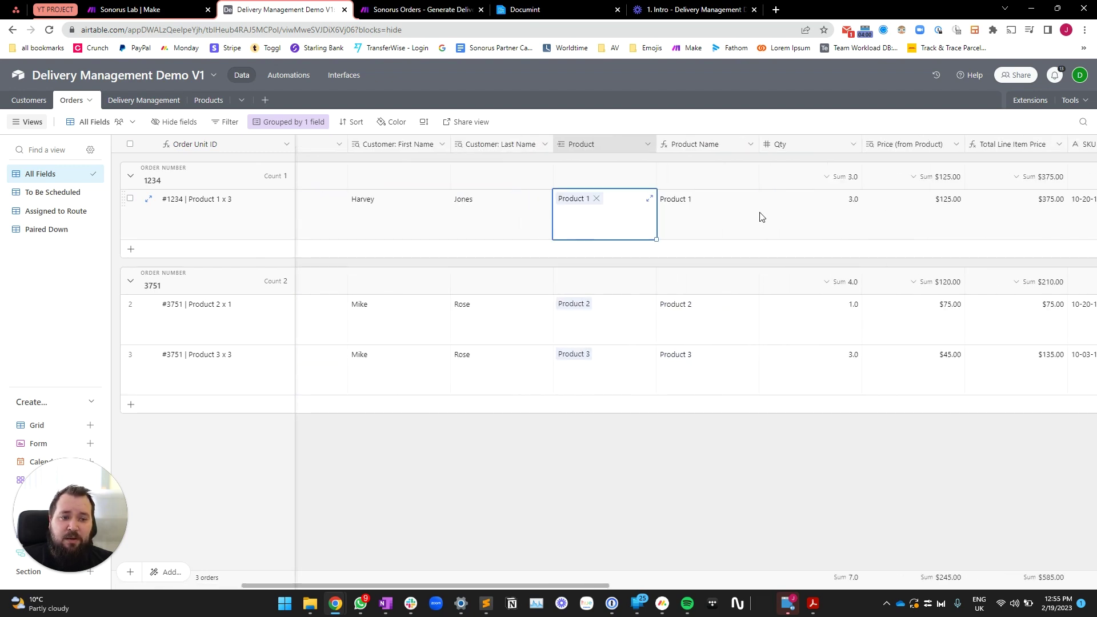
click(817, 216)
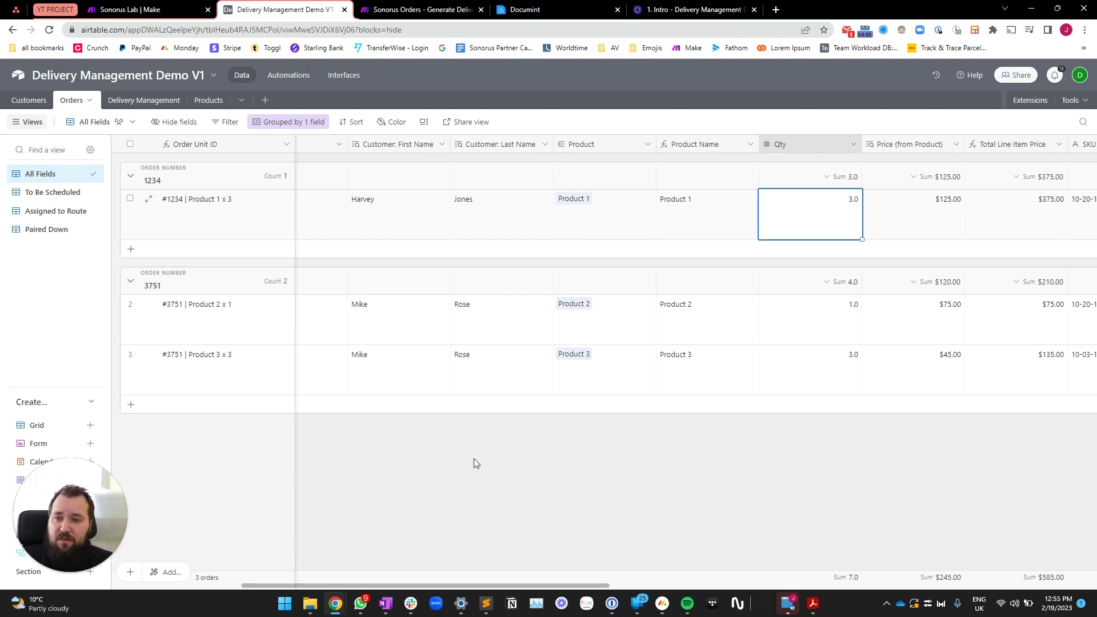
Step: In the Delivery Management table, examine the route's delivery date, picklist notes, linked orders, products and delivery stops
click(136, 101)
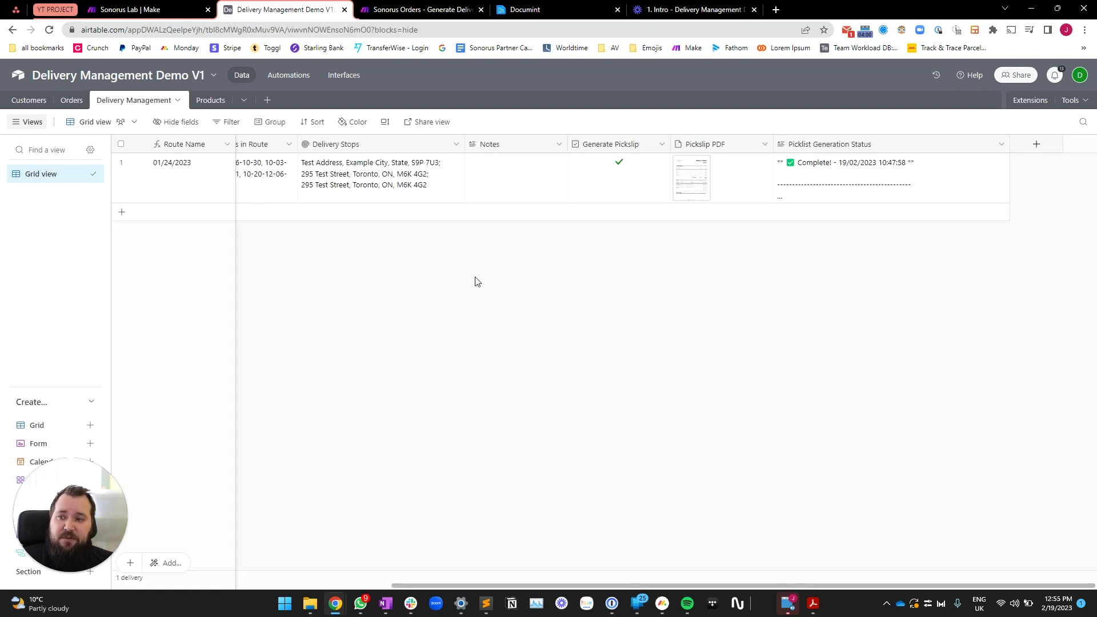
scroll(671, 252, left, 5)
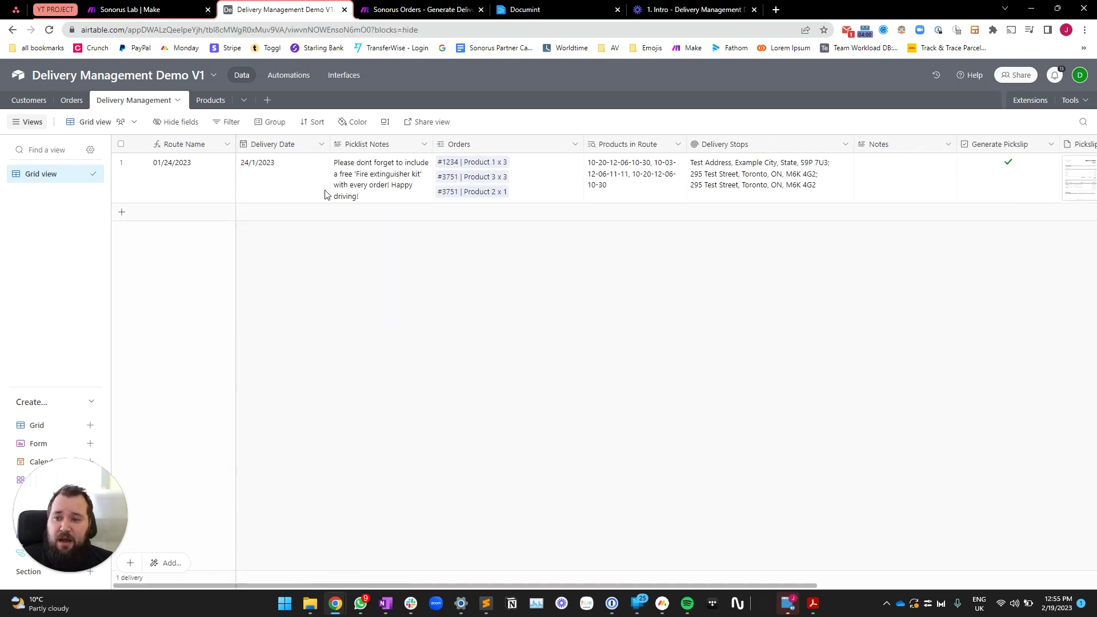
click(286, 185)
click(491, 210)
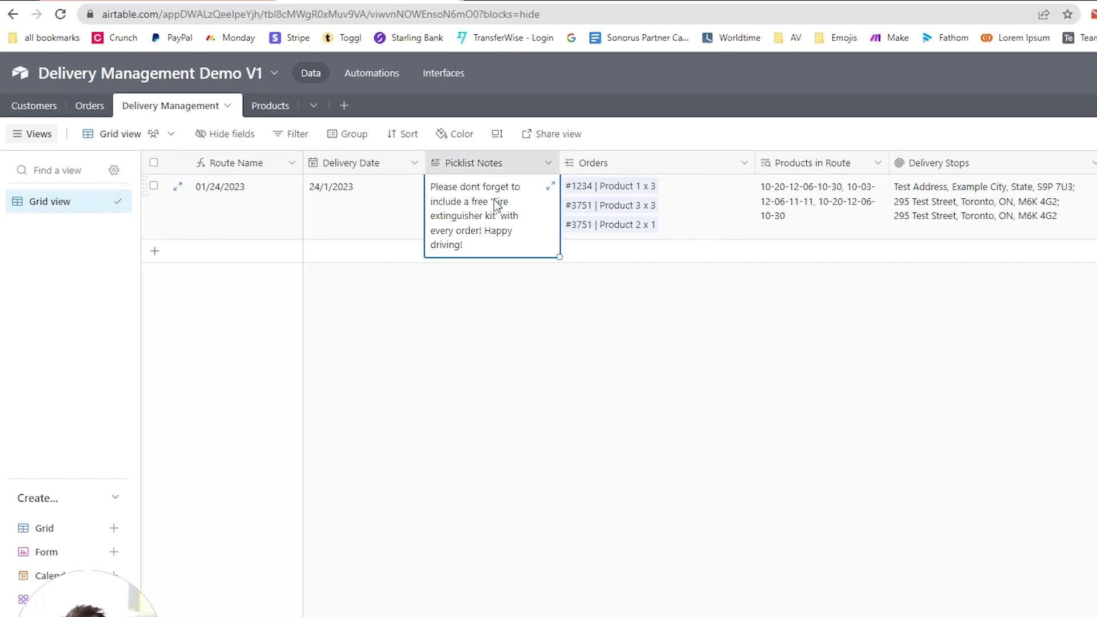
click(544, 465)
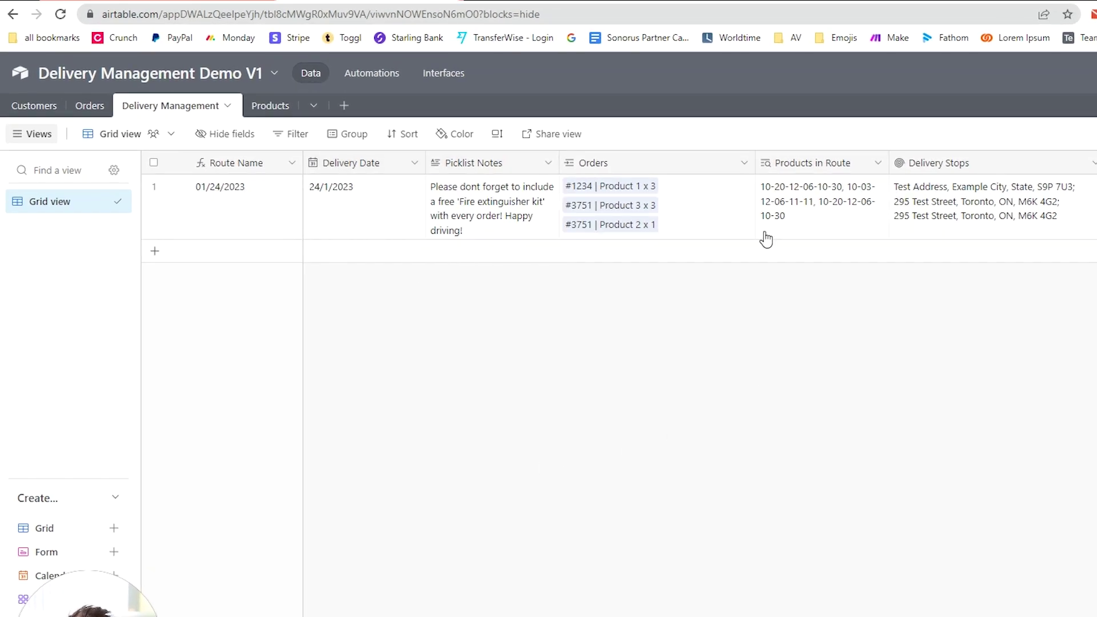
click(743, 204)
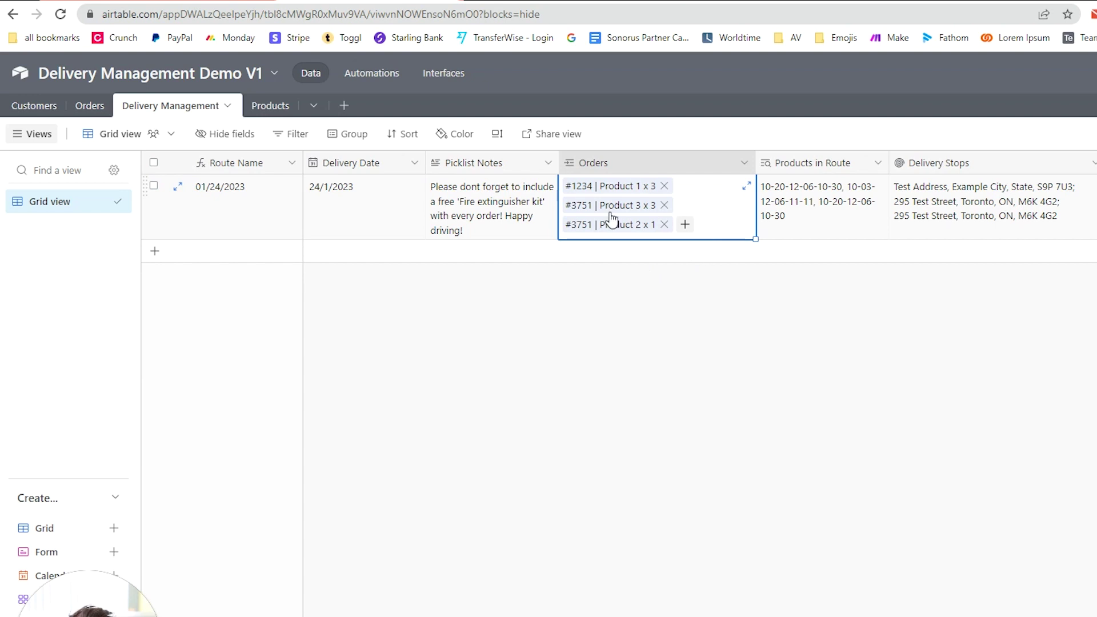
click(835, 206)
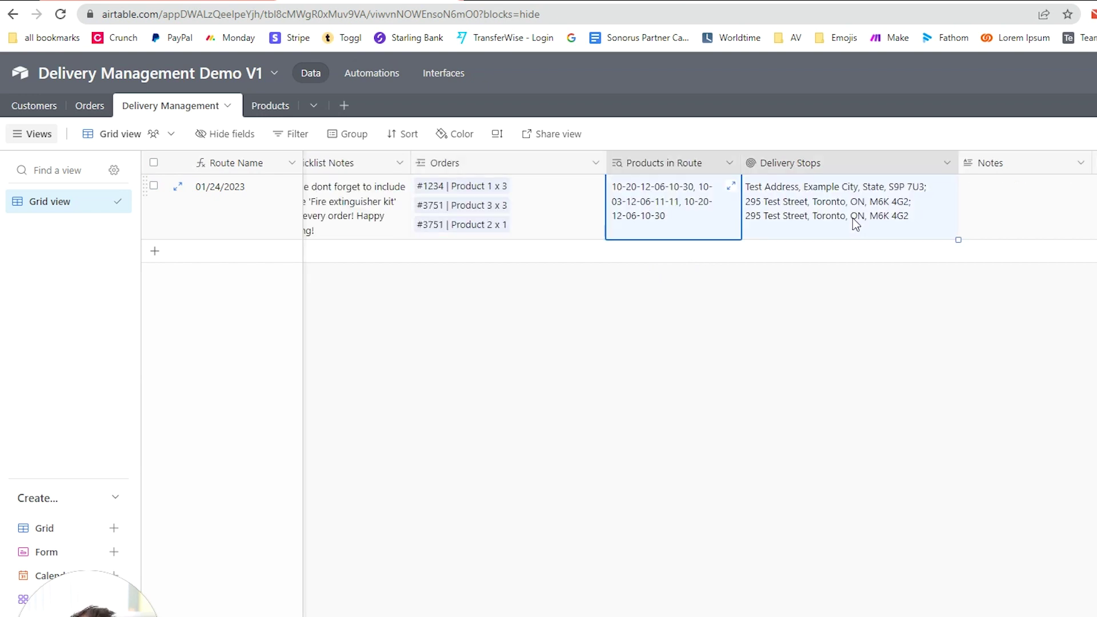
Step: Check the route's Generate Pickslip field, read through its existing pickslip PDF and close the preview
scroll(743, 388, right, 6)
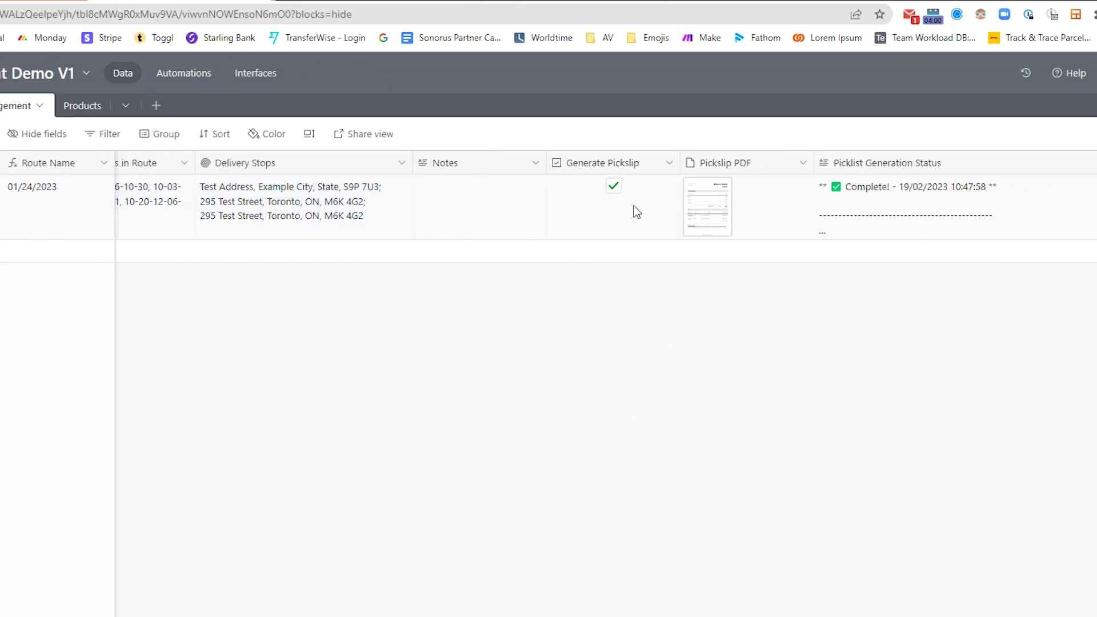
click(825, 211)
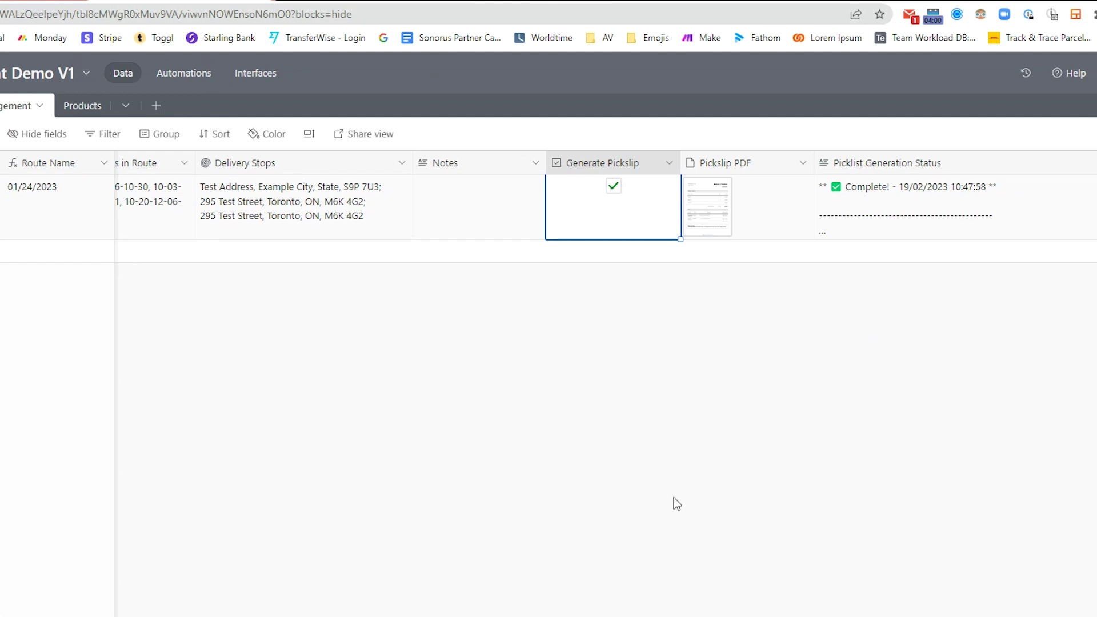
click(771, 215)
click(710, 209)
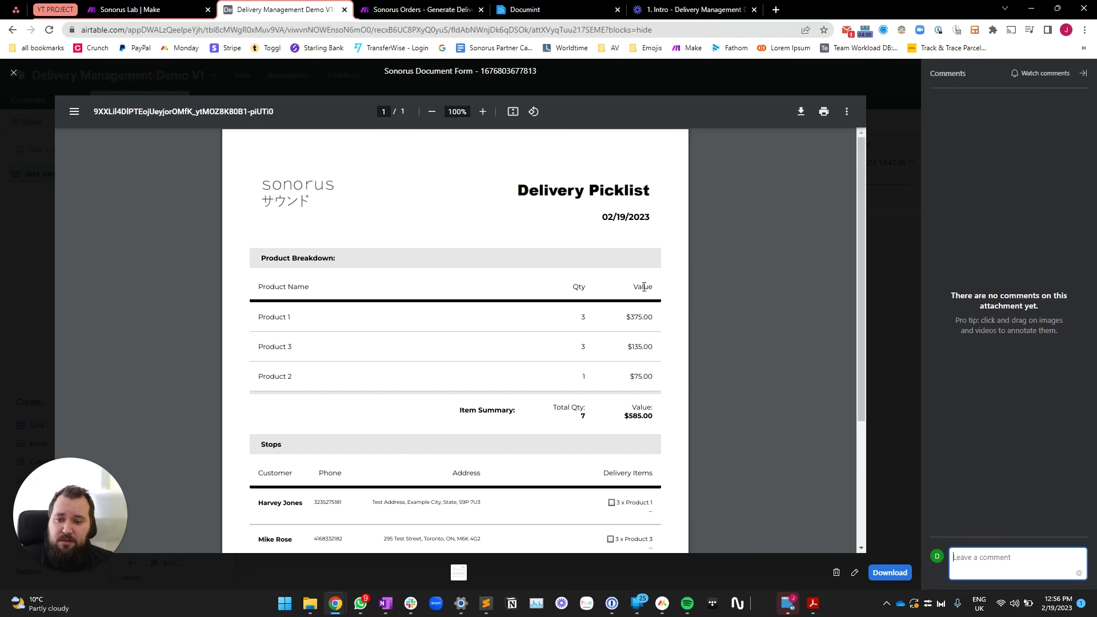
scroll(643, 287, down, 4)
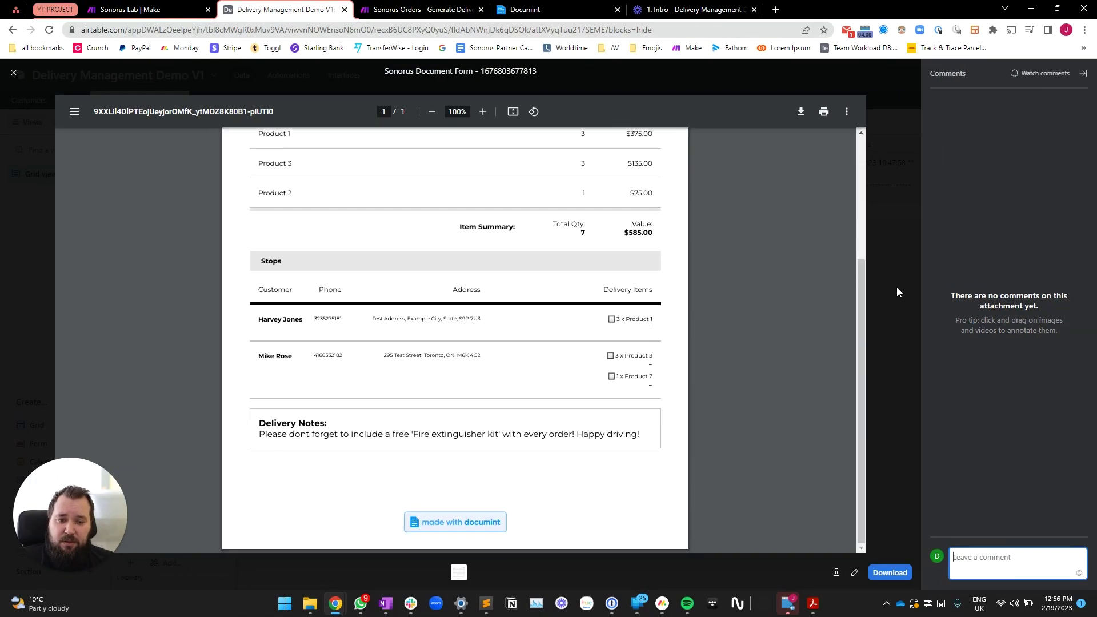
click(889, 473)
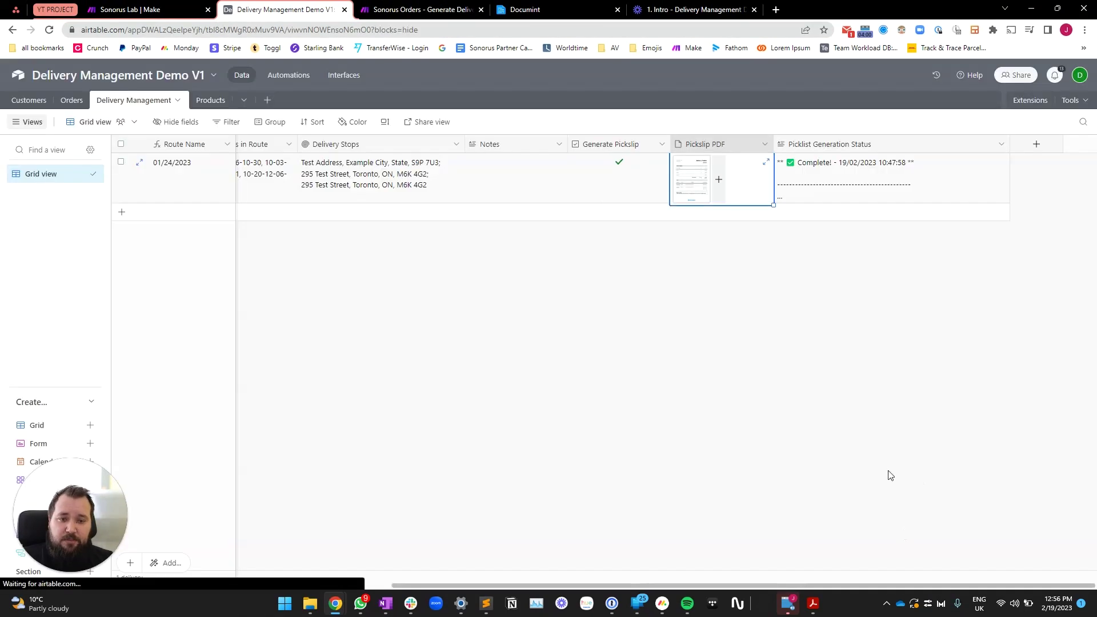
Step: Clear the route's Generate Pickslip, Pickslip PDF and Picklist Generation Status cells, and enable Generate Pickslip again to regenerate the document
click(657, 188)
shift+click(883, 186)
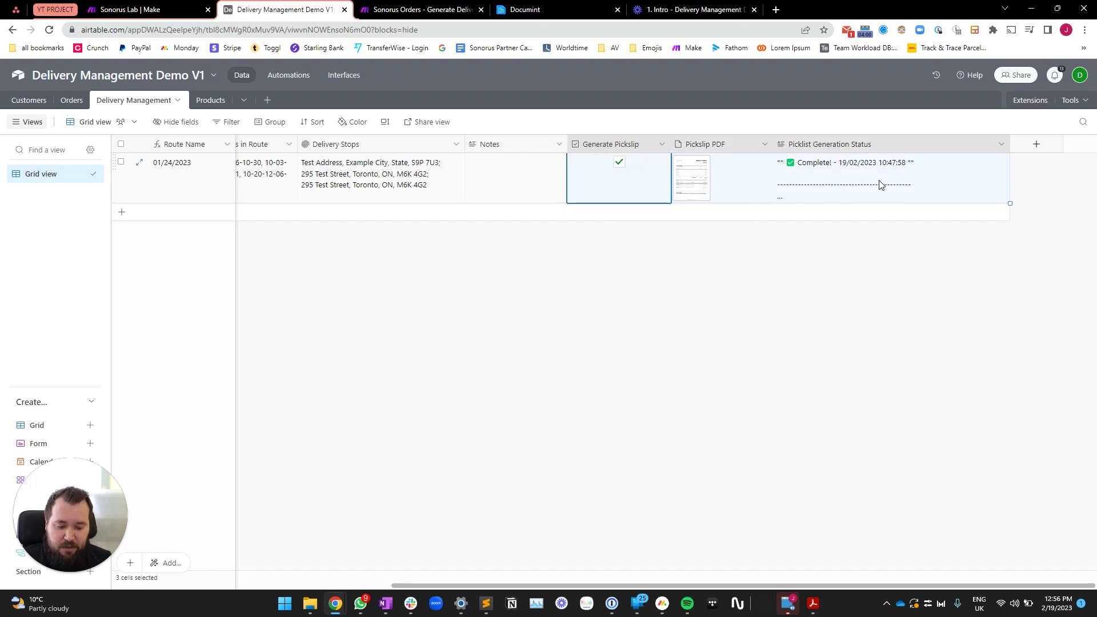
key(Delete)
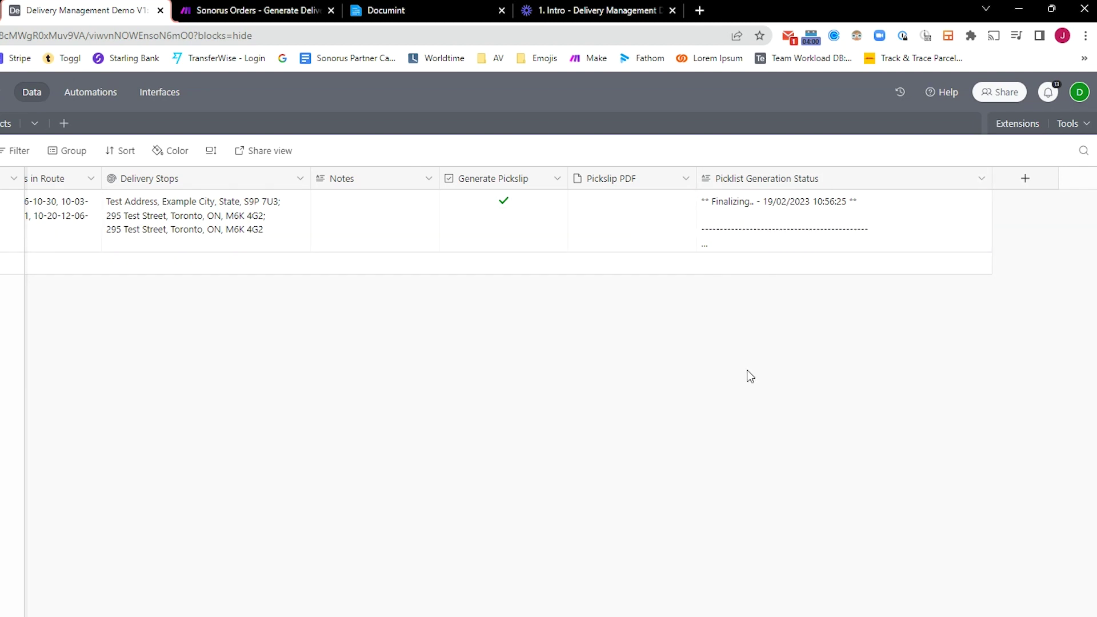
Step: Open the newly generated pickslip PDF and examine its product breakdown with quantities and values
click(599, 226)
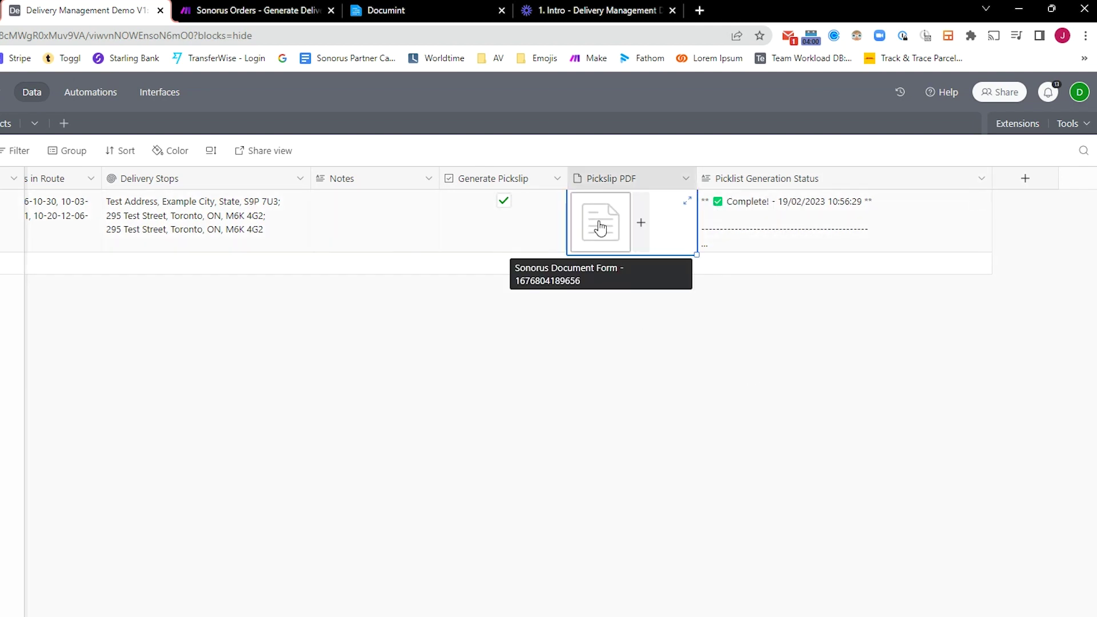
click(598, 220)
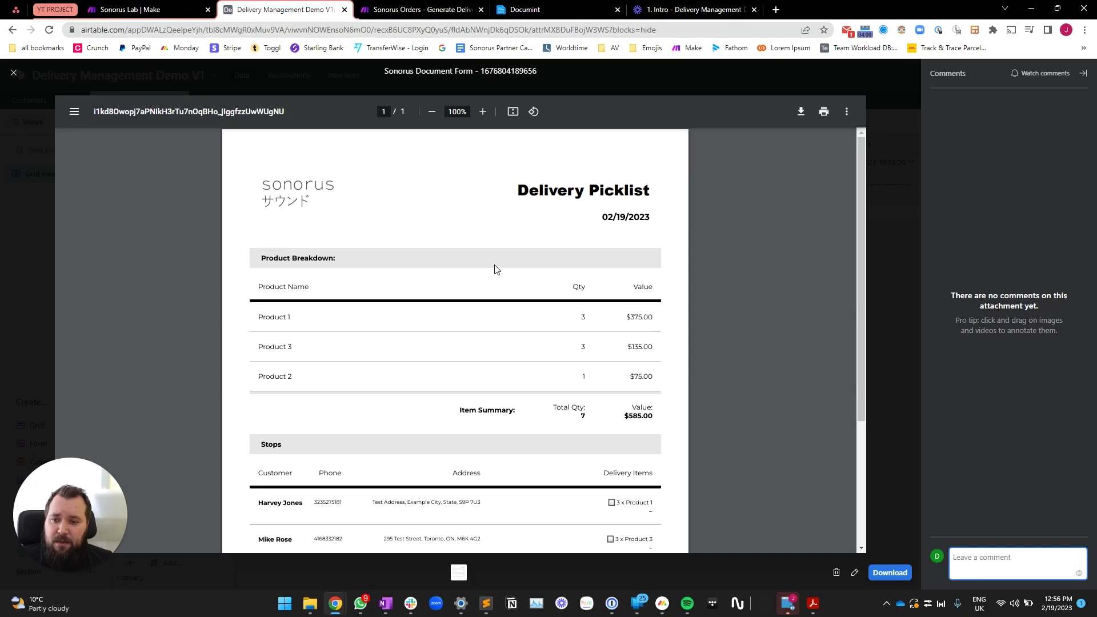
scroll(318, 248, down, 2)
scroll(339, 332, down, 3)
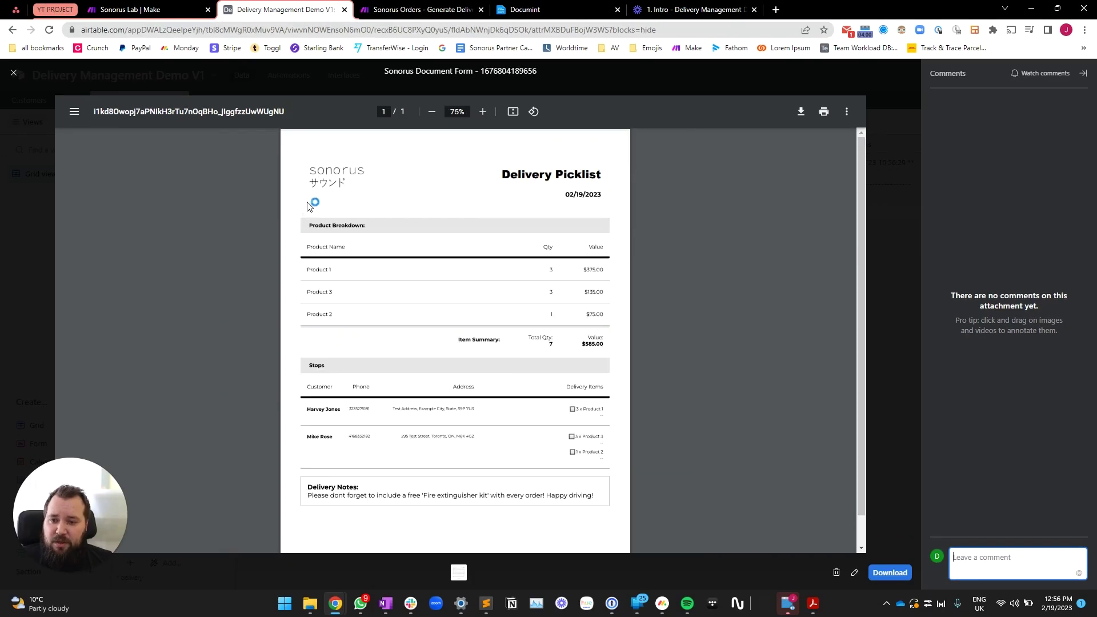
click(299, 244)
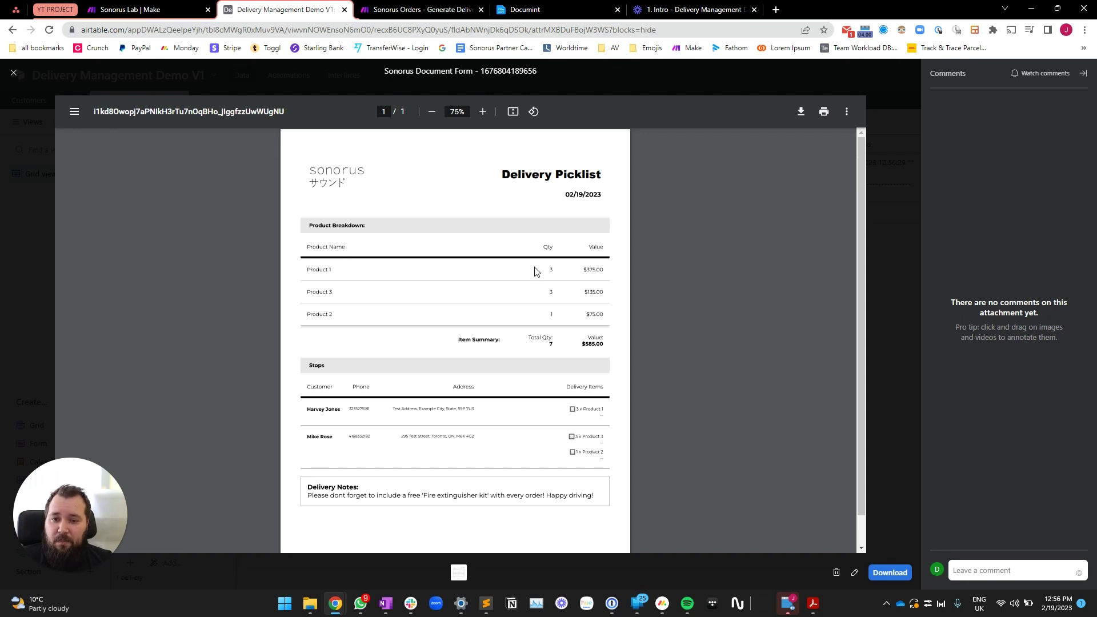
drag(553, 278, 594, 310)
click(311, 264)
scroll(398, 335, down, 1)
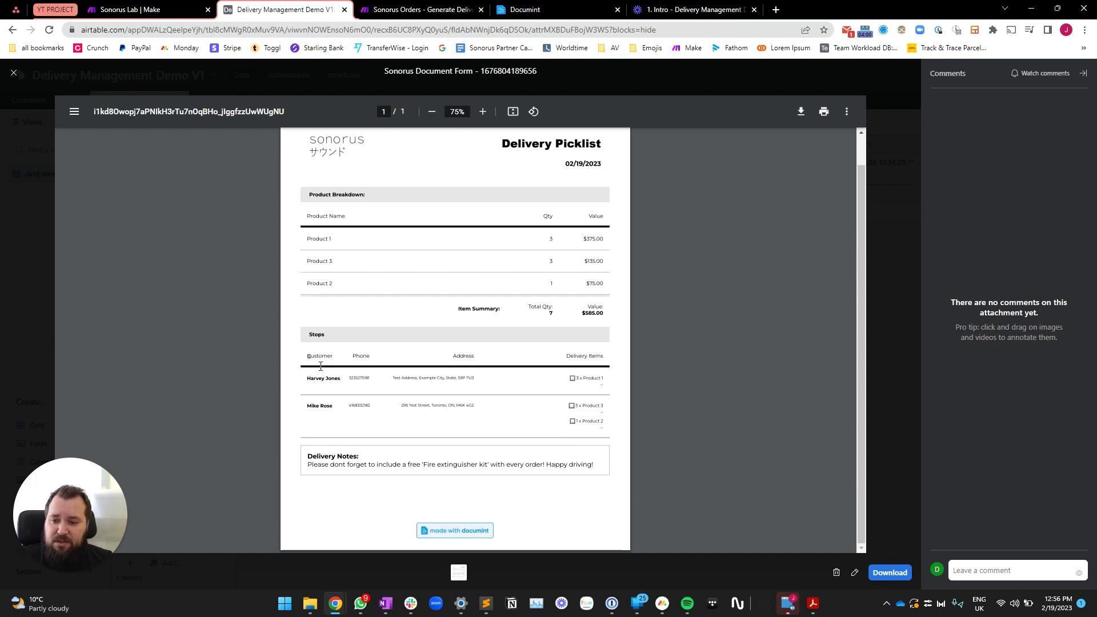
Step: Examine the stops section's customer details and delivery item checkboxes up close, then close the PDF preview
drag(354, 383, 387, 381)
drag(307, 407, 494, 415)
click(624, 431)
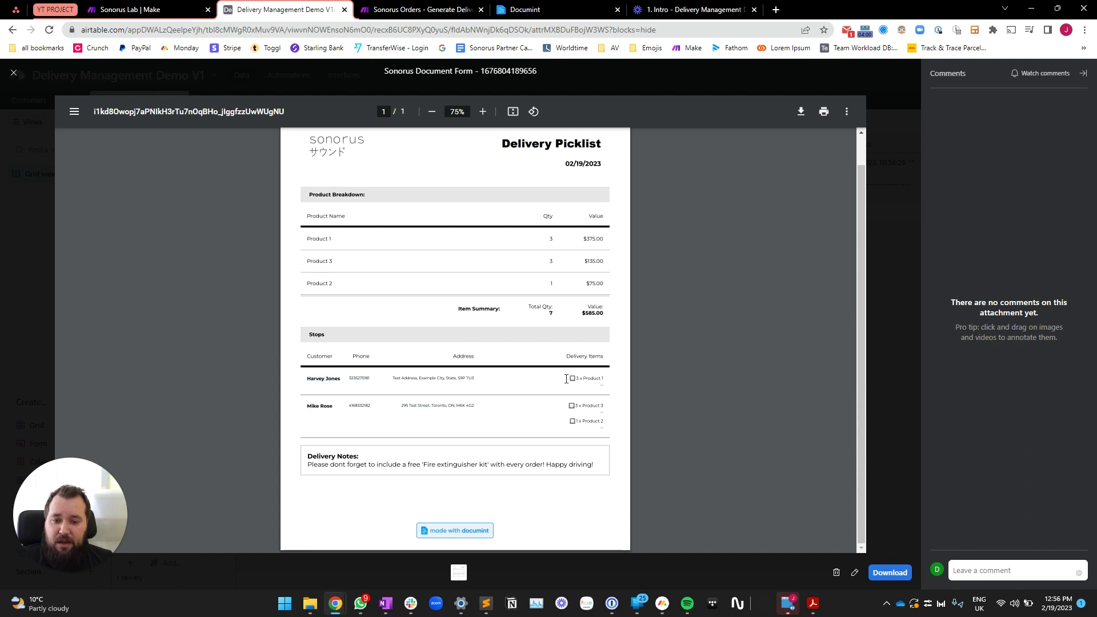
click(584, 410)
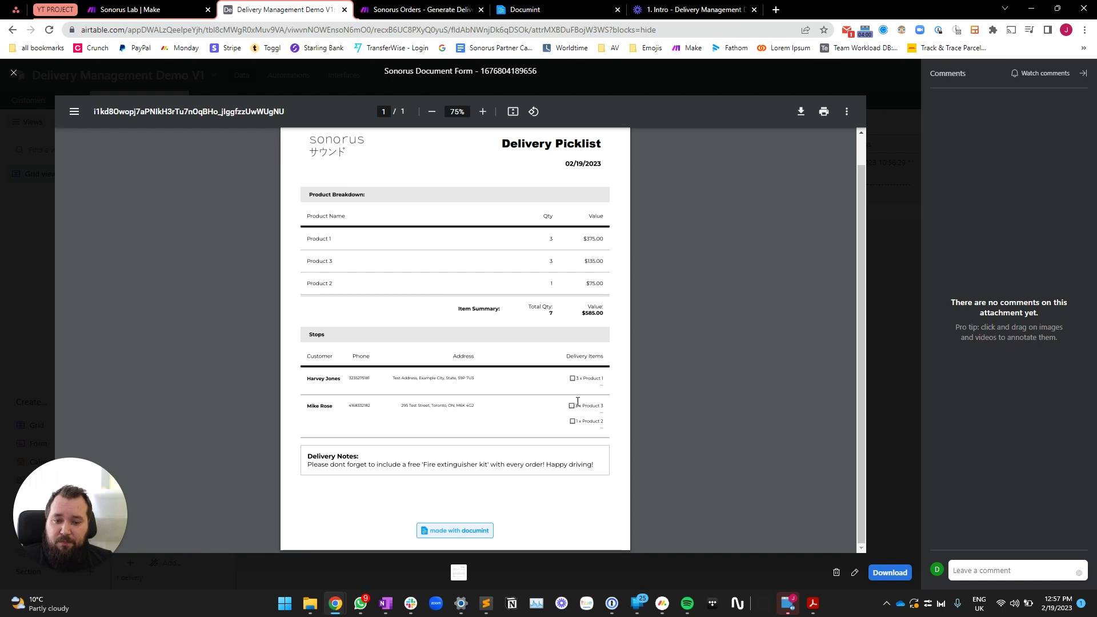
scroll(569, 393, up, 5)
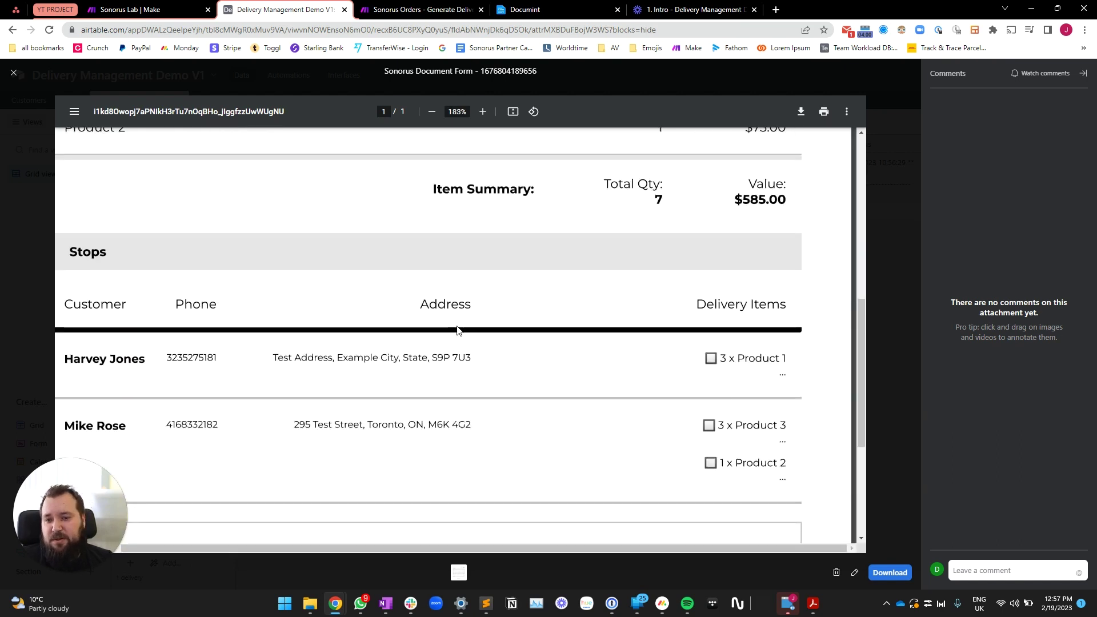
scroll(461, 337, down, 3)
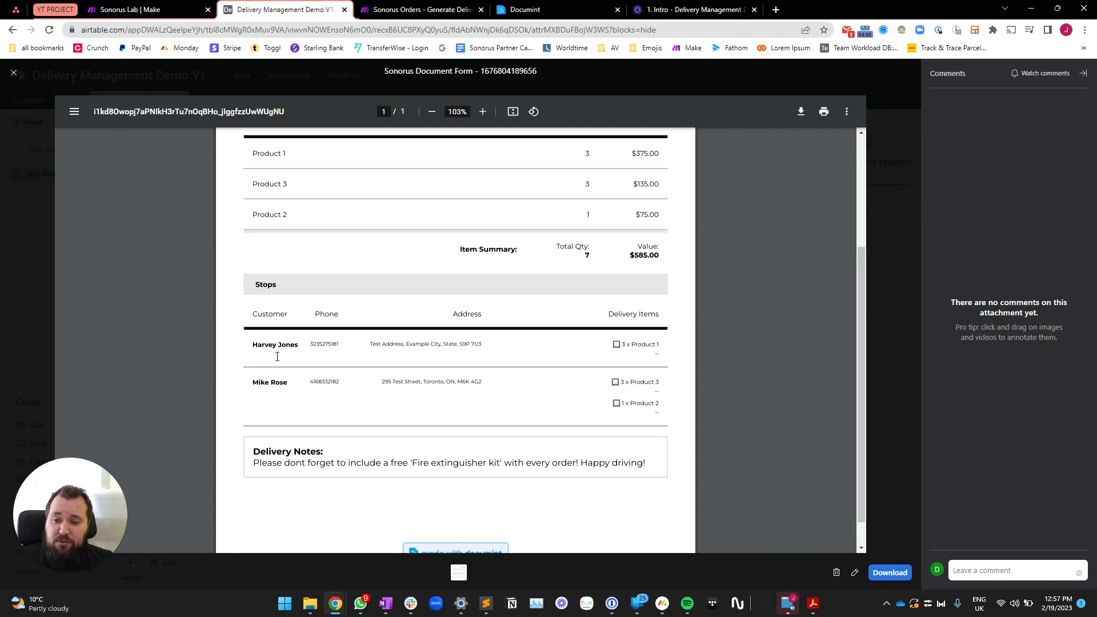
key(Escape)
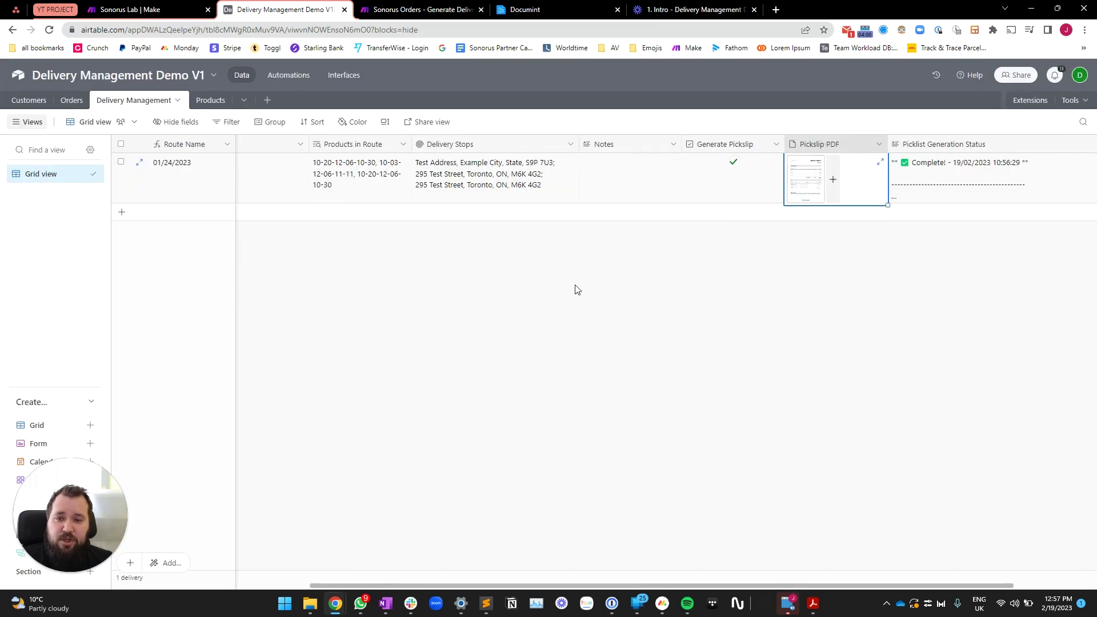
Step: Compare the order of the route's linked Orders with the stops listed in its pickslip PDF, and close the preview
scroll(523, 271, left, 5)
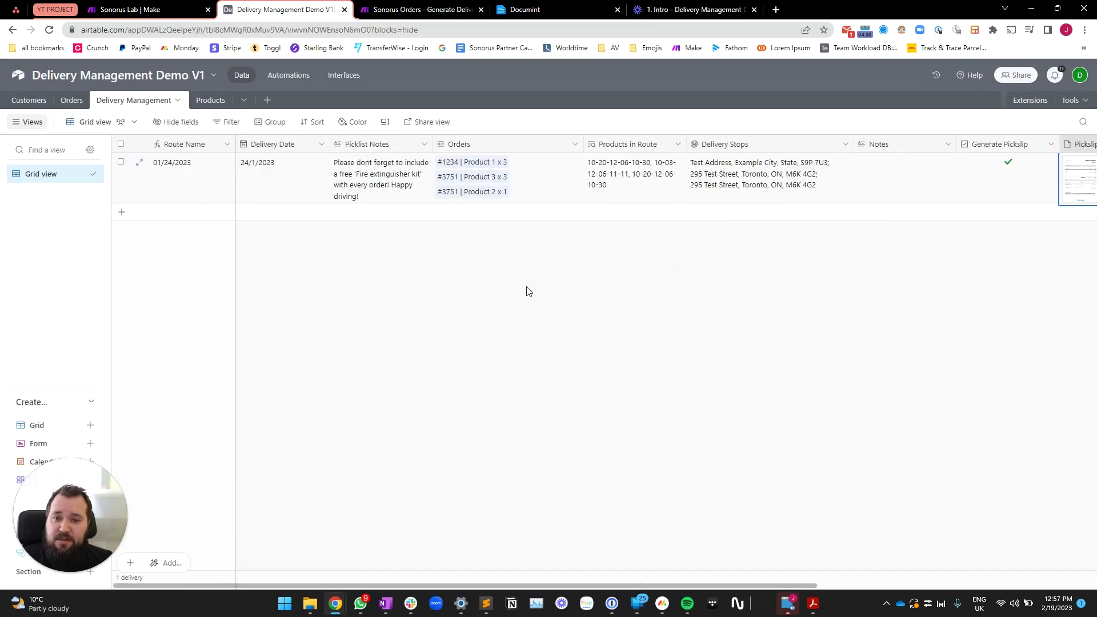
click(537, 175)
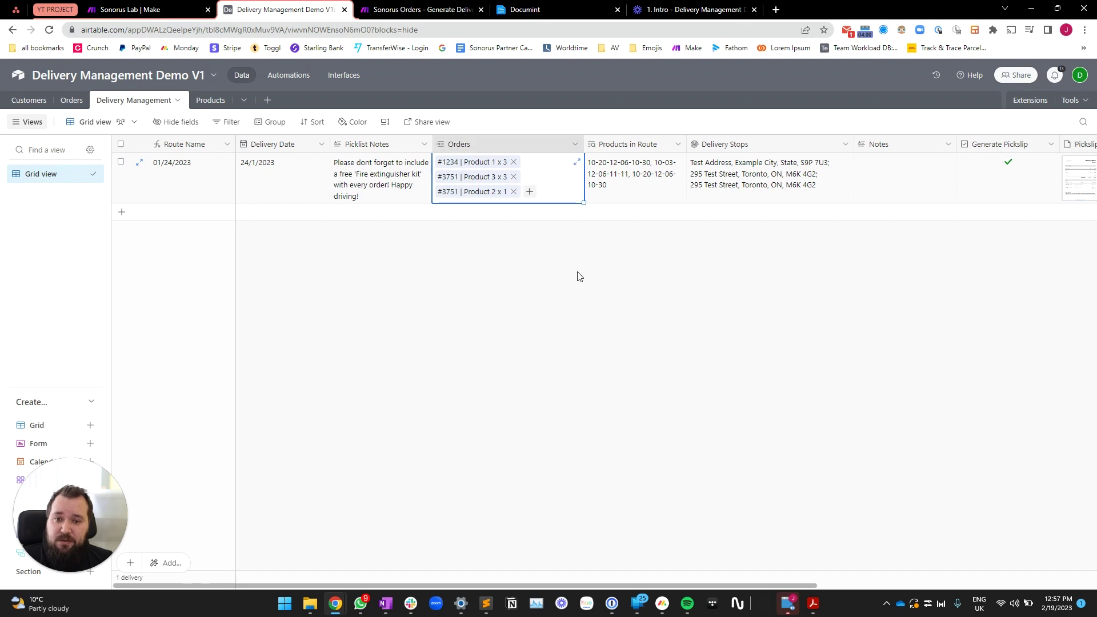
scroll(880, 183, right, 5)
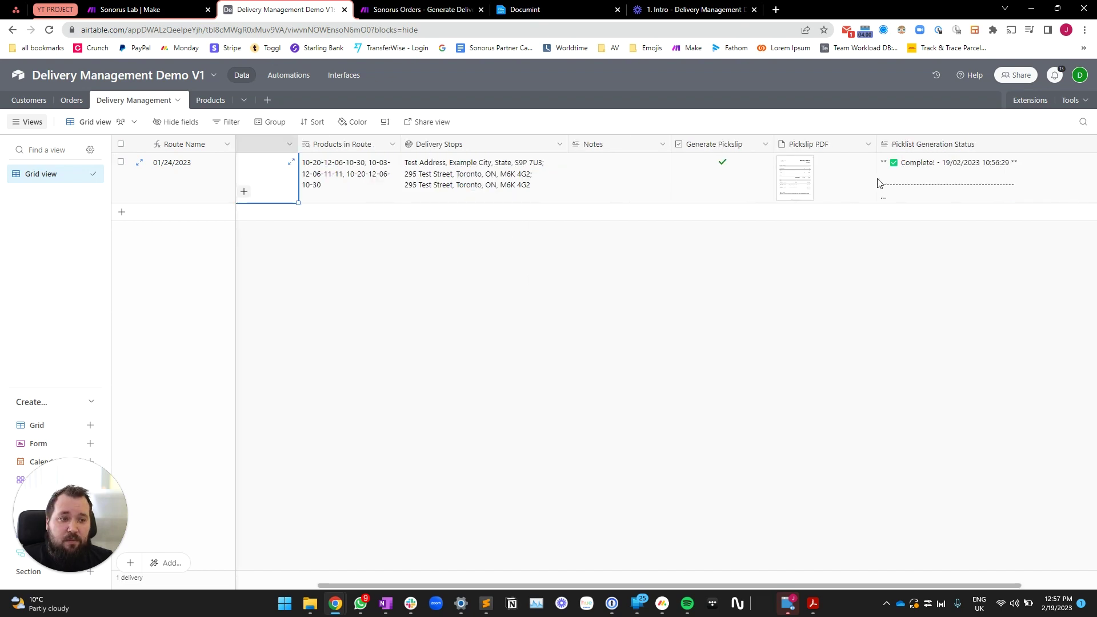
click(806, 183)
click(806, 182)
scroll(534, 399, down, 3)
scroll(531, 402, down, 1)
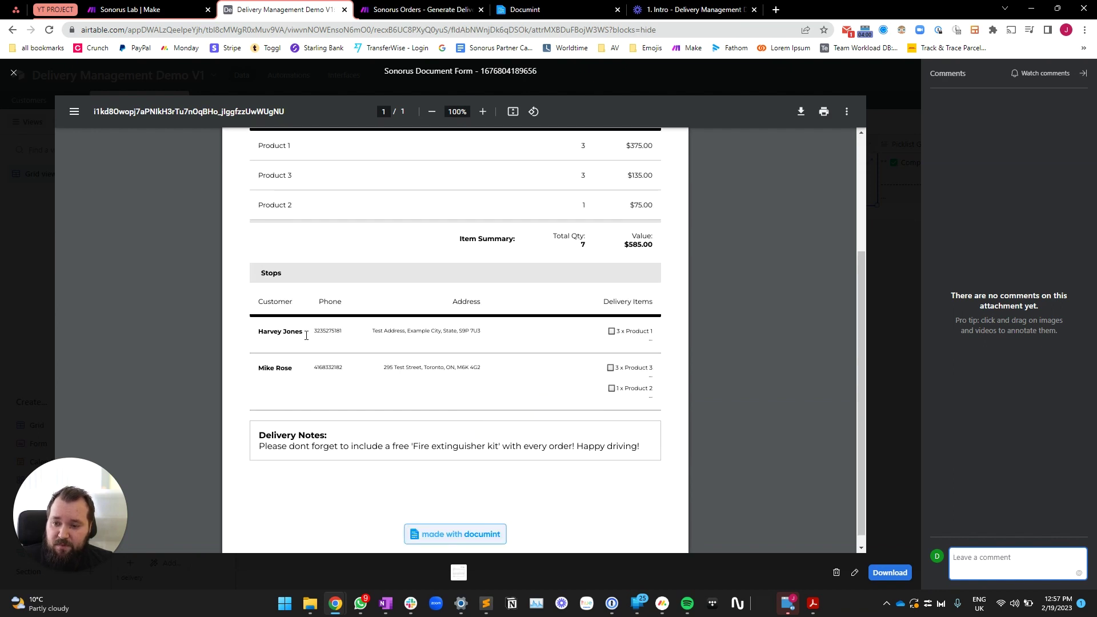
key(Escape)
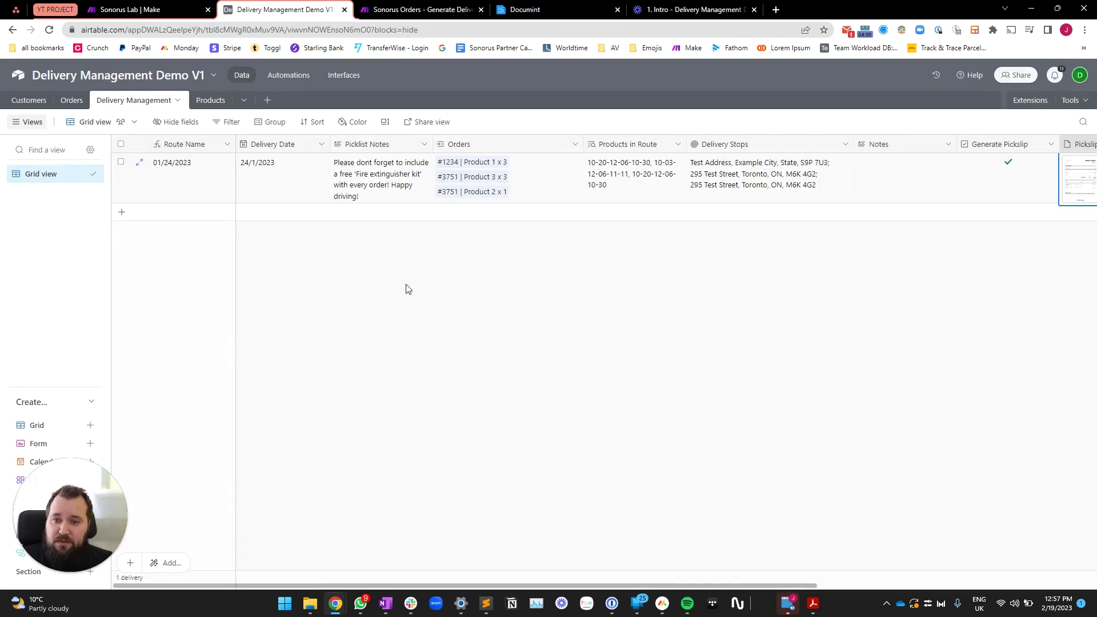
Step: Reorder the route's linked Orders so that the Product 1 order item comes last
click(535, 176)
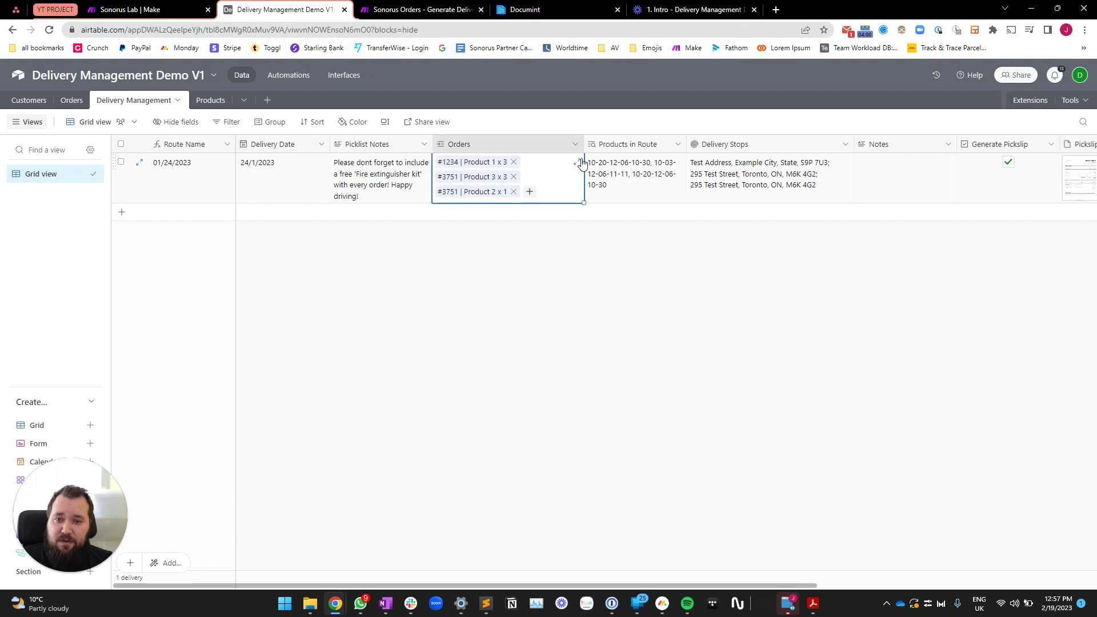
click(577, 167)
drag(640, 160, 646, 283)
click(502, 358)
Step: Check the stop sequence in the route's existing pickslip PDF and close the preview
scroll(505, 358, right, 7)
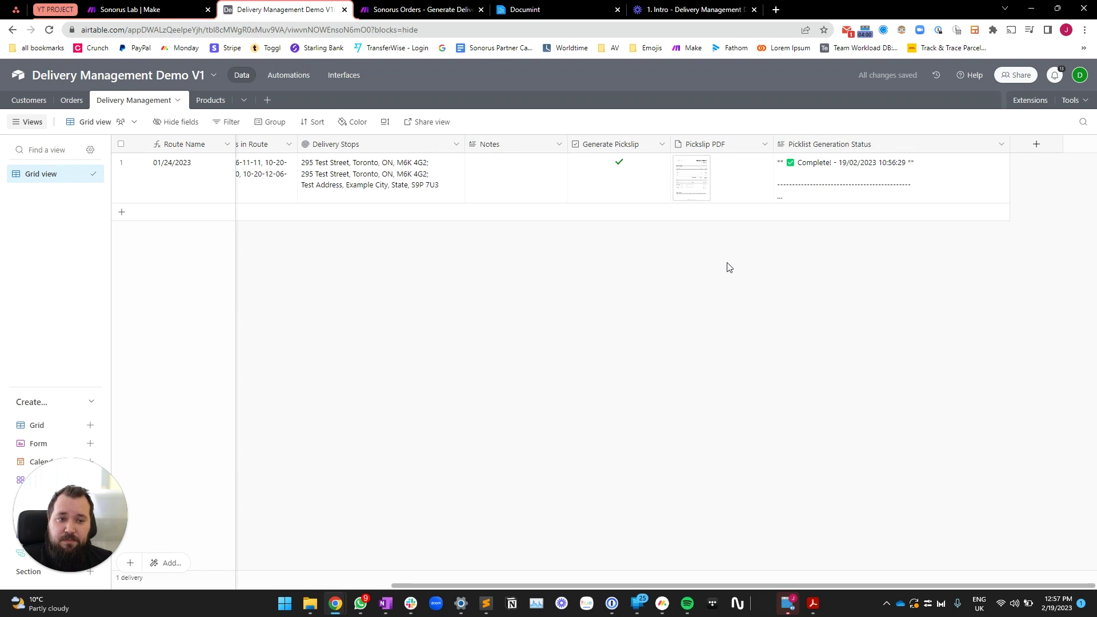
click(700, 192)
click(699, 191)
scroll(367, 472, down, 3)
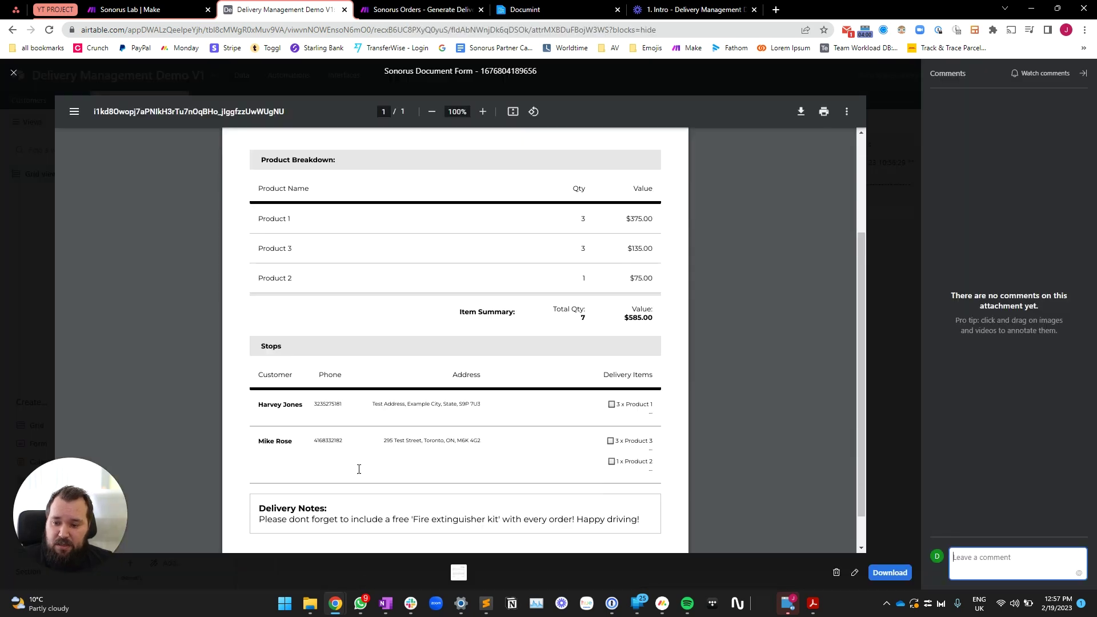
click(822, 302)
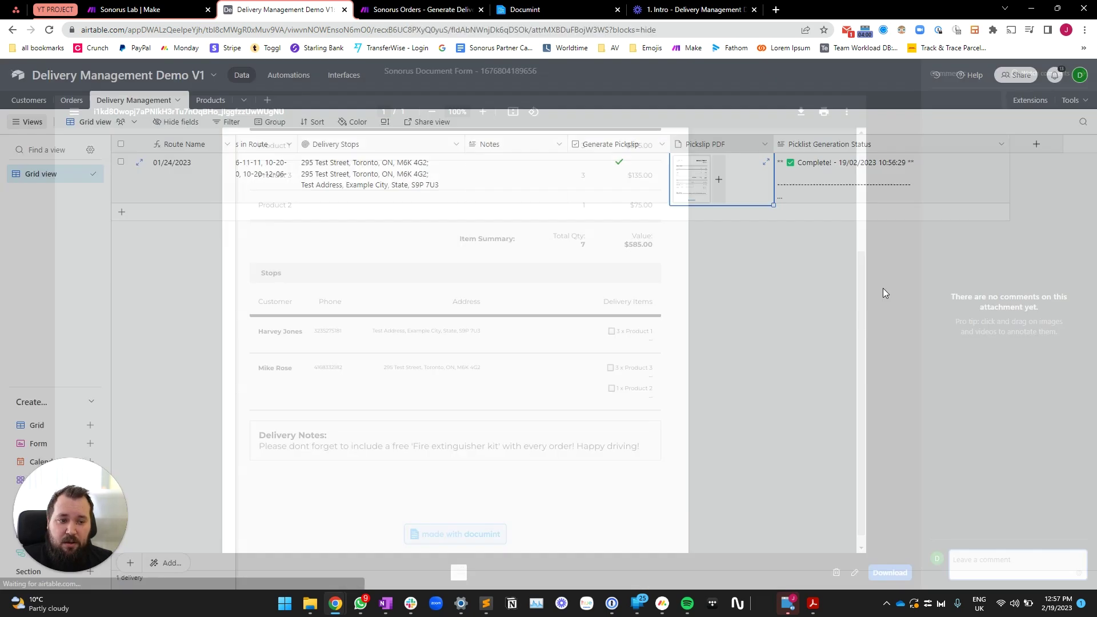
Step: Clear the route's Pickslip PDF and Picklist Generation Status cells, and retrigger Generate Pickslip
shift+click(832, 179)
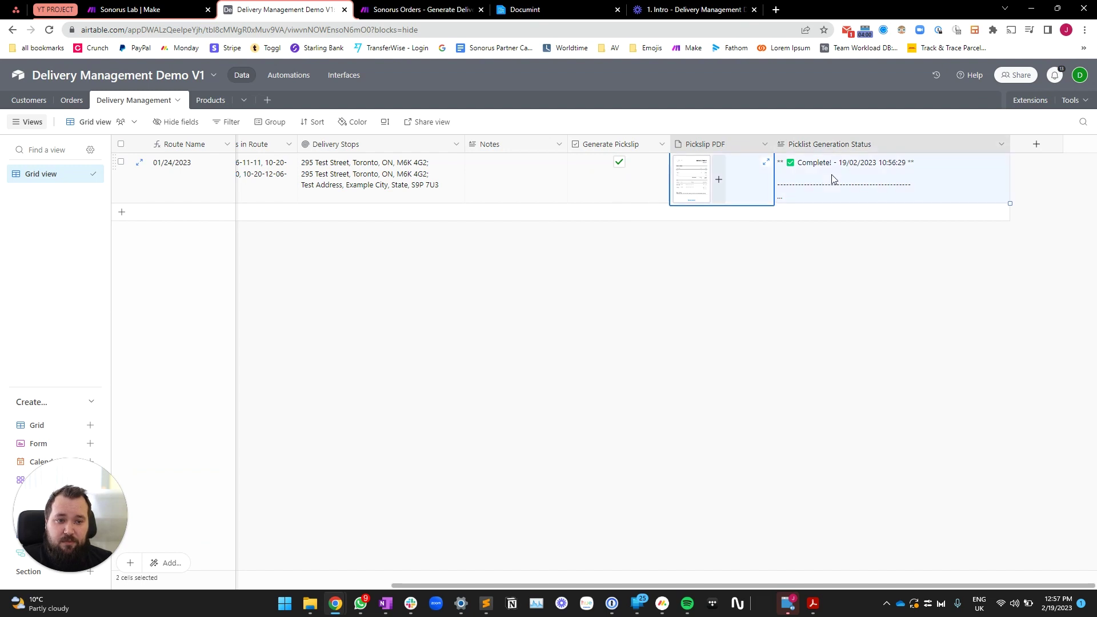
key(Delete)
key(Left)
key(space)
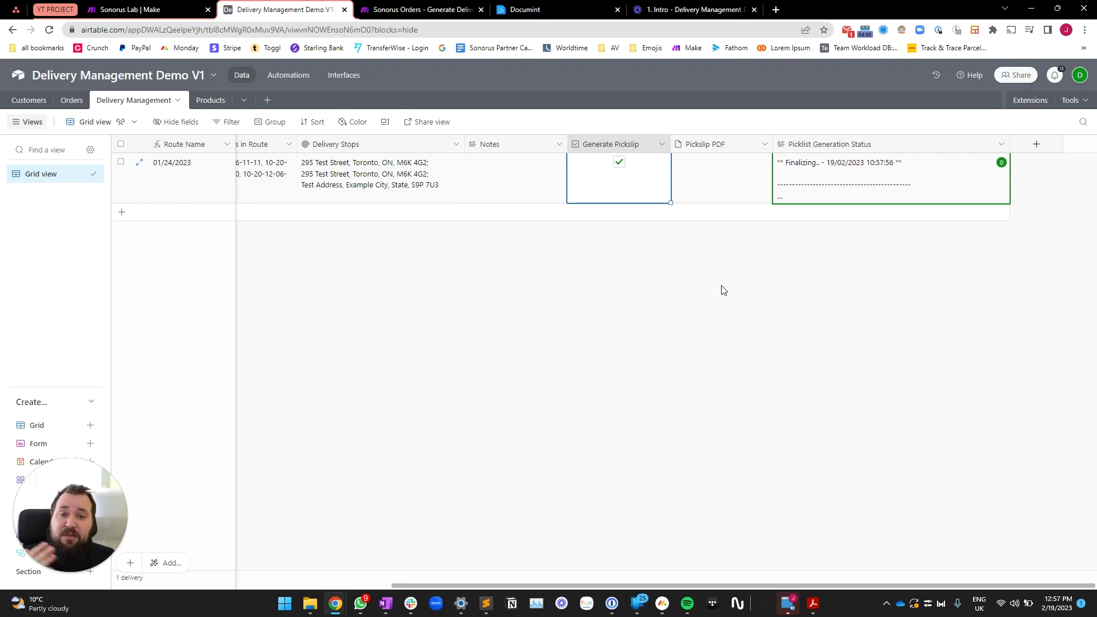
Step: Open the regenerated pickslip PDF, examine the sequence of its stops and delivery items, and close it
click(701, 175)
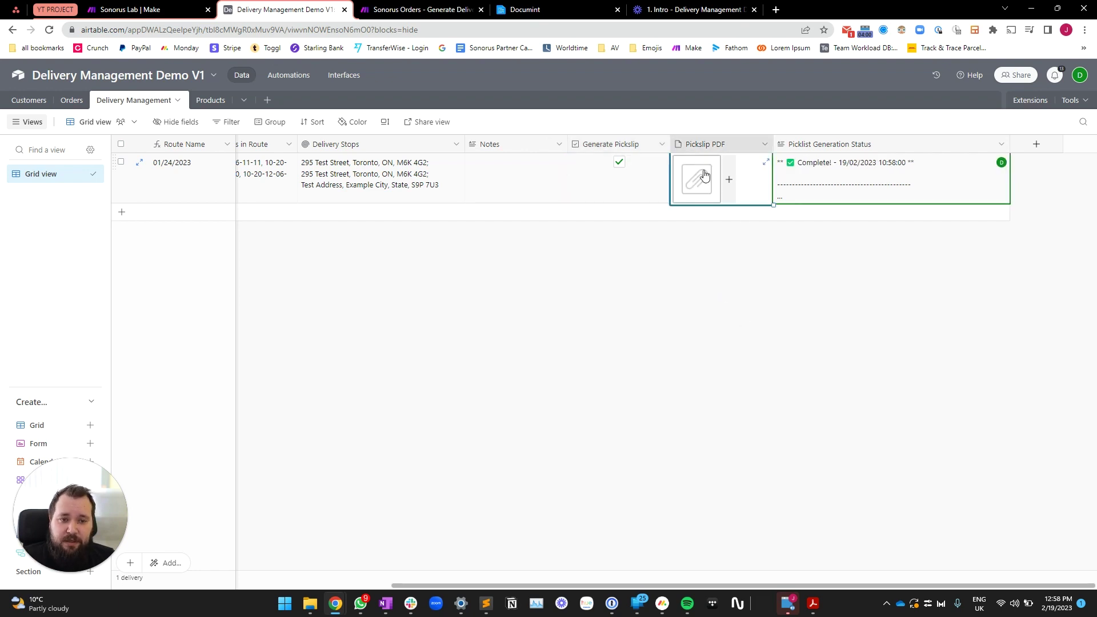
click(698, 179)
scroll(268, 369, down, 2)
drag(260, 378, 566, 377)
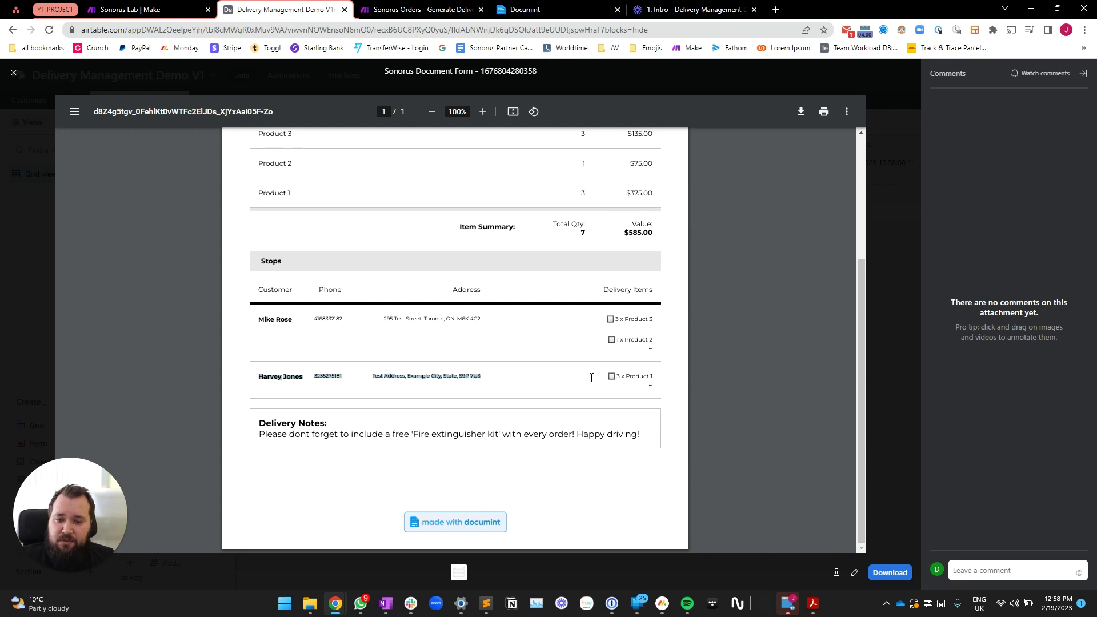
drag(265, 320, 656, 355)
scroll(733, 355, up, 5)
click(886, 249)
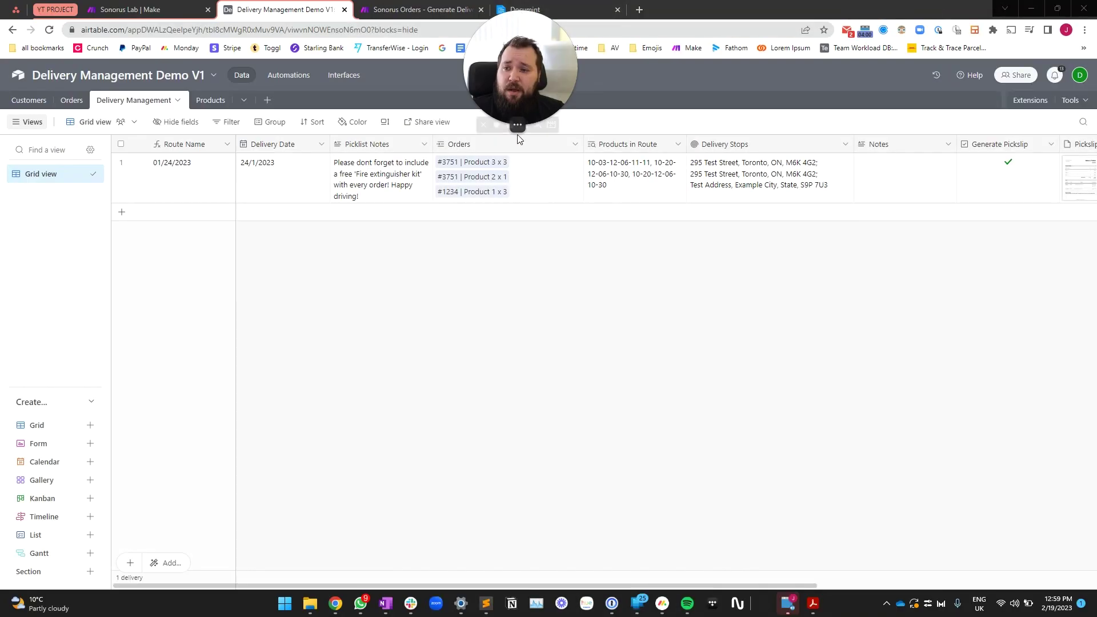
Step: Open the Customers table and review its email and name fields and the Order Items field's link configuration
drag(516, 113, 44, 514)
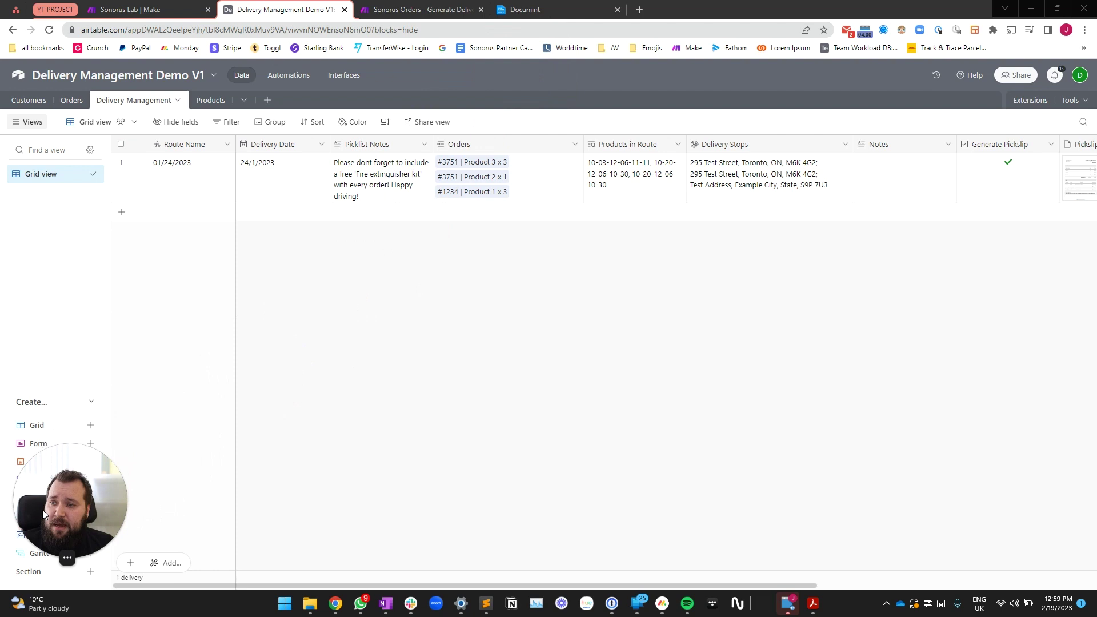
click(48, 105)
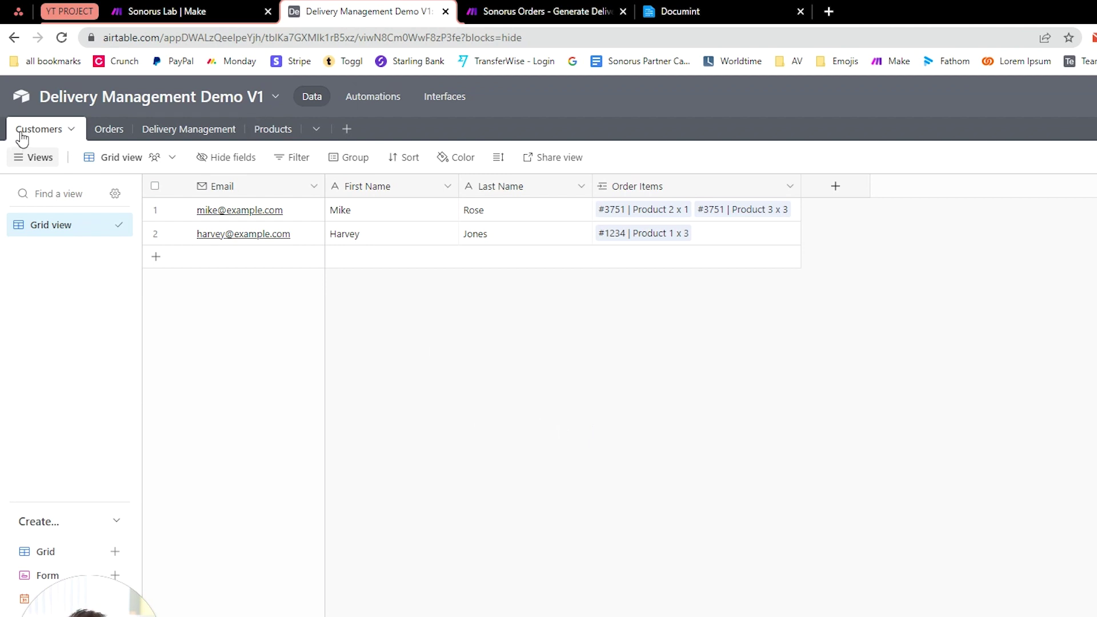
click(309, 213)
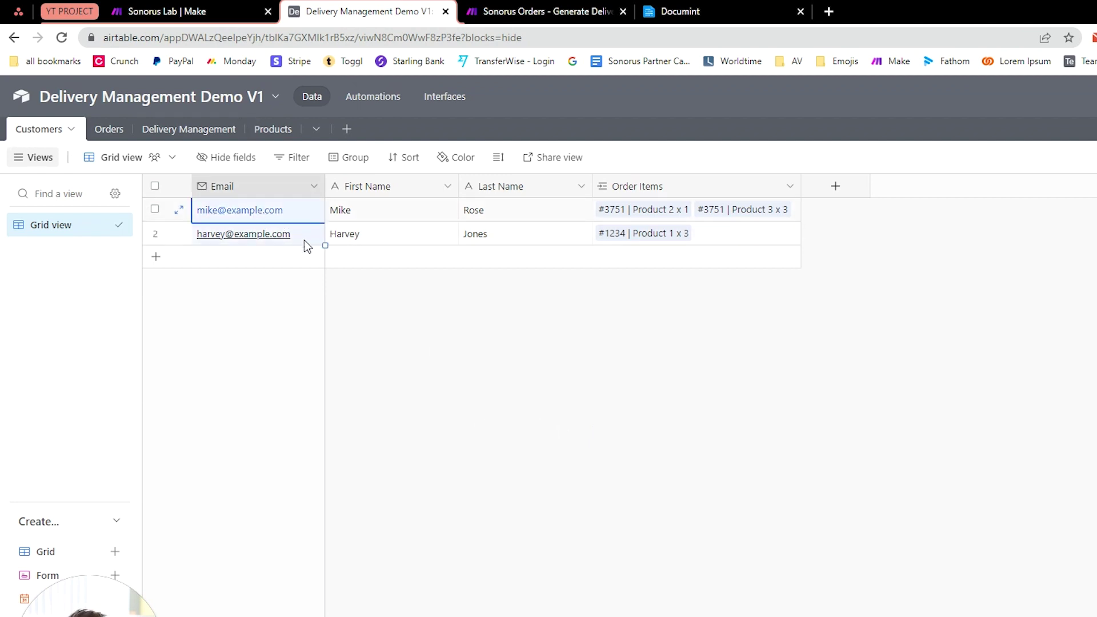
click(399, 218)
click(505, 215)
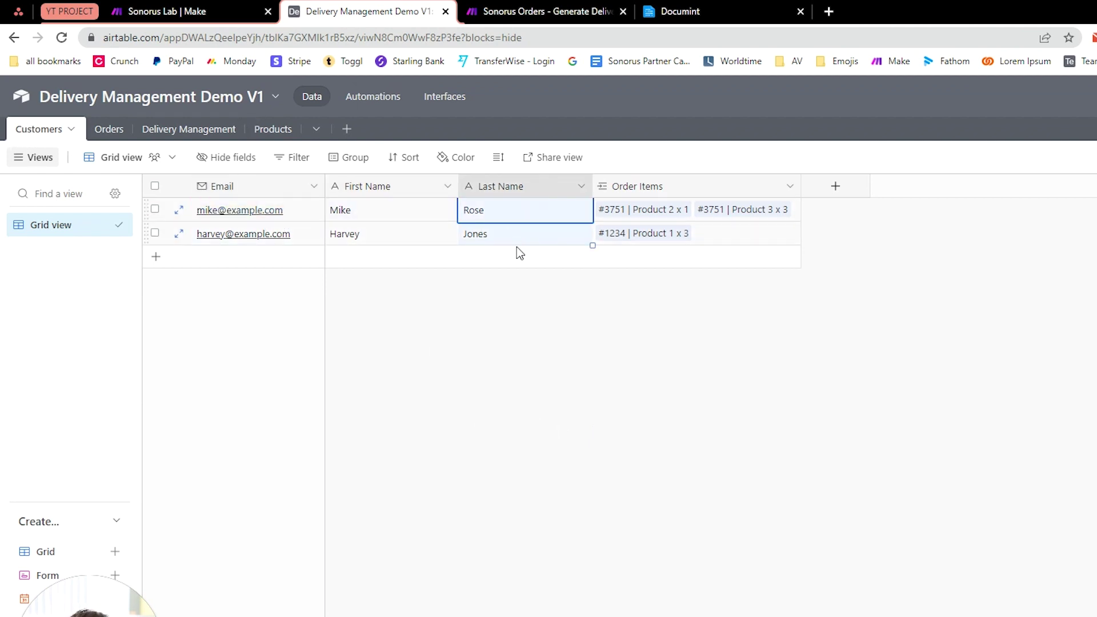
click(692, 451)
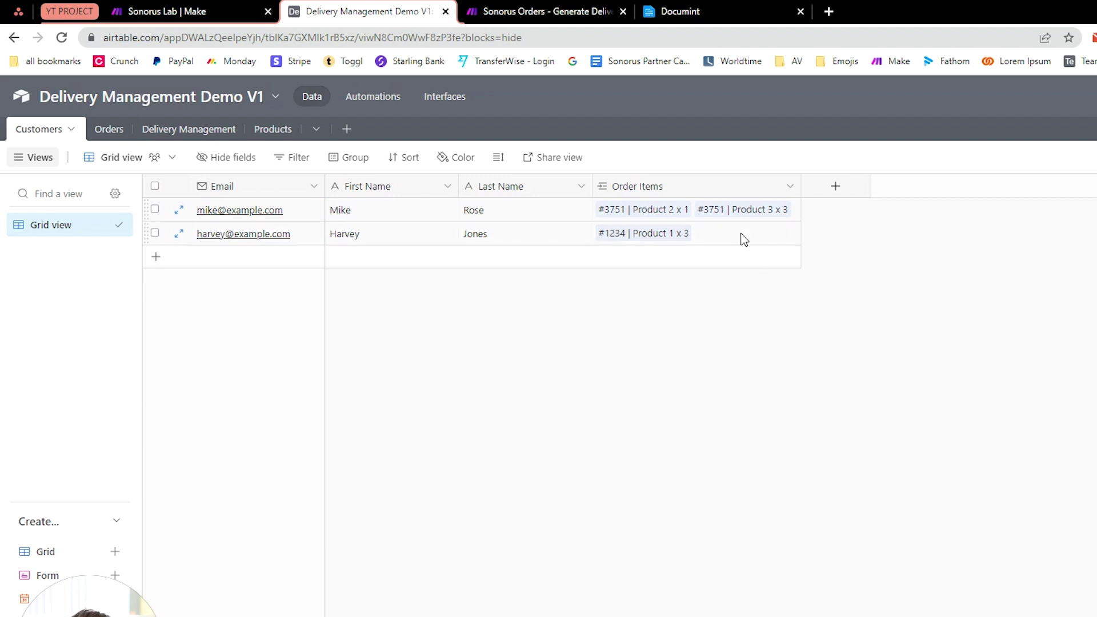
double_click(678, 186)
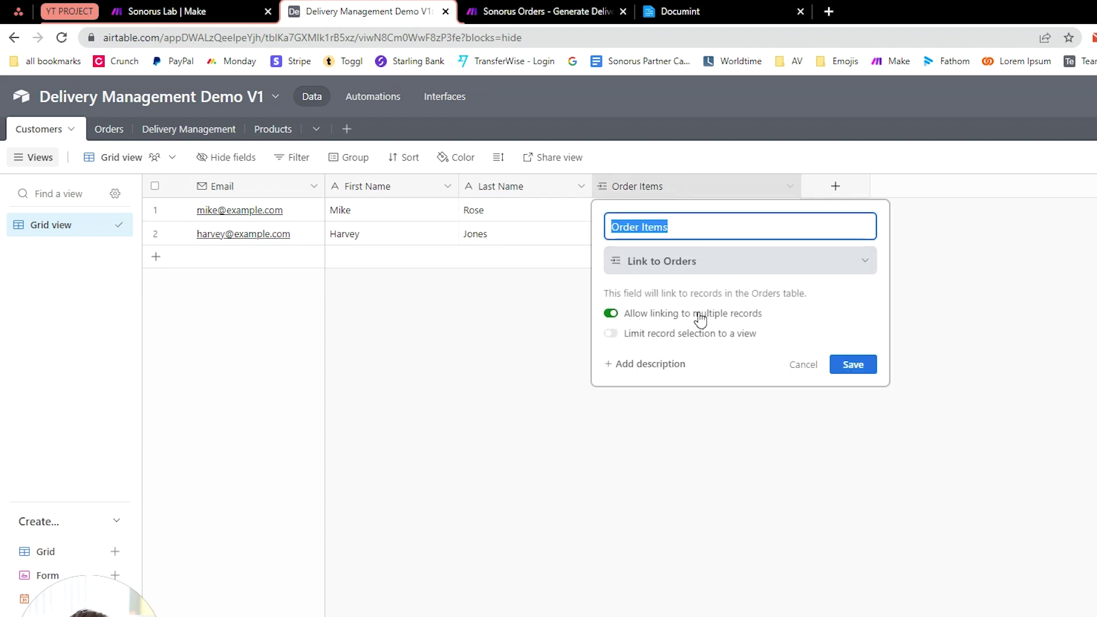
key(Return)
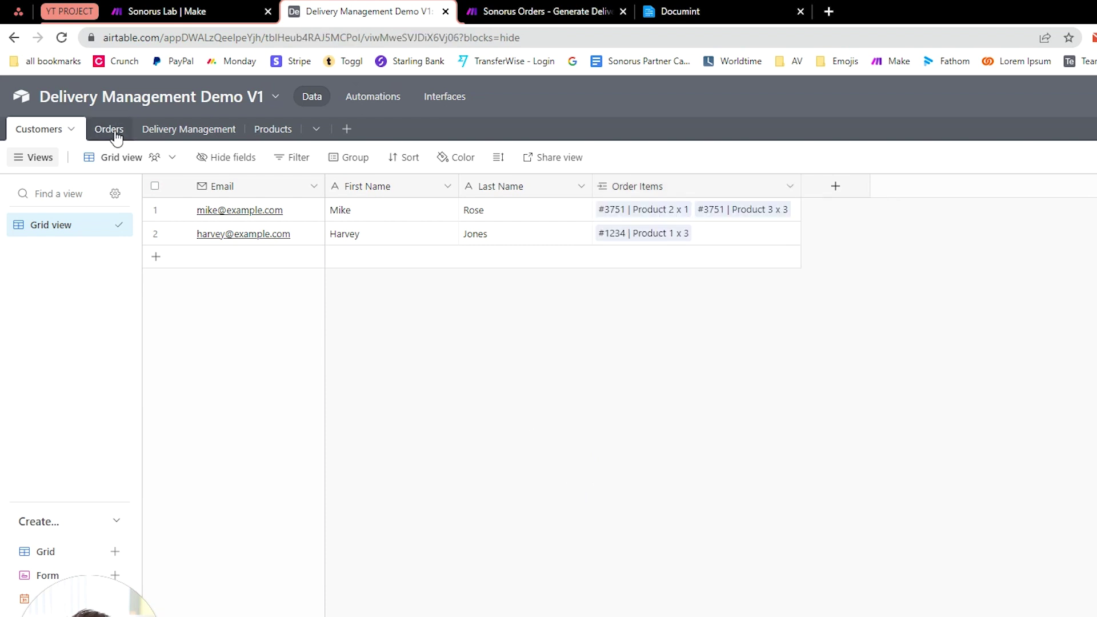
Step: Open the Orders table and review the Order Number, Order Date and Customer: Email fields, including the email field's configuration
click(109, 128)
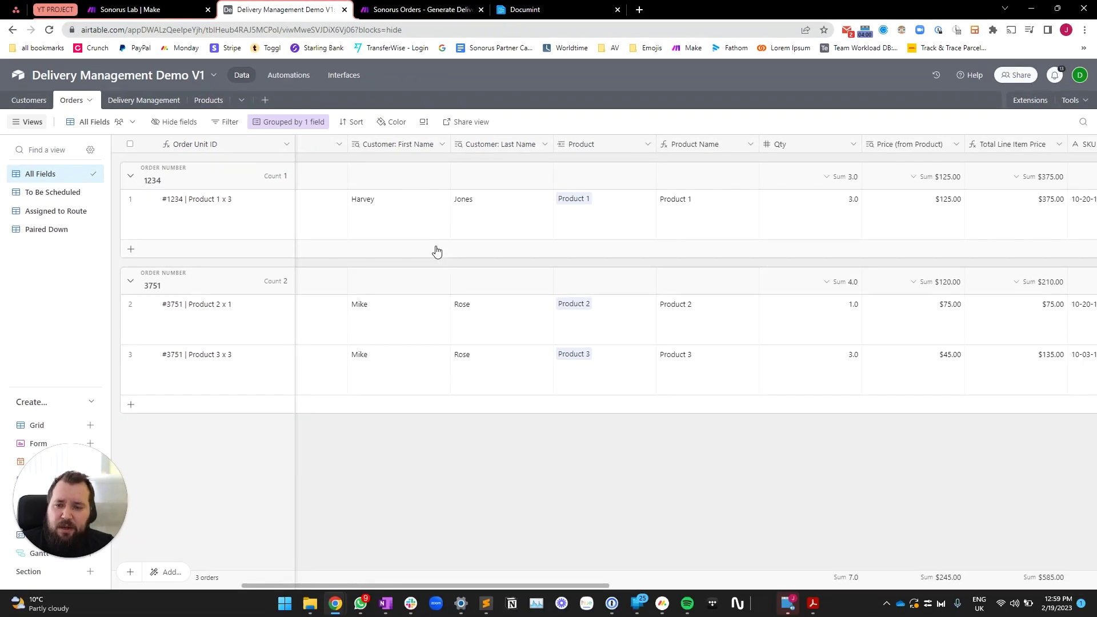
scroll(437, 251, left, 6)
click(349, 208)
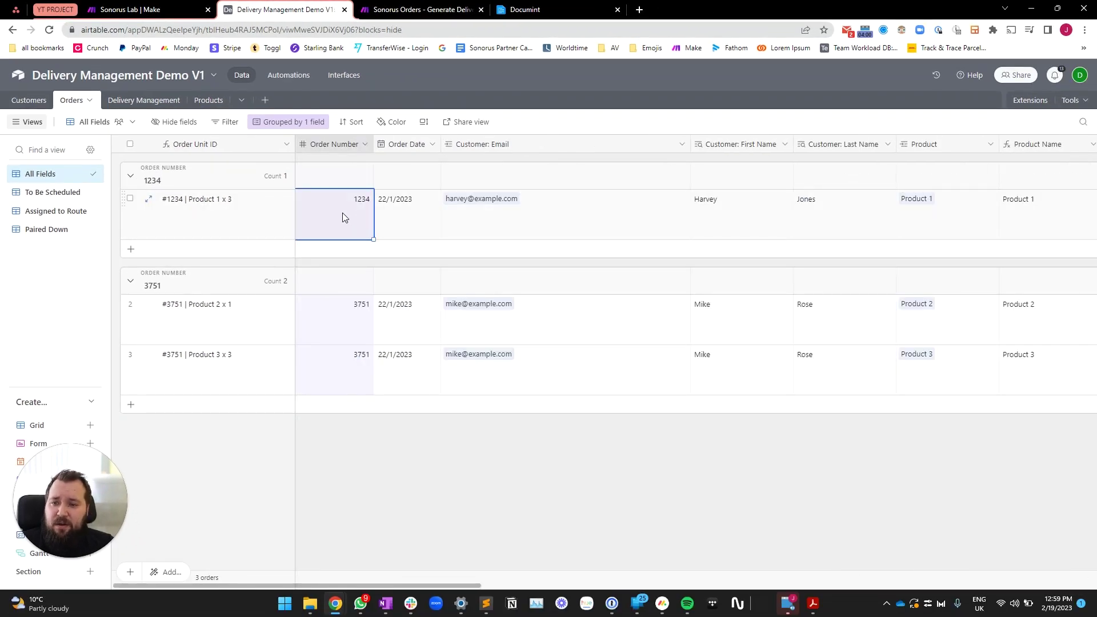
click(409, 214)
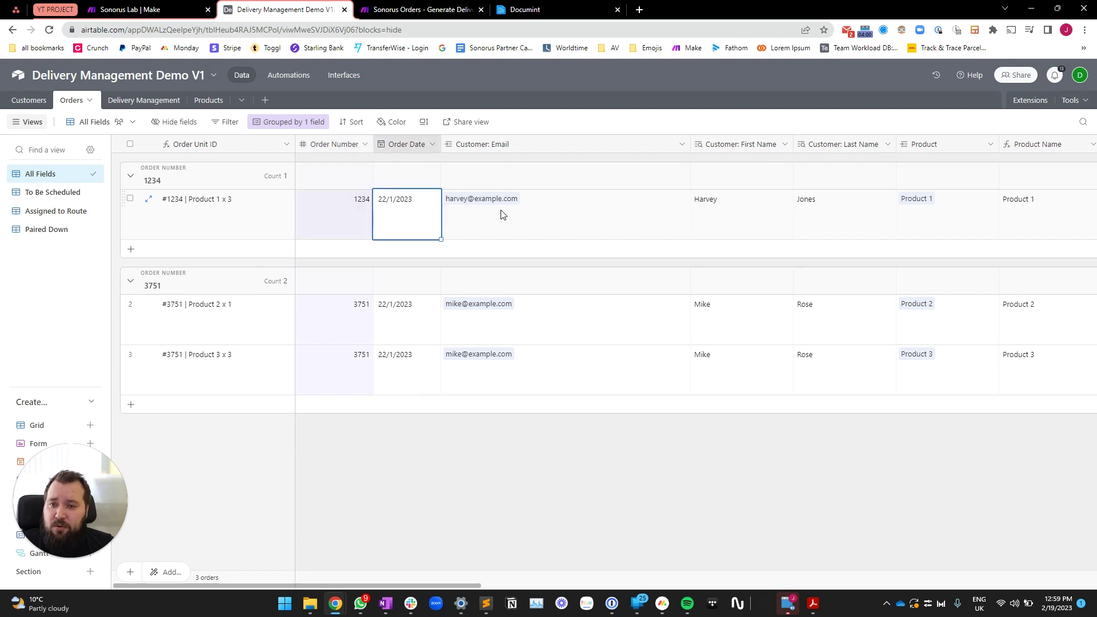
click(577, 224)
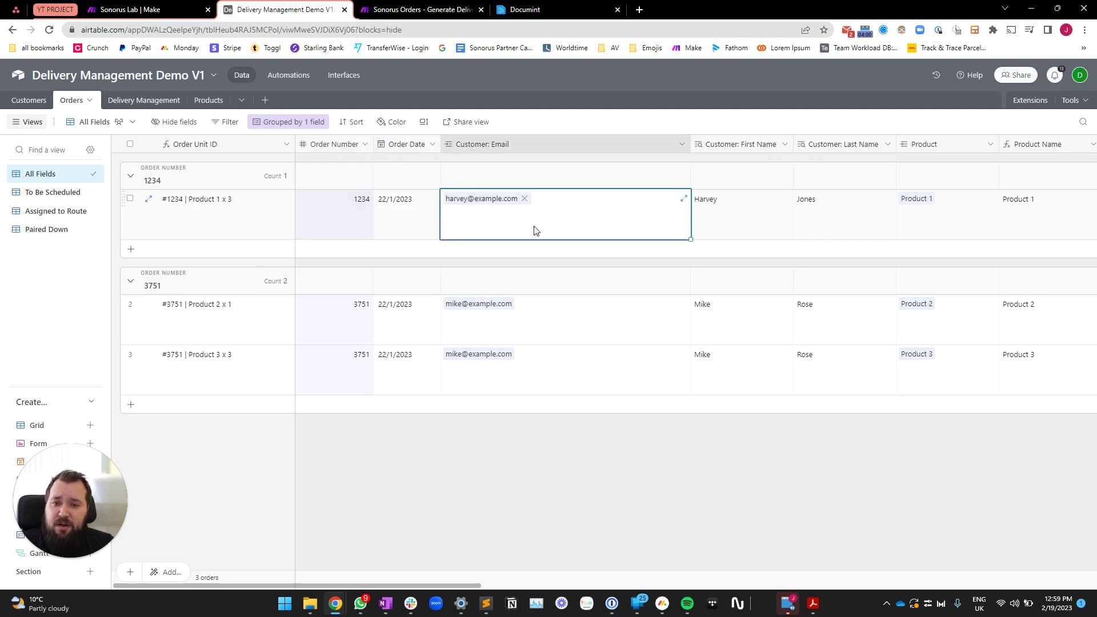
double_click(485, 146)
click(492, 498)
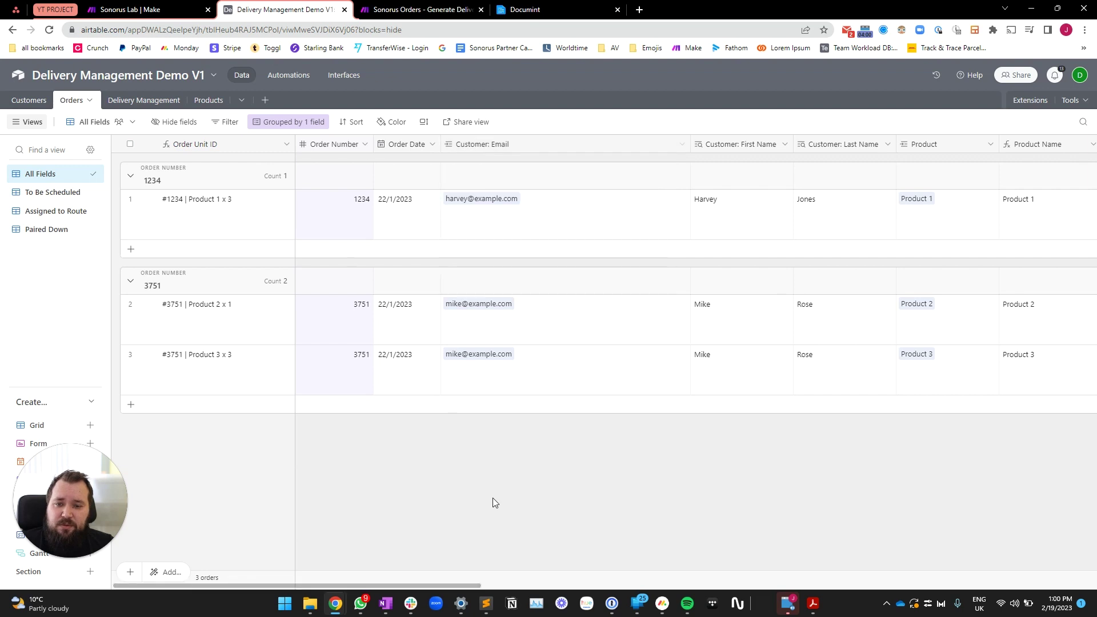
Step: Review the Orders table's customer name lookups, the linked Product field and the Product Name field's formula
scroll(494, 434, right, 3)
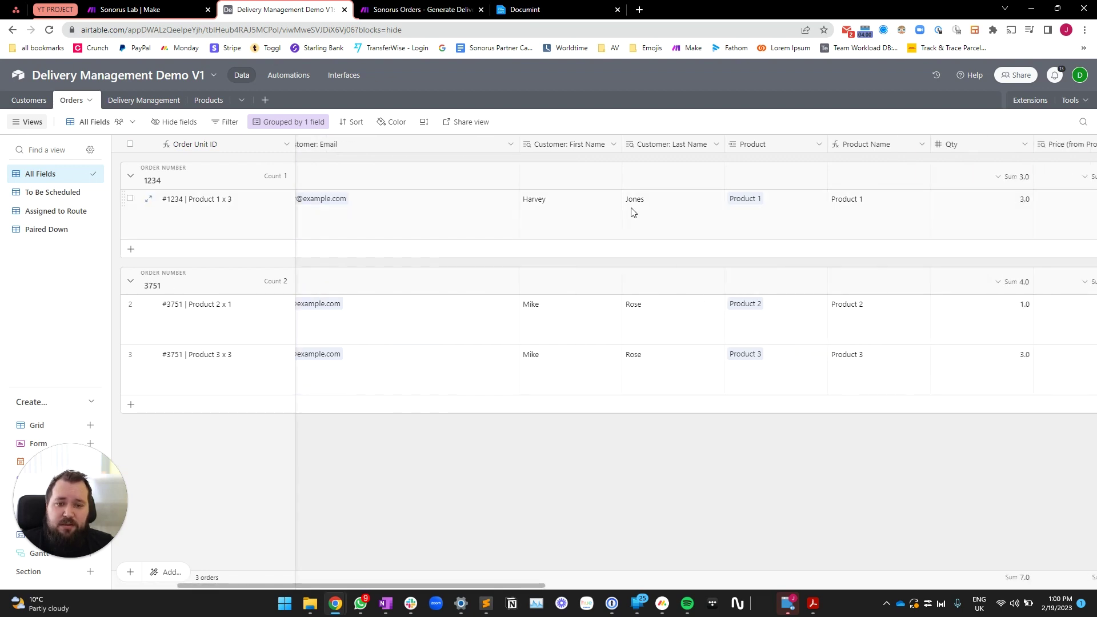
drag(594, 213, 649, 215)
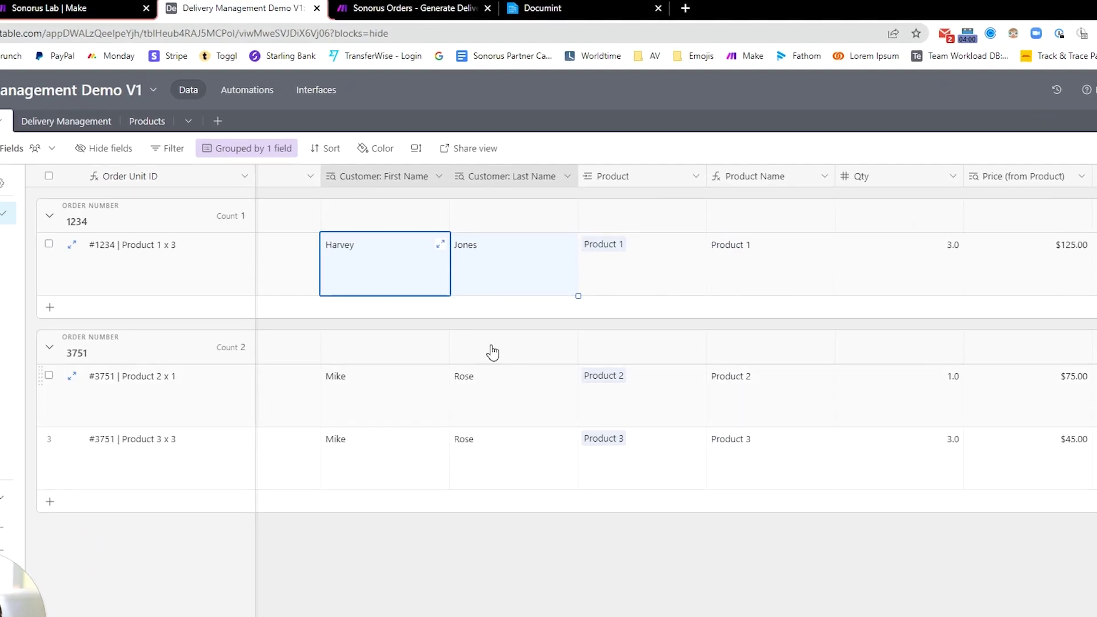
click(679, 269)
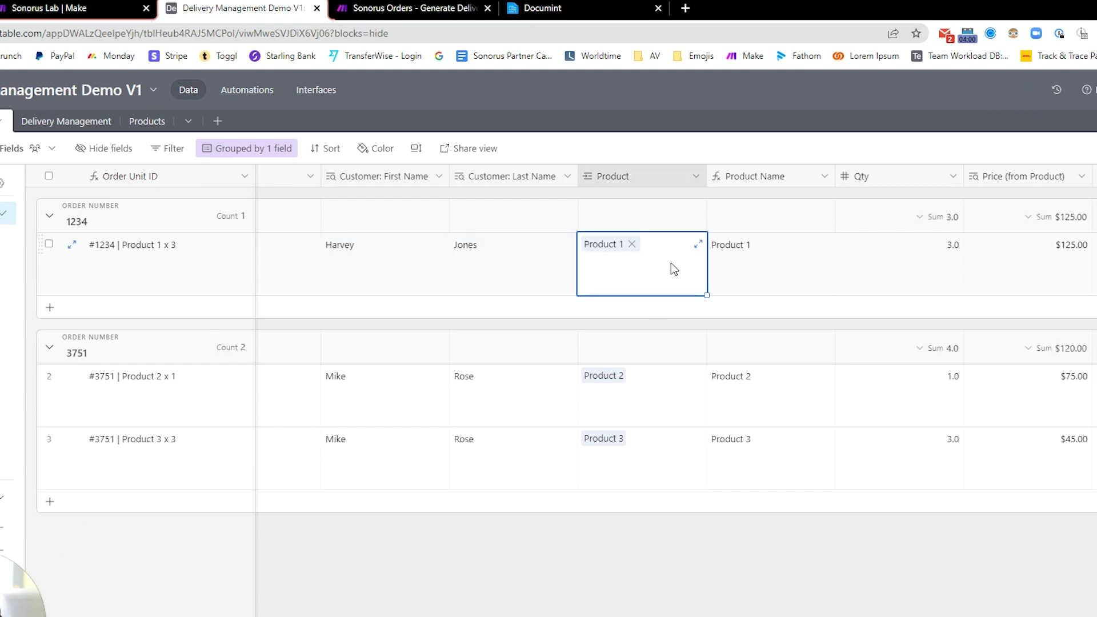
scroll(671, 265, right, 2)
scroll(597, 268, right, 3)
click(597, 268)
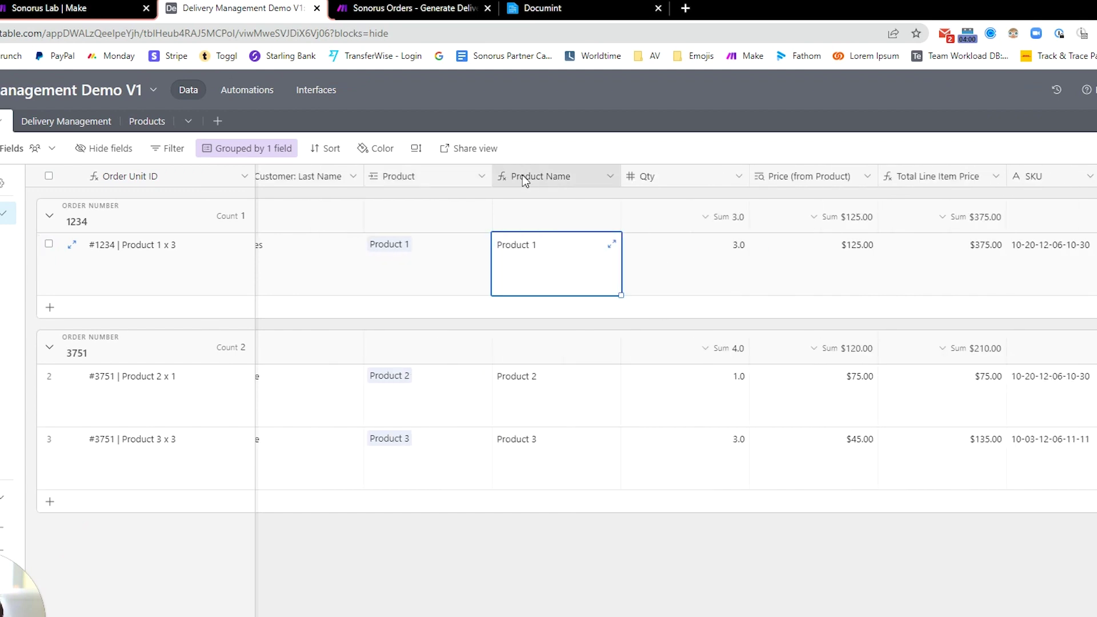
double_click(526, 177)
drag(621, 344, 497, 347)
click(568, 593)
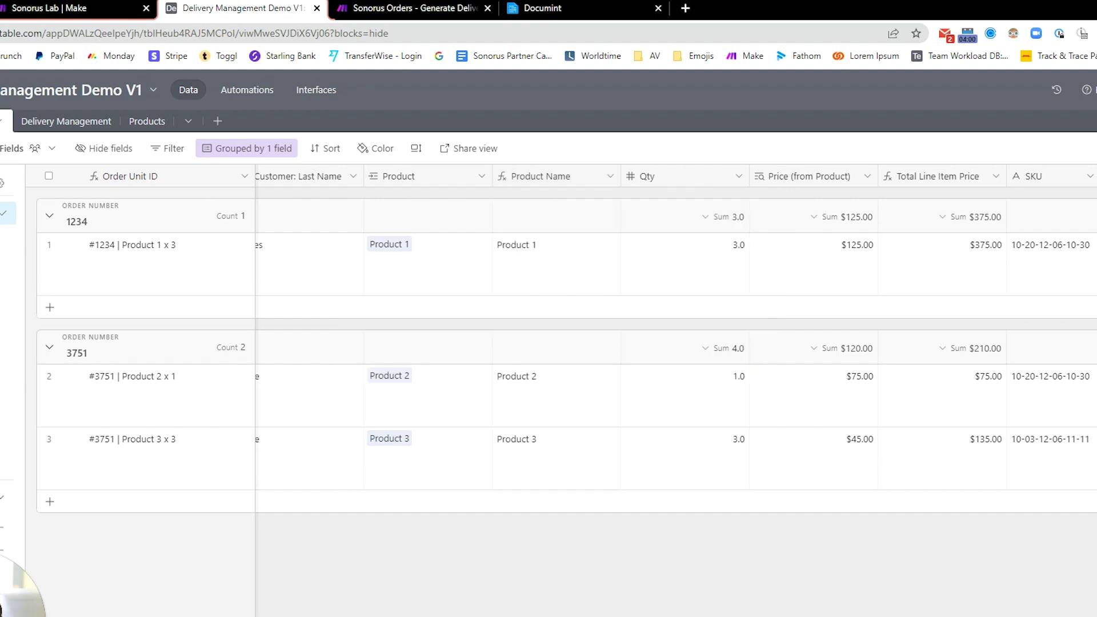
Step: Set the Qty of the Product 1 order item to 2
click(633, 267)
scroll(617, 356, right, 2)
scroll(580, 268, left, 1)
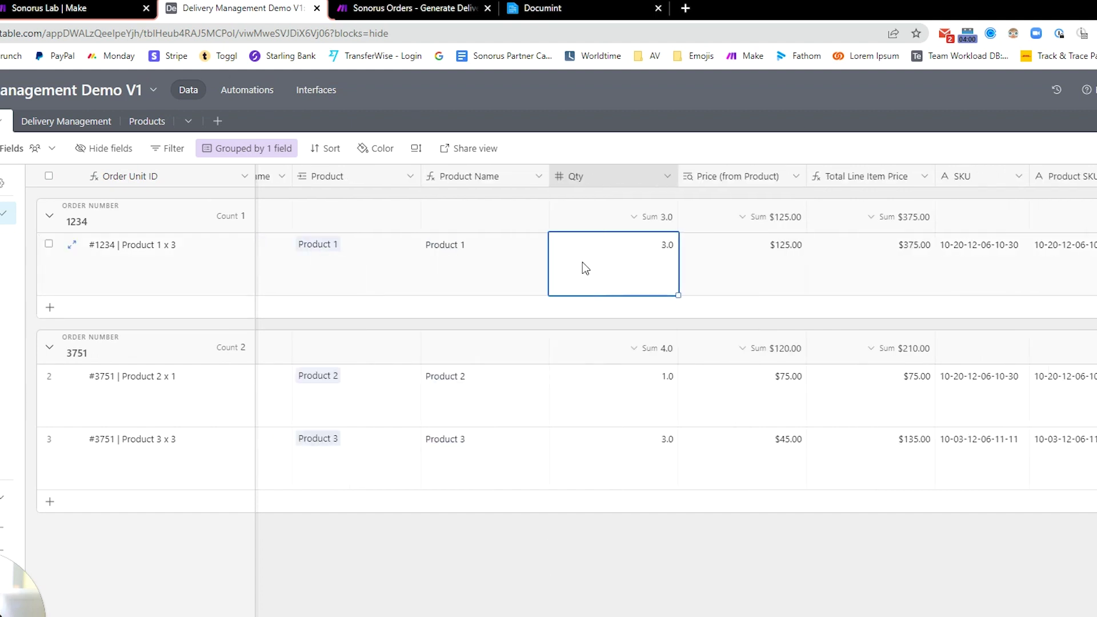
click(382, 266)
click(646, 257)
text(2)
key(Return)
Step: Check the Product 1 order item's Price (from Product) and Total Line Item Price cells
scroll(619, 260, right, 2)
click(623, 259)
scroll(501, 252, right, 2)
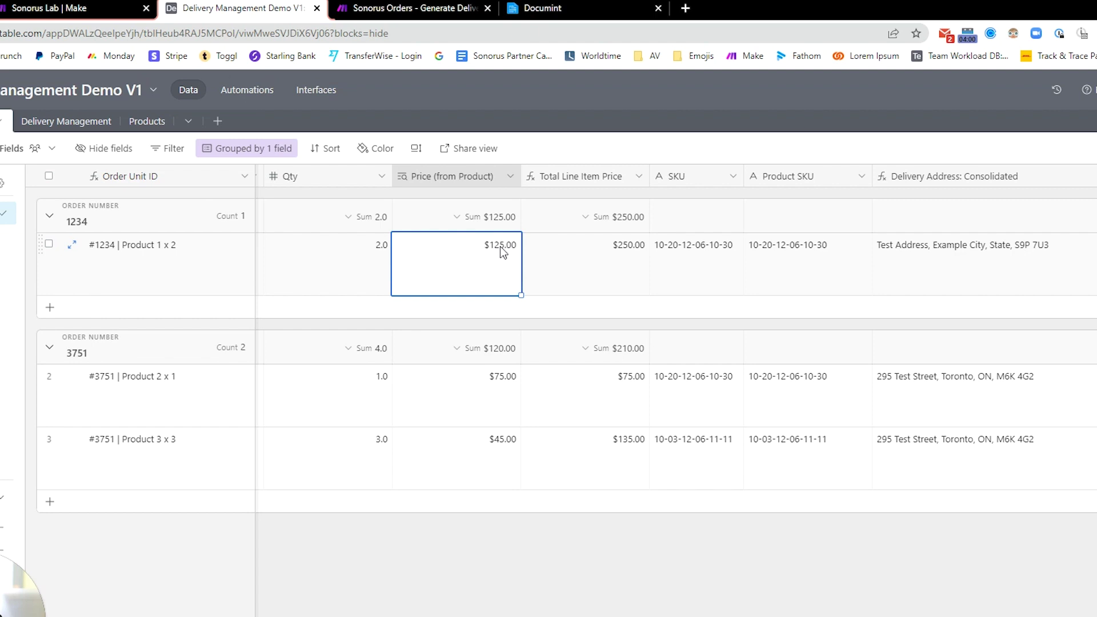
click(597, 257)
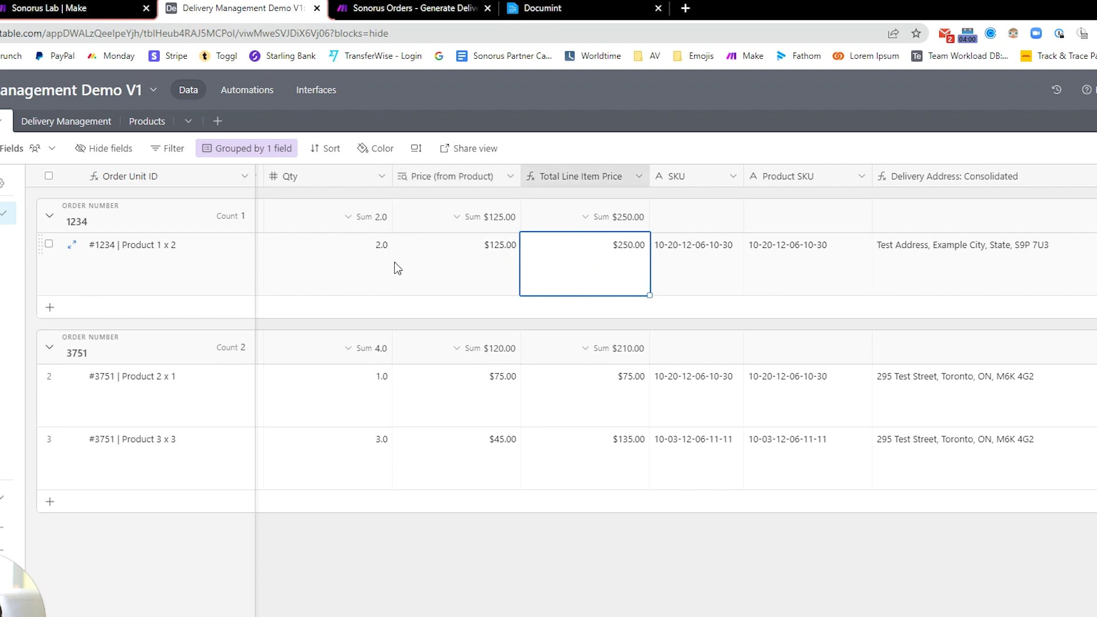
scroll(456, 275, left, 1)
click(509, 270)
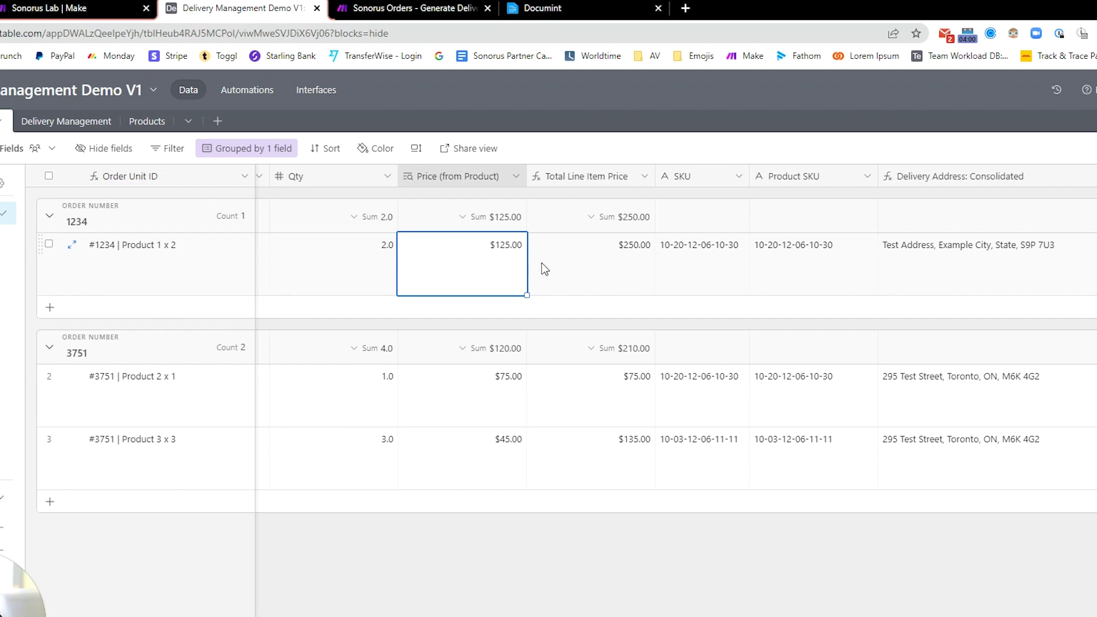
Step: Delete the SKU and Product SKU fields from the Orders table, accepting the impact on their dependency
click(623, 260)
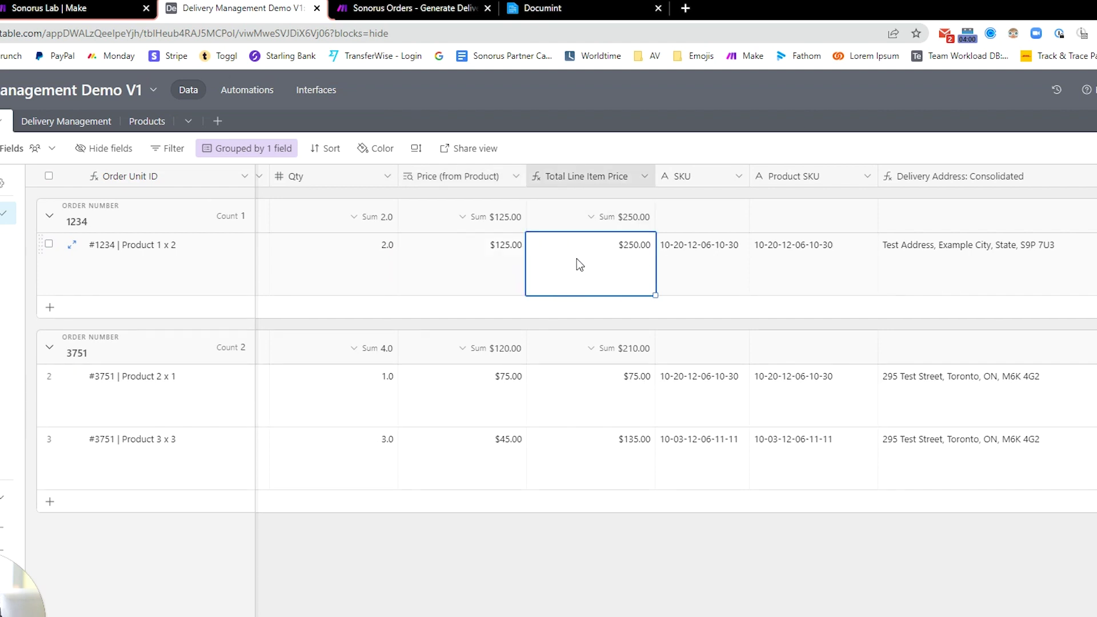
scroll(600, 260, right, 3)
click(623, 264)
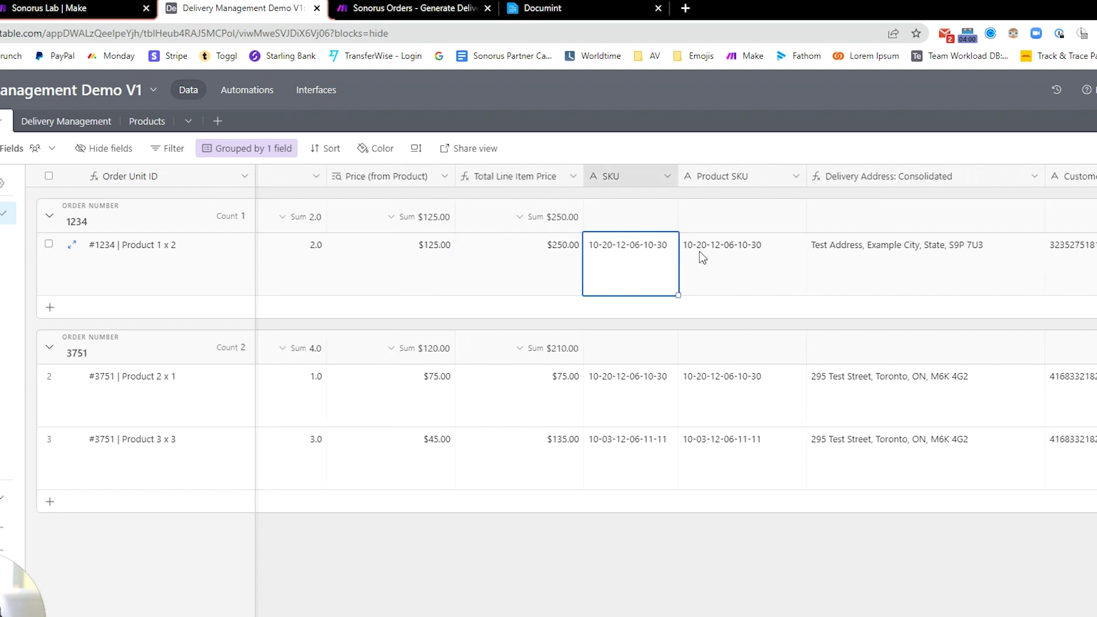
shift+click(699, 251)
right_click(749, 186)
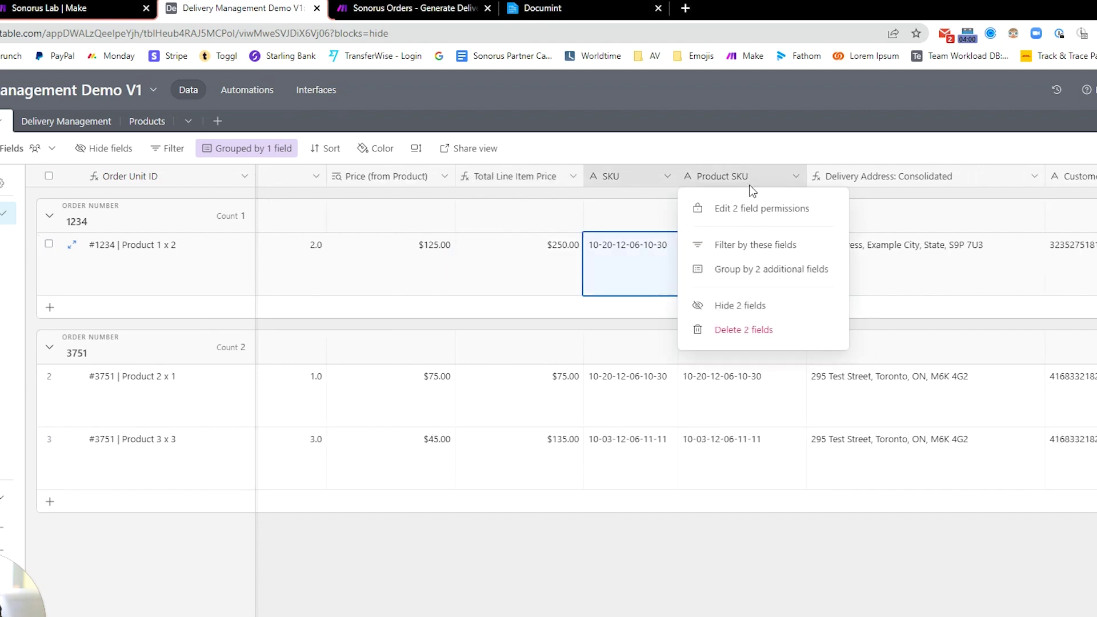
click(755, 331)
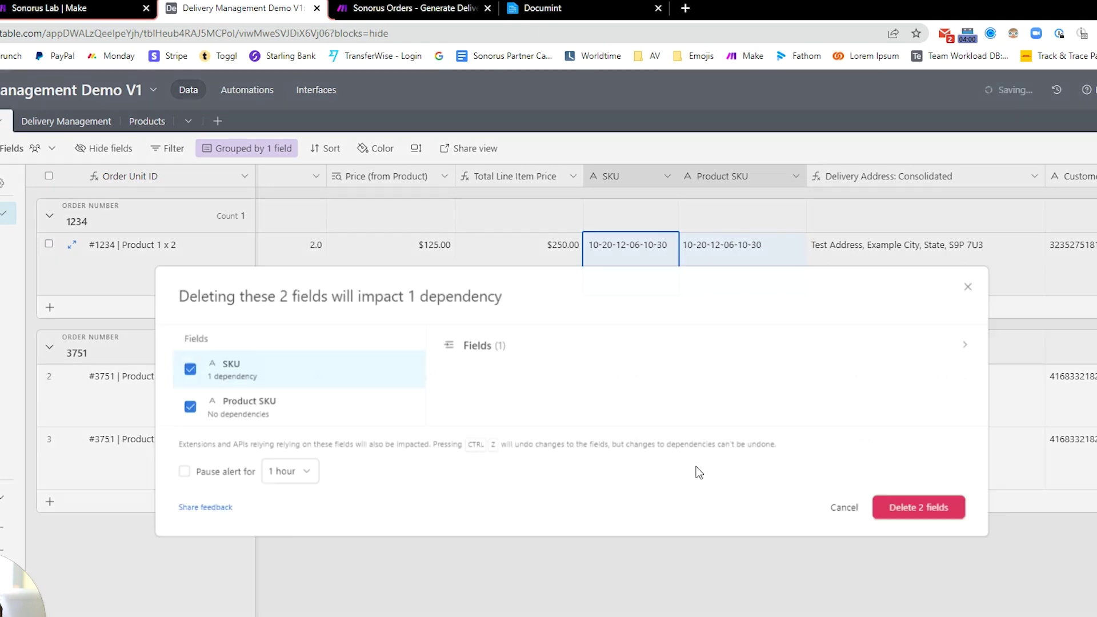
click(928, 508)
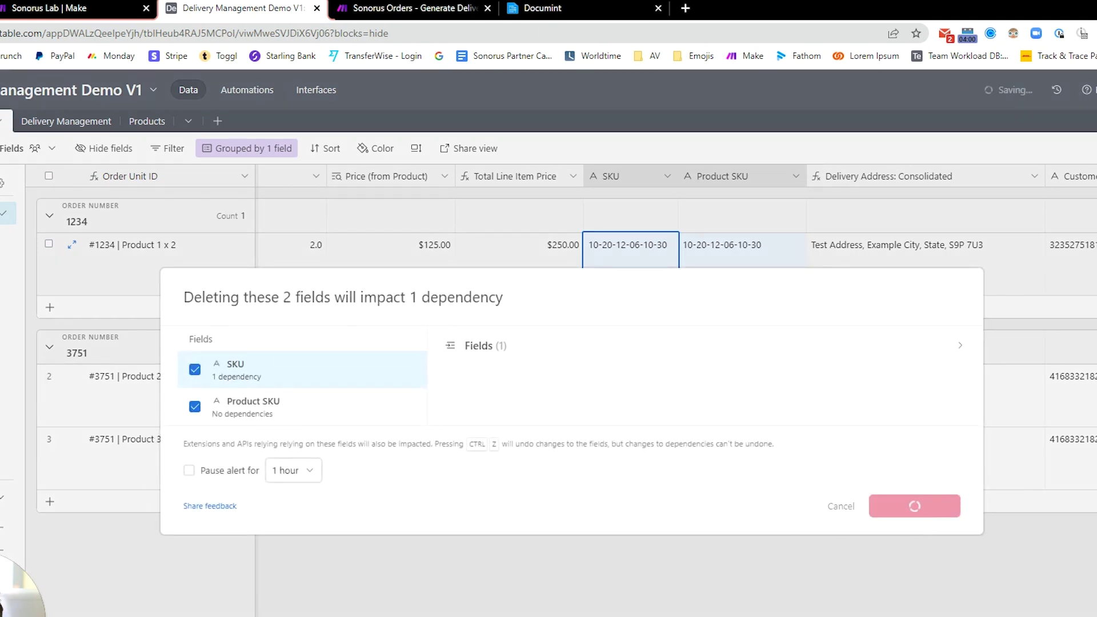
Step: Review the Delivery Address: Consolidated field and its formula, leaving the formula unmodified
scroll(727, 593, right, 2)
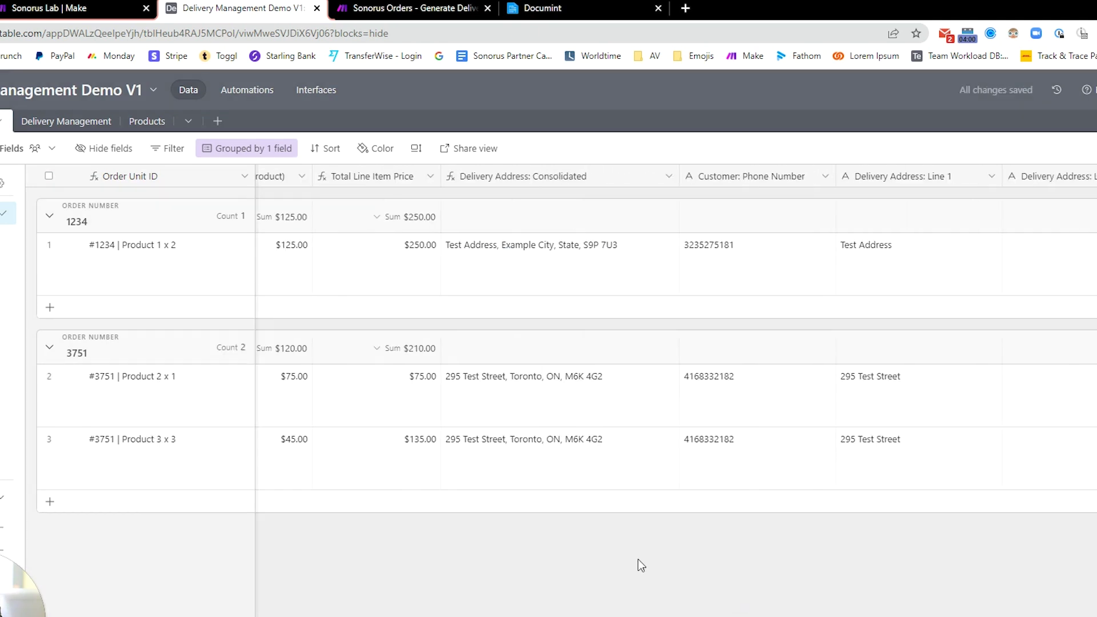
click(565, 250)
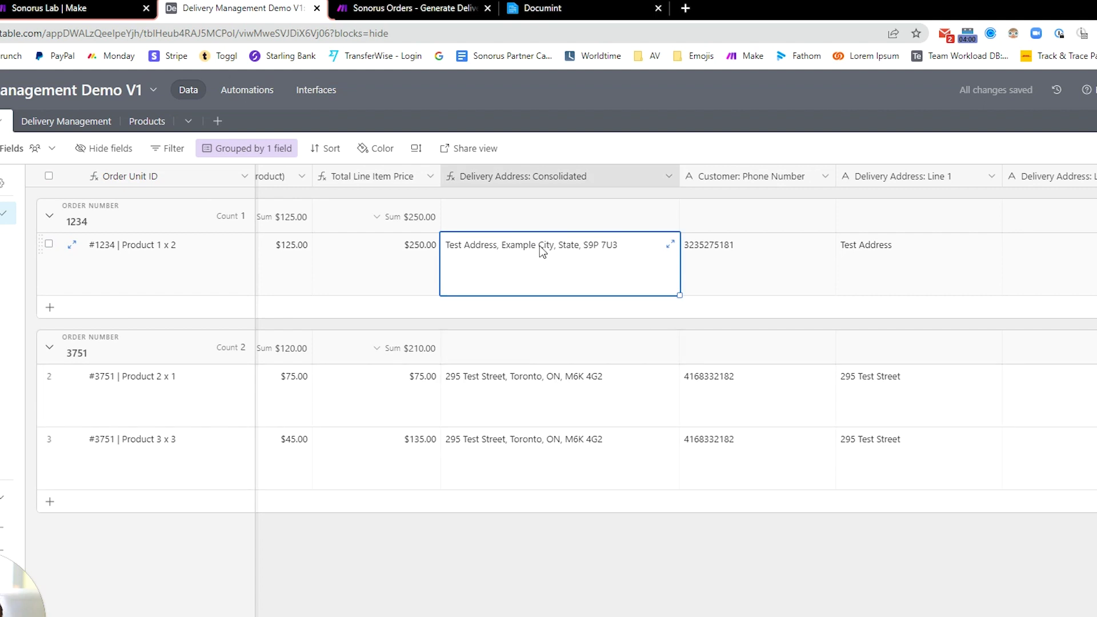
double_click(544, 177)
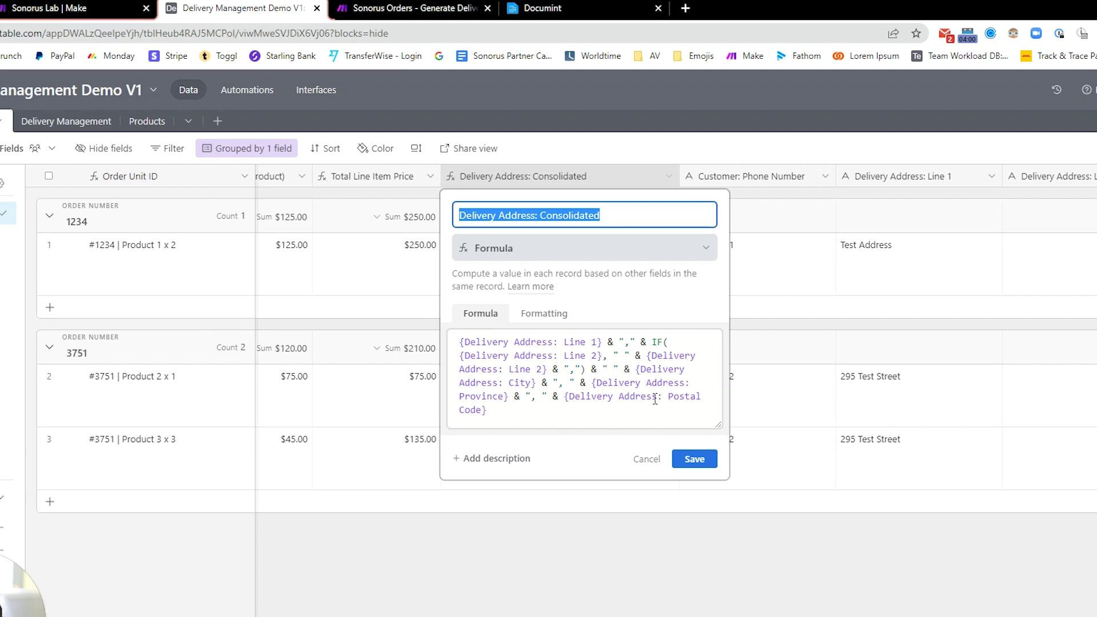
click(651, 460)
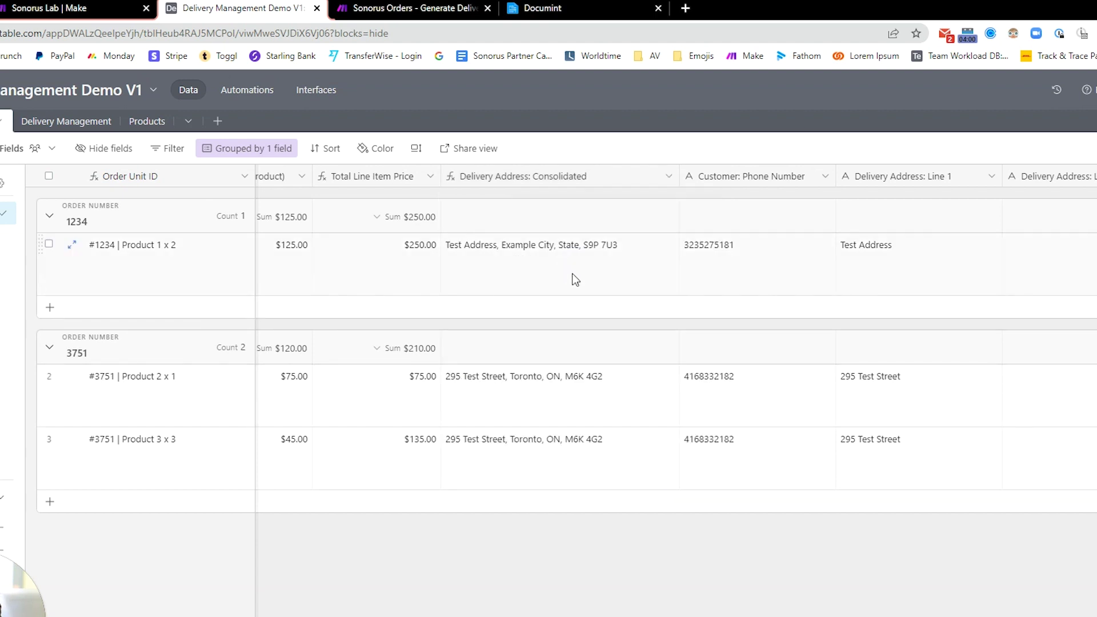
Step: Review the Customer: Phone Number field and the separate delivery address fields from Line 1 through Postal Code
scroll(575, 280, right, 4)
click(577, 274)
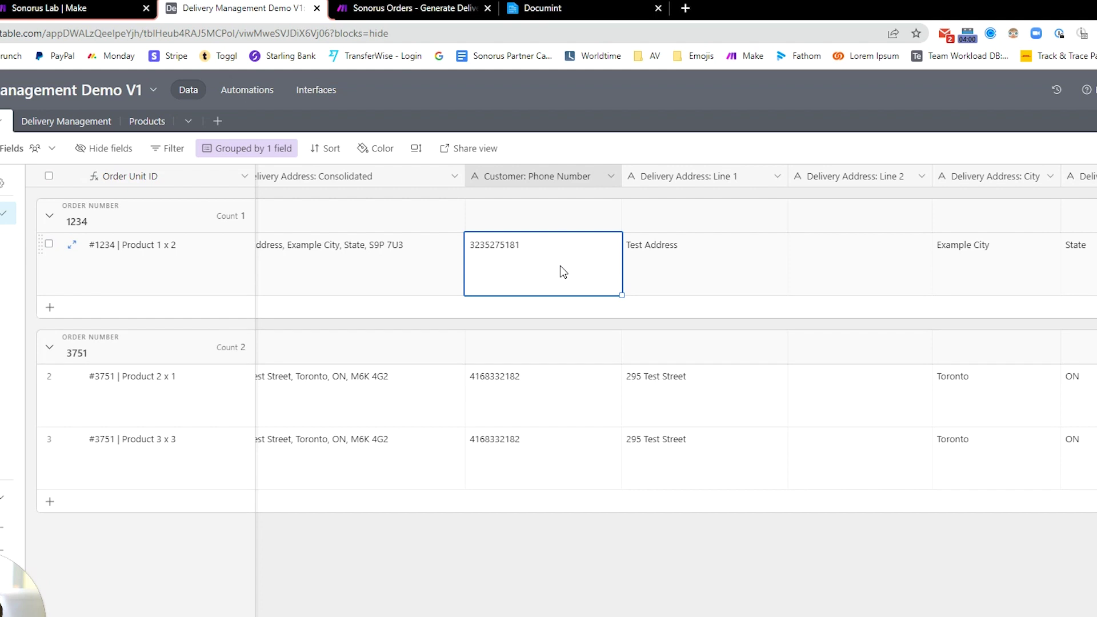
drag(531, 394, 523, 457)
click(629, 588)
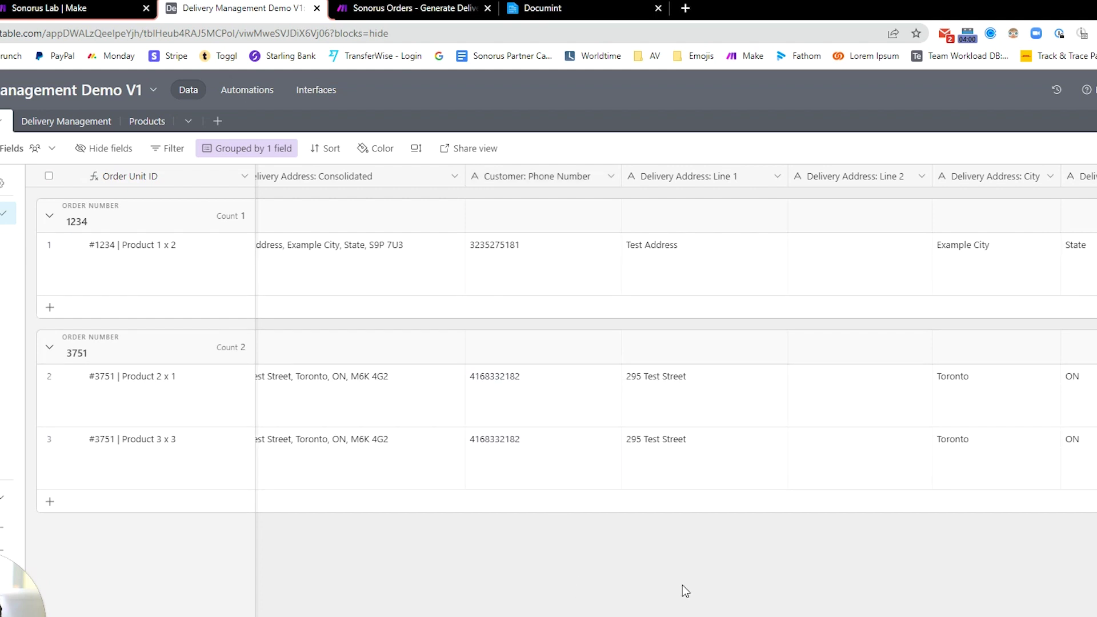
scroll(669, 571, right, 4)
drag(550, 269, 1028, 277)
click(624, 264)
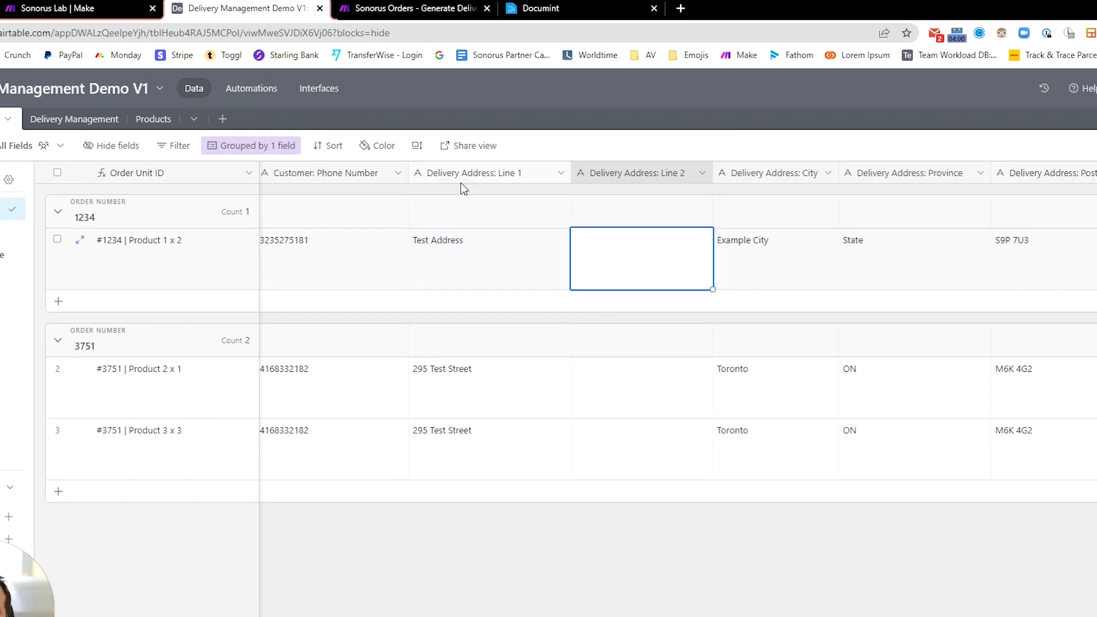
scroll(497, 234, right, 3)
click(817, 216)
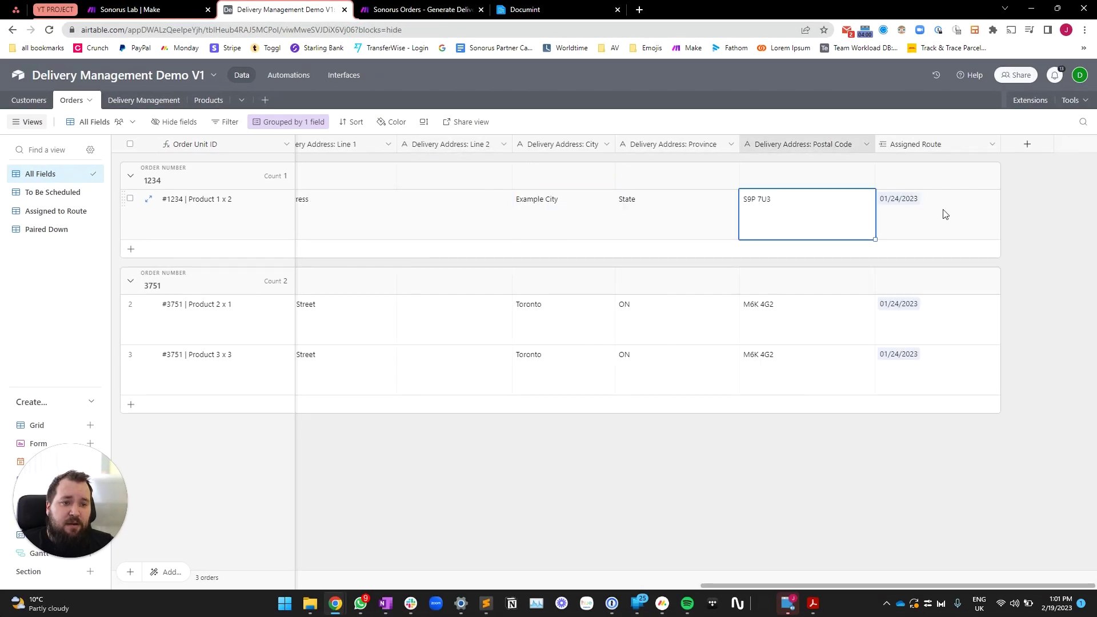
Step: Check the Assigned Route field's link configuration, close it without changes and open the Delivery Management table
click(946, 215)
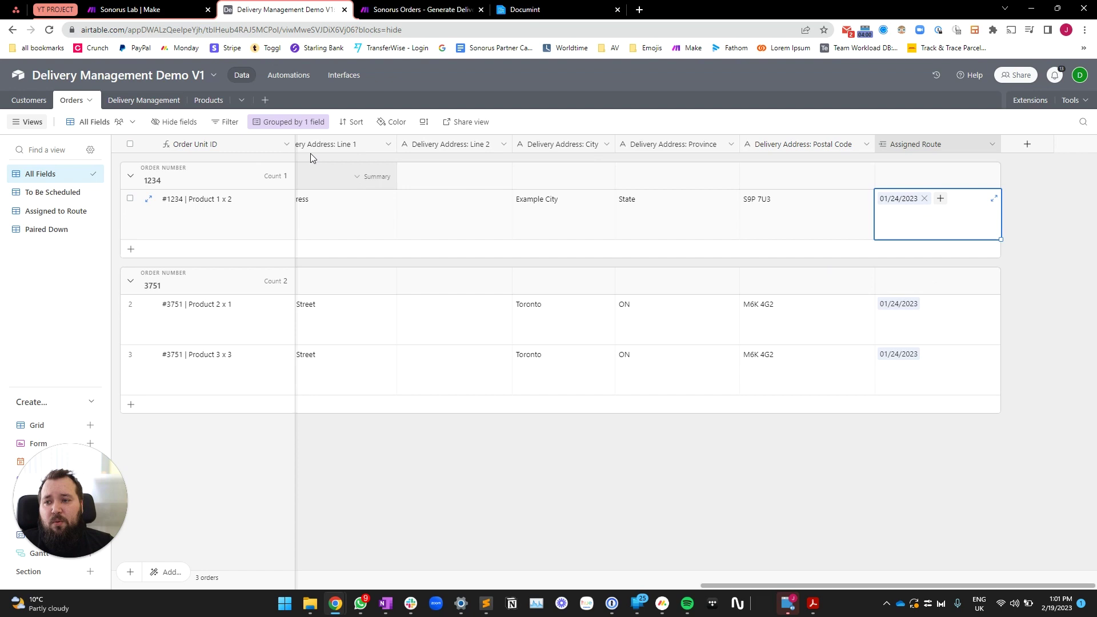
double_click(946, 144)
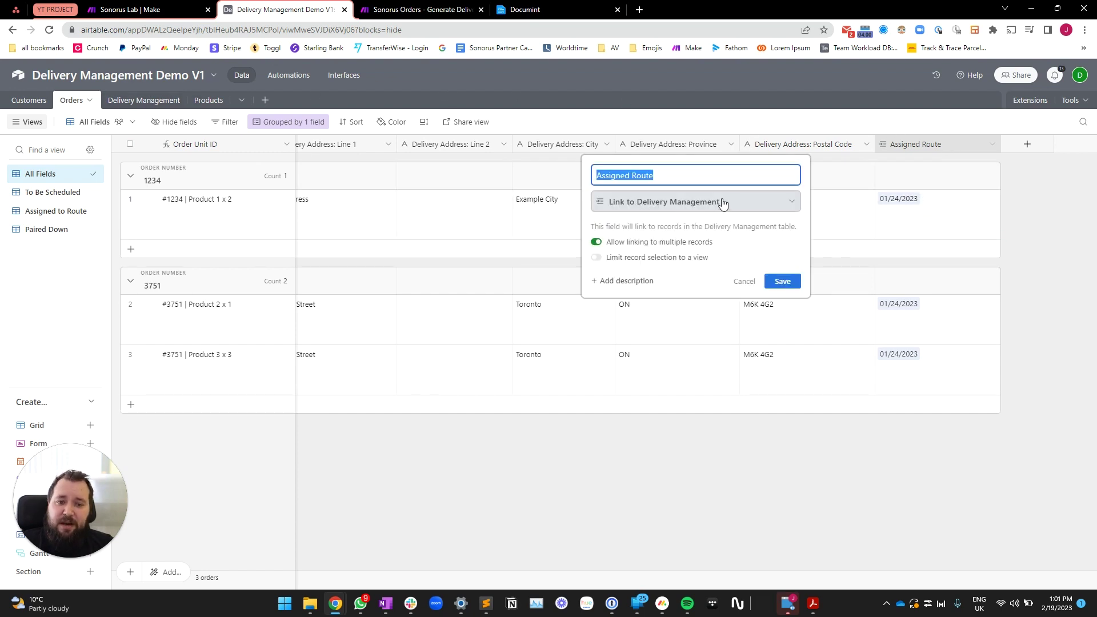
click(608, 406)
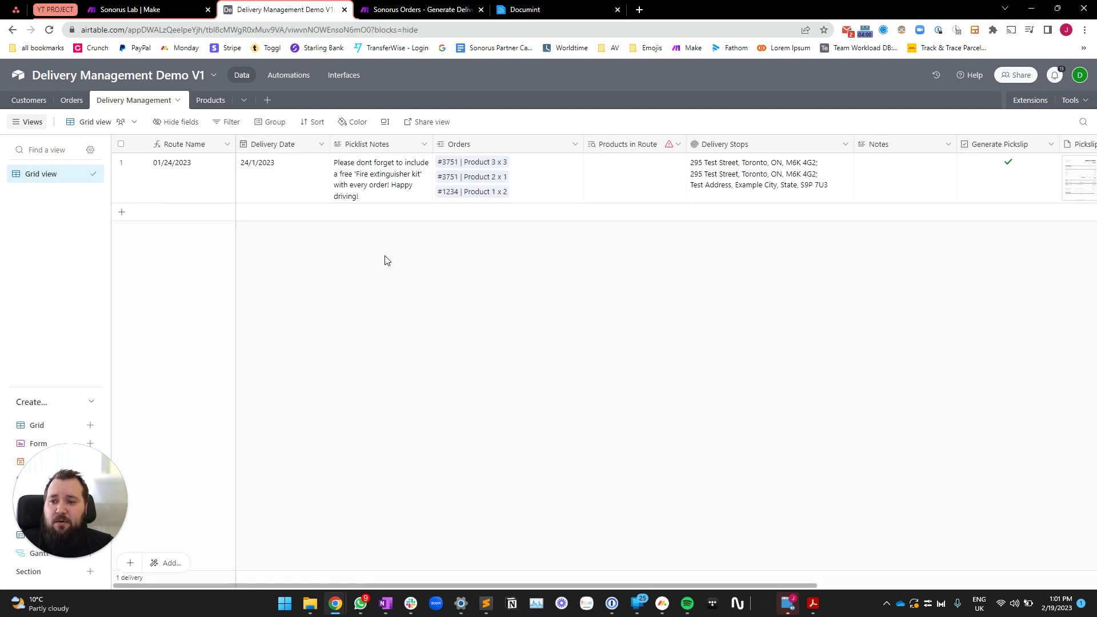
Step: Review the route's name, delivery date, picklist notes and linked orders, including the Route Name field's formula
click(162, 172)
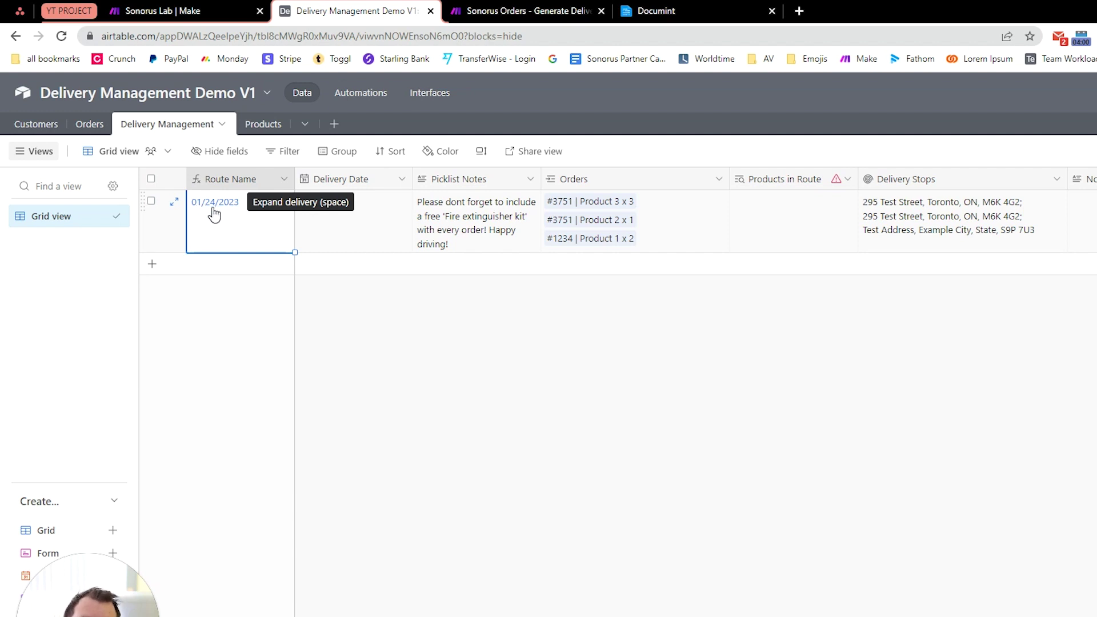
key(Right)
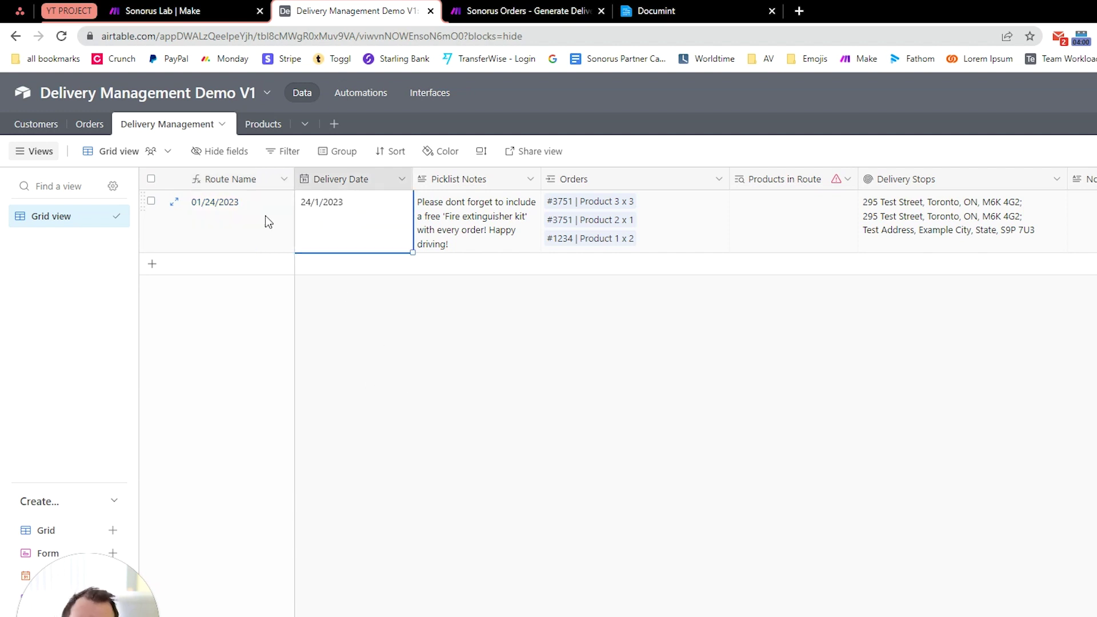
double_click(248, 181)
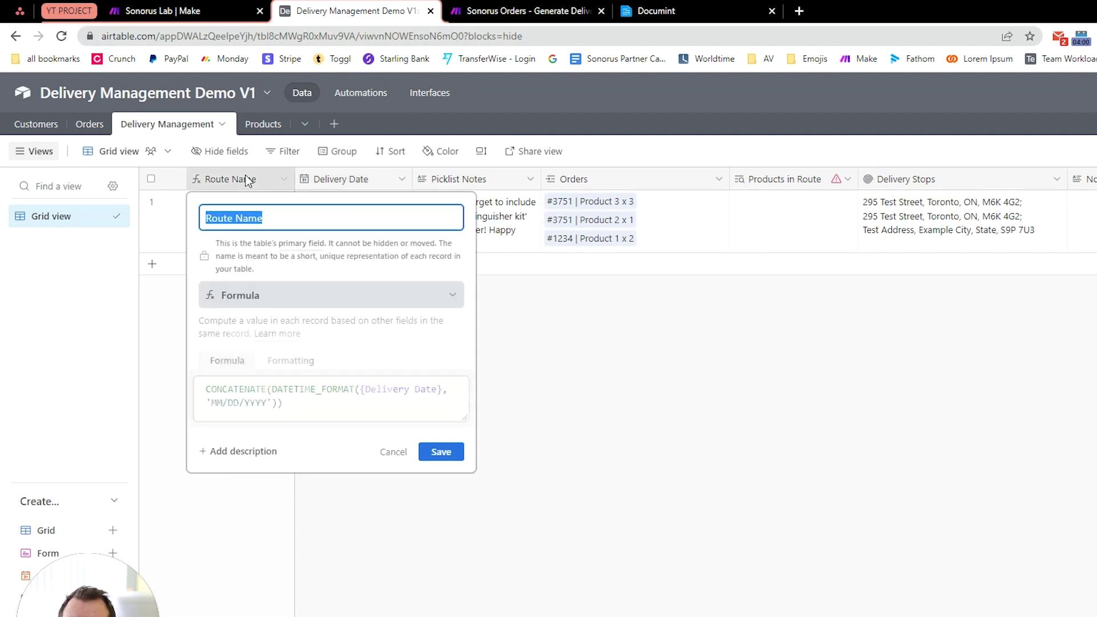
click(730, 421)
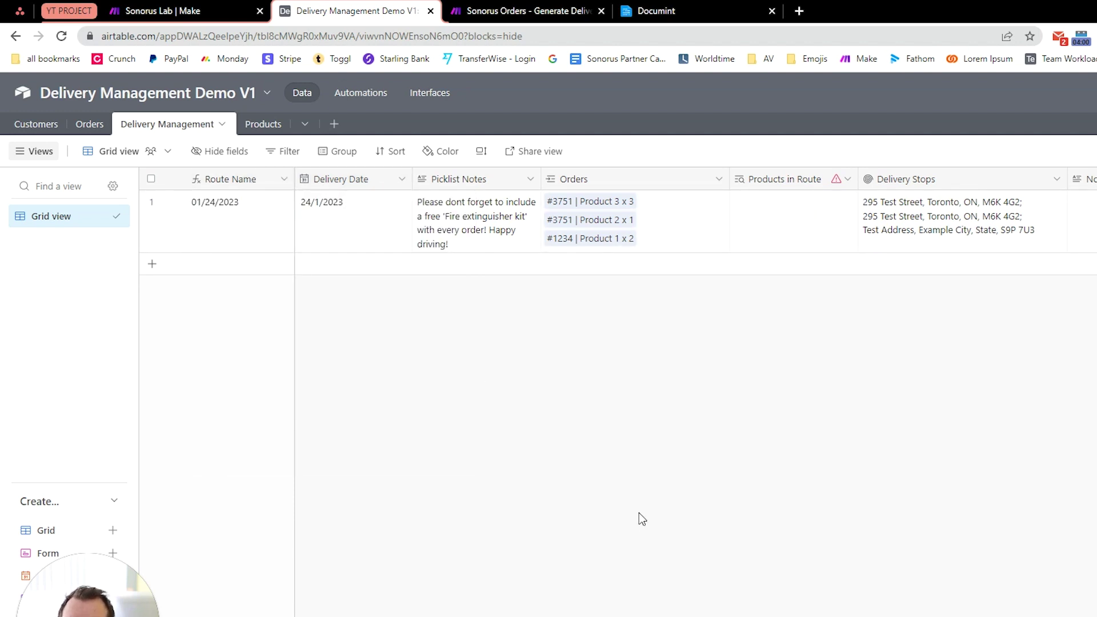
click(479, 236)
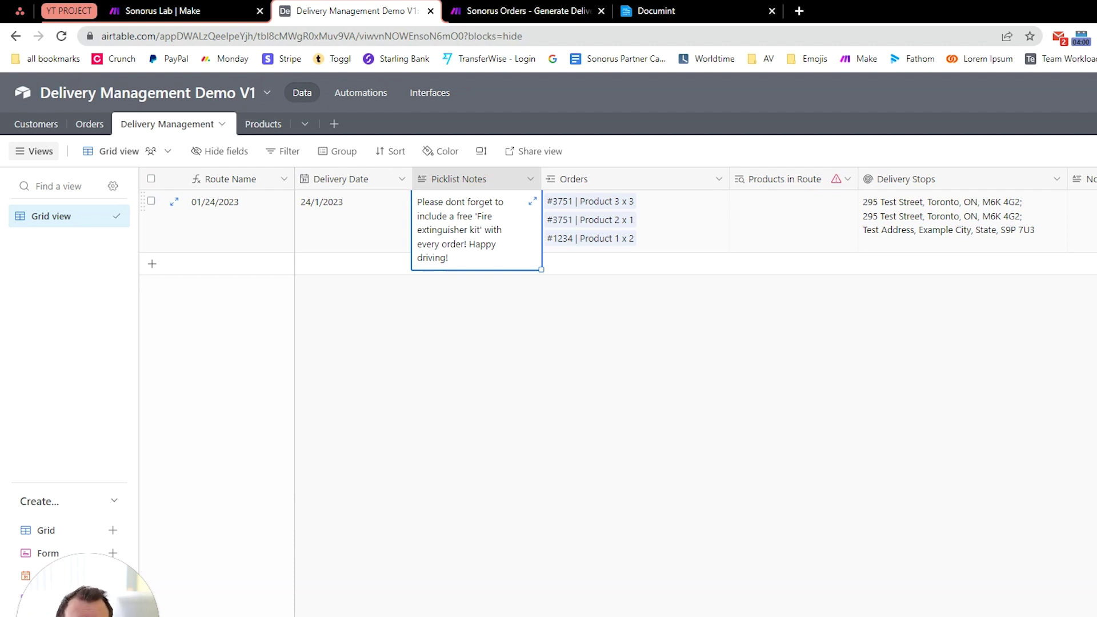
click(696, 214)
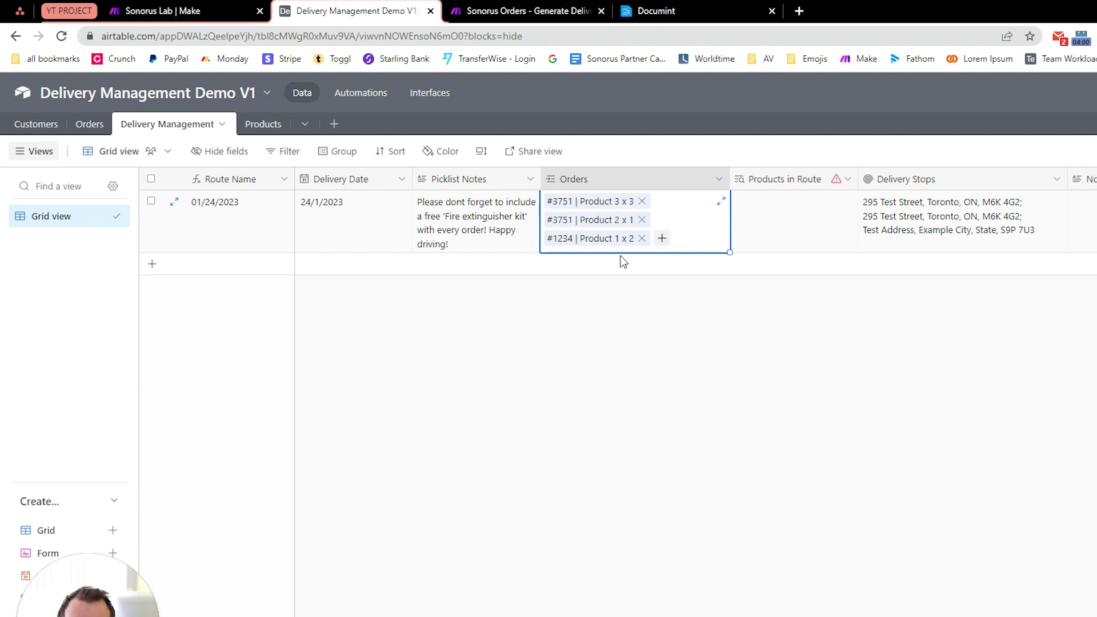
Step: Delete the Products in Route field from the Delivery Management table
scroll(640, 349, right, 5)
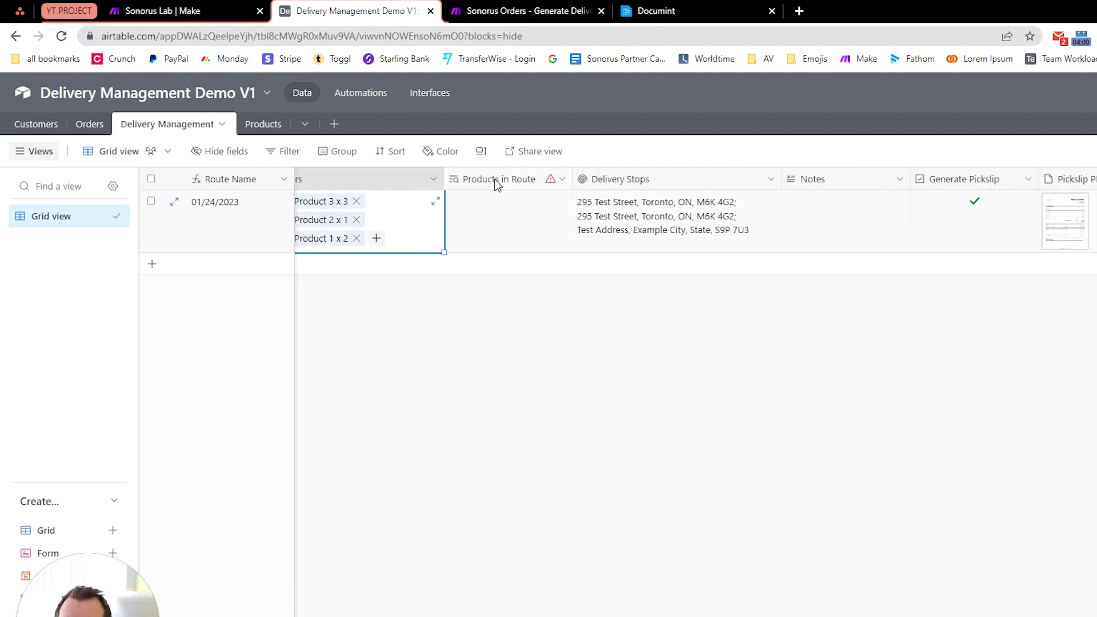
right_click(495, 183)
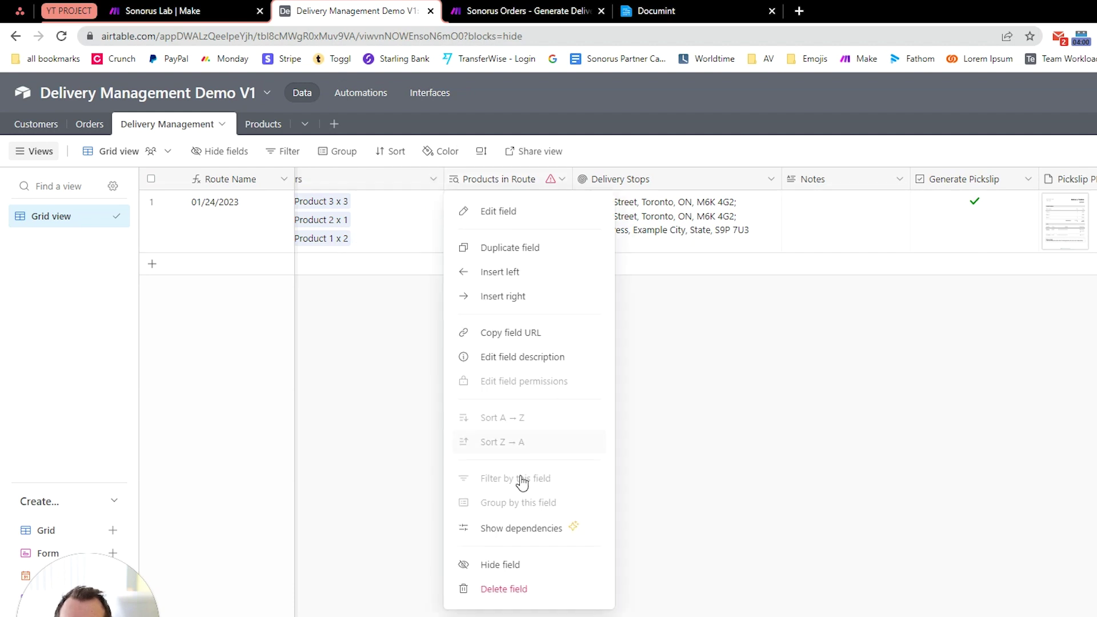
click(675, 417)
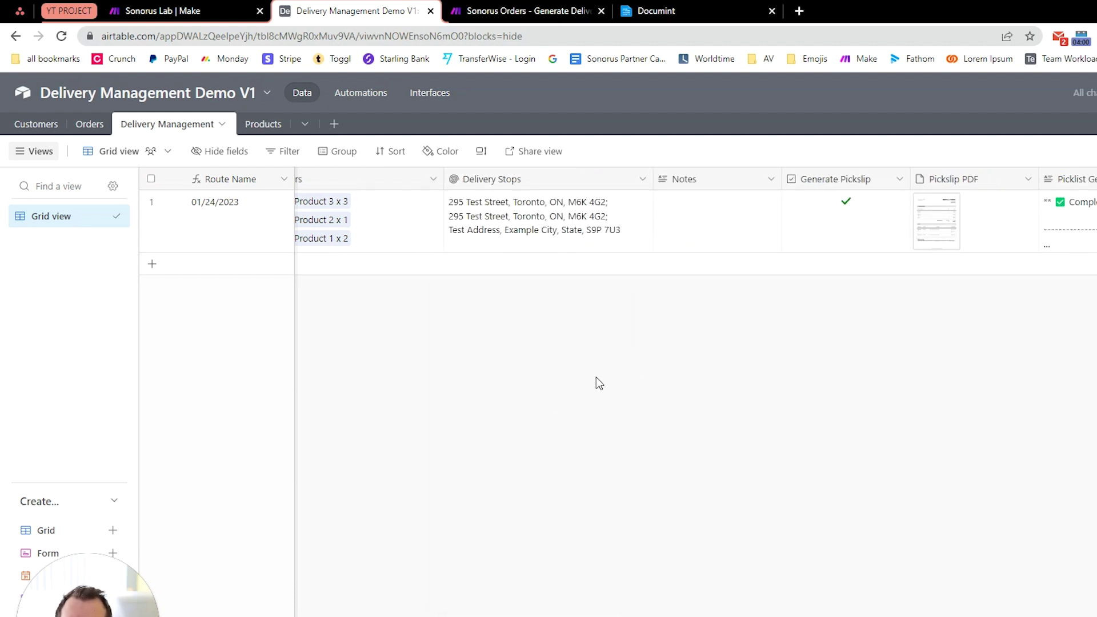
Step: Review the route record's Notes, Generate Pickslip and Pickslip PDF cells
click(780, 246)
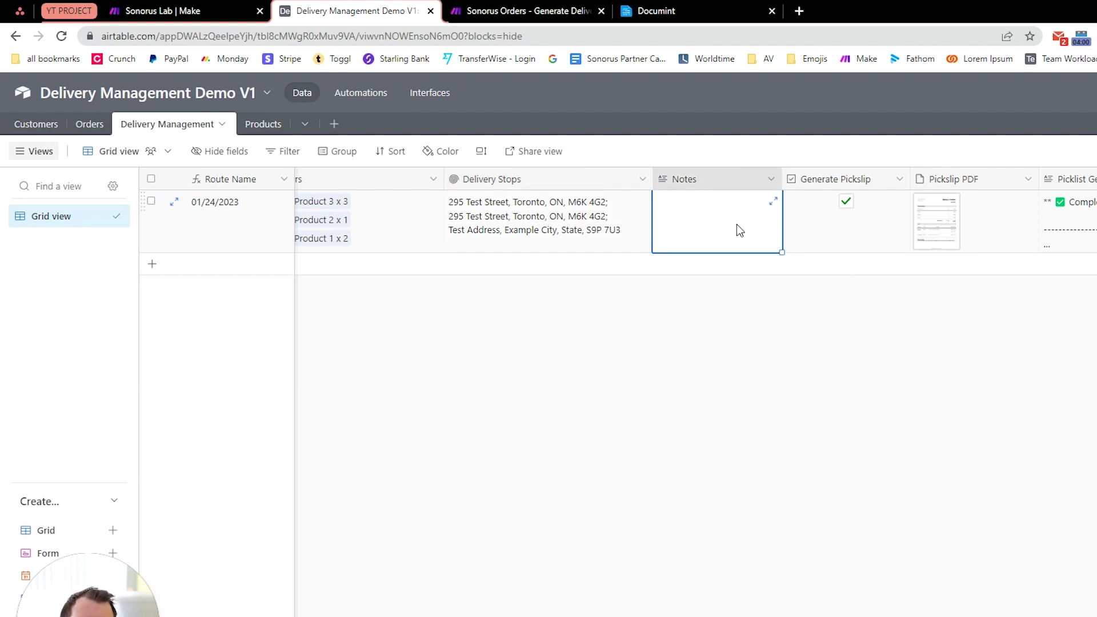
scroll(685, 377, right, 2)
click(820, 234)
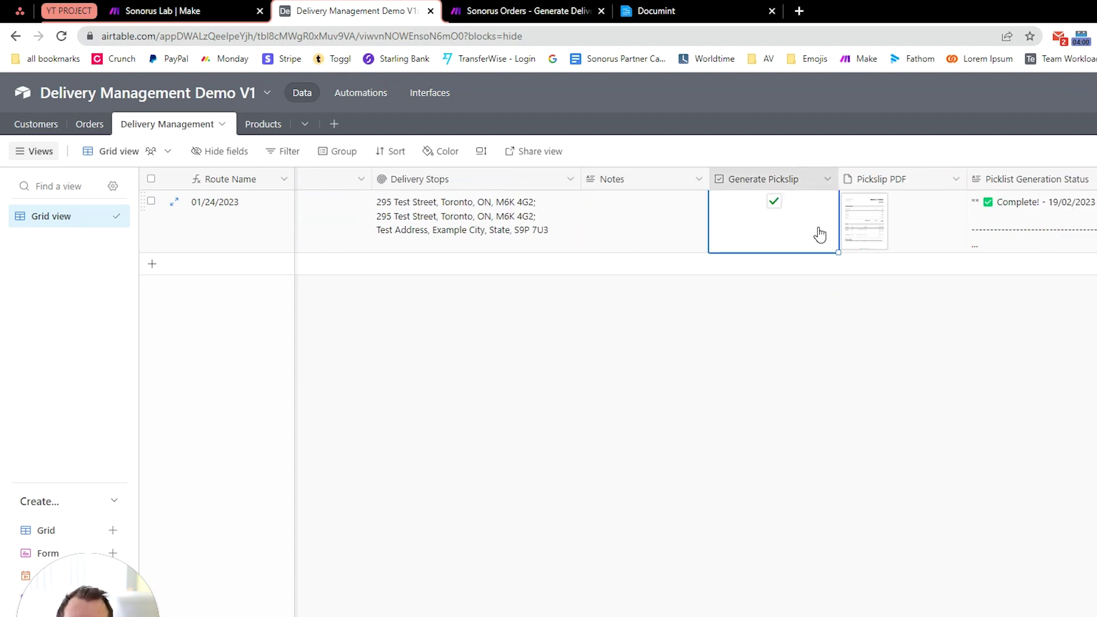
click(738, 232)
click(615, 232)
click(756, 238)
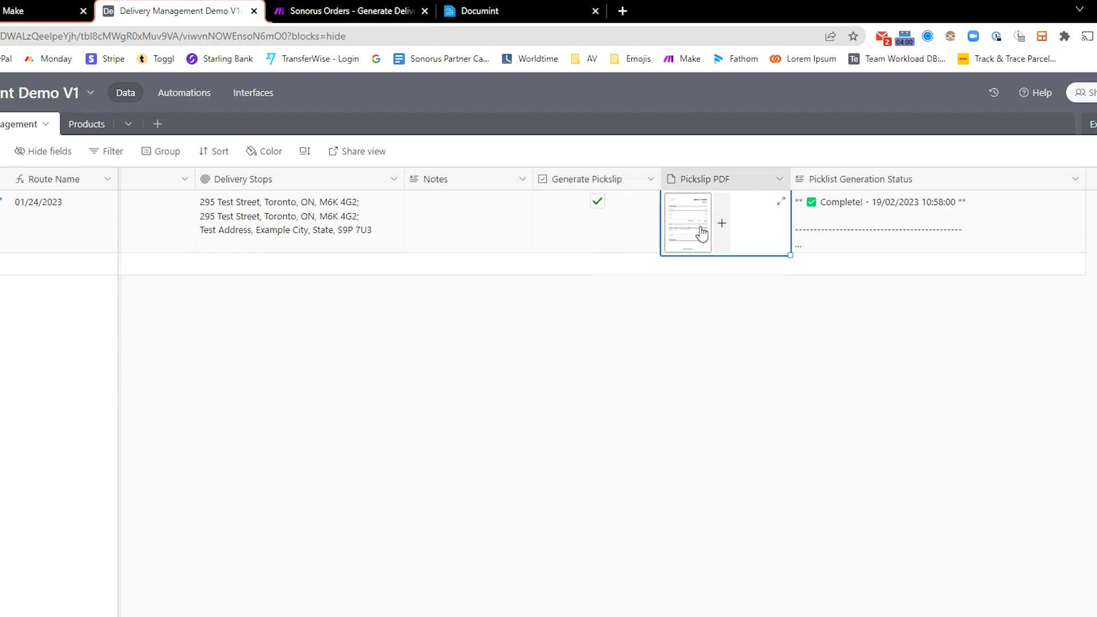
Step: Expand the route's Picklist Generation Status log, highlight all its entries and close it
click(905, 237)
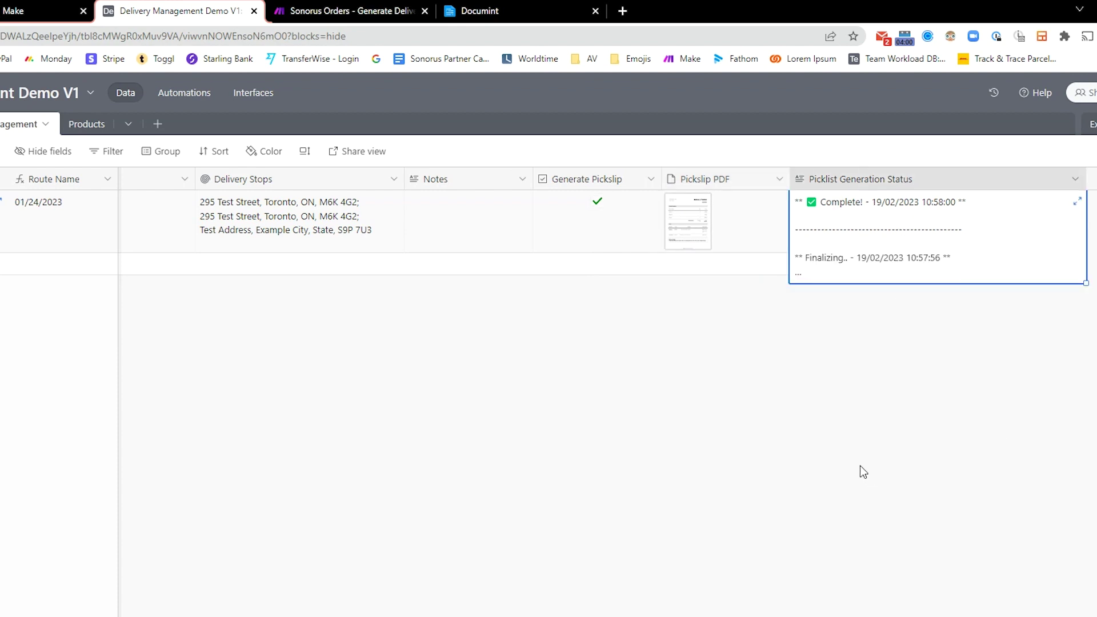
click(844, 417)
click(969, 222)
click(1076, 201)
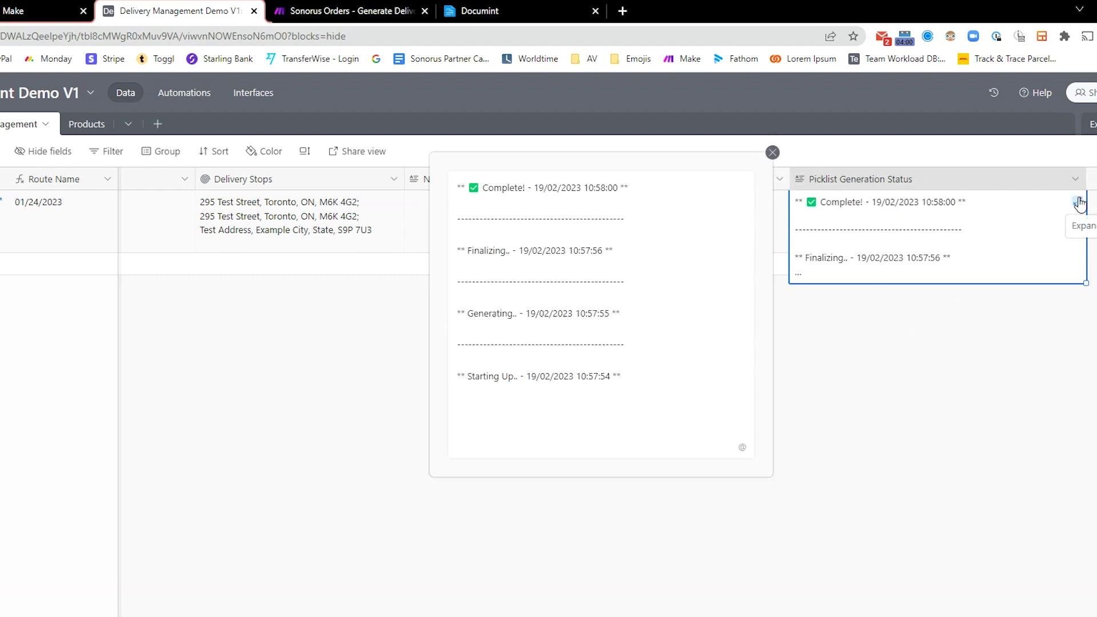
drag(640, 381, 459, 183)
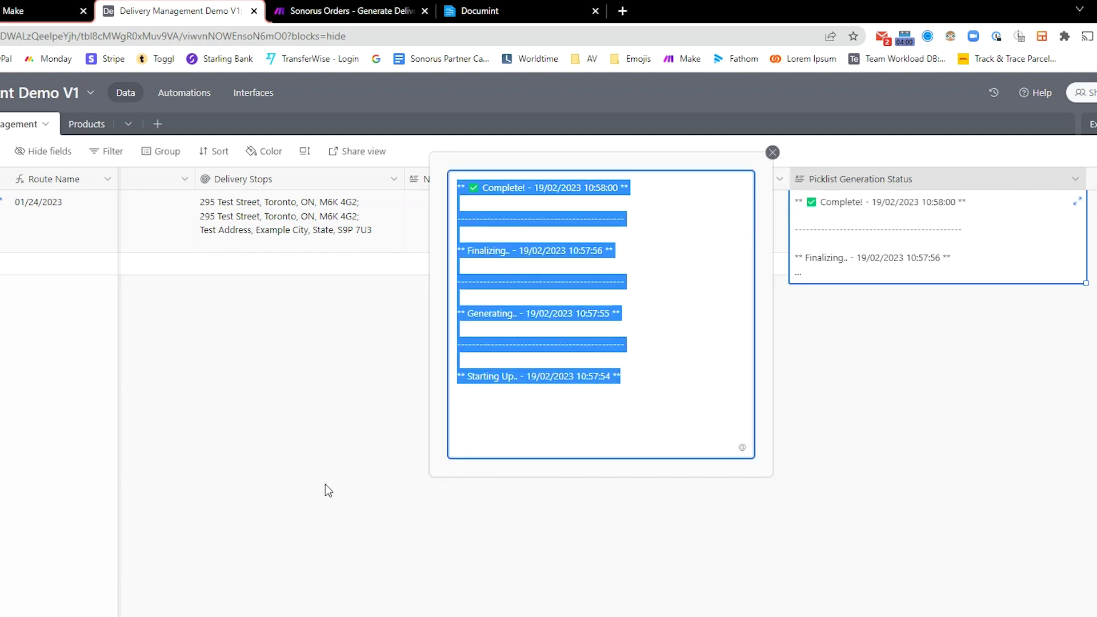
click(324, 485)
Step: Open the Products table and review the product names and their prices
click(86, 124)
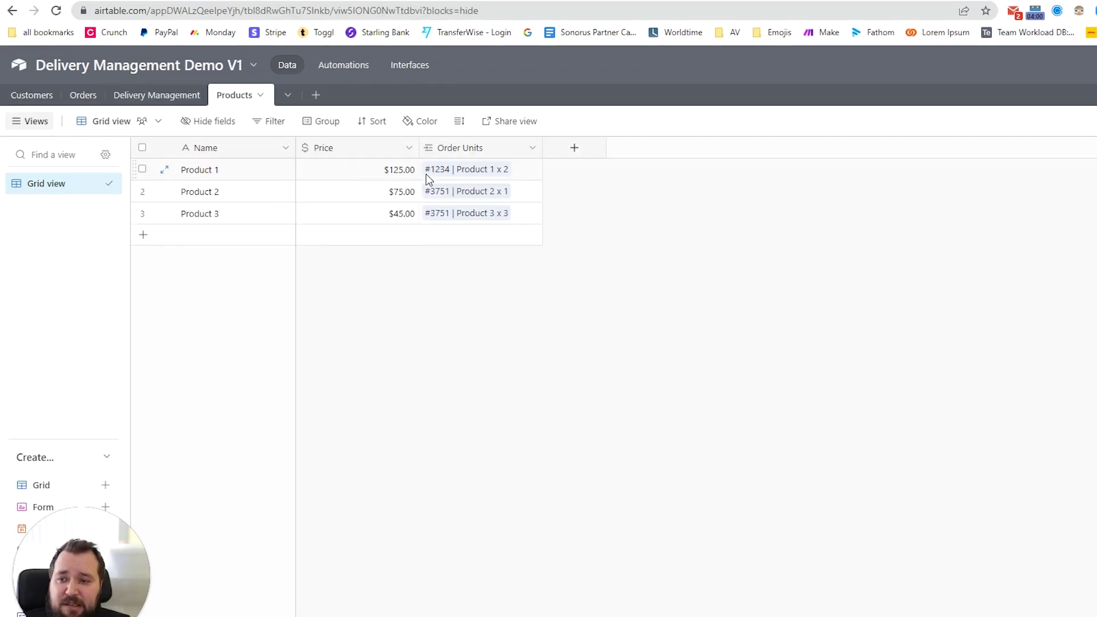
drag(243, 170, 247, 227)
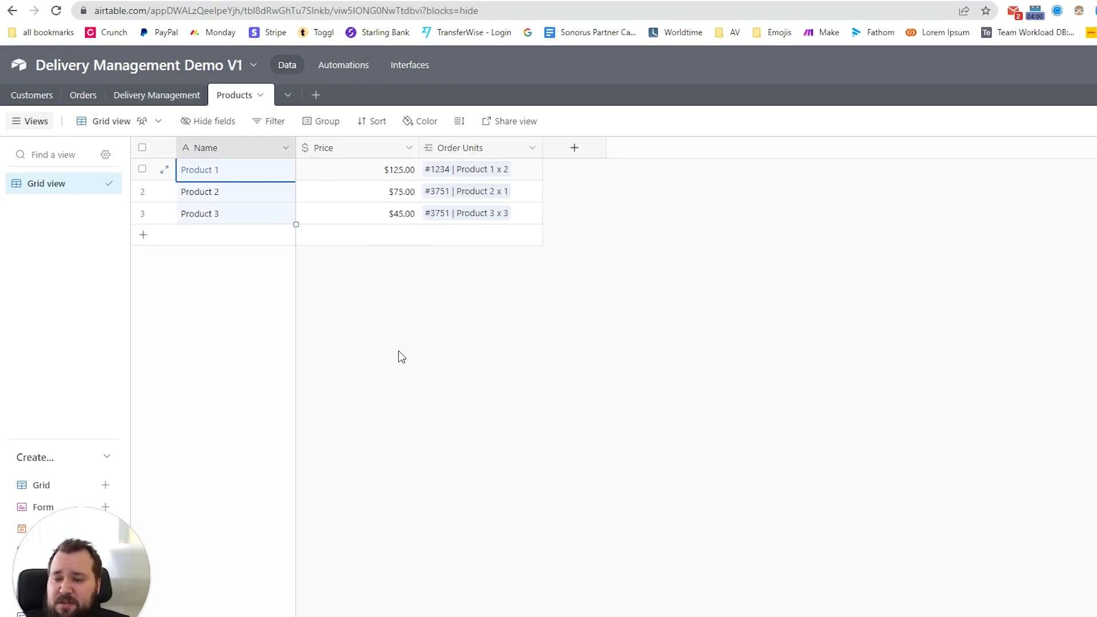
click(379, 317)
drag(217, 169, 218, 218)
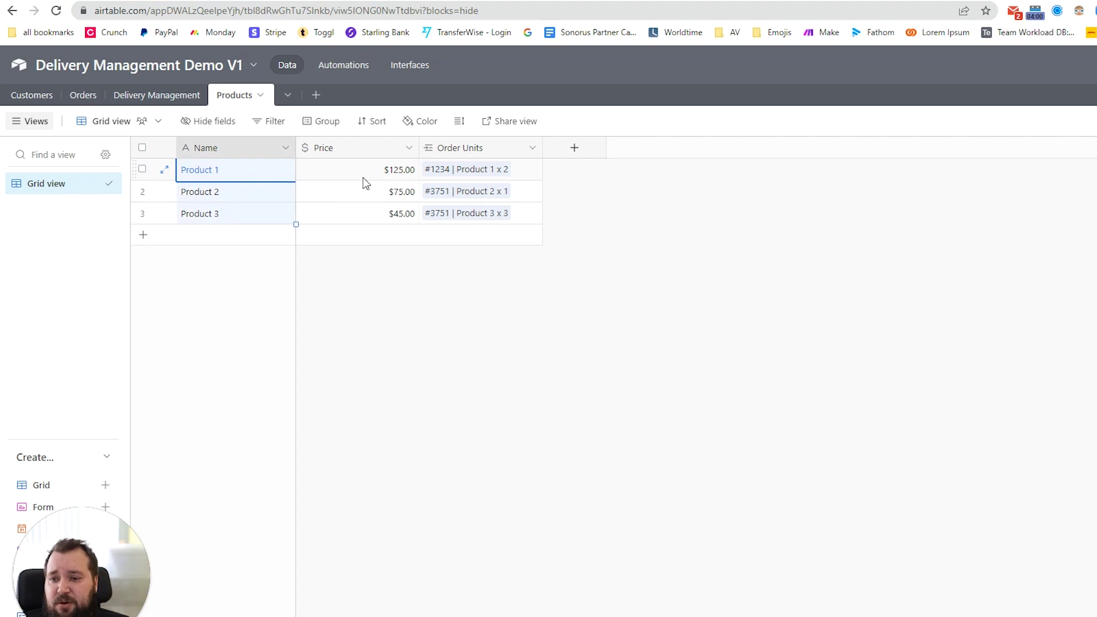
drag(362, 174, 417, 234)
click(548, 350)
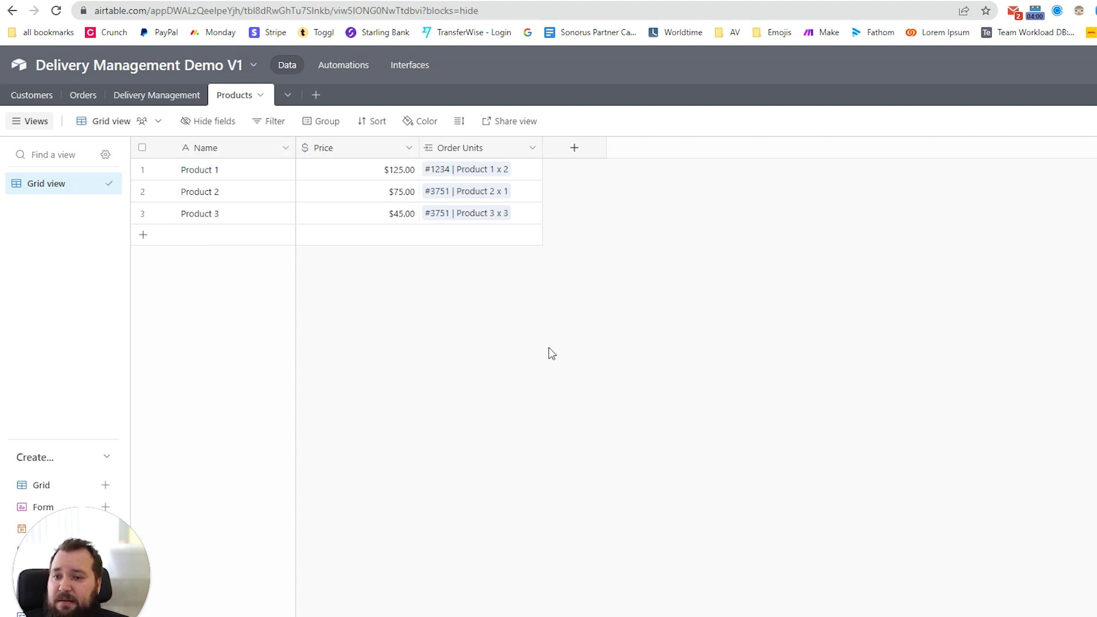
Step: Review the Order Units linked to each product in the Products table
drag(526, 171, 526, 223)
click(750, 276)
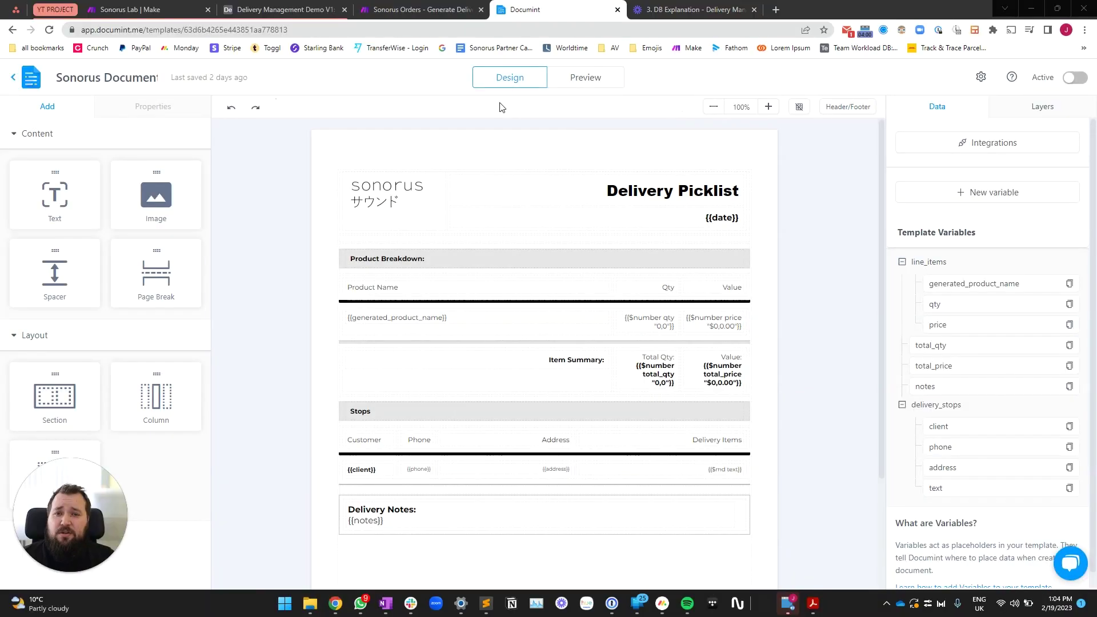
Step: Revisit the Delivery Management table in Airtable, and switch to the Delivery Picklist template in Documint
click(324, 10)
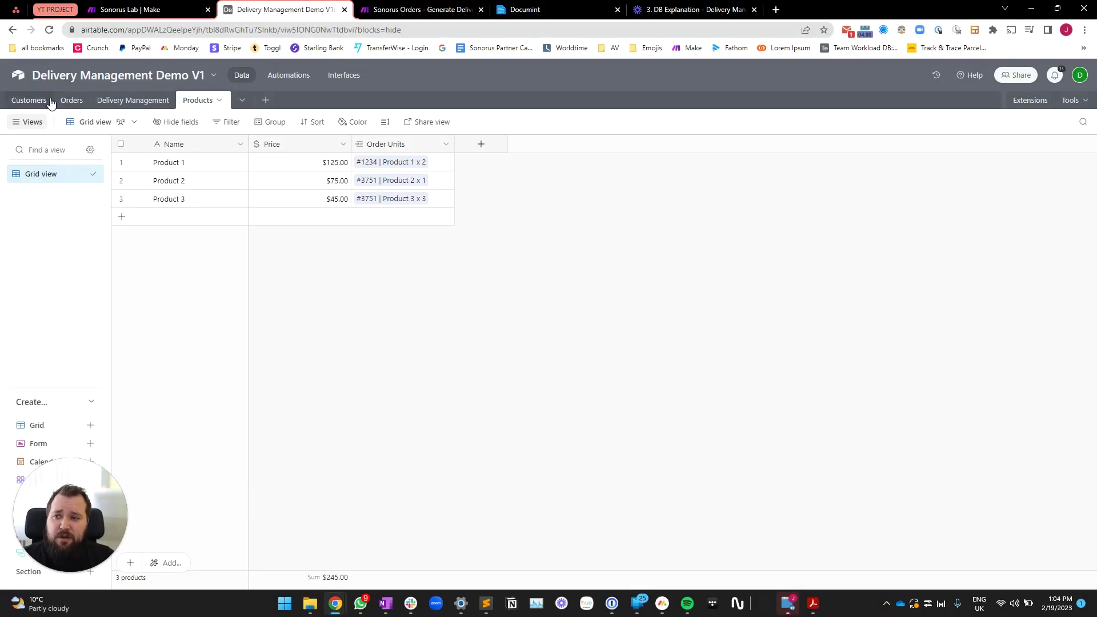
click(153, 107)
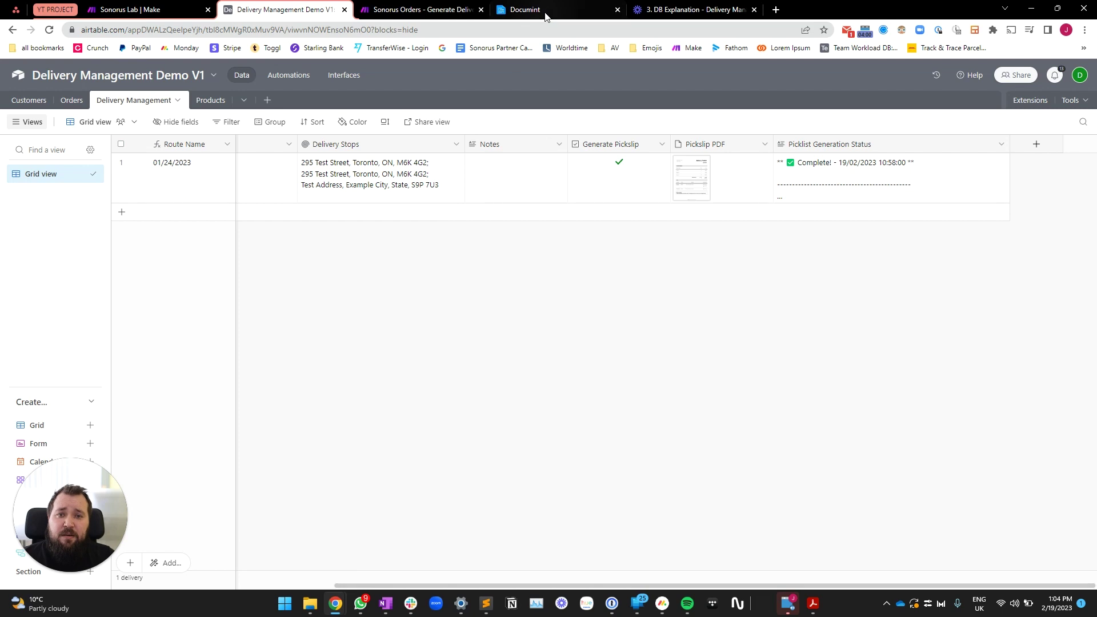
click(574, 11)
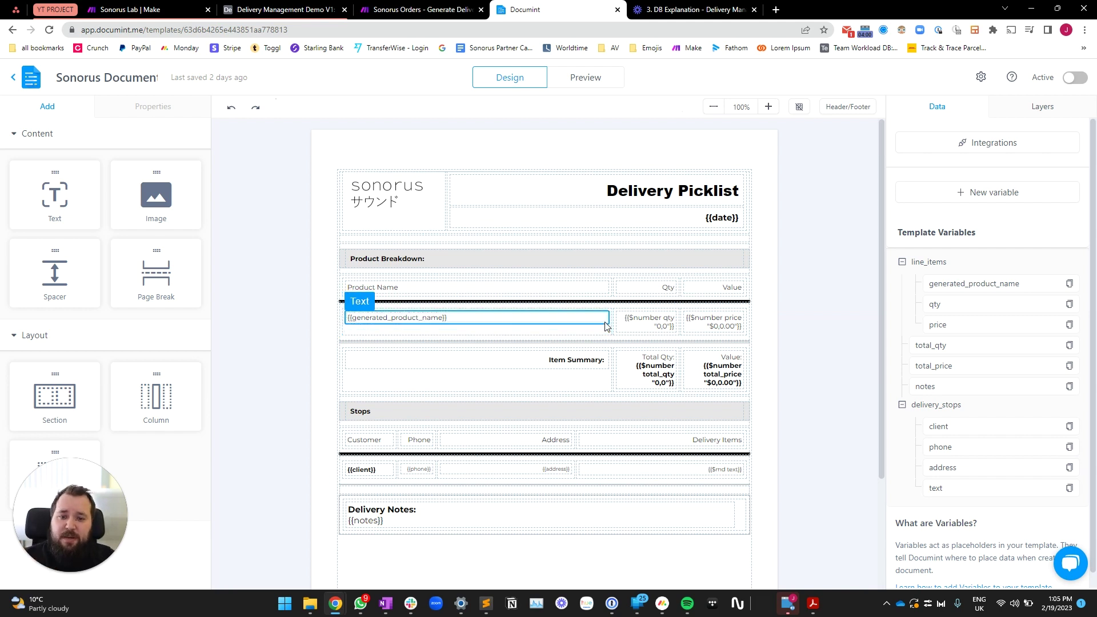
Step: Select the template's header section and slightly adjust the height of the spacer beneath it
click(550, 237)
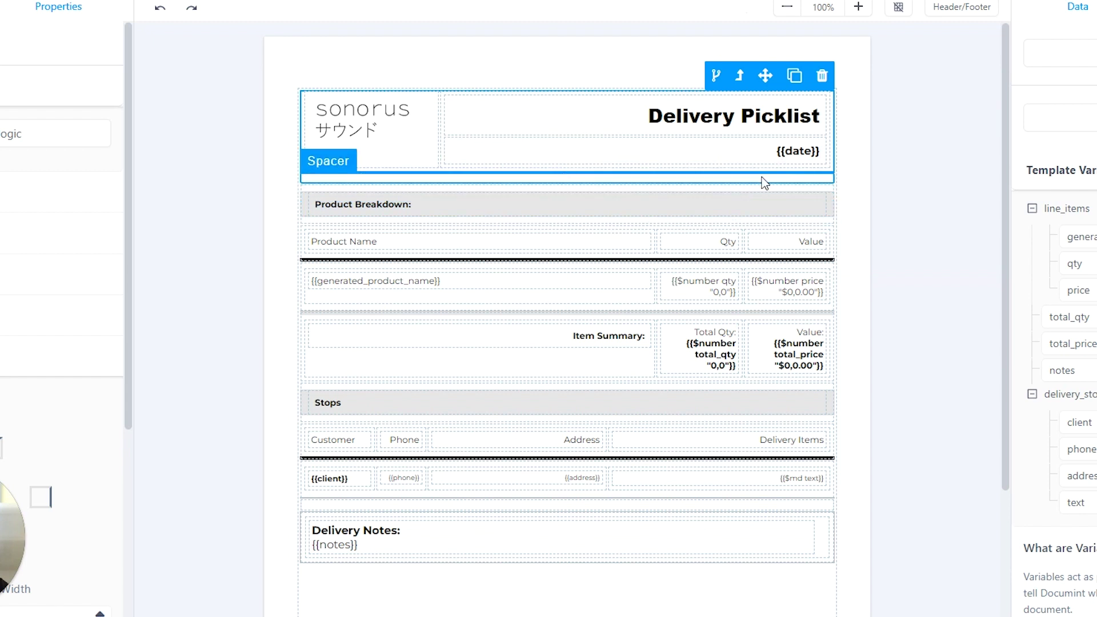
click(680, 179)
mouse_move(567, 181)
mouse_down()
mouse_move(575, 192)
mouse_move(576, 181)
mouse_up()
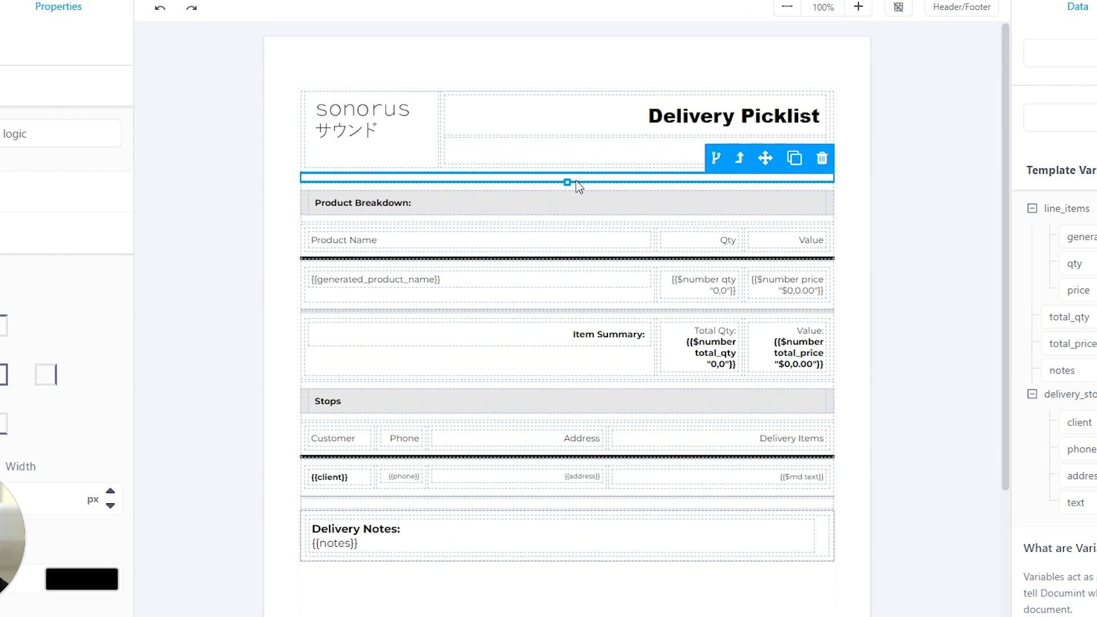
Step: Inspect the Product Breakdown heading section and the border settings of the Product Name, Qty and Value heading row
click(448, 218)
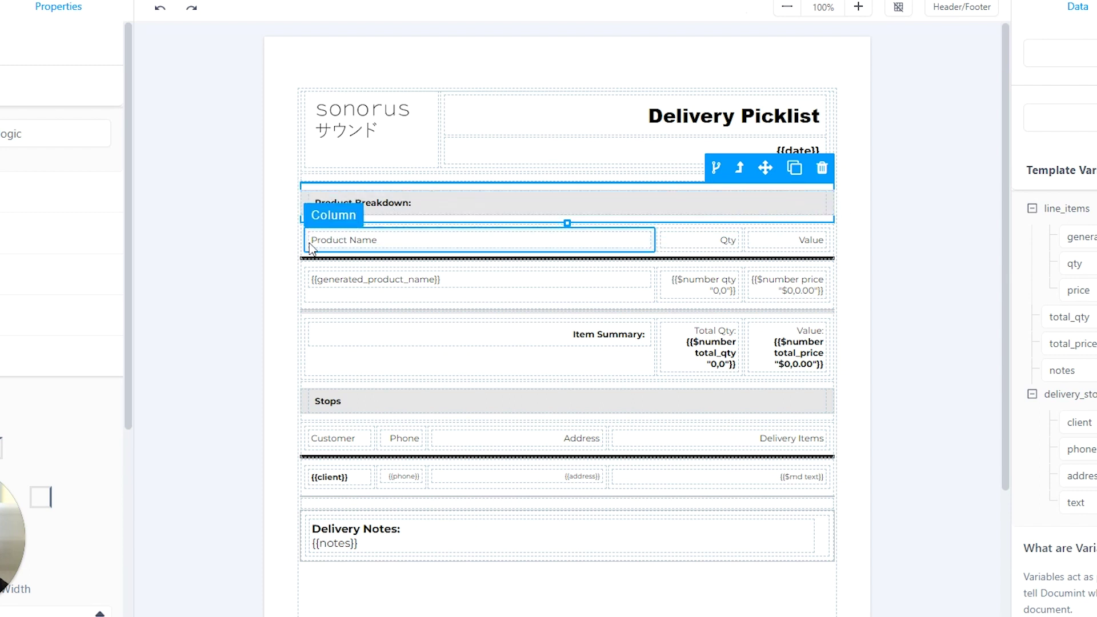
click(582, 254)
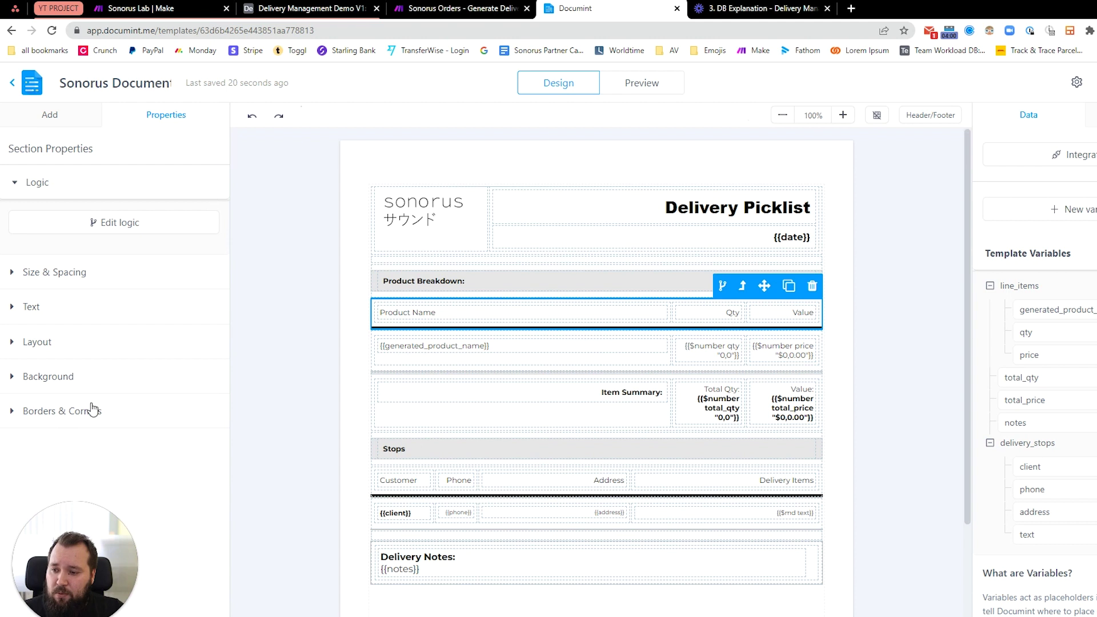
click(93, 410)
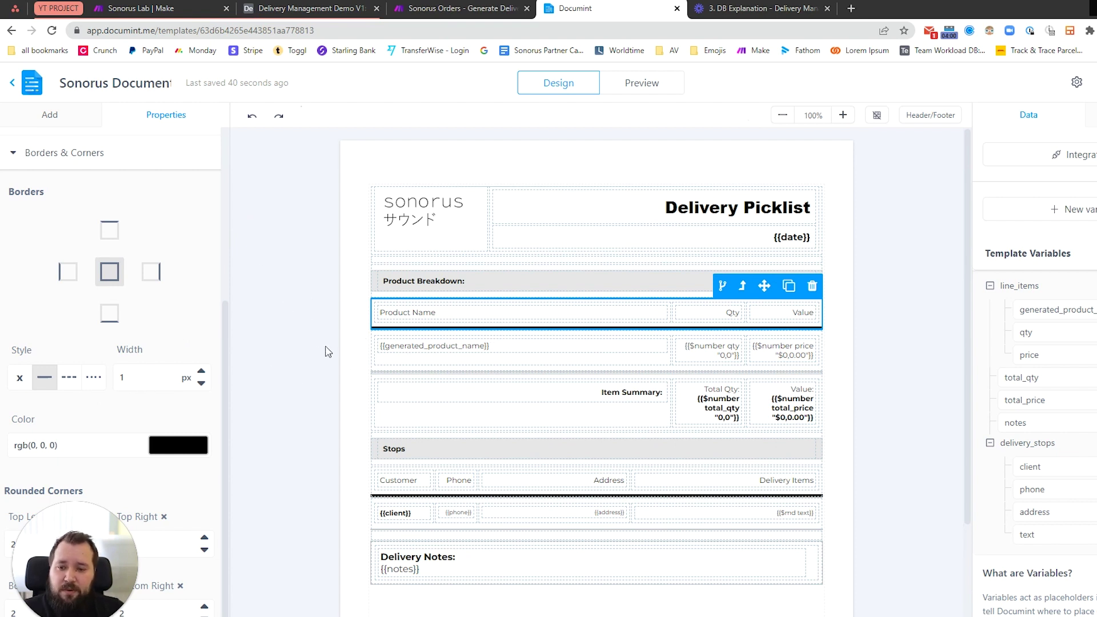
Step: Review the product row section's repeat logic with its line_items list variable, and save the logic editor
click(476, 337)
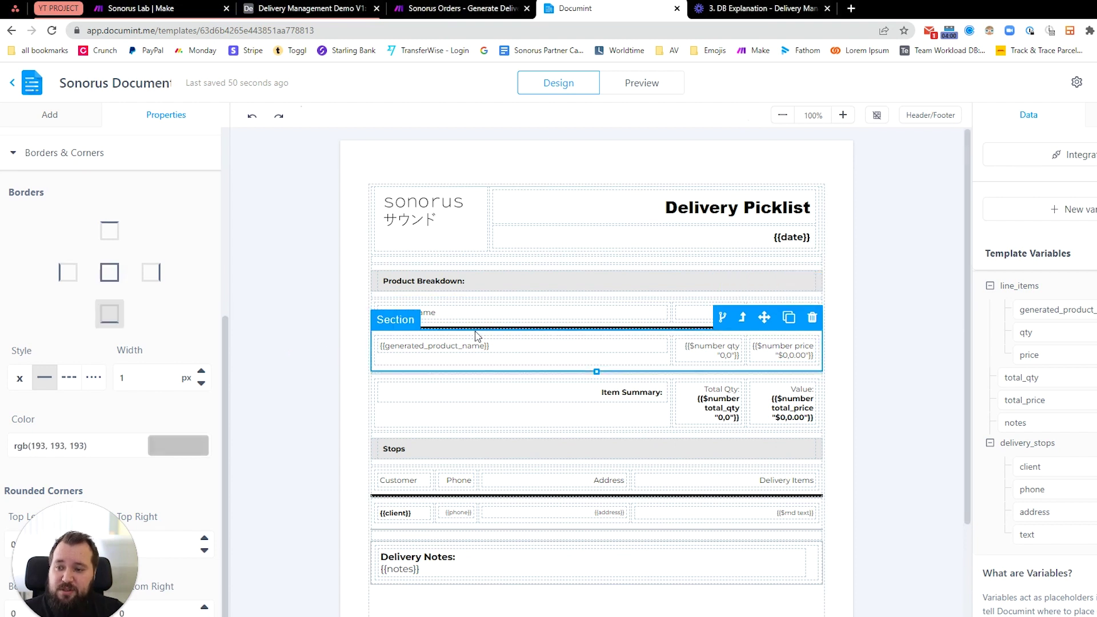
scroll(118, 404, up, 5)
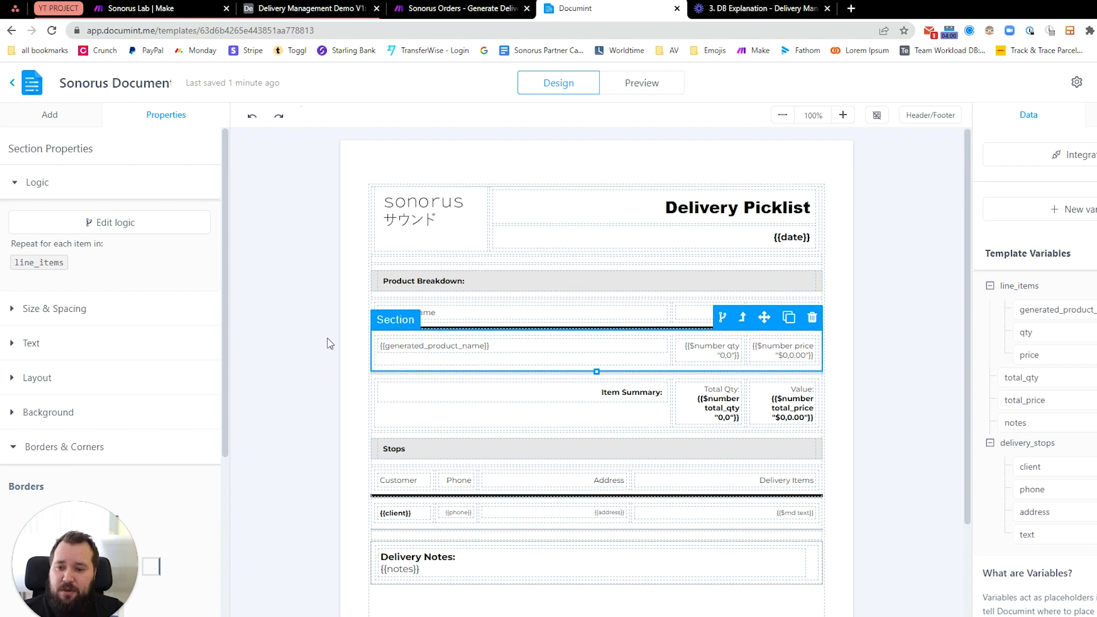
click(125, 223)
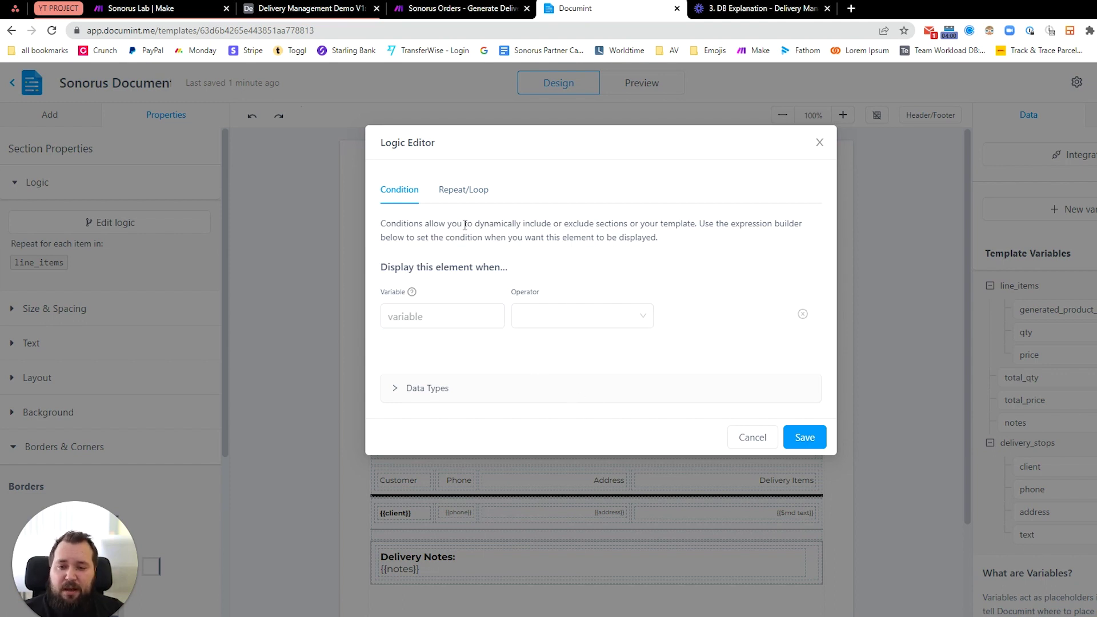
click(458, 188)
drag(457, 284, 388, 287)
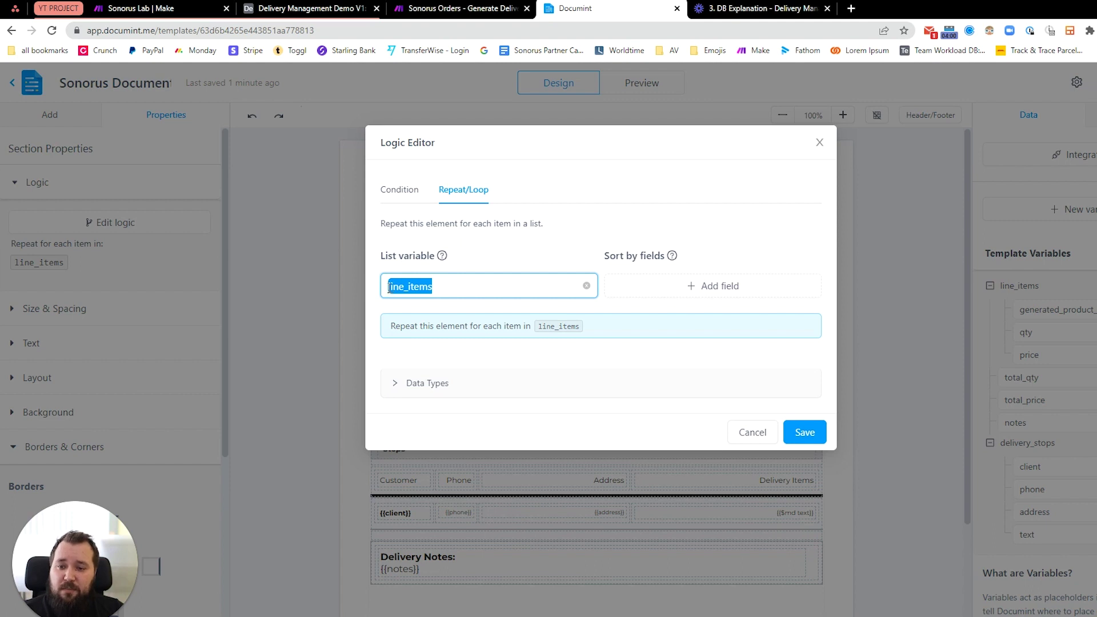
click(389, 286)
drag(404, 290, 411, 288)
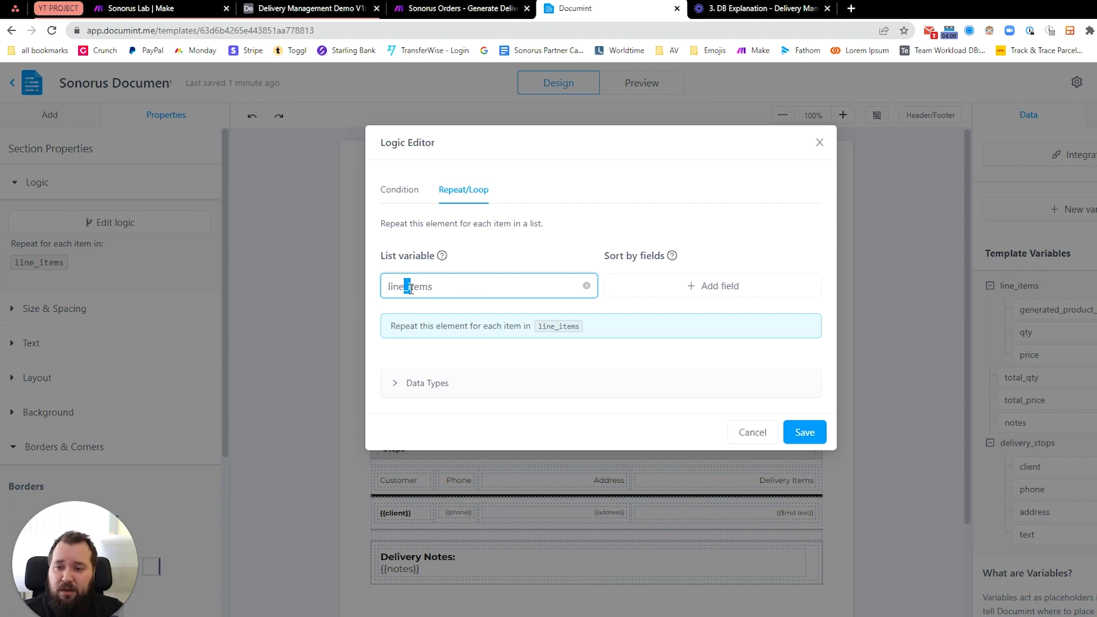
click(804, 432)
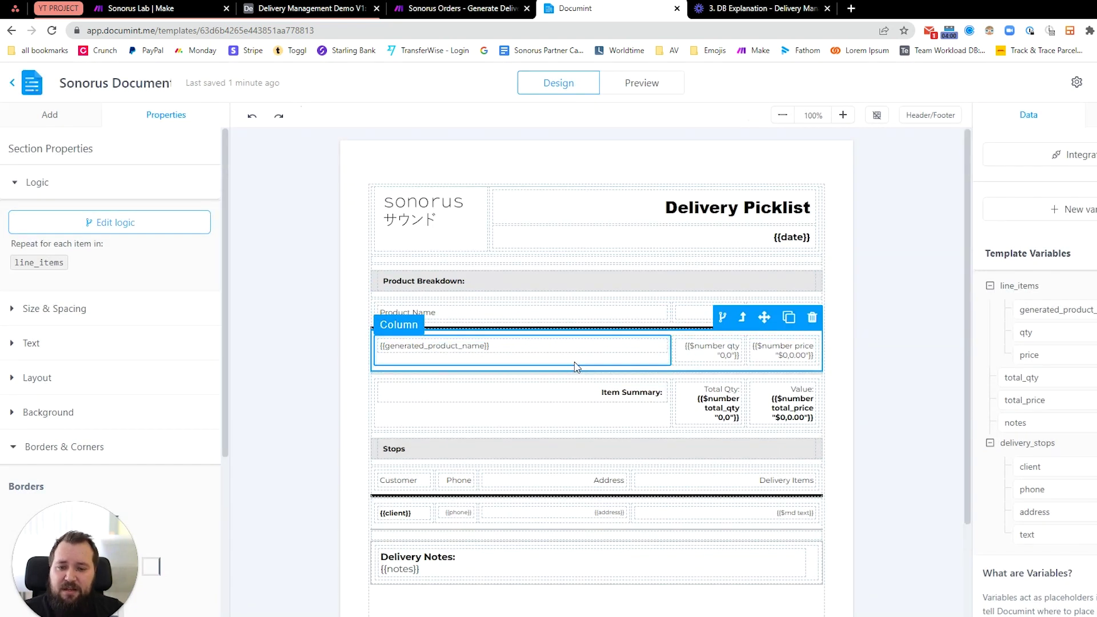
Step: Inspect the generated_product_name column and the border settings of the product row section
click(395, 350)
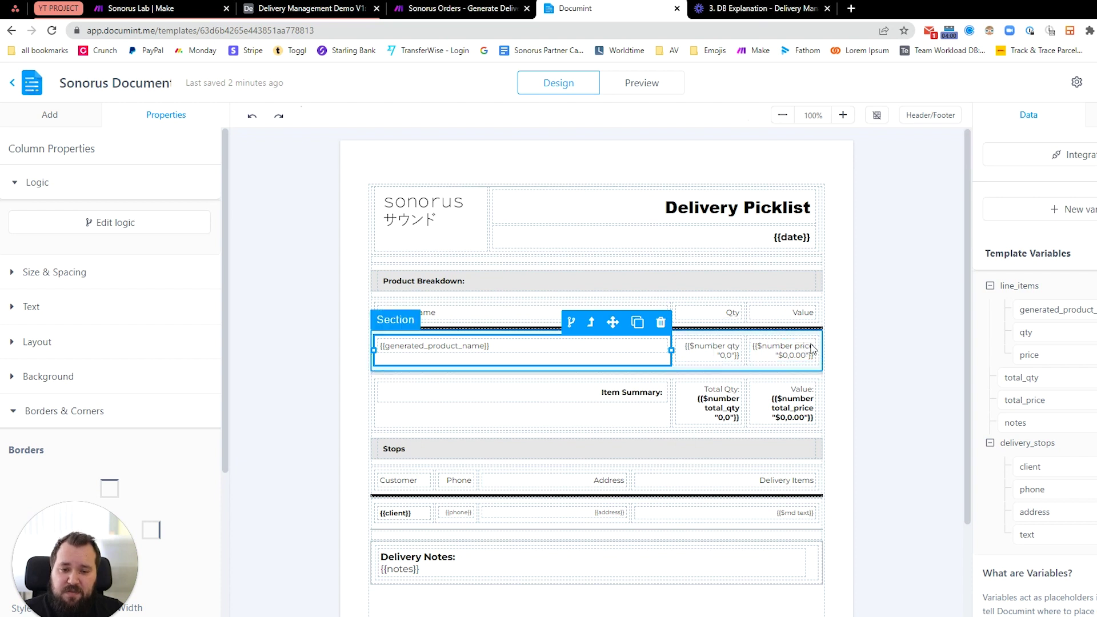
click(678, 373)
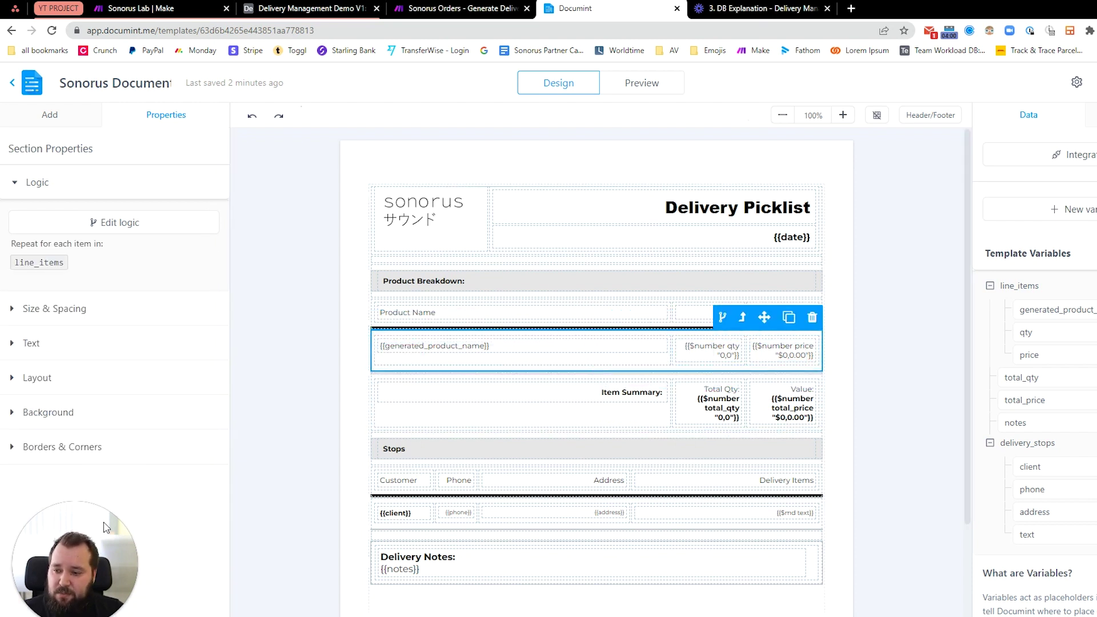
scroll(109, 469, down, 5)
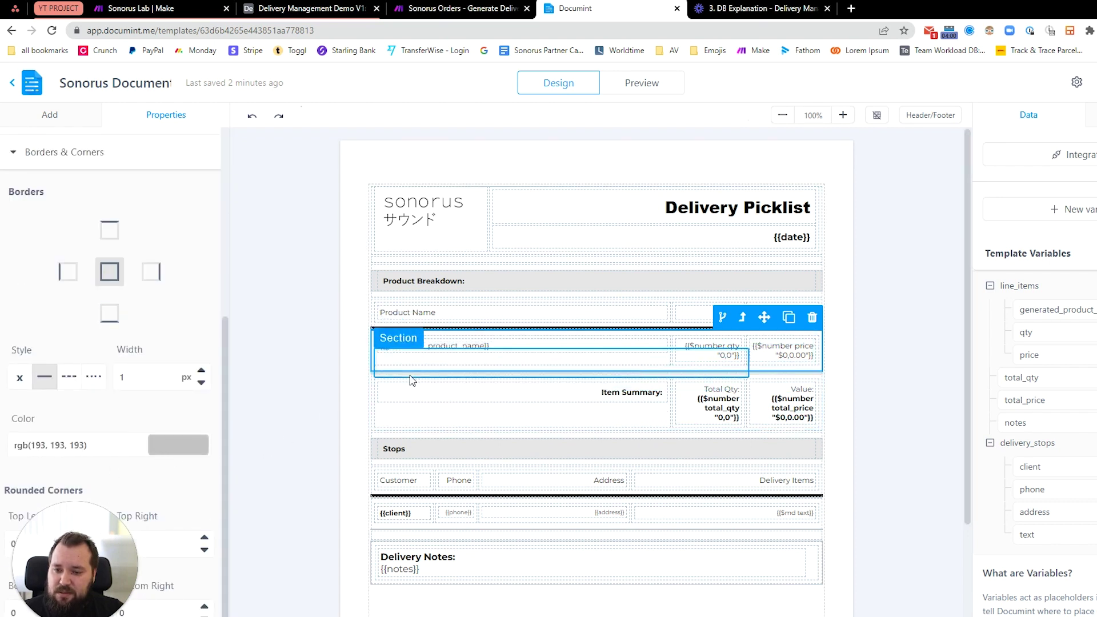
scroll(406, 367, up, 4)
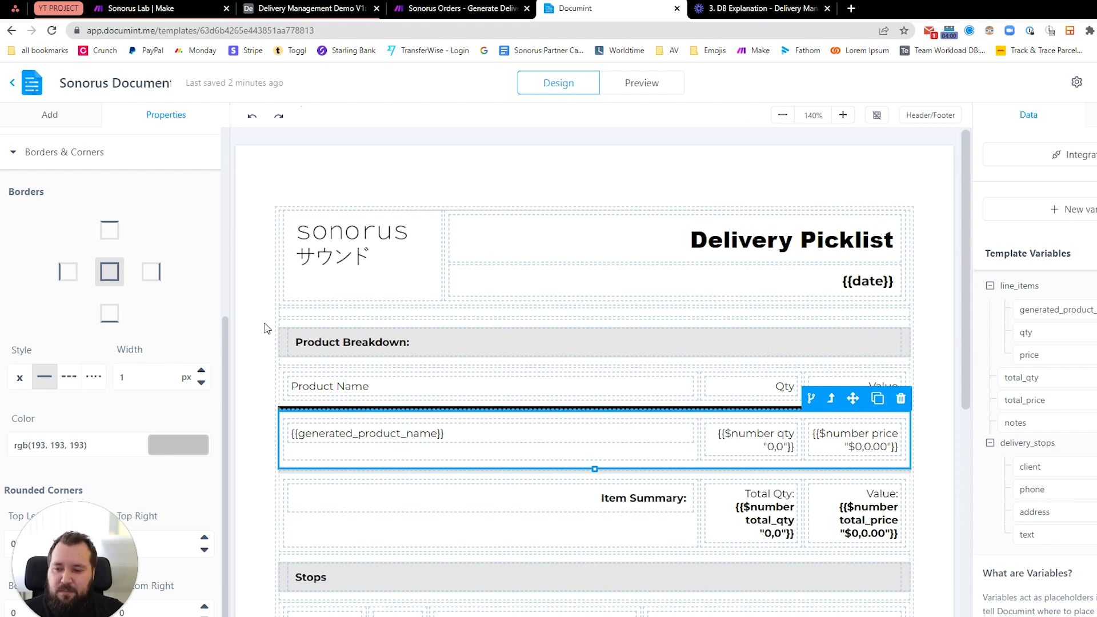
Step: Examine the Item Summary section, highlighting the total_qty variable and selecting the total_price text before clearing the selection
scroll(264, 328, down, 3)
click(683, 380)
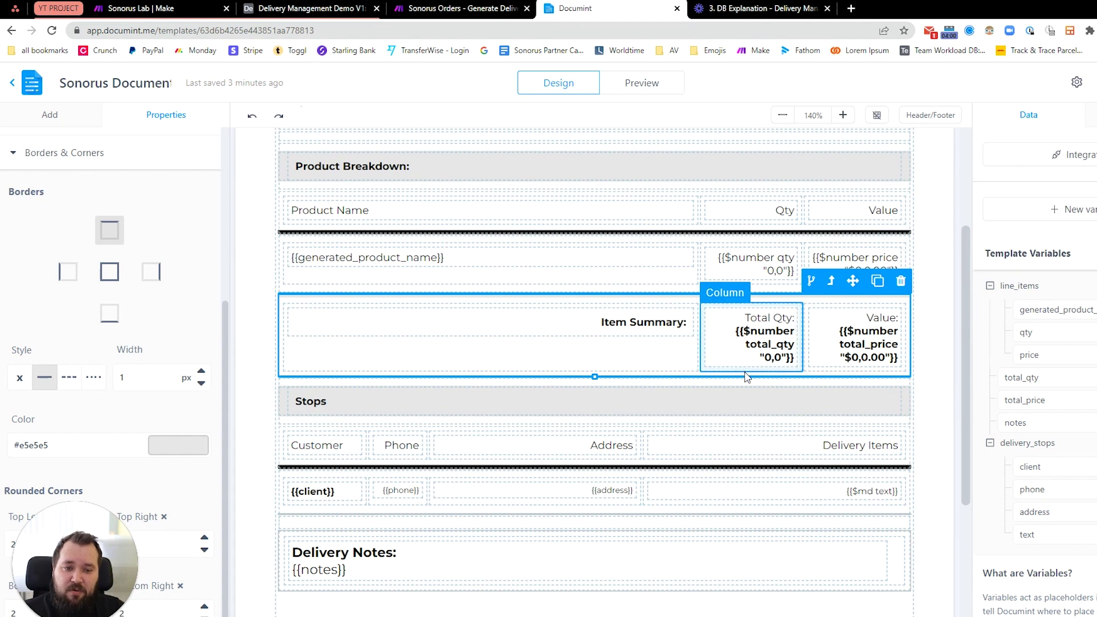
click(764, 331)
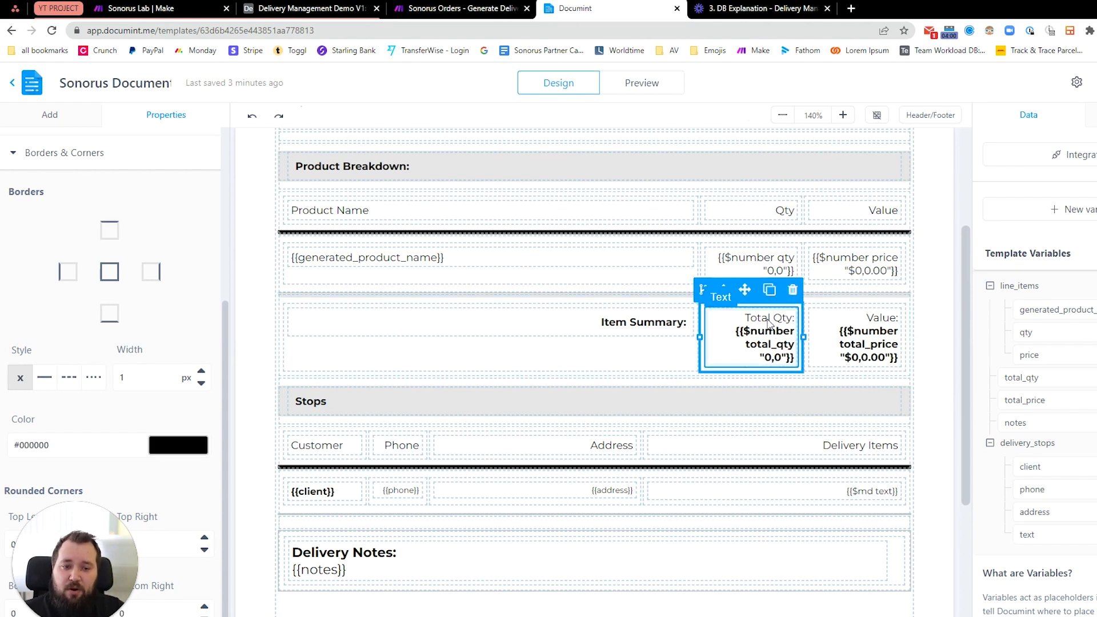
click(739, 333)
drag(735, 332, 786, 345)
click(749, 346)
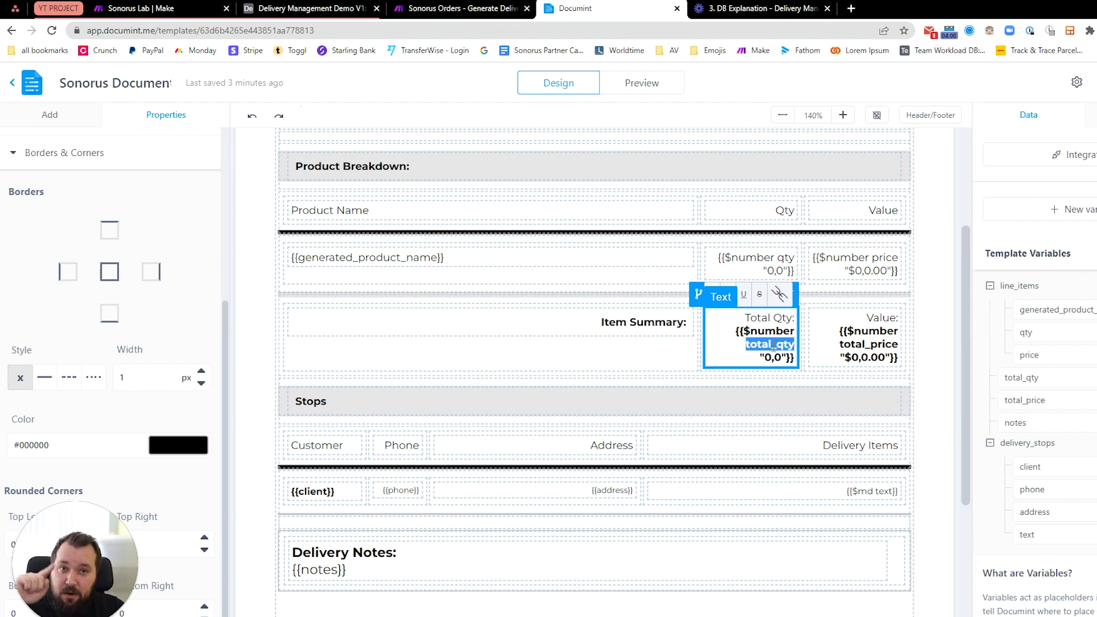
click(854, 340)
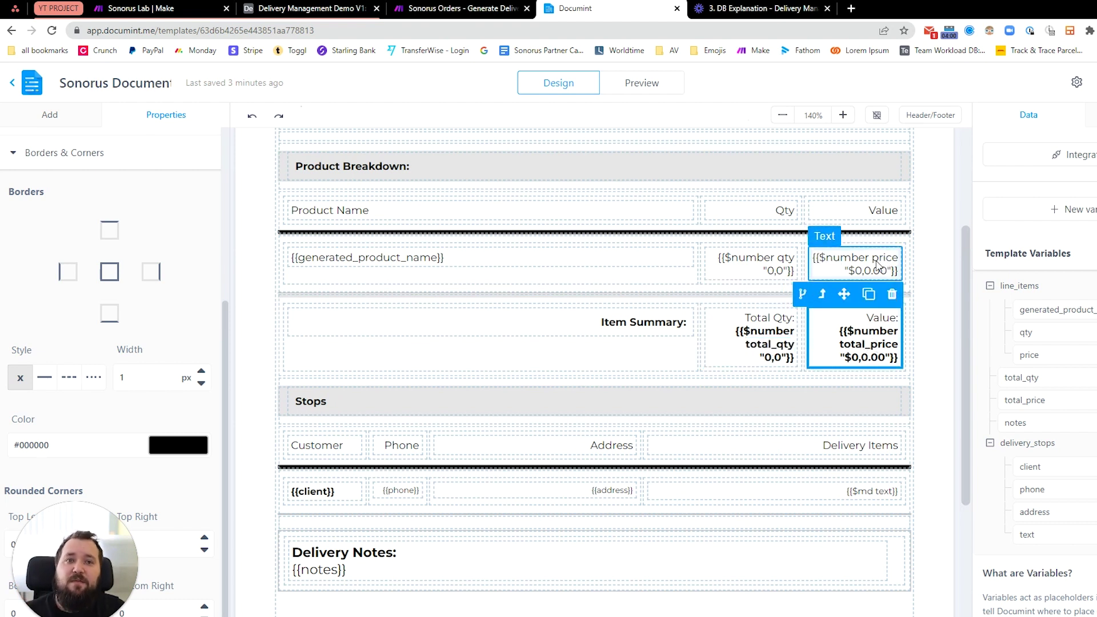
click(930, 356)
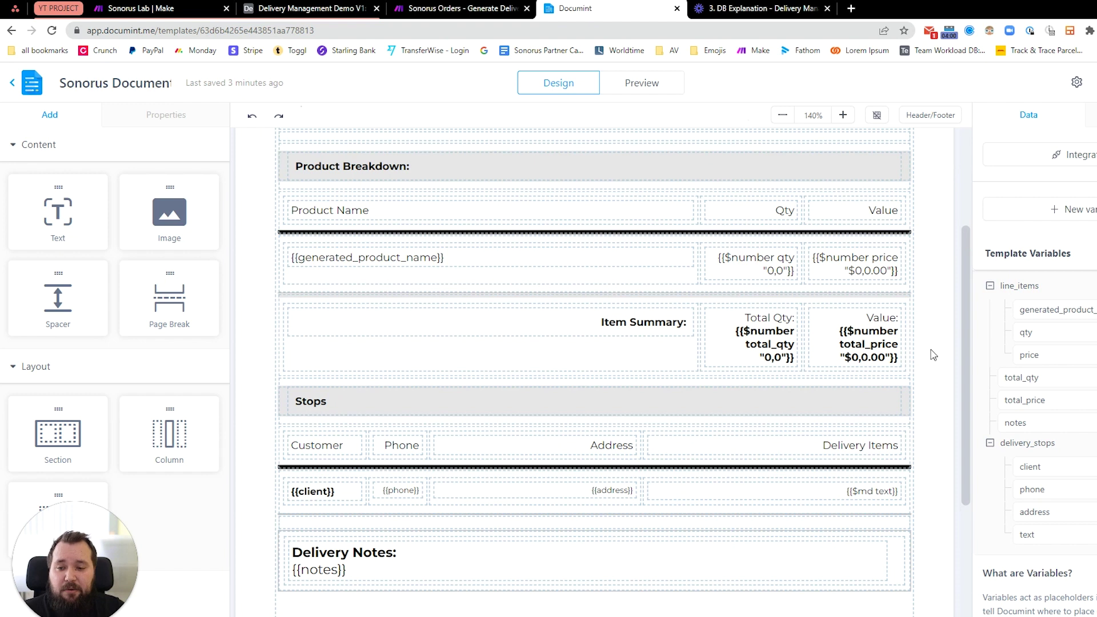
Step: Compare the Stops heading with the Product Breakdown layout, and inspect the border settings of the Stops column heading row
scroll(583, 313, down, 3)
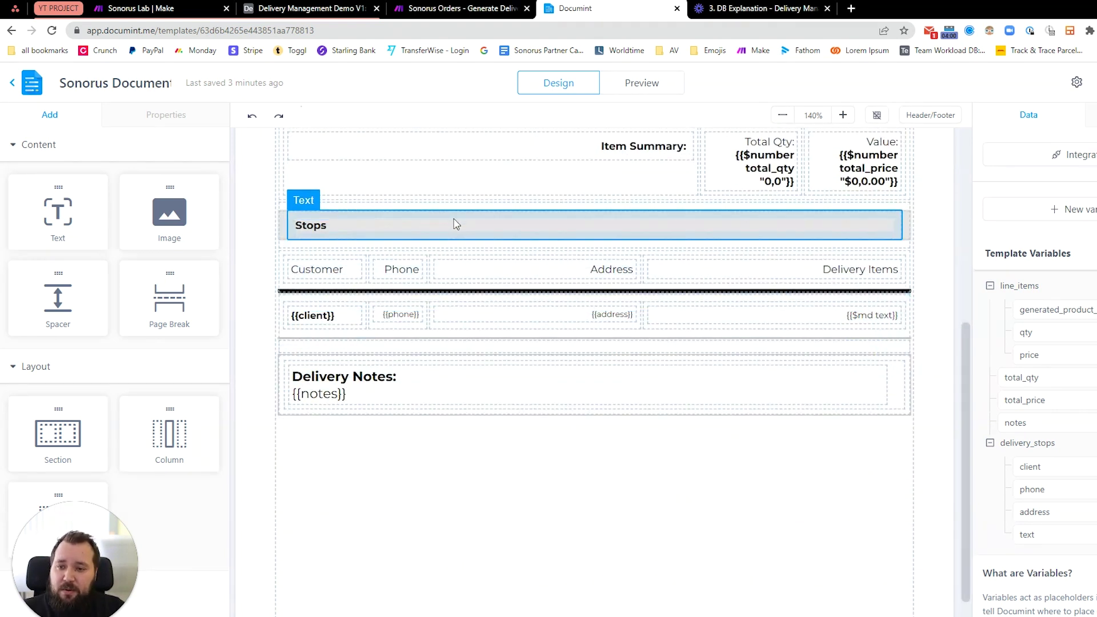
click(463, 208)
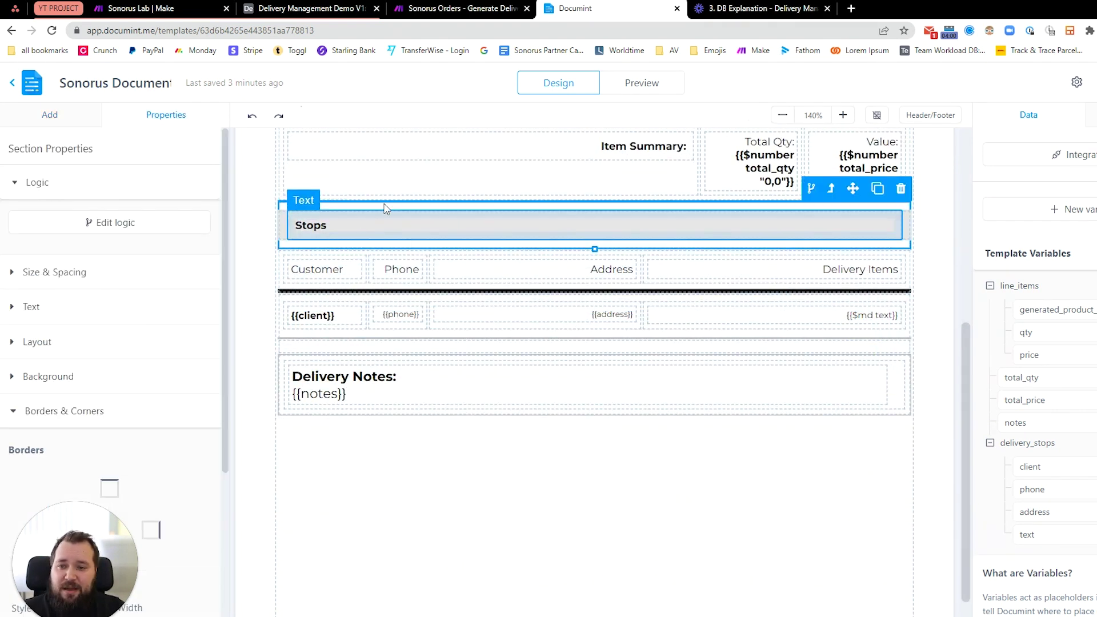
scroll(487, 257, up, 5)
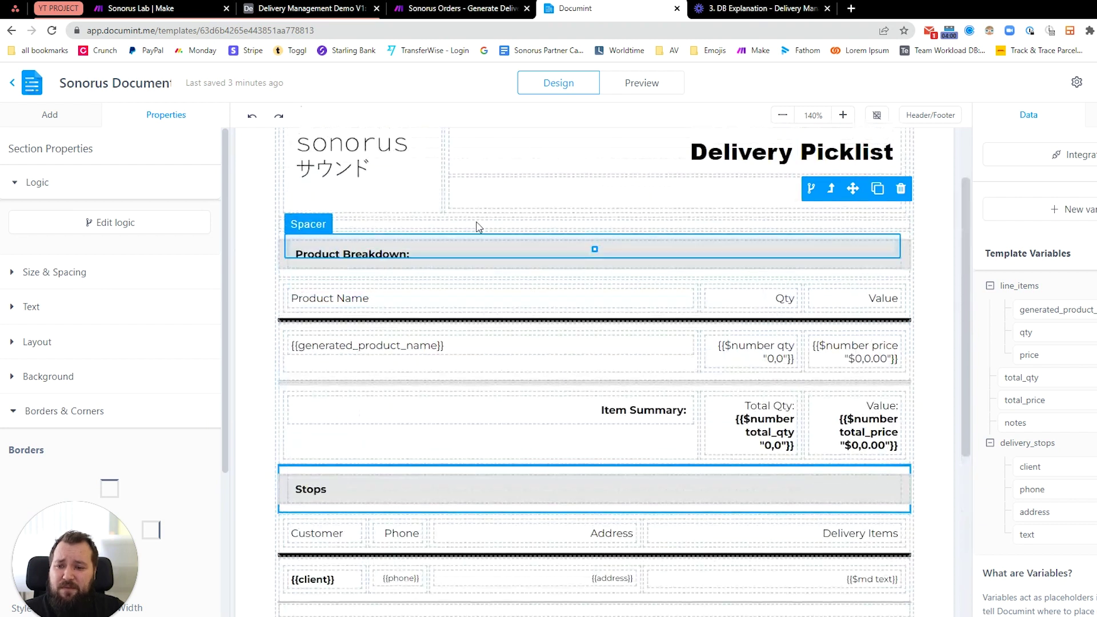
scroll(417, 362, down, 3)
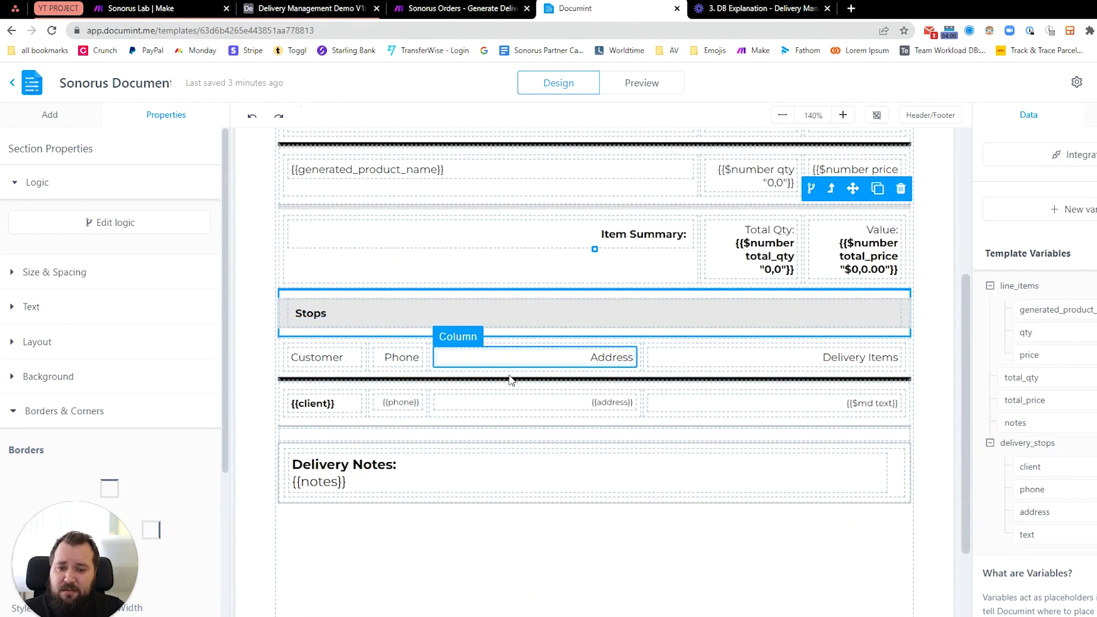
scroll(513, 383, up, 3)
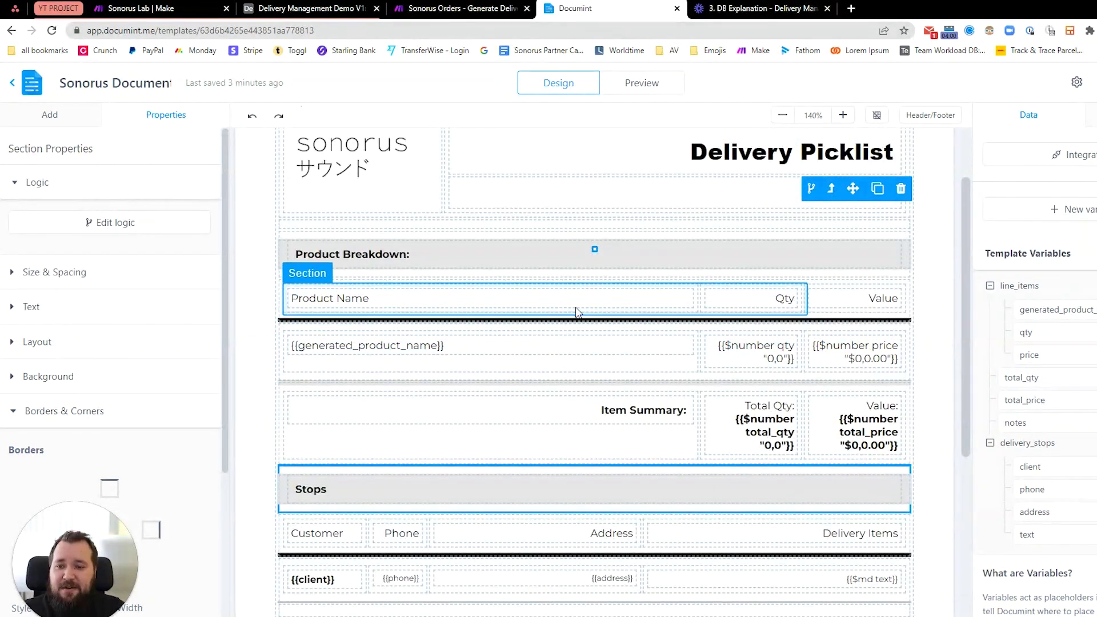
scroll(639, 325, down, 4)
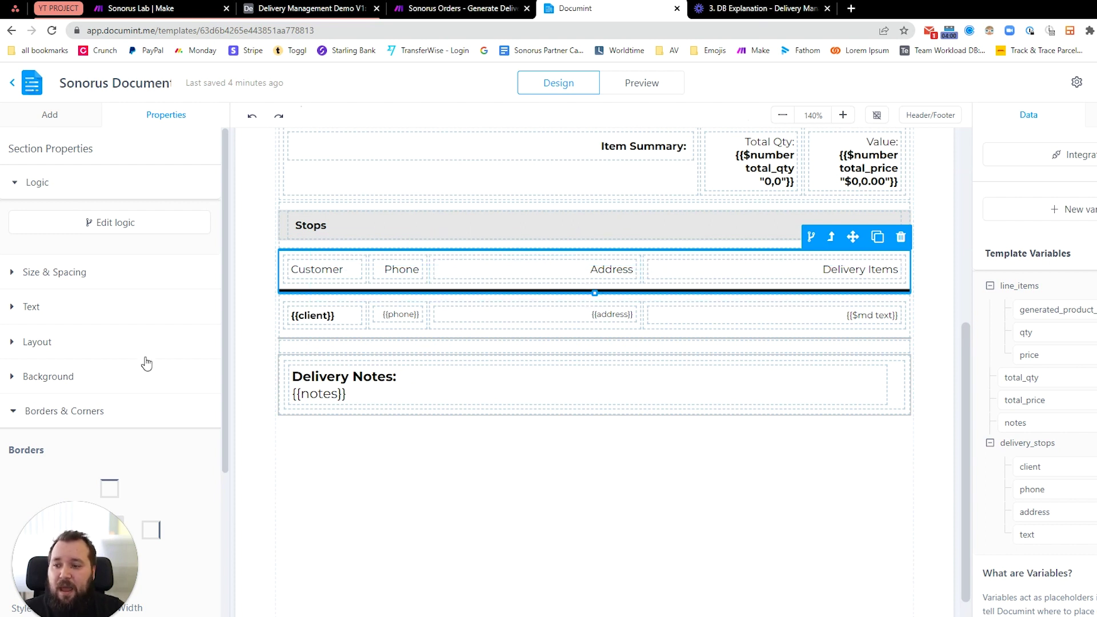
scroll(146, 387, down, 3)
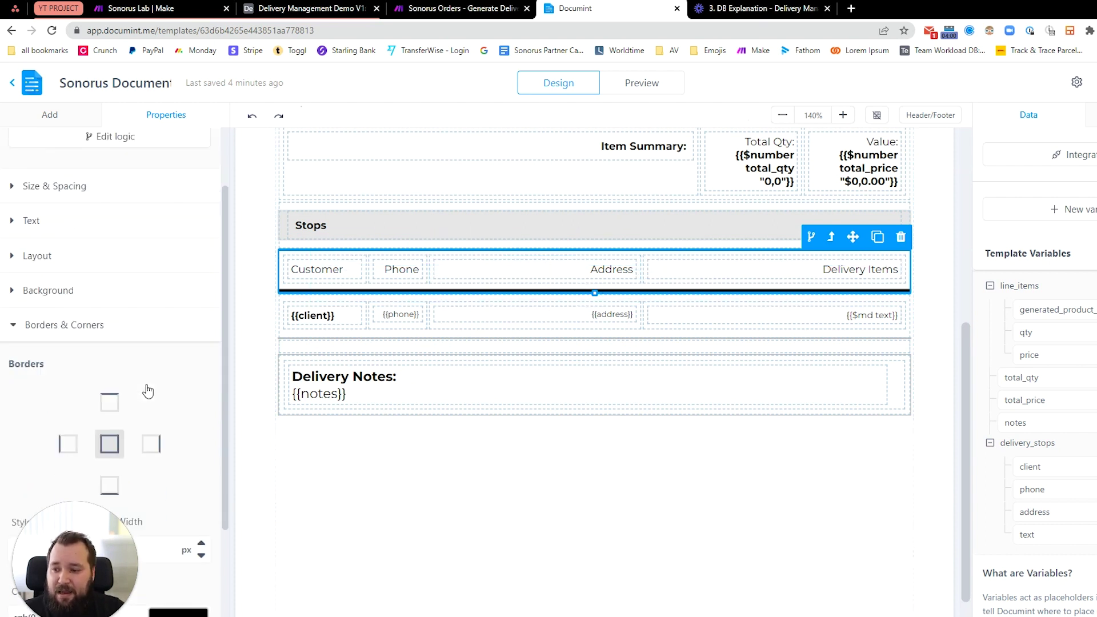
Step: Review the client row section's repeat logic with its delivery_stops list variable, and close the logic editor
click(338, 335)
scroll(92, 283, up, 4)
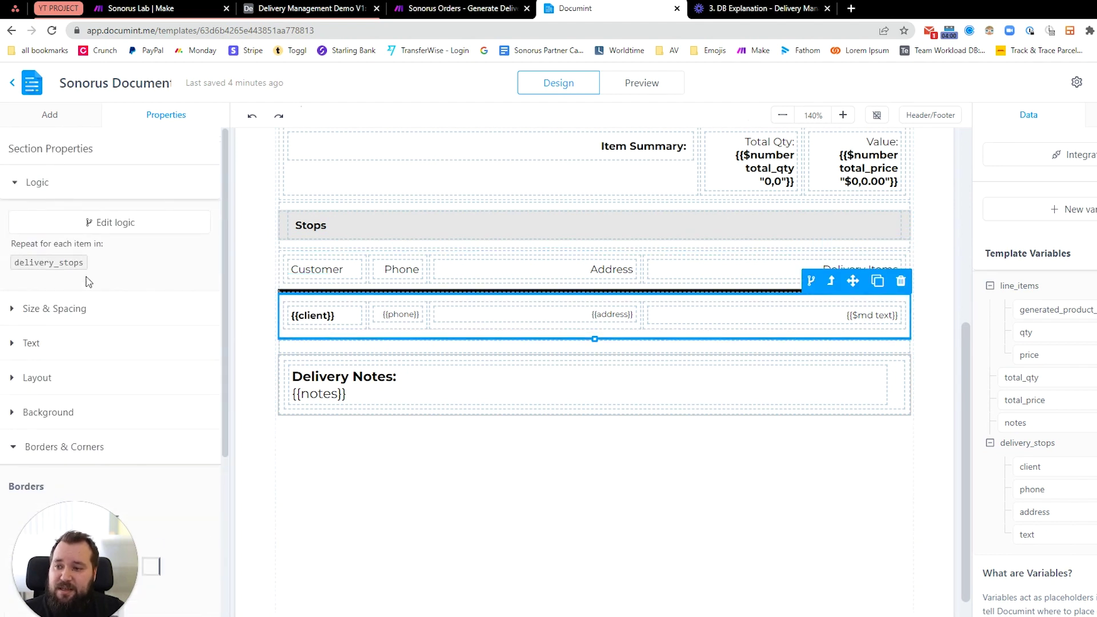
click(88, 223)
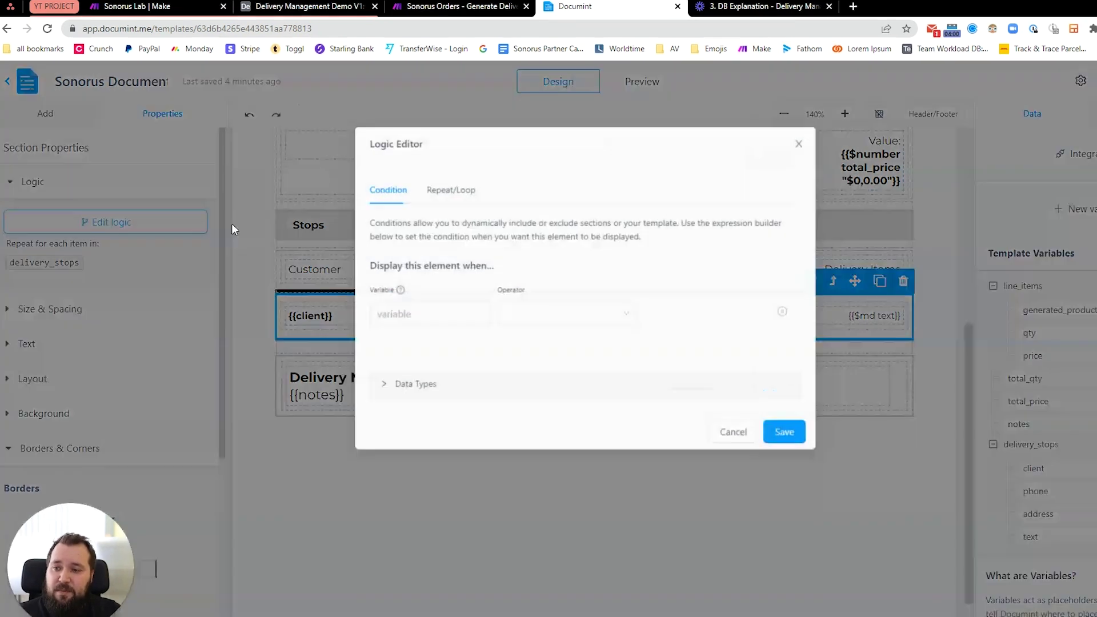
click(330, 294)
double_click(362, 294)
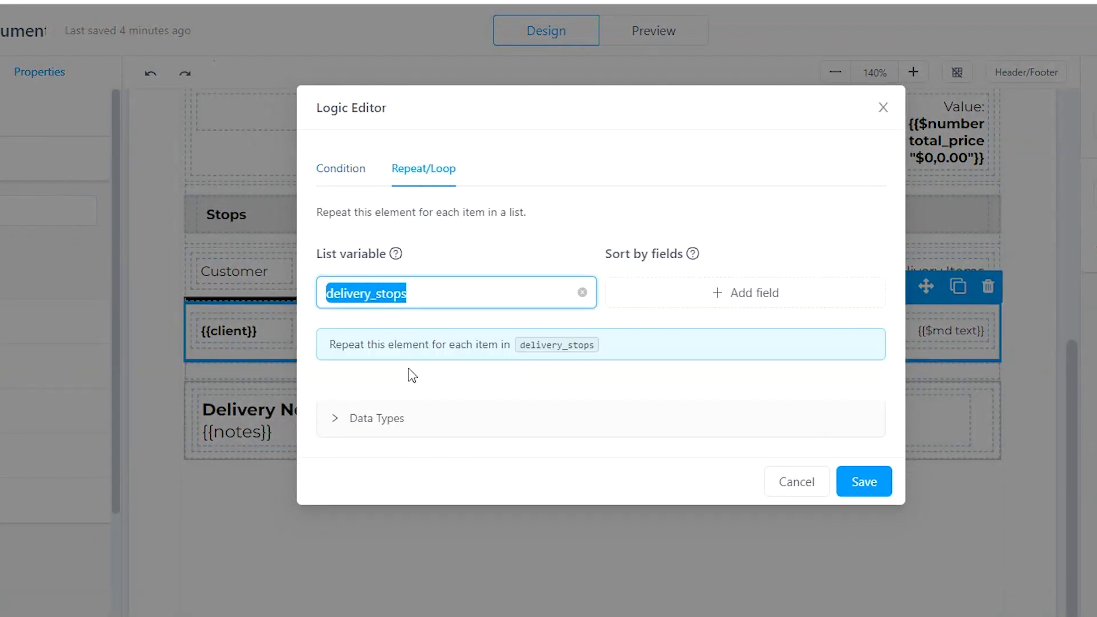
click(883, 108)
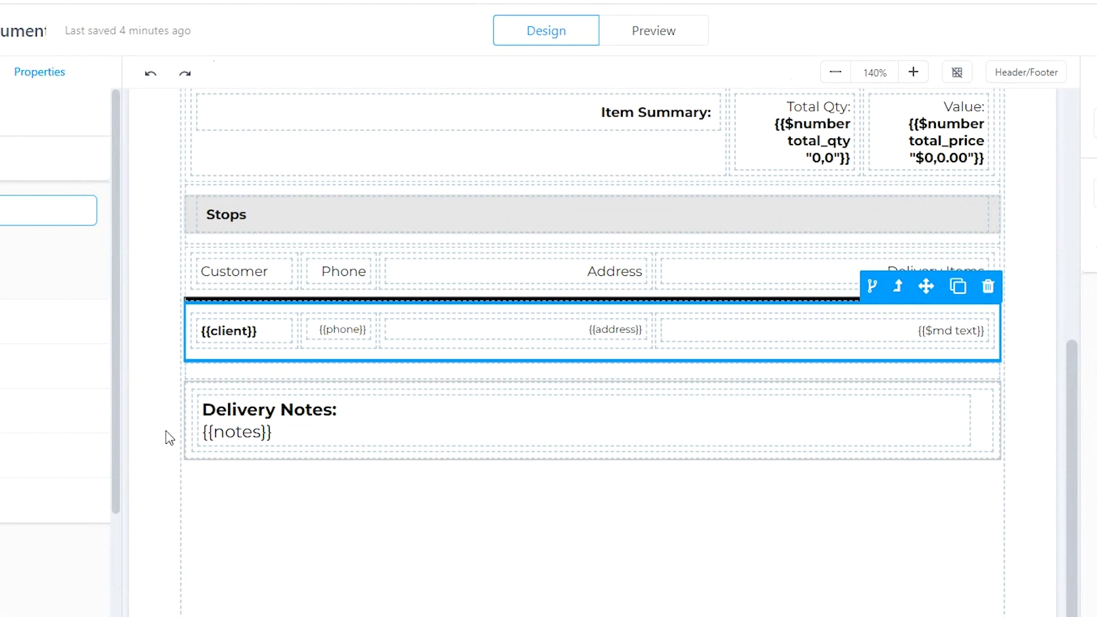
Step: Compare the client row's text variable with the product row and examine the Delivery Notes section's notes variable
scroll(177, 433, up, 4)
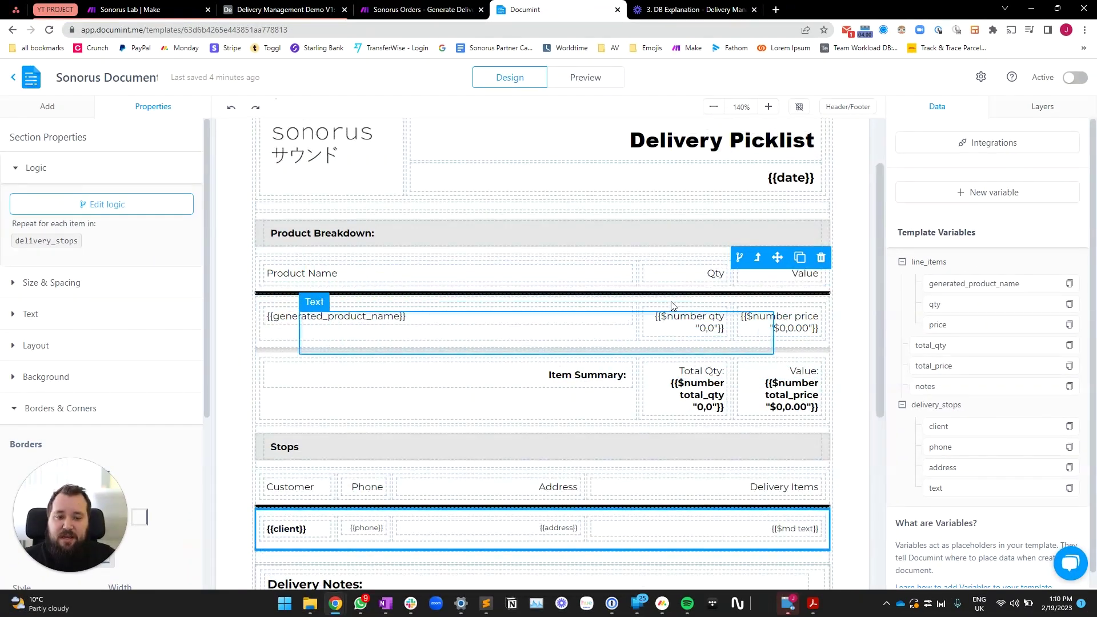
scroll(480, 374, down, 4)
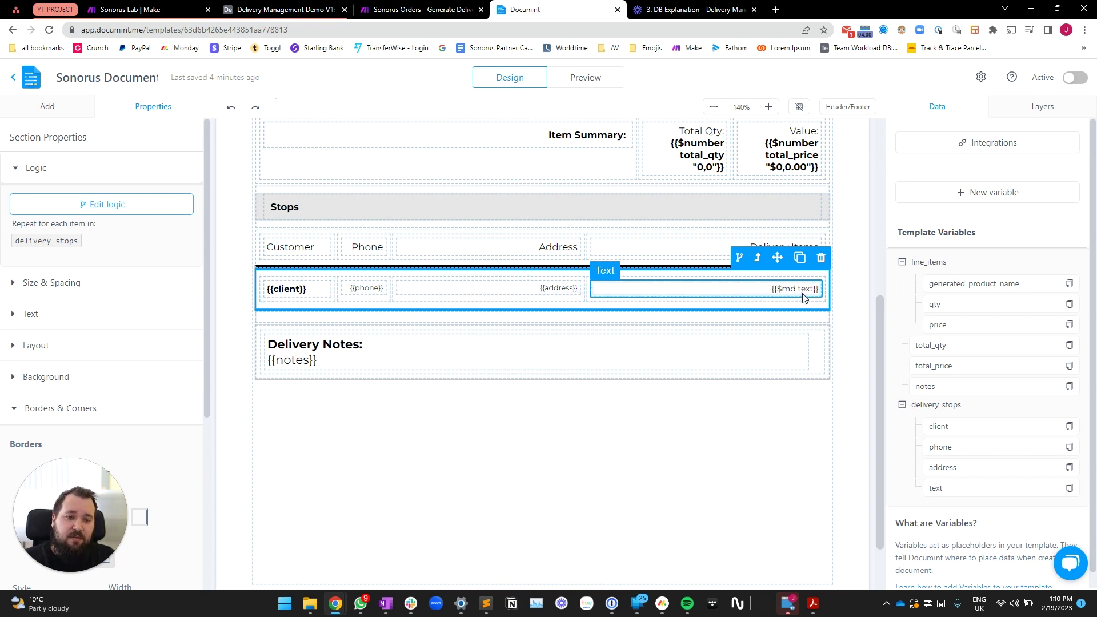
scroll(803, 297, up, 1)
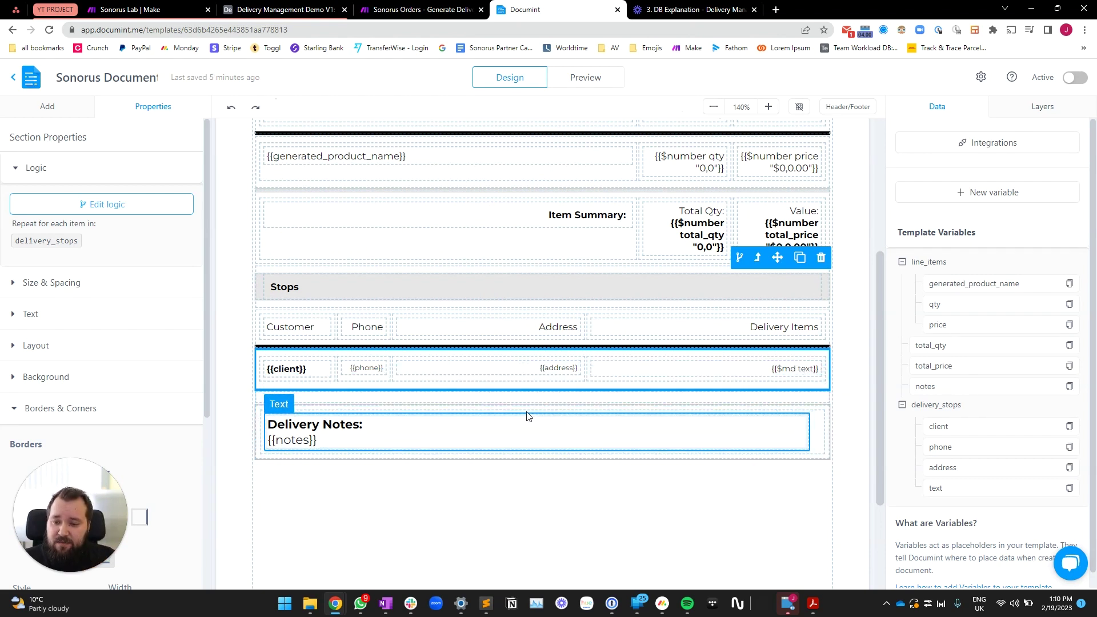
click(392, 418)
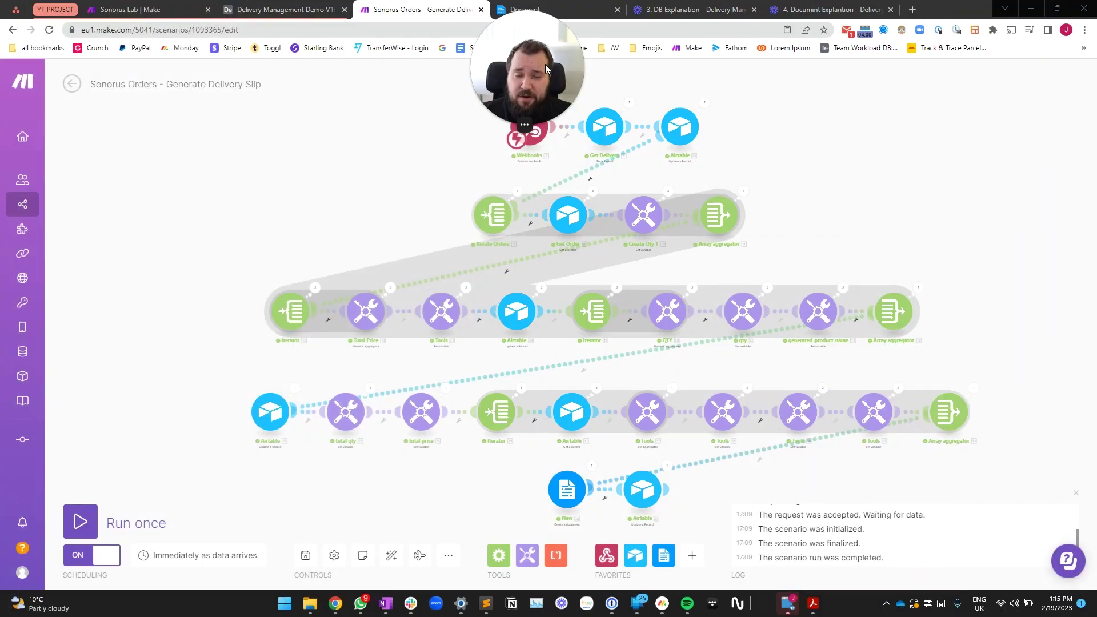
Step: Switch to Airtable, inspect the Generate Delivery Slip automation's trigger condition, and view the Generate Pickslip checkbox in the Delivery Management table
drag(544, 64, 10, 531)
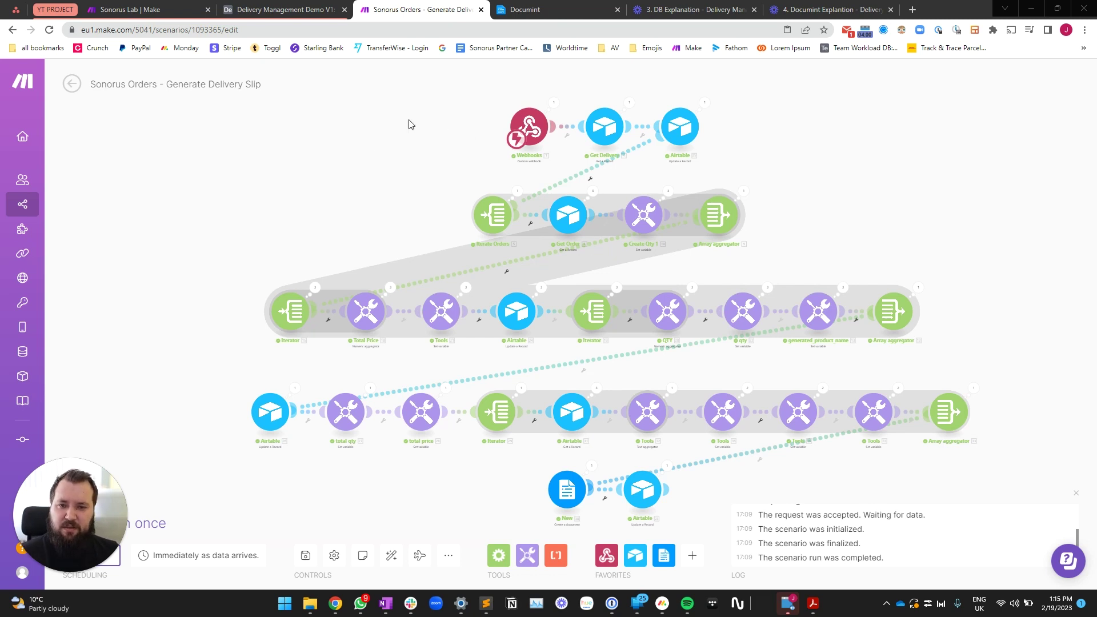
click(313, 15)
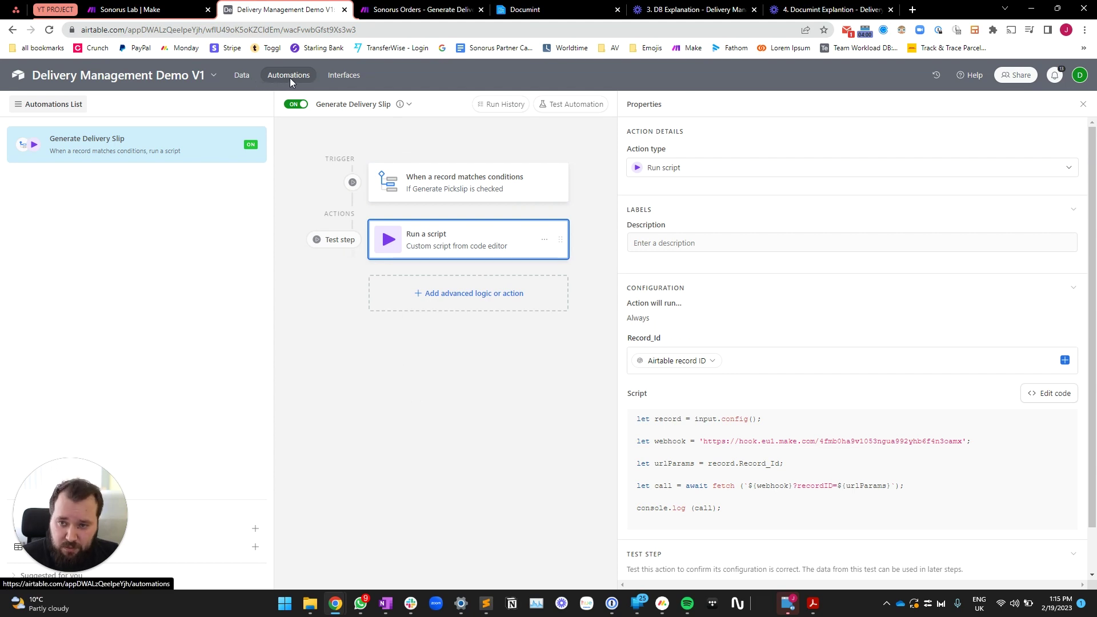
click(114, 153)
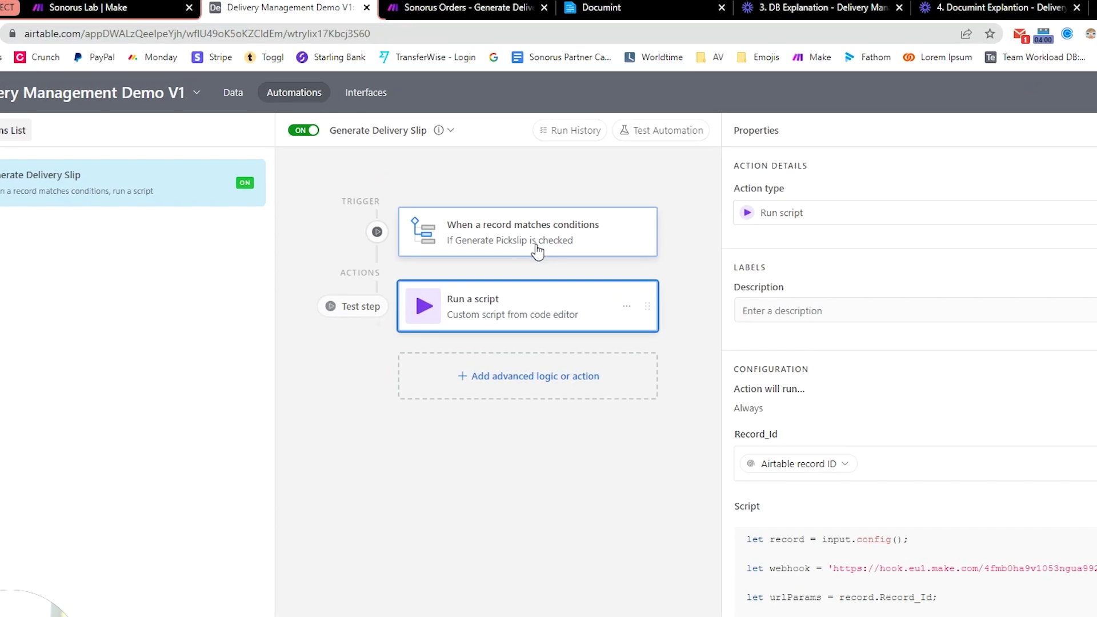
click(537, 251)
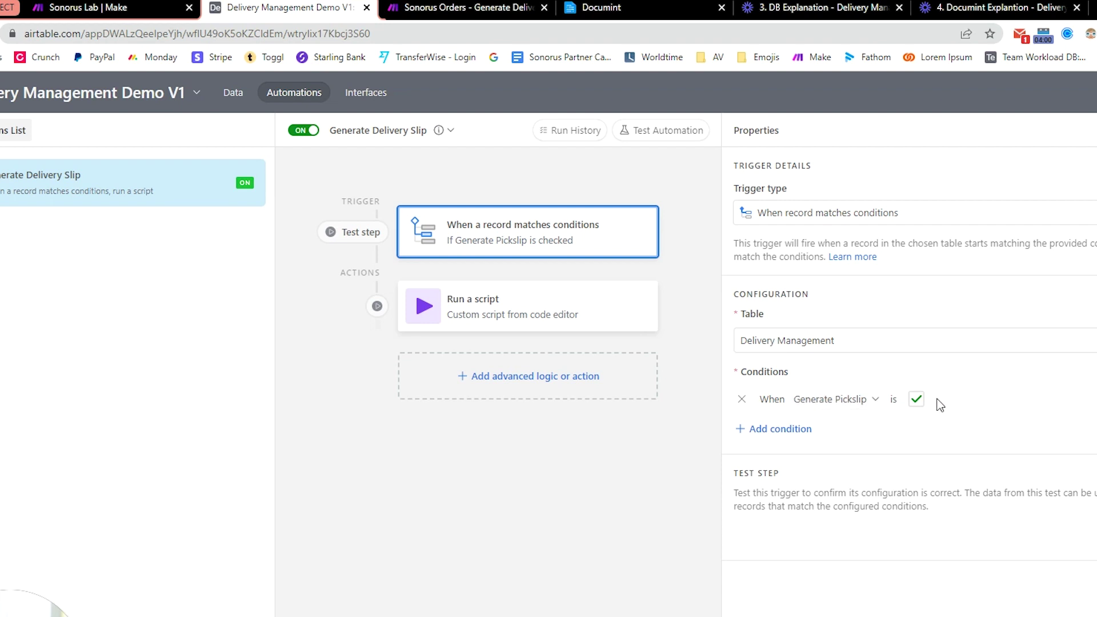
click(234, 95)
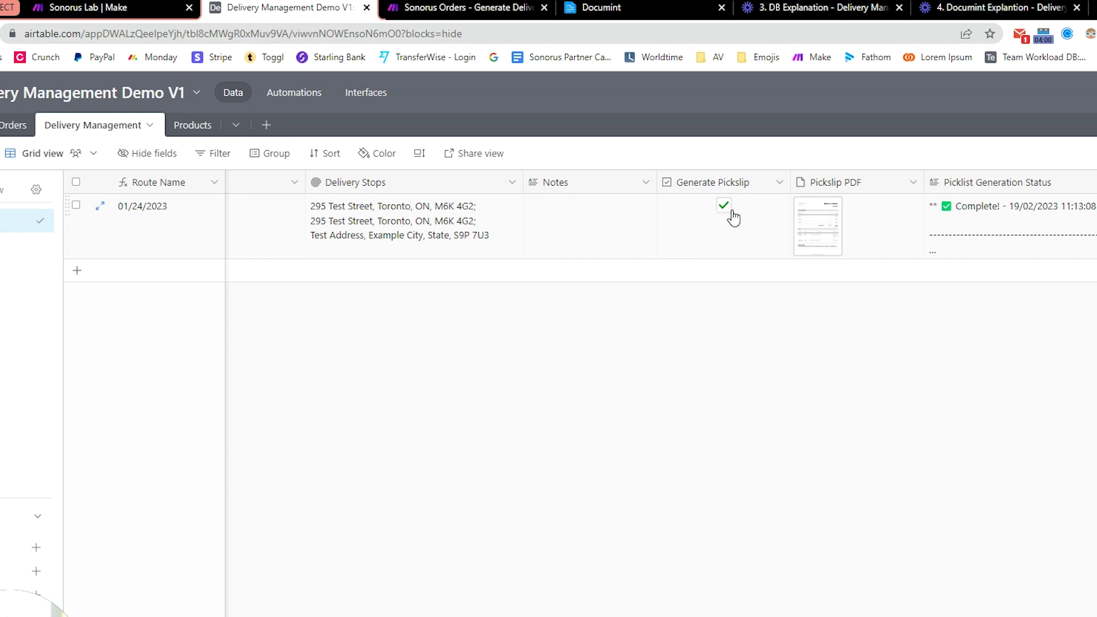
Step: Open the code of the Generate Delivery Slip automation's Run a script action and highlight the webhook URL
click(294, 92)
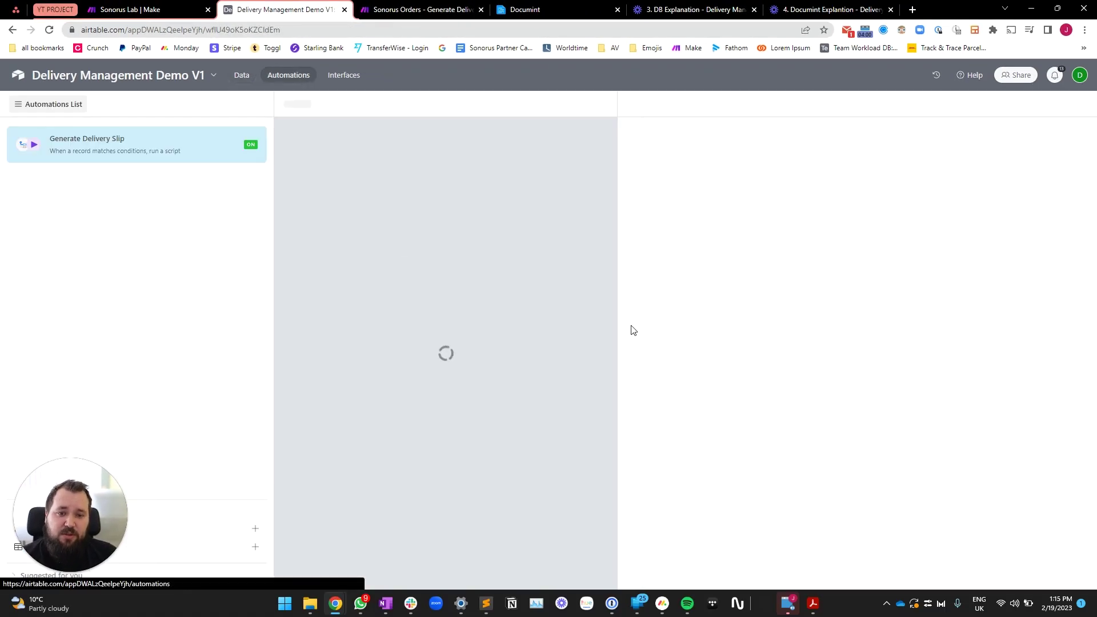
click(459, 247)
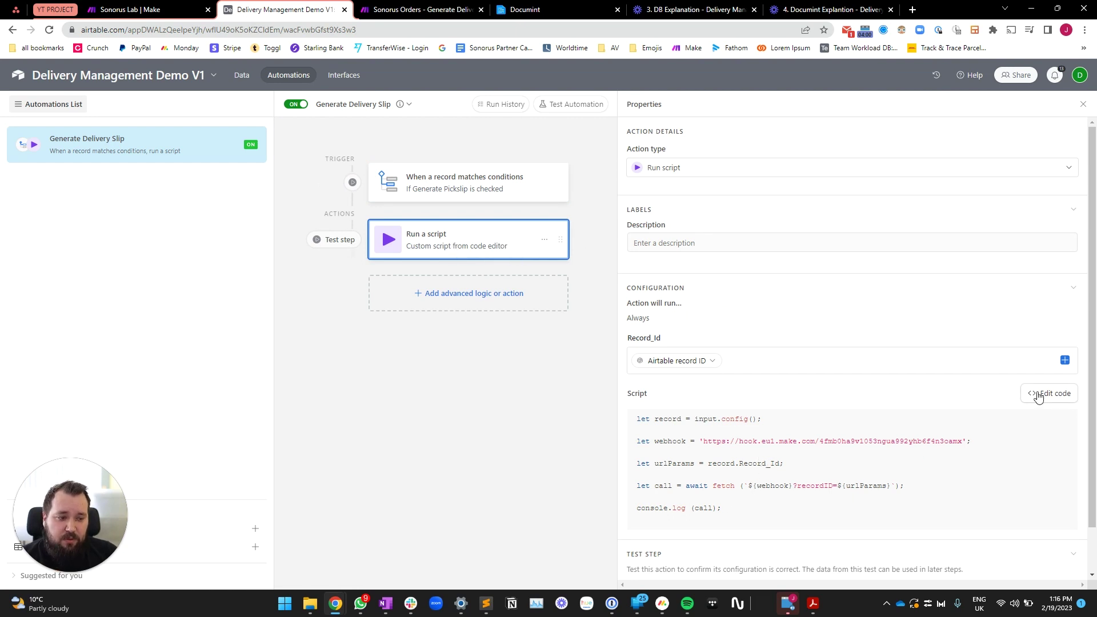
click(1049, 393)
drag(354, 239, 263, 141)
click(373, 247)
drag(368, 231, 221, 86)
click(443, 229)
drag(328, 164, 585, 166)
Step: Switch to the Make scenario, check the URL in the Webhooks module, and return to the Airtable script
click(389, 8)
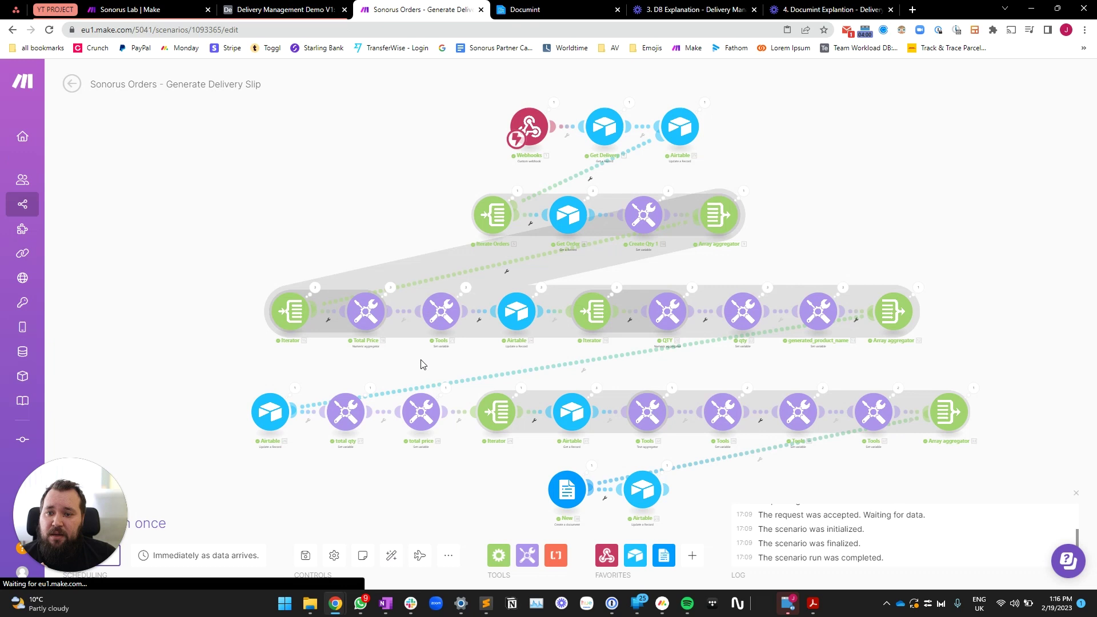
click(527, 132)
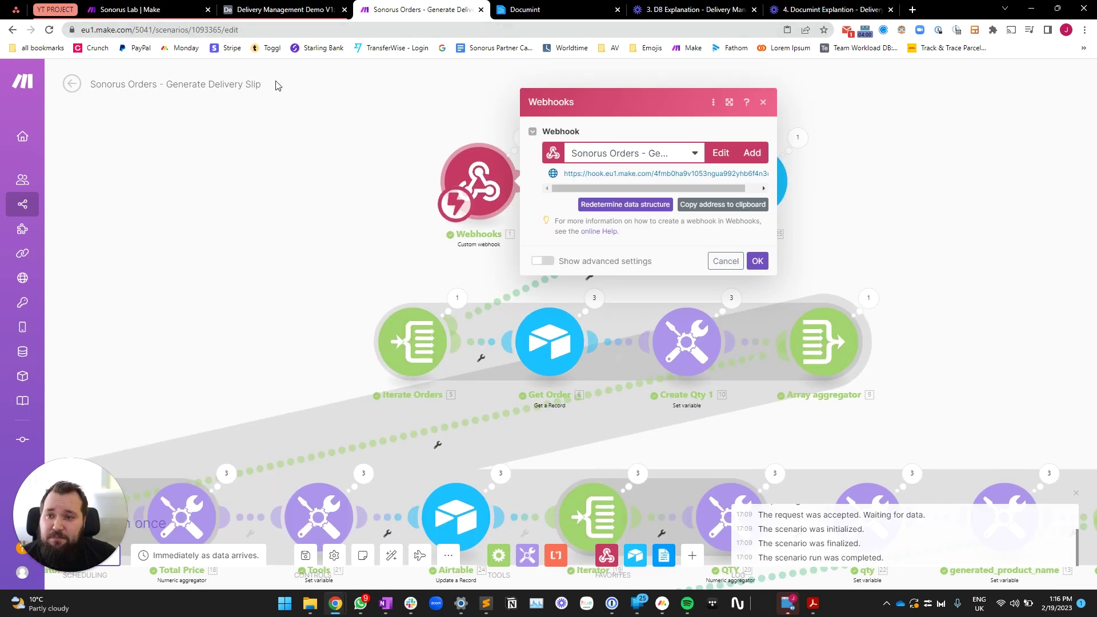
click(280, 9)
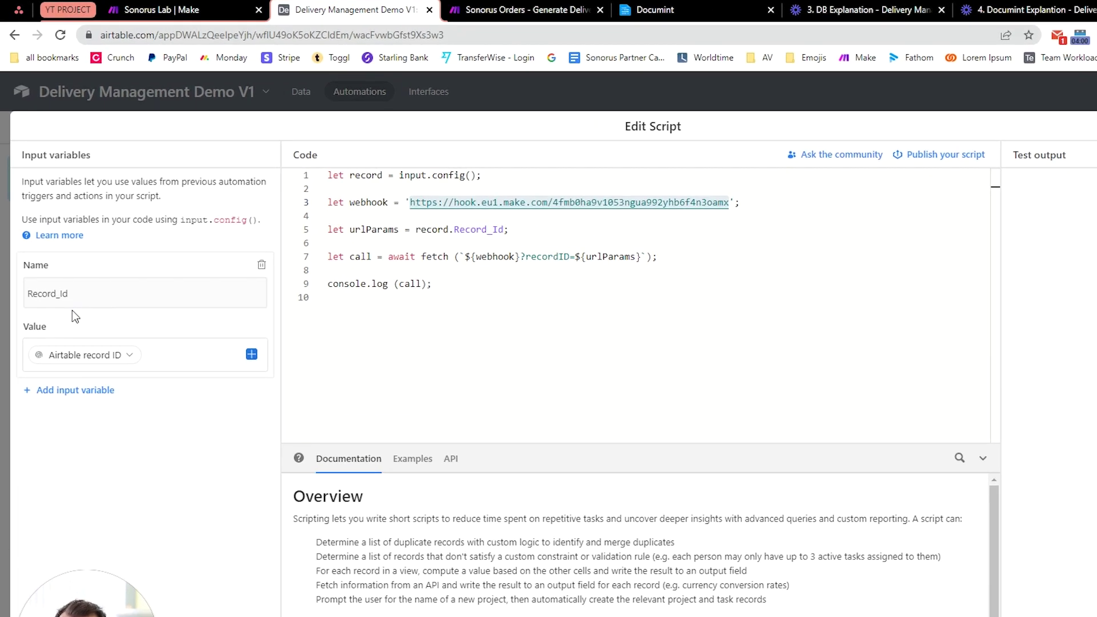
Step: Examine the script's Record_Id input variable and the data options for its Airtable record ID value, and finish editing the script
drag(75, 293, 8, 300)
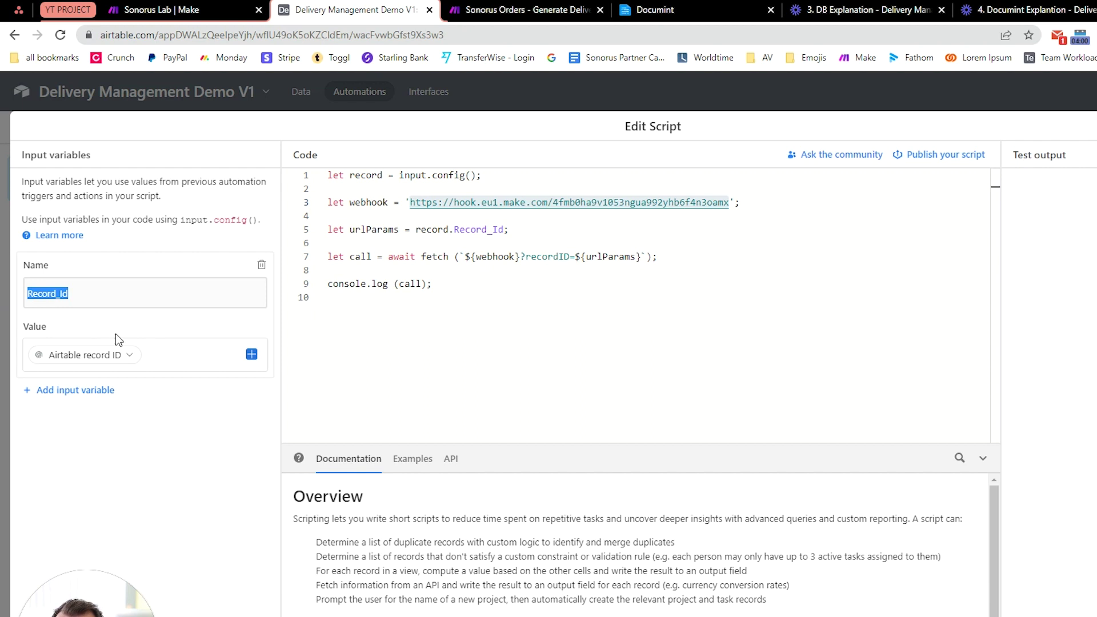
click(171, 358)
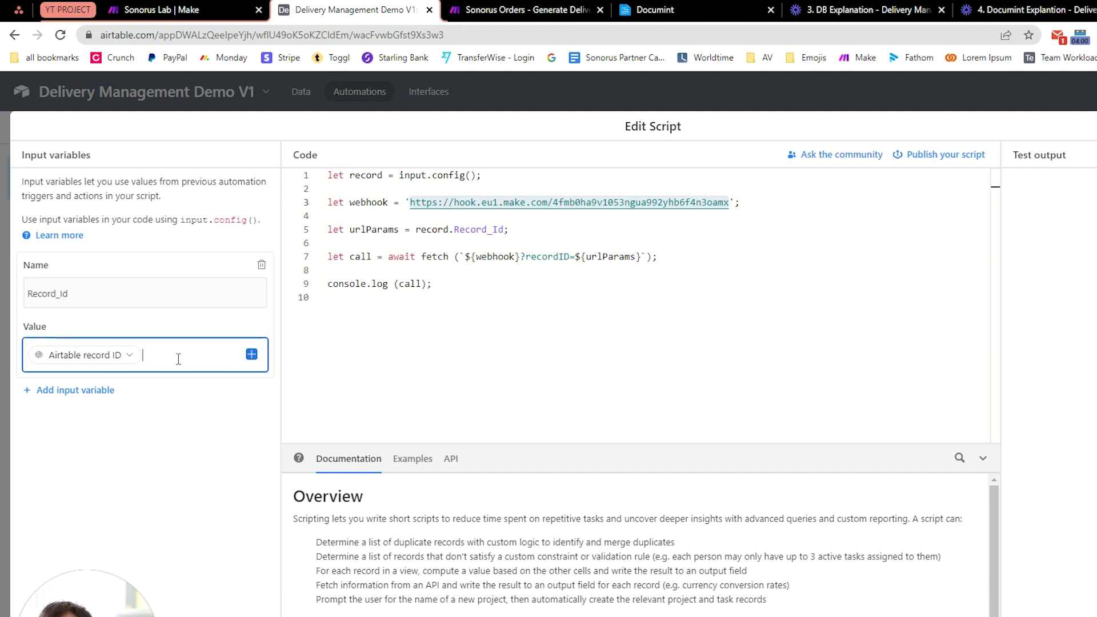
click(252, 356)
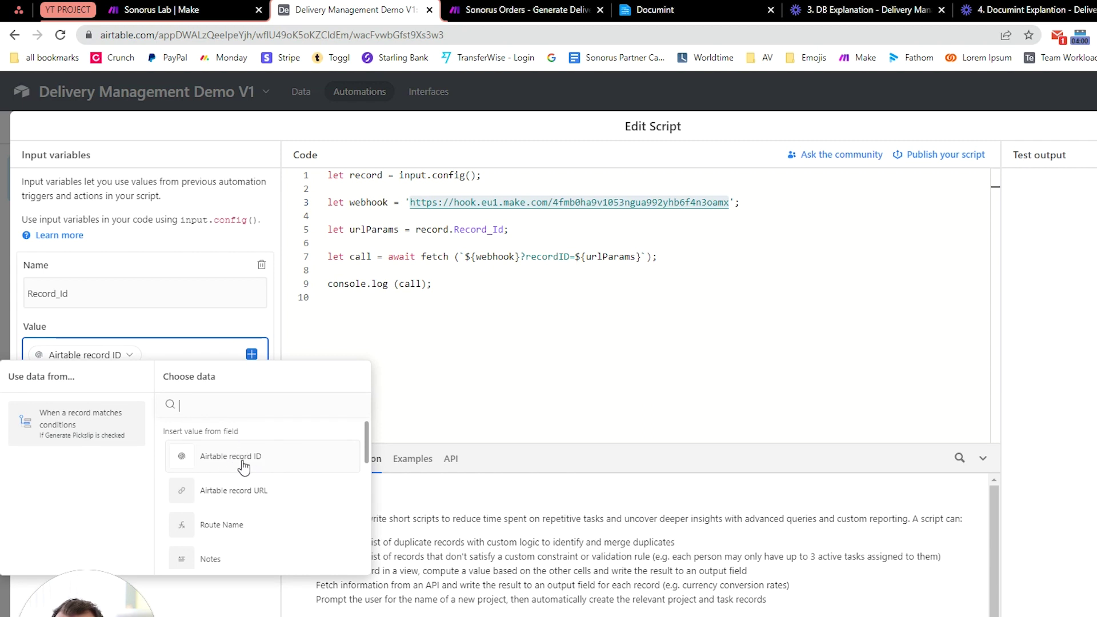
click(236, 609)
click(162, 446)
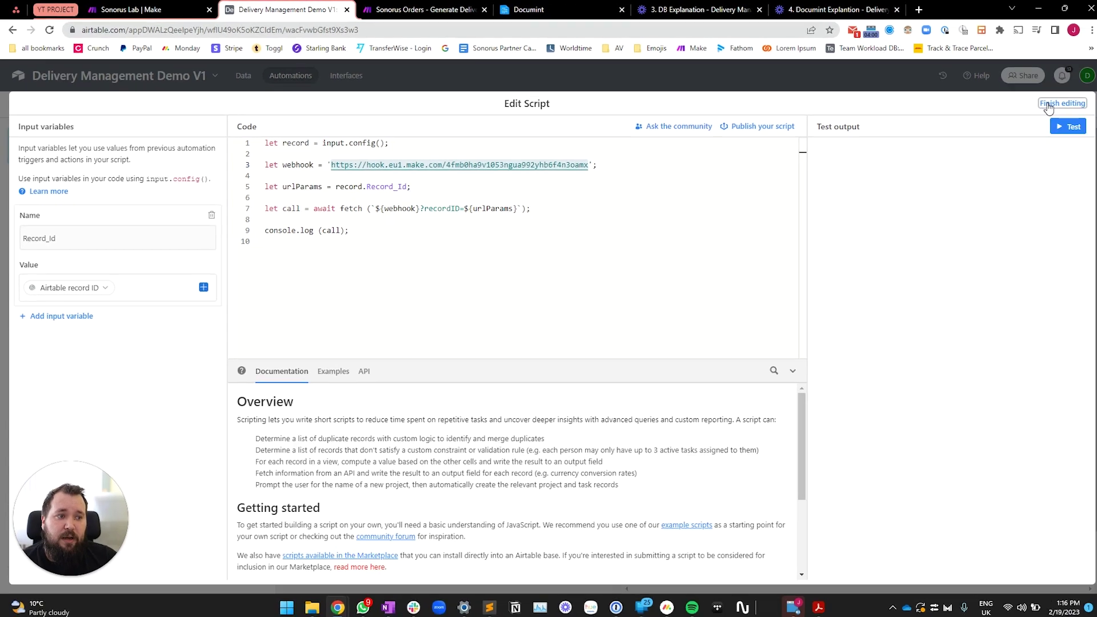
click(1052, 105)
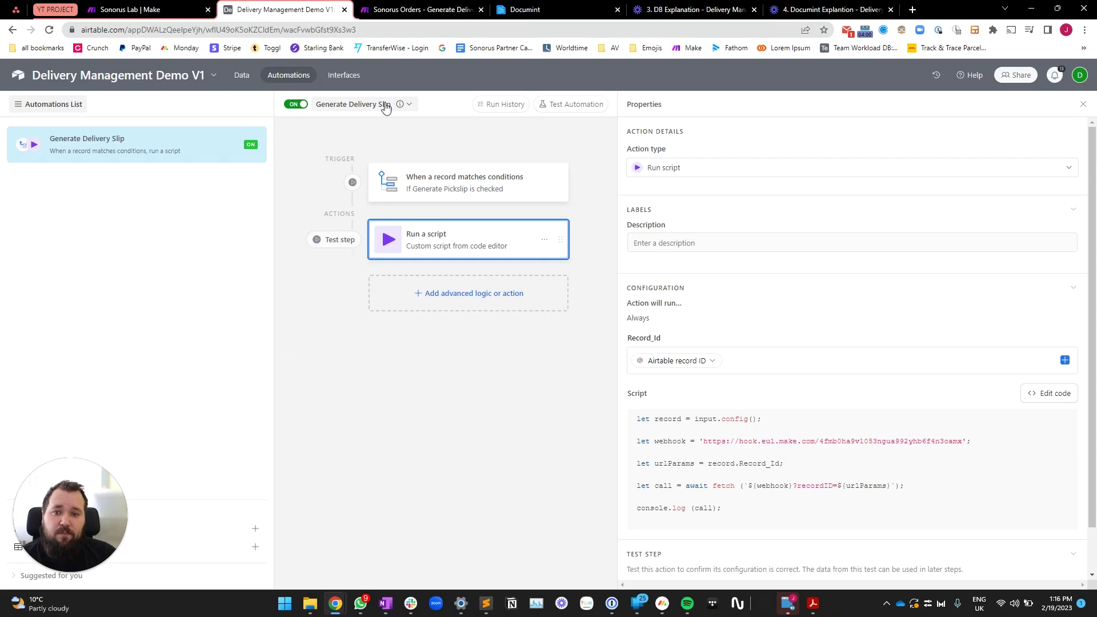
Step: Switch to the Make scenario, select the Webhooks, Get Delivery and Airtable modules of the first row, and move them slightly up
click(381, 11)
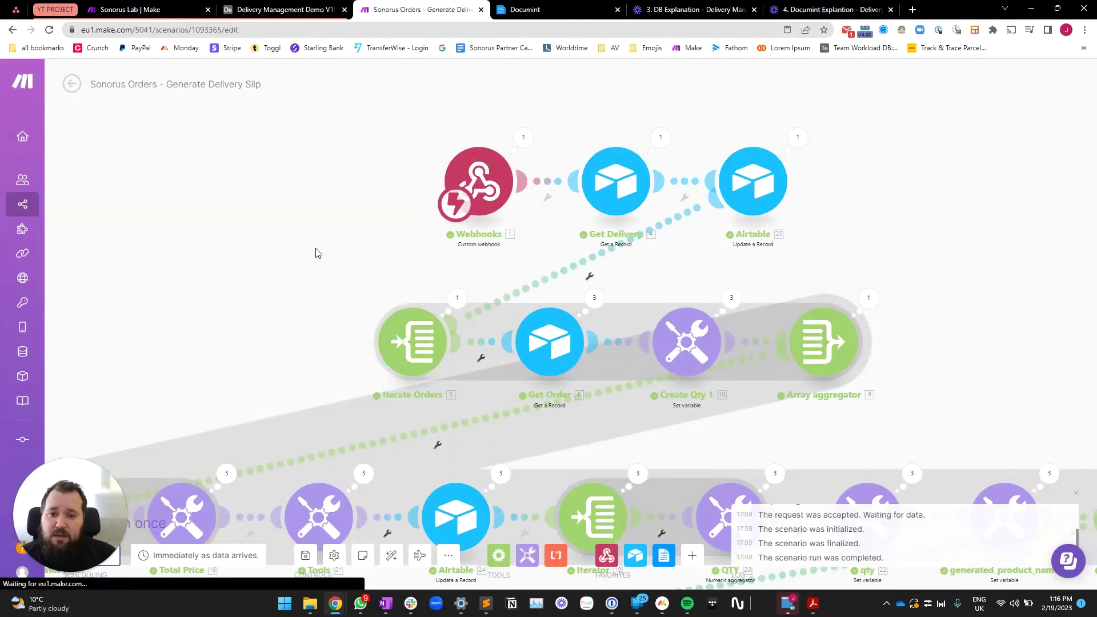
scroll(370, 224, down, 4)
drag(127, 305, 294, 204)
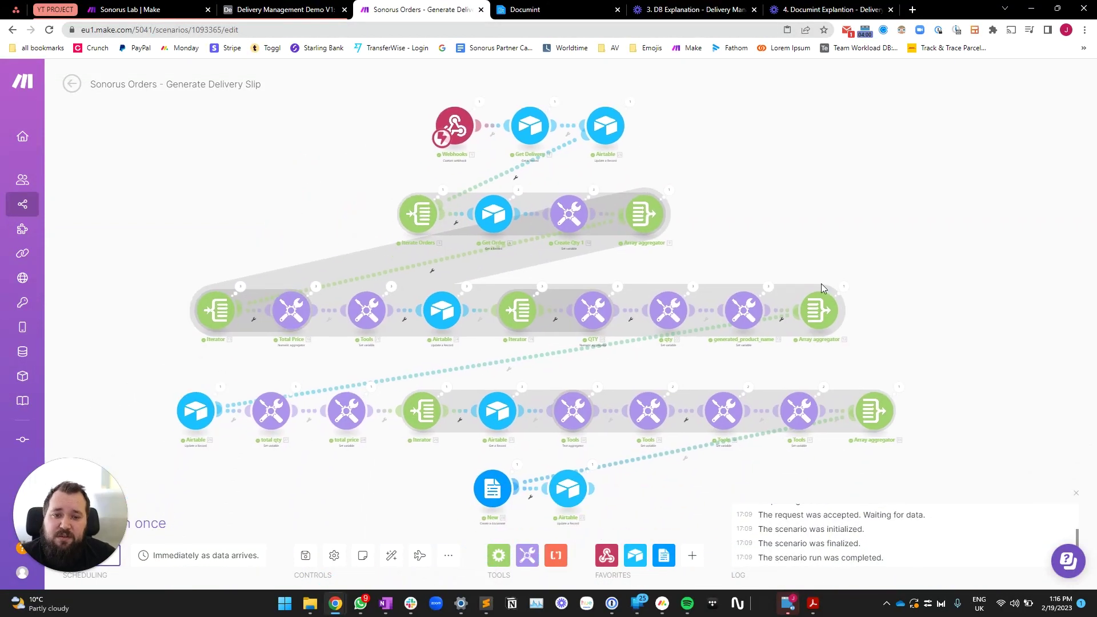
drag(389, 157, 365, 169)
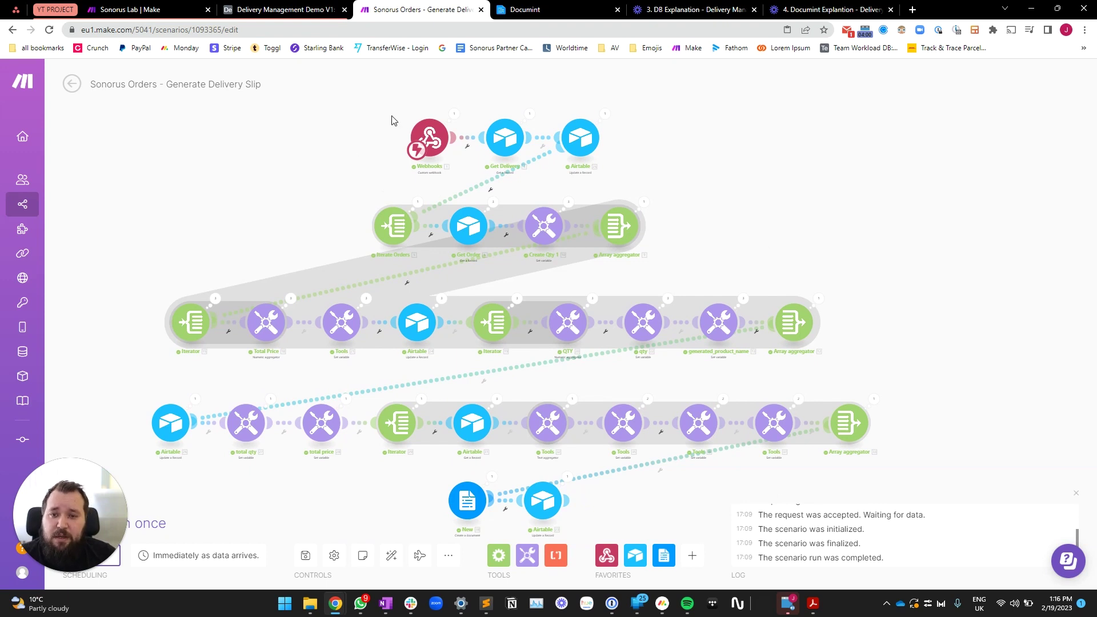
drag(383, 117, 585, 136)
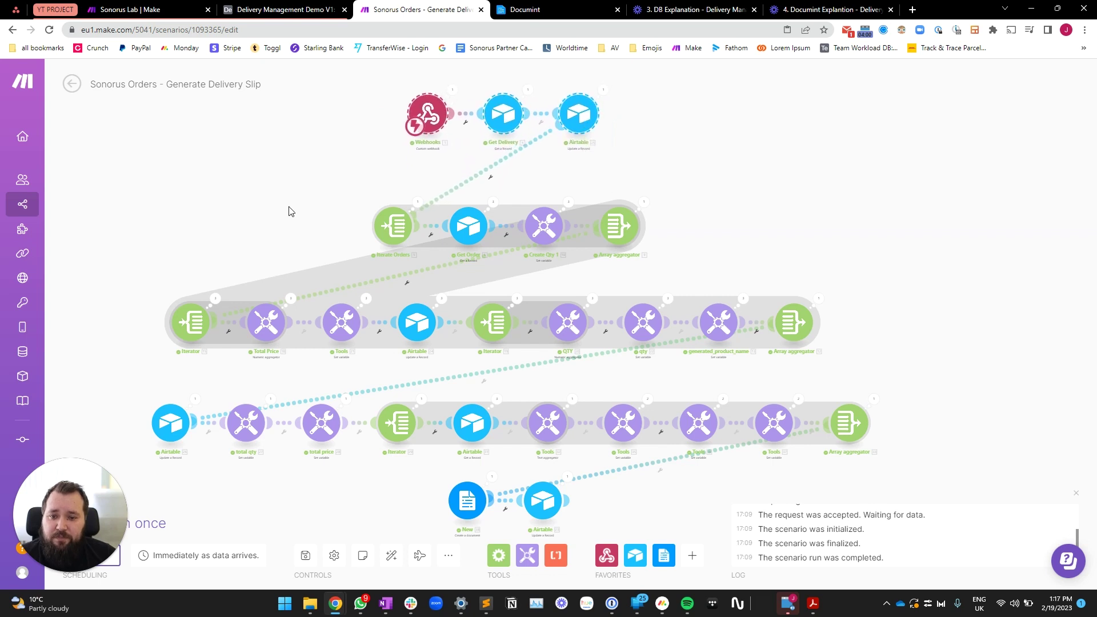
Step: Highlight the scenario's order and line-item iterator rows, and relate them to the product row section in the Documint template
drag(294, 206, 293, 126)
drag(124, 129, 851, 275)
drag(794, 249, 799, 248)
click(567, 7)
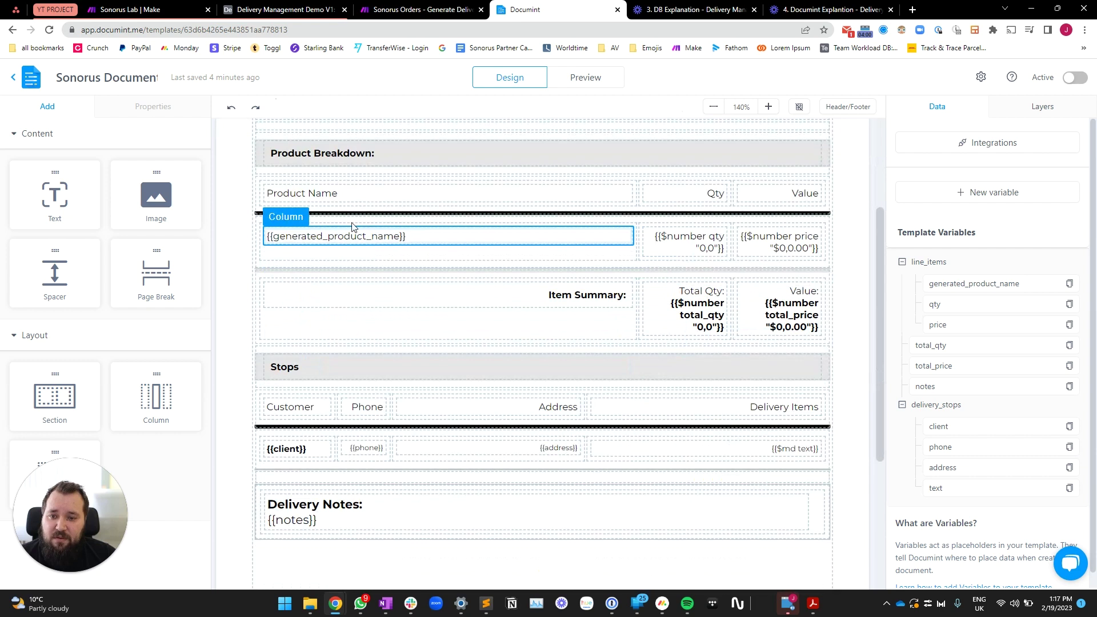
click(640, 269)
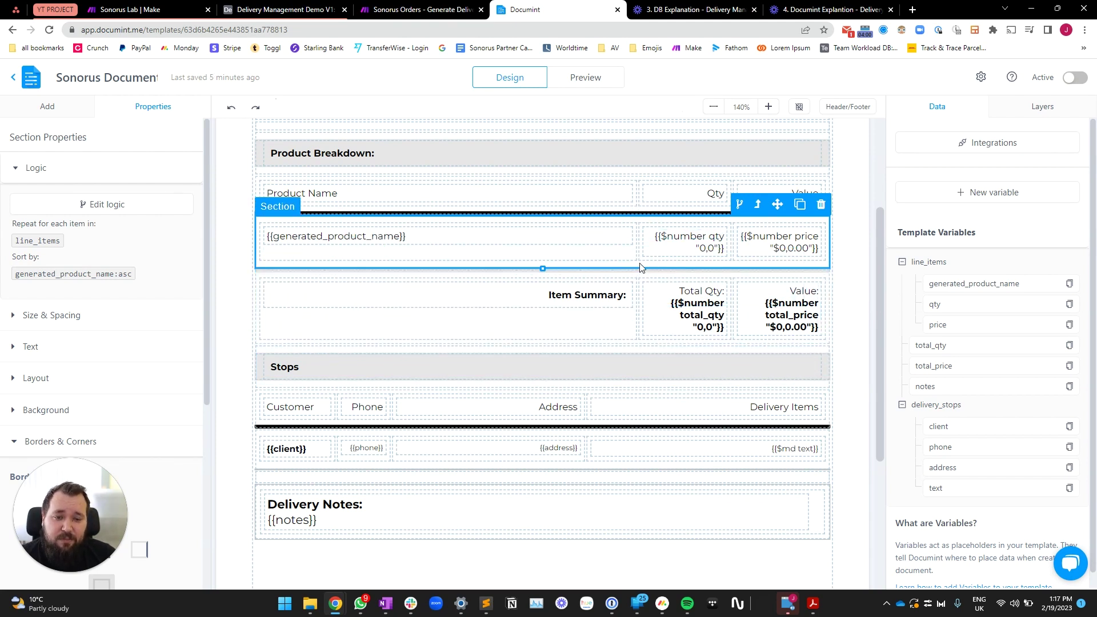
Step: Highlight the fourth module row from total qty onward in Make, and relate it to the Item Summary and client row sections in Documint
click(423, 9)
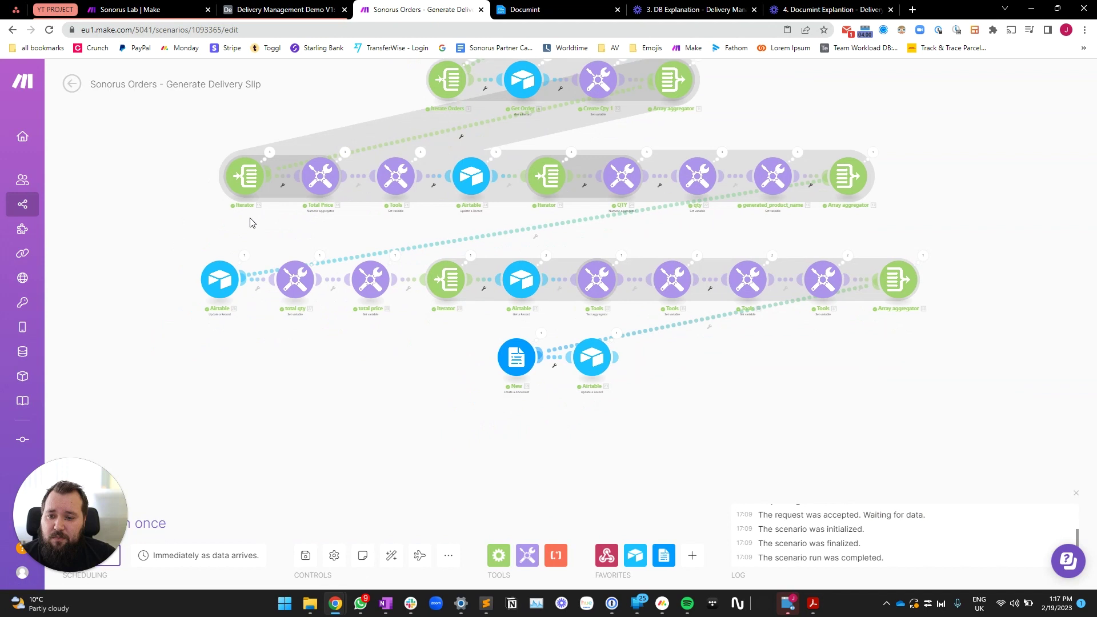
drag(183, 218, 964, 299)
key(ctrl+Tab)
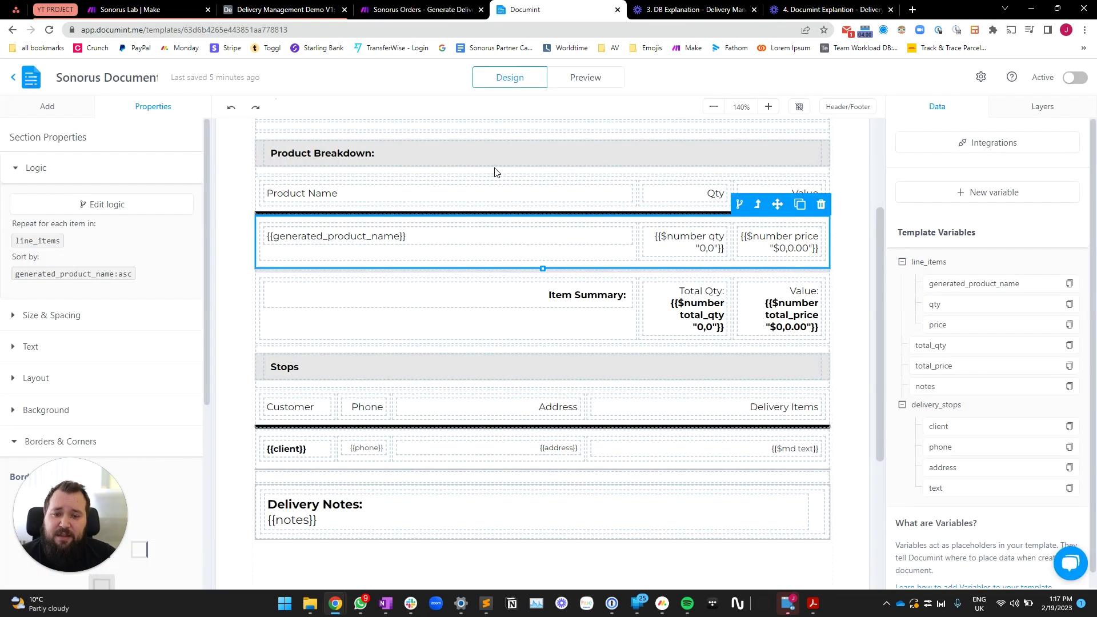
click(648, 345)
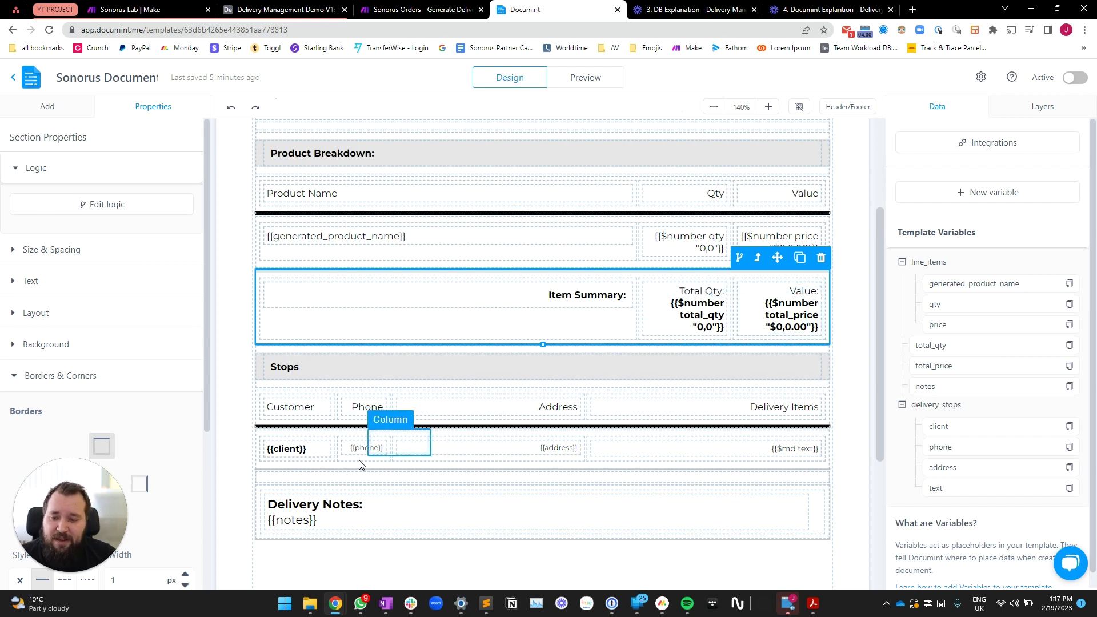
click(384, 469)
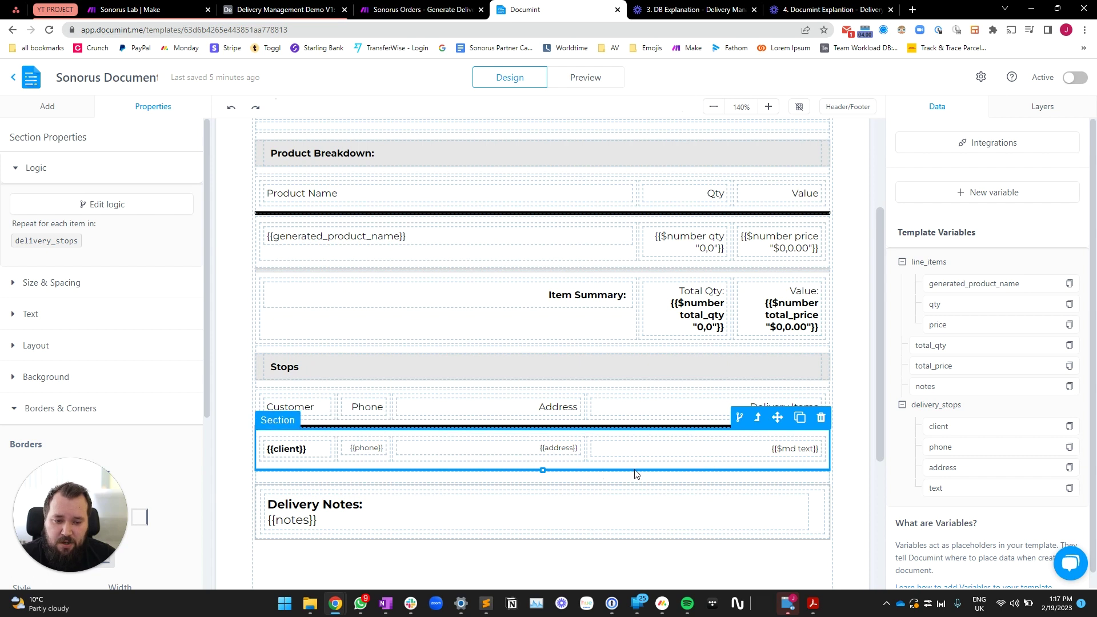
Step: Return to the Make scenario, inspect the Get Delivery module's input and output bundles from the last run, and close them
click(423, 10)
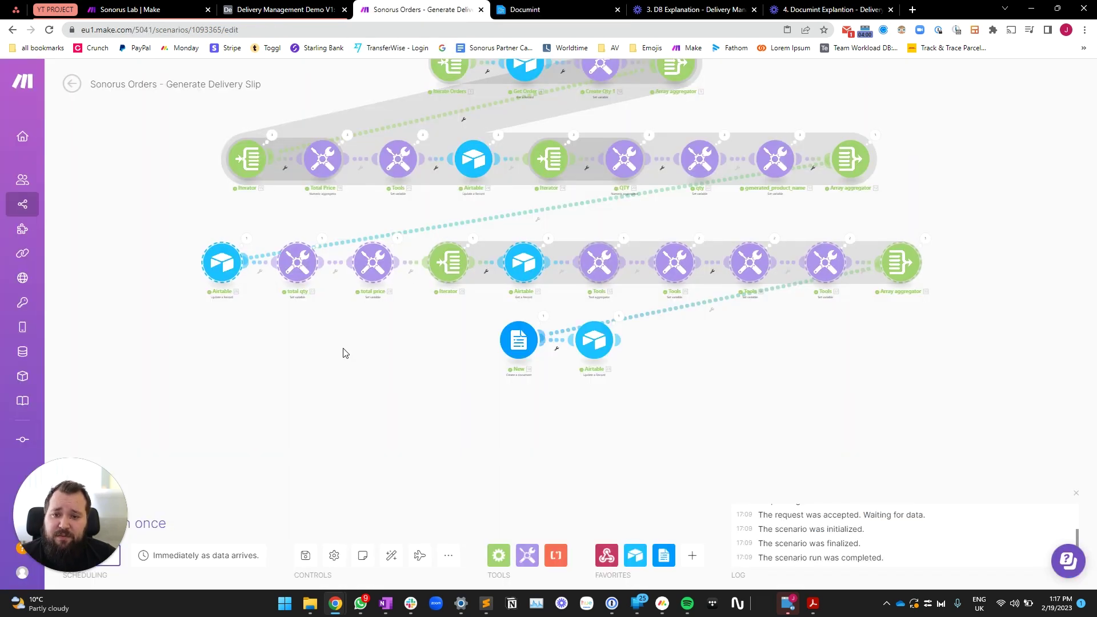
scroll(343, 350, up, 5)
scroll(456, 198, up, 3)
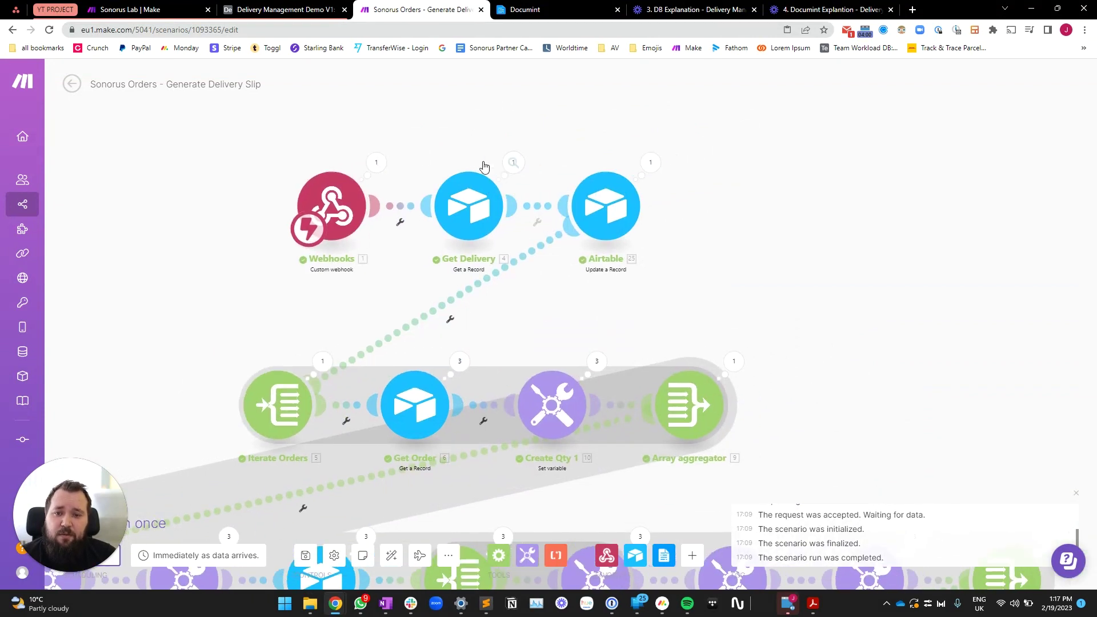
click(518, 167)
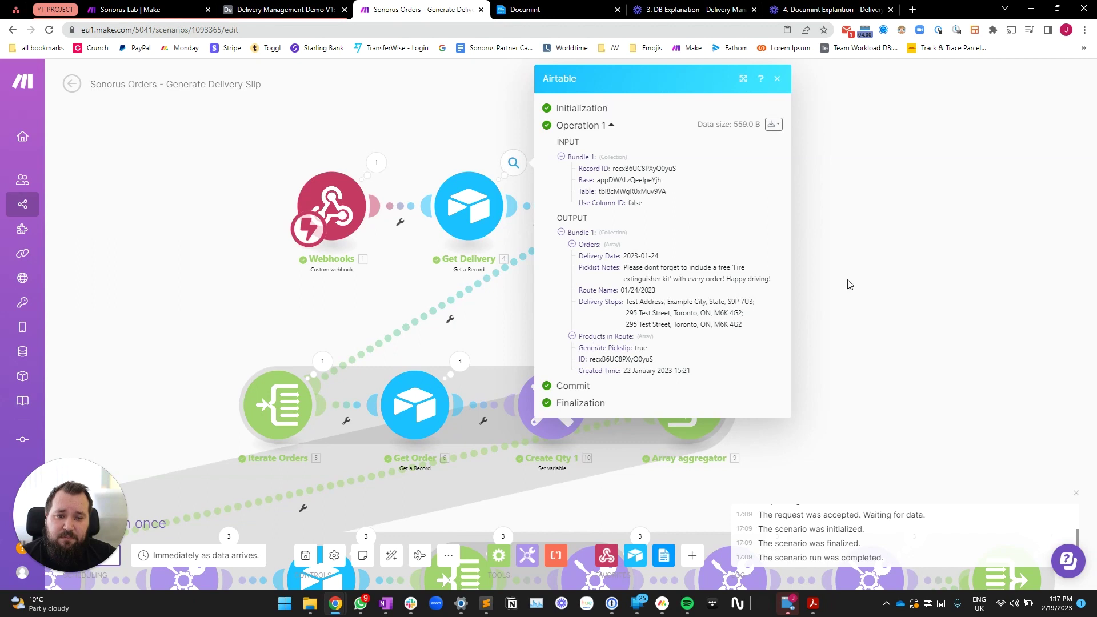
click(420, 294)
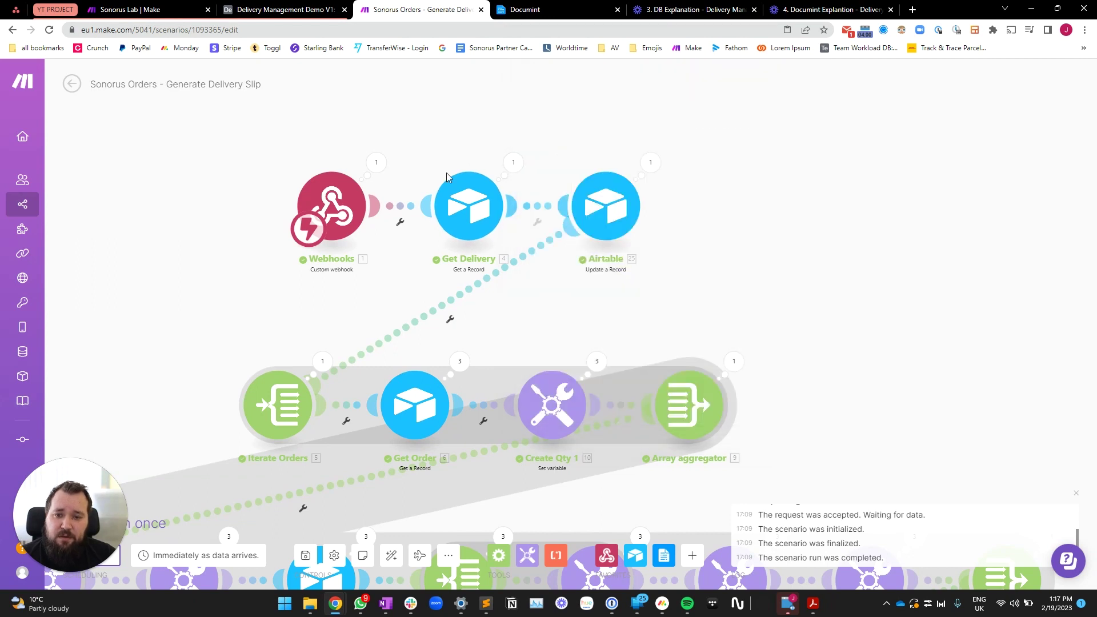
Step: Inspect the Webhooks module's run output, highlight the recordID value, and close the output
click(375, 165)
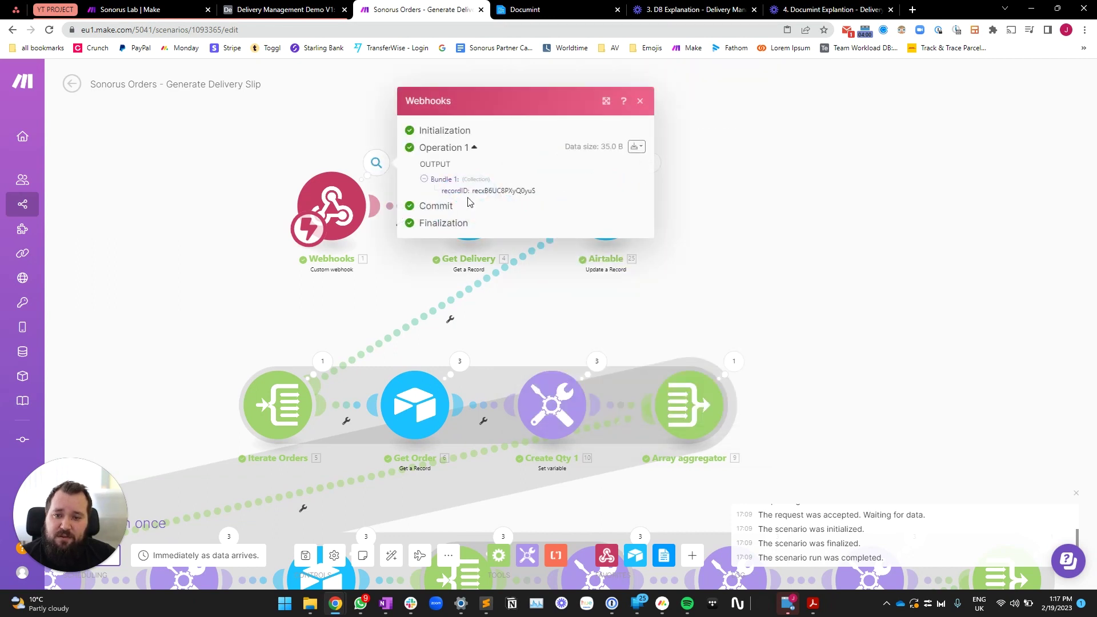
drag(467, 197, 558, 192)
click(728, 219)
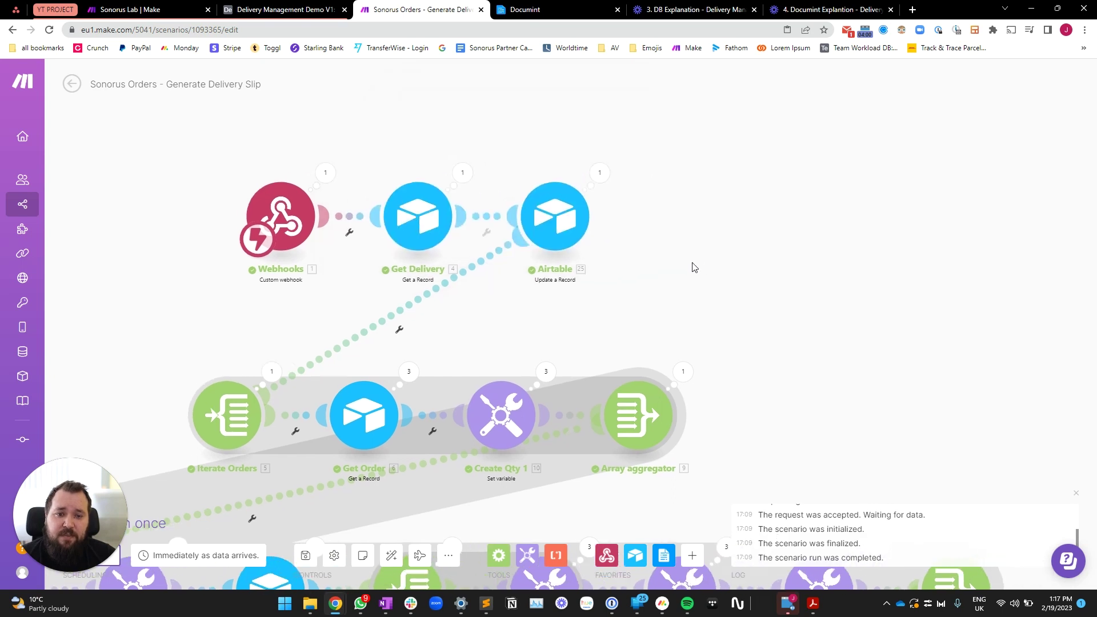
Step: Open the Airtable Update a Record module's settings and highlight the Starting Up formula in its Picklist Generation Status field
click(550, 227)
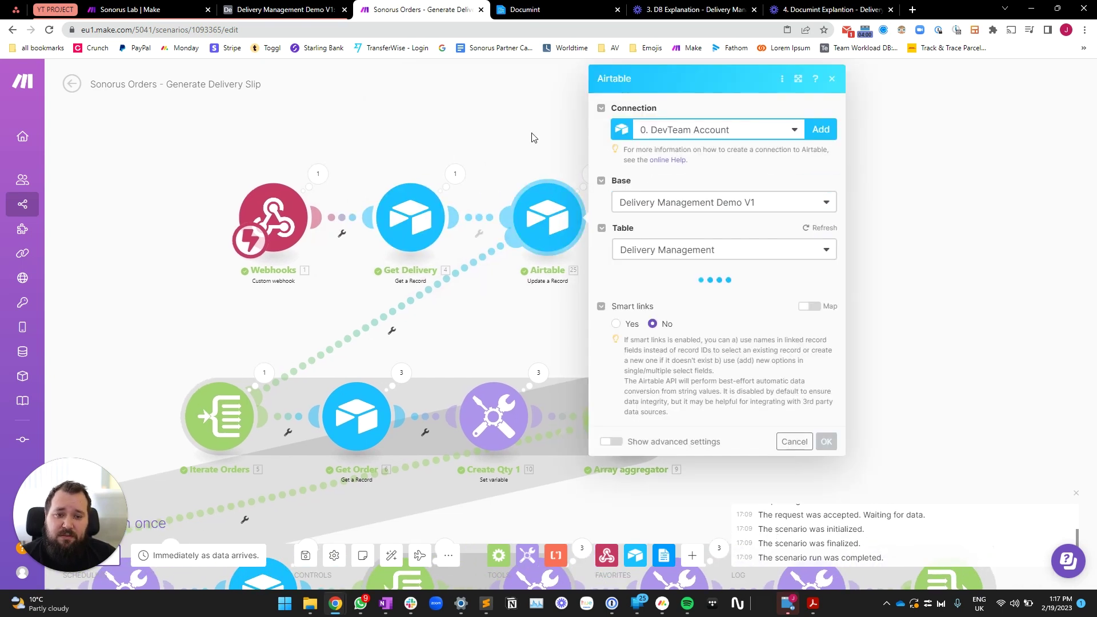
scroll(640, 285, down, 10)
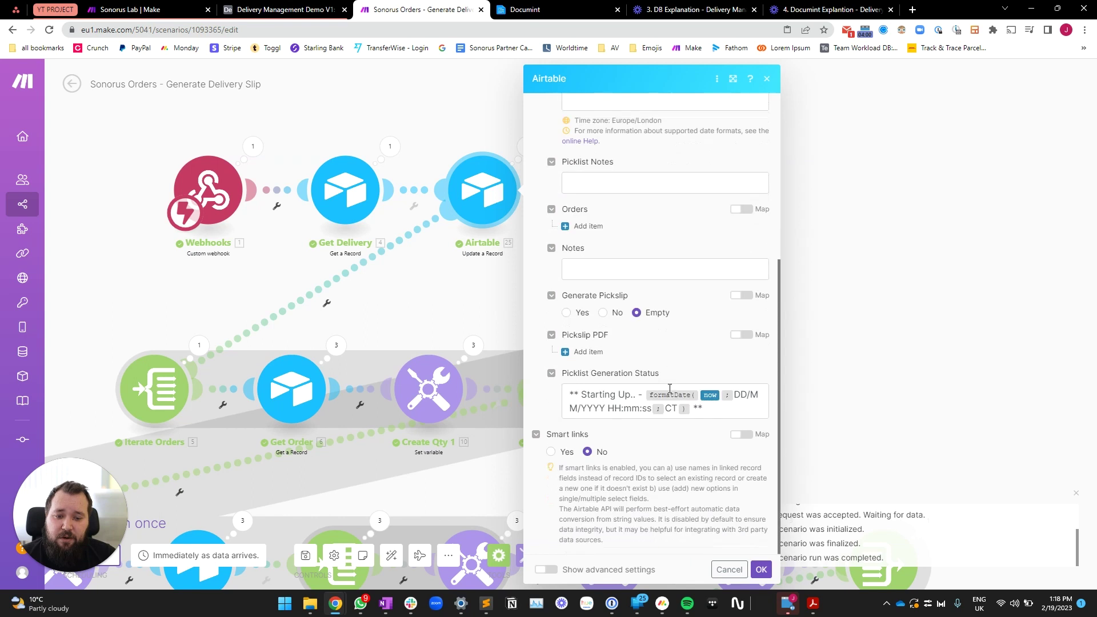
drag(569, 393, 715, 412)
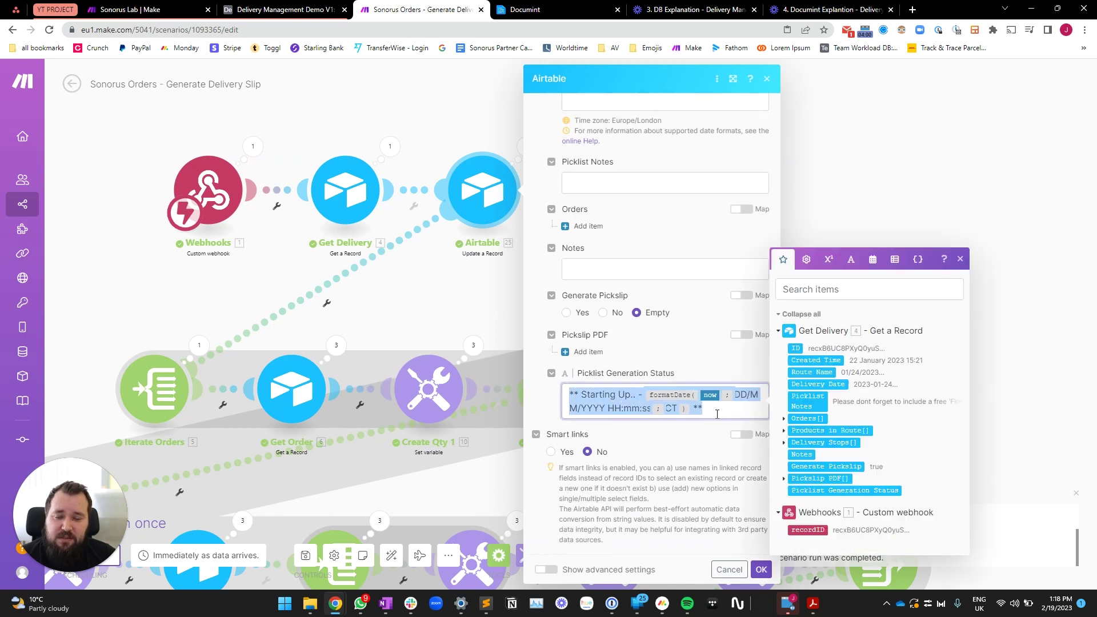
Step: In Airtable, expand the Picklist Generation Status cell and highlight its Starting Up line, then return to Make and close the module settings
click(245, 10)
click(246, 84)
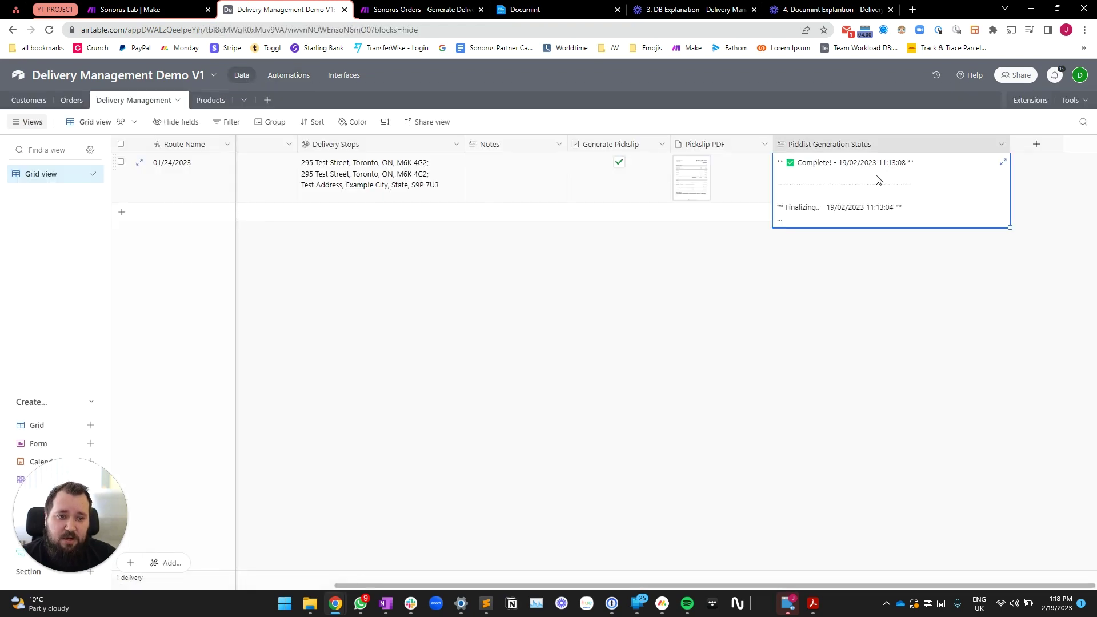
click(1002, 162)
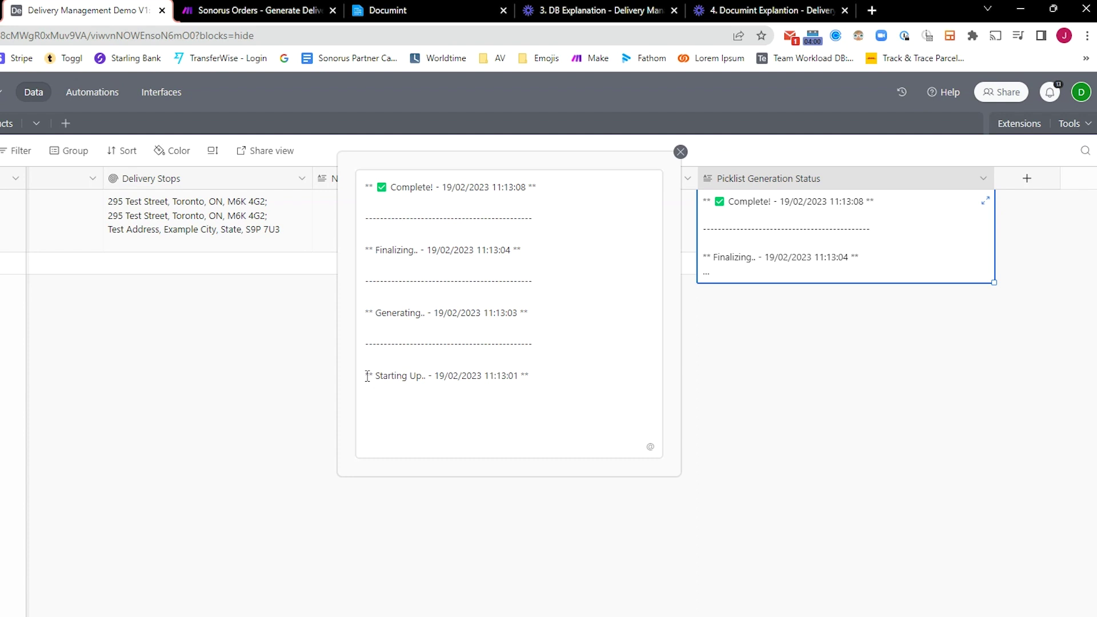
drag(367, 376, 550, 382)
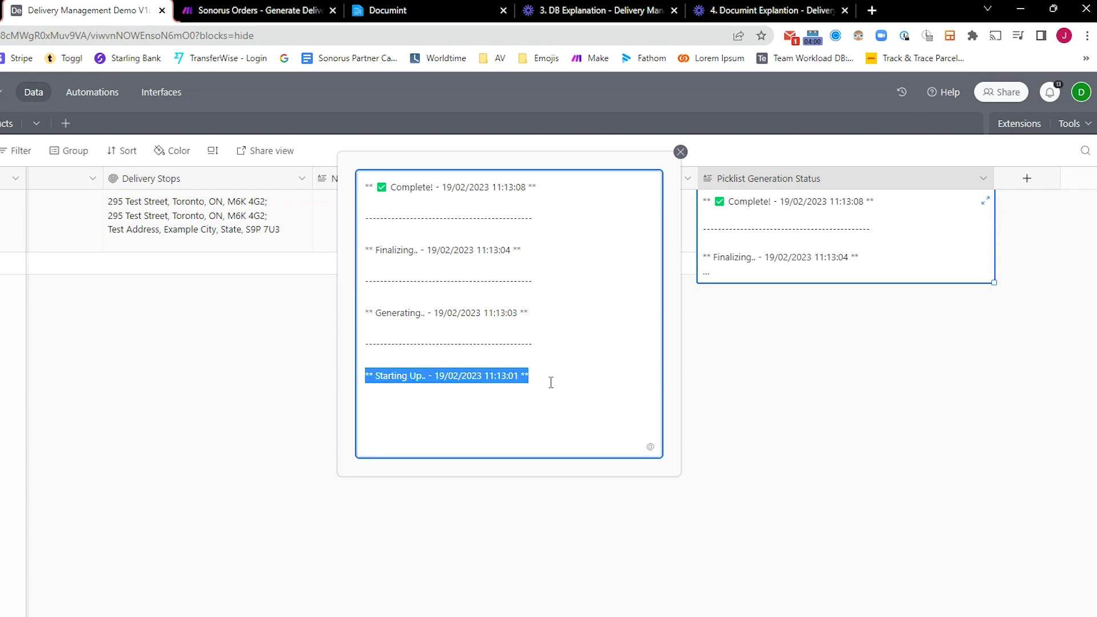
click(792, 427)
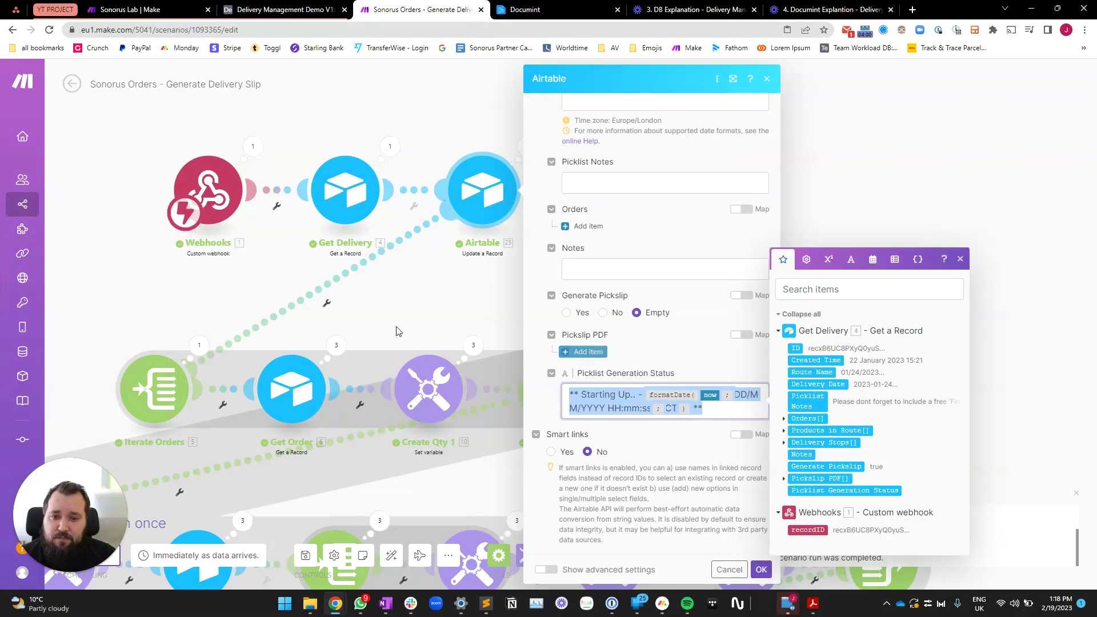
click(442, 305)
Step: Inspect the Iterate Orders module's array mapping and the Get Order module's table and Record ID settings, closing each
drag(484, 279, 735, 139)
drag(330, 209, 296, 164)
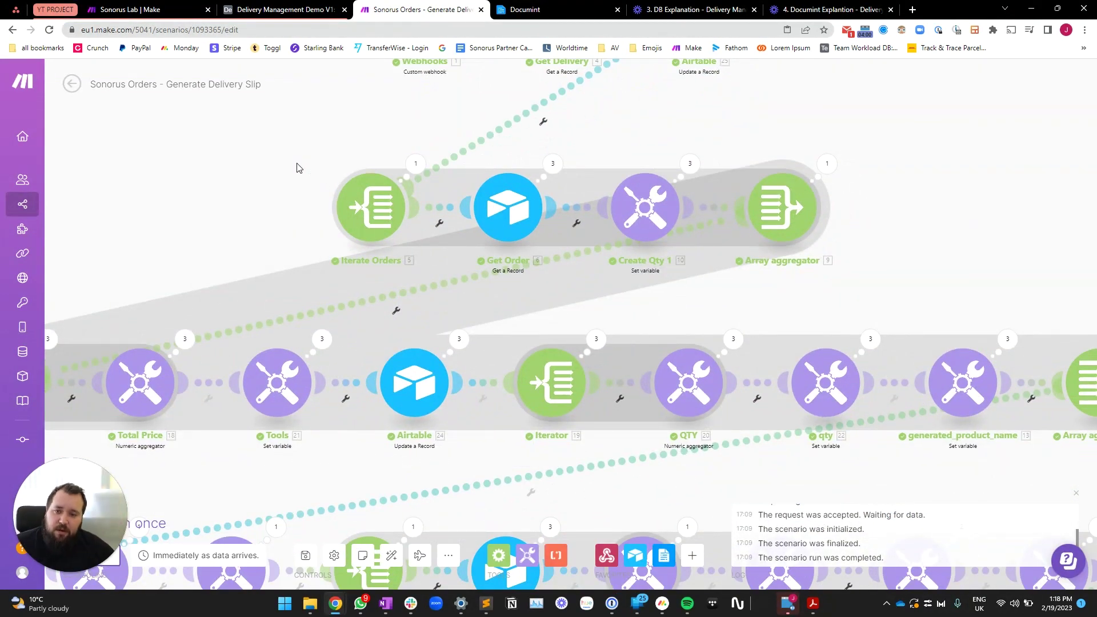
click(367, 206)
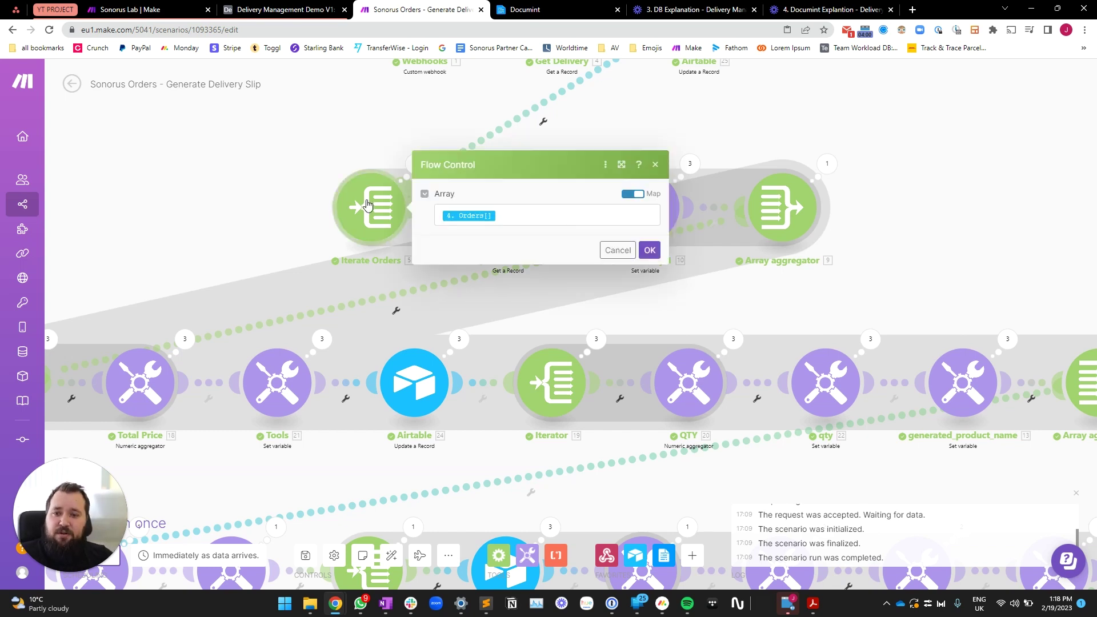
click(544, 219)
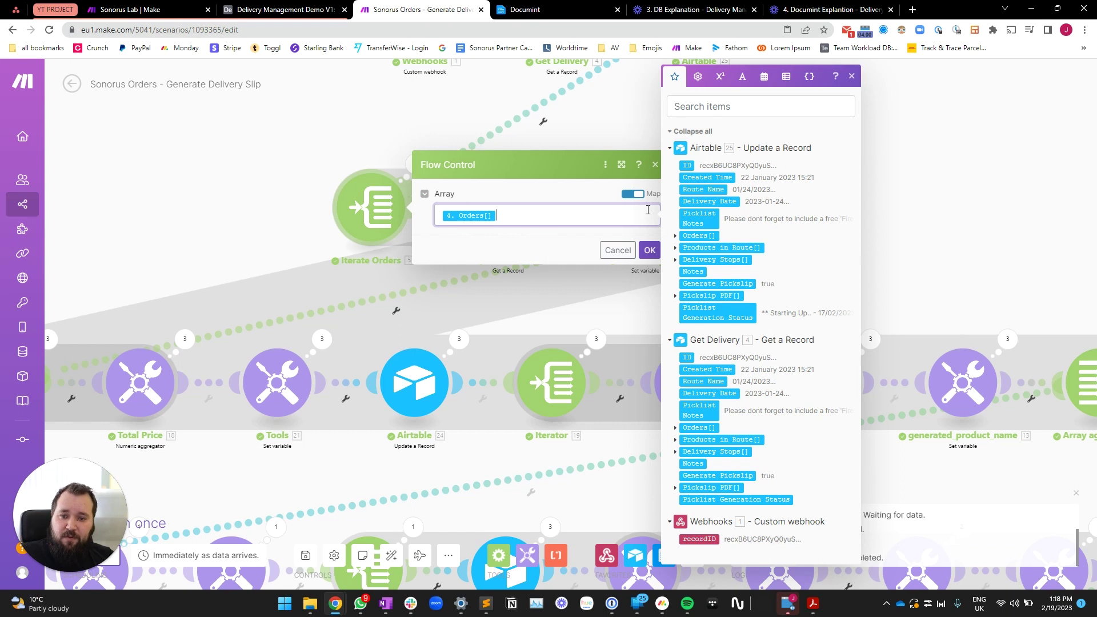
click(246, 181)
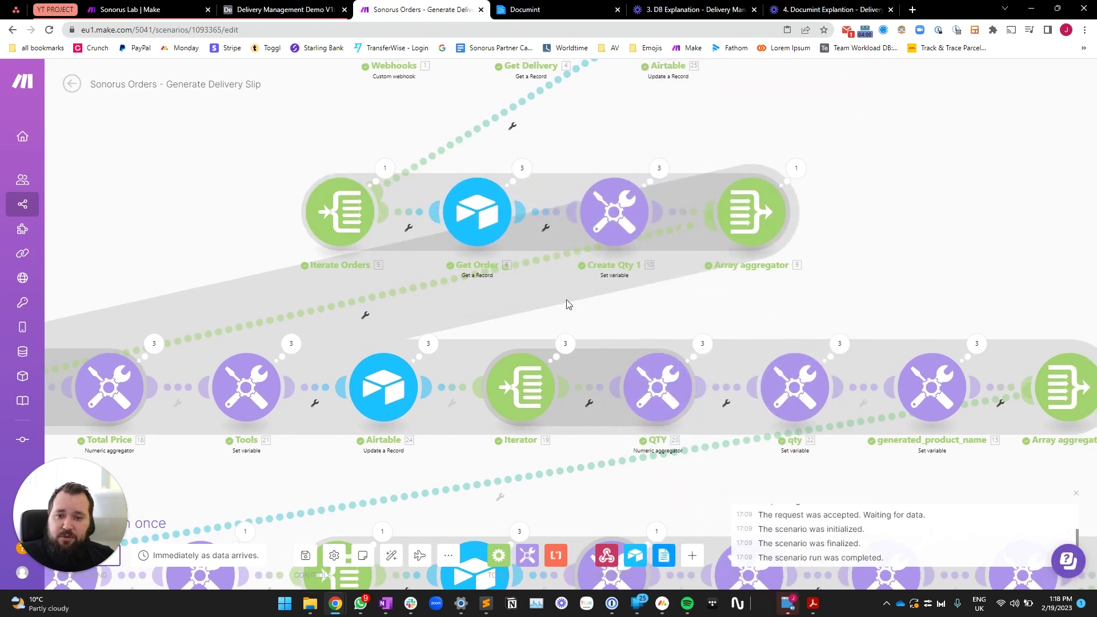
click(483, 222)
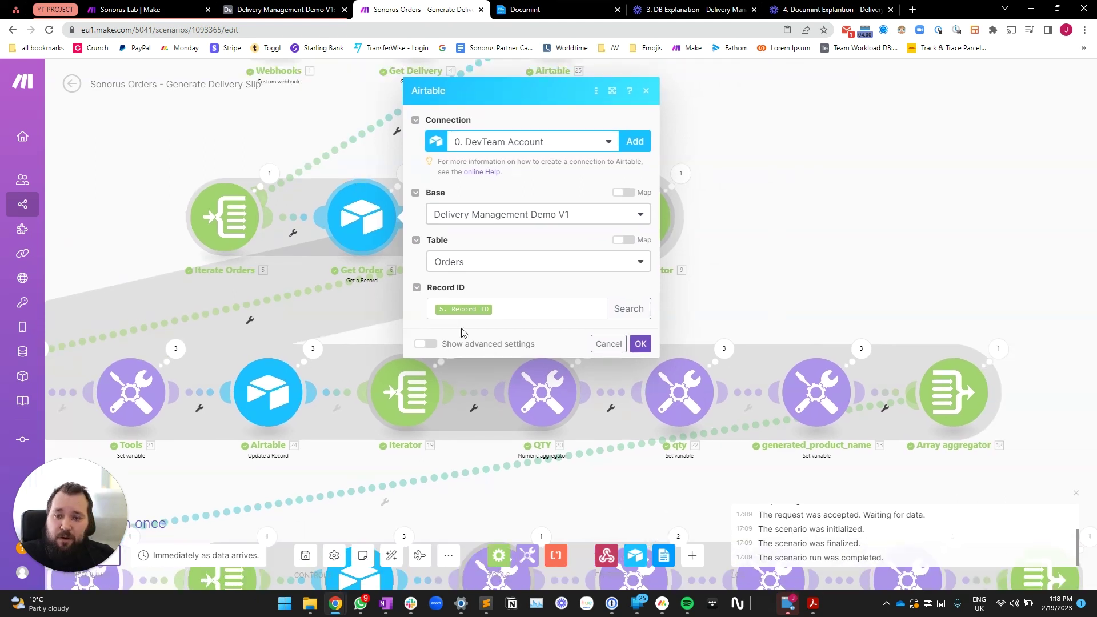
click(361, 168)
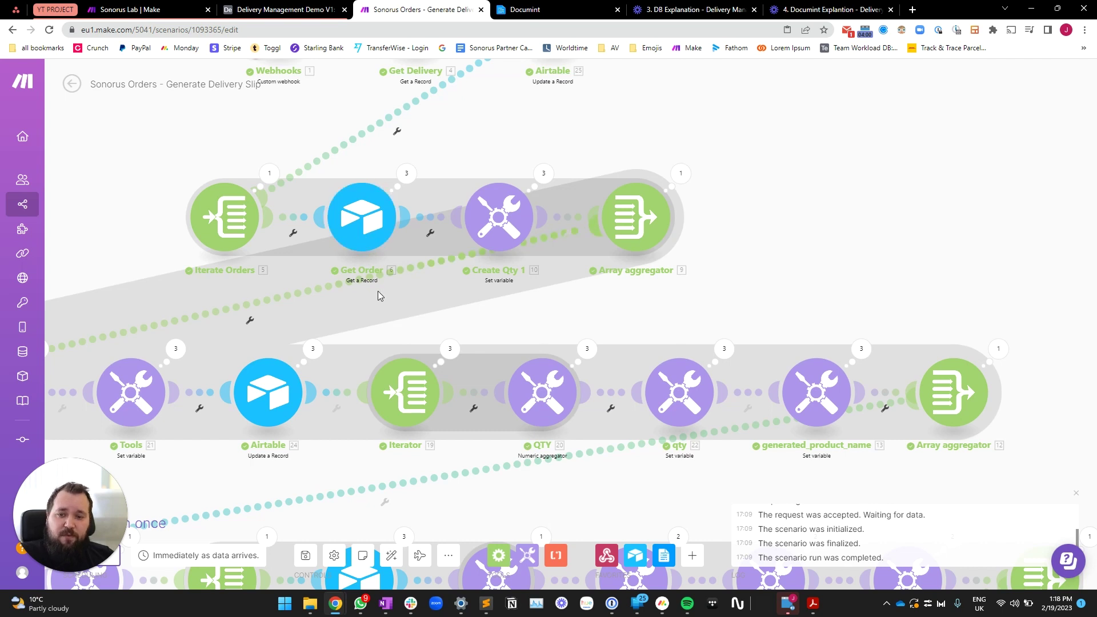
Step: Inspect the Create Qty 1 module's variable name and its mapped Qty value, and accept the settings
click(514, 228)
double_click(576, 177)
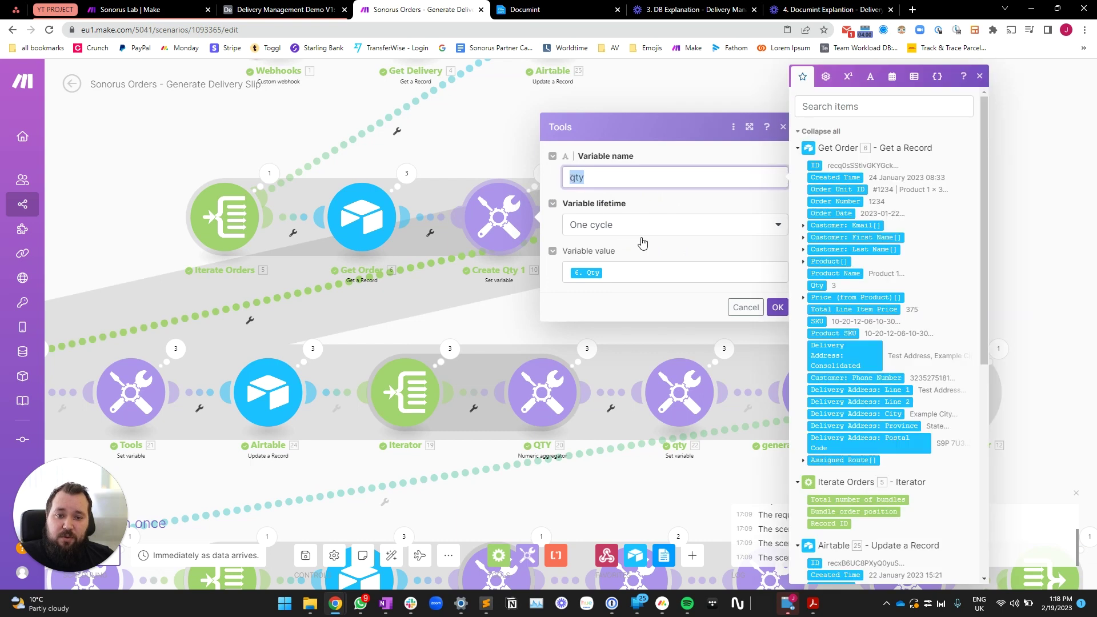
click(643, 274)
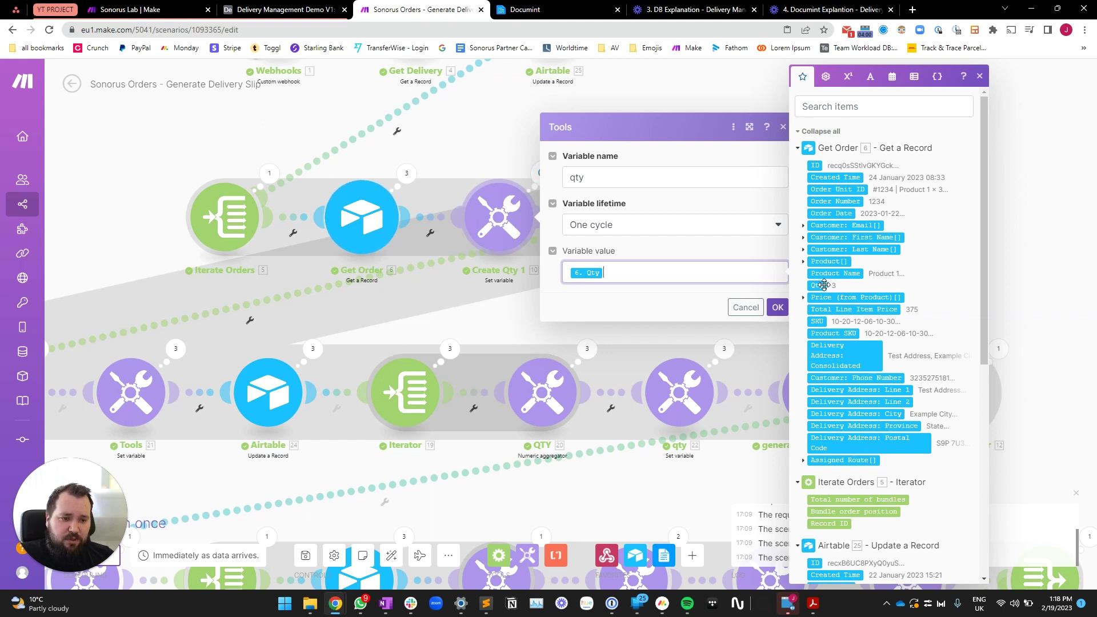
click(778, 307)
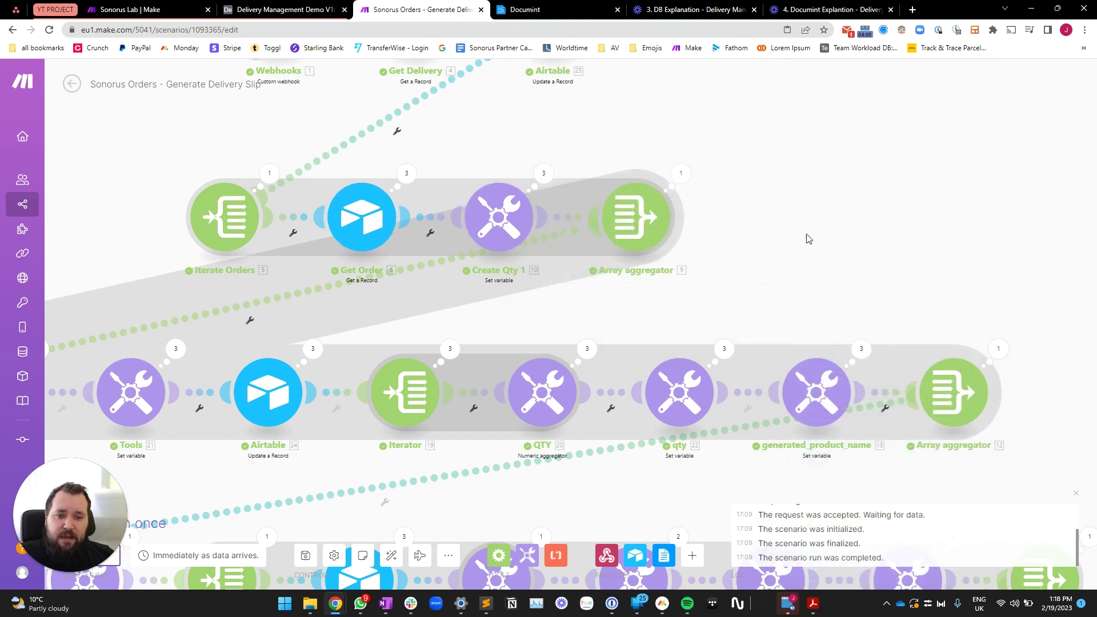
Step: Review the aggregated fields and the Product Name grouping of the Array aggregator after Create Qty 1, and accept the settings
click(635, 228)
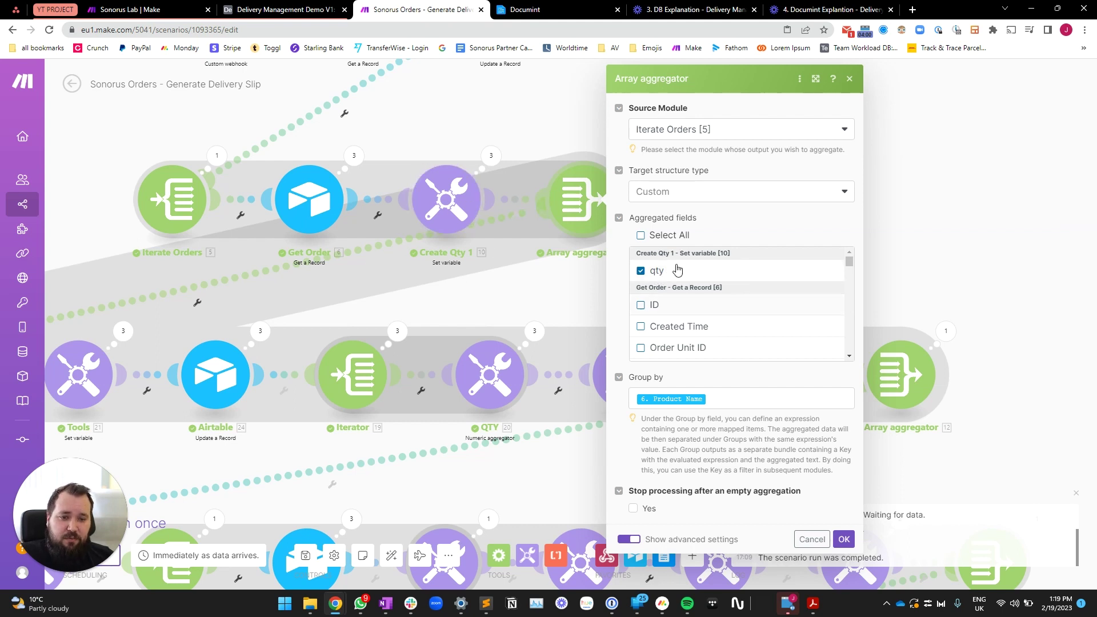
scroll(772, 309, down, 6)
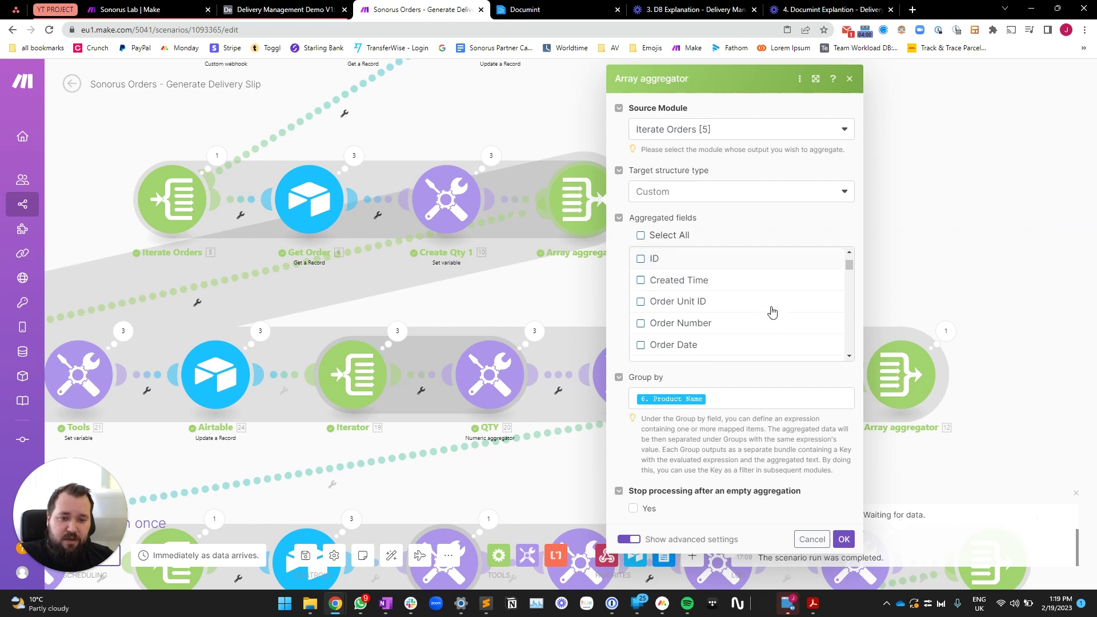
scroll(771, 309, up, 3)
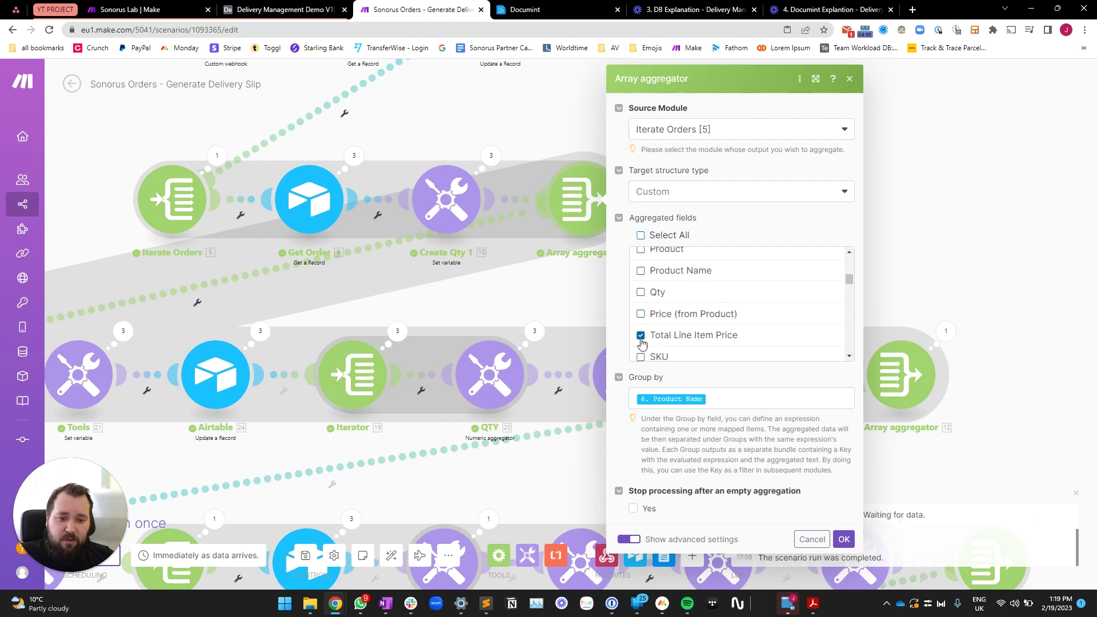
scroll(754, 340, down, 10)
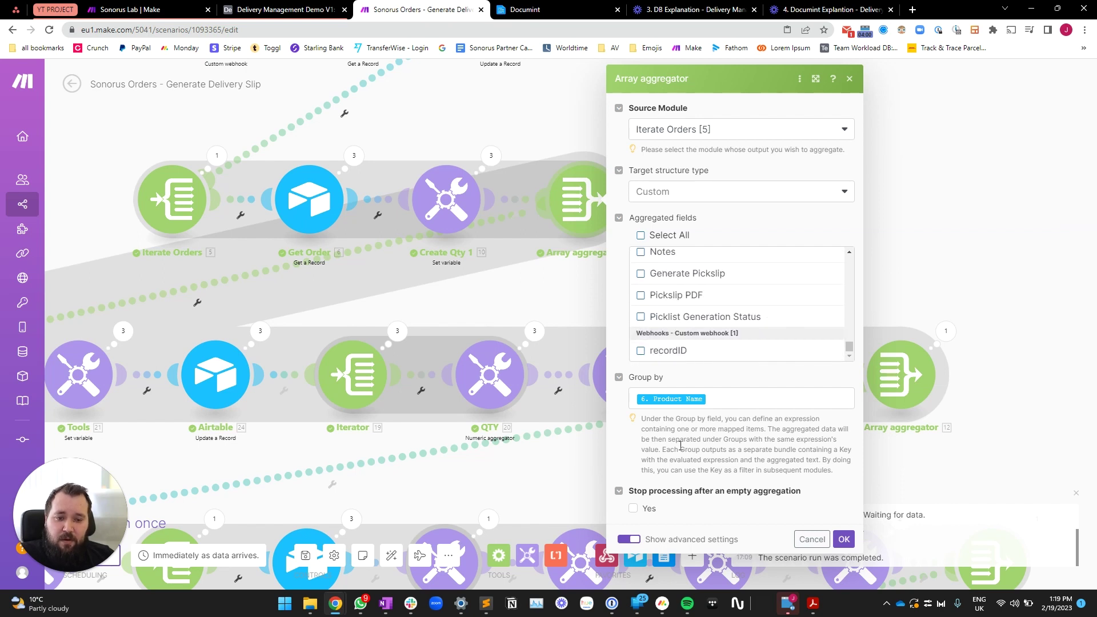
click(735, 402)
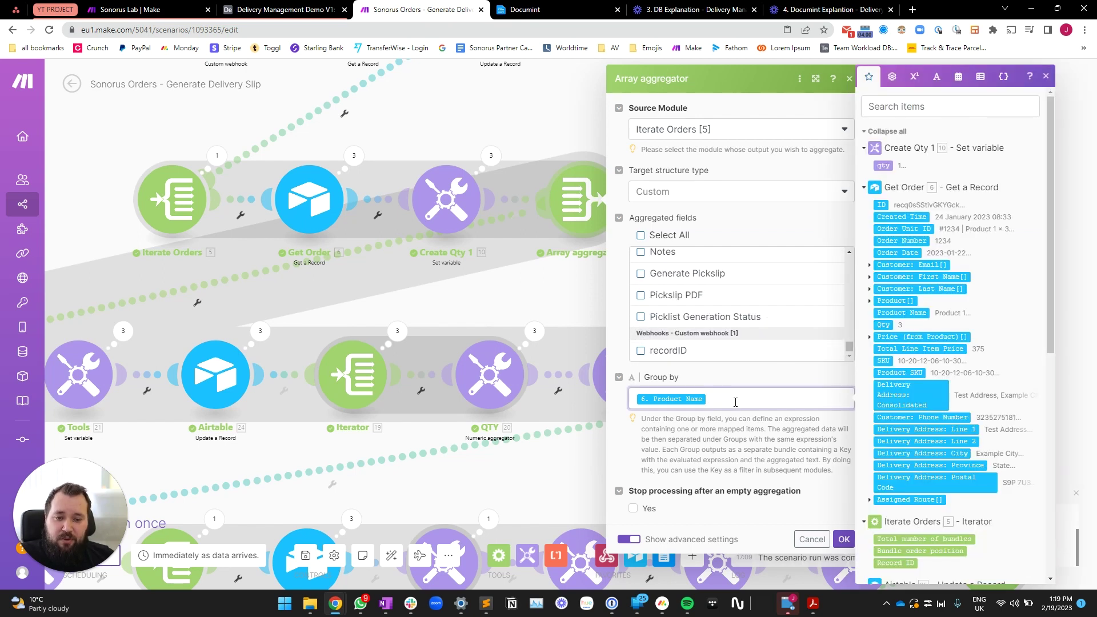
click(768, 435)
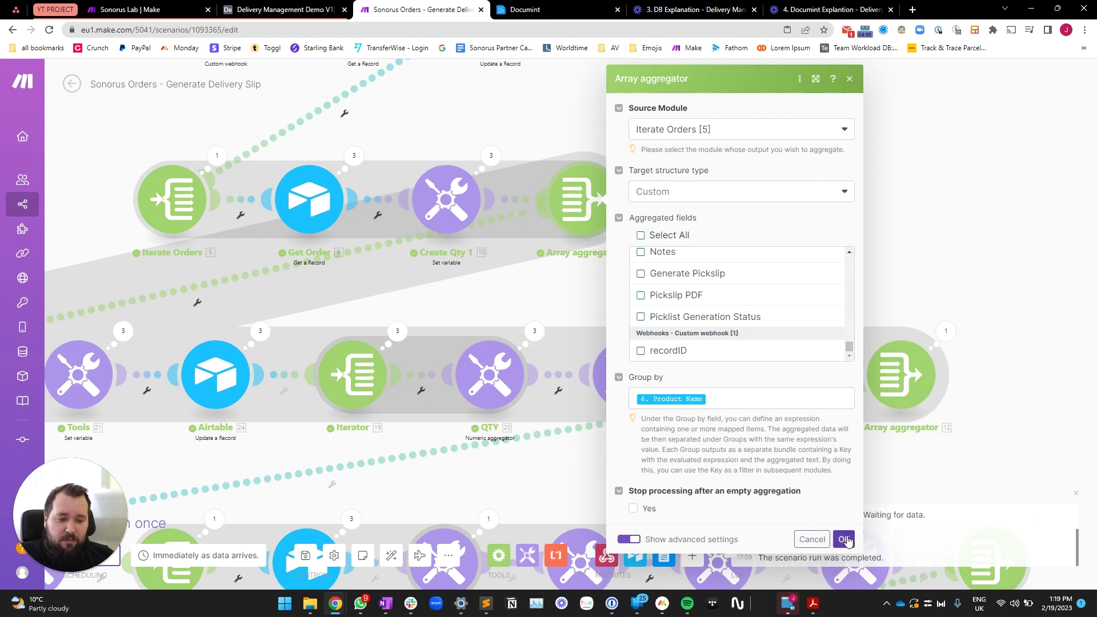
click(844, 539)
Step: Open the first Iterator in the row below the order modules and inspect its array mapping from the Array aggregator
drag(539, 294, 866, 132)
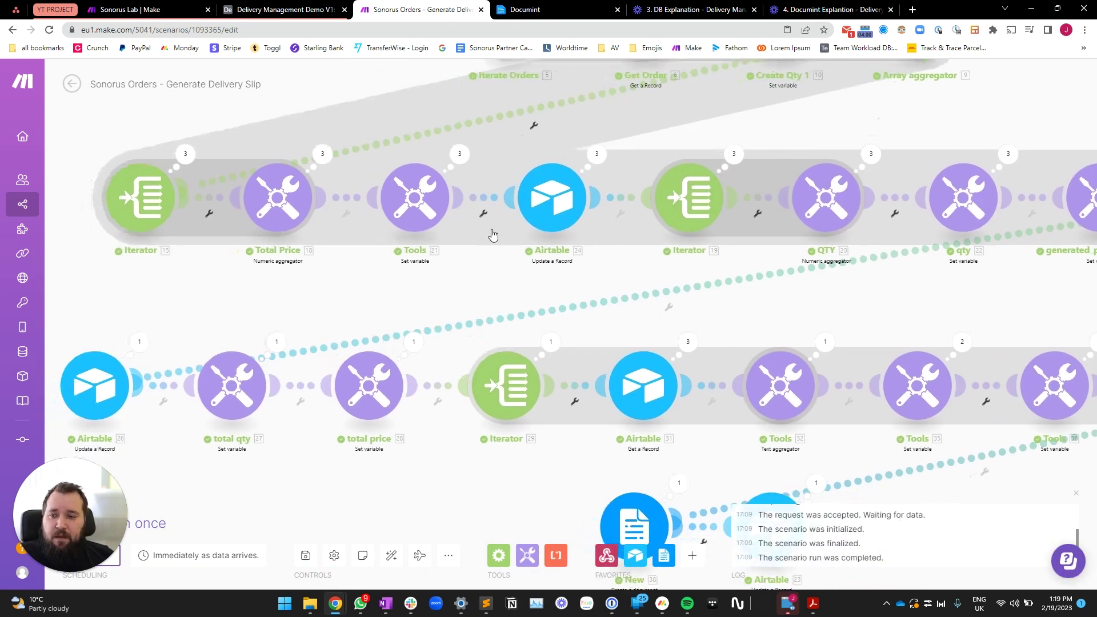
scroll(245, 314, down, 2)
drag(254, 322, 258, 338)
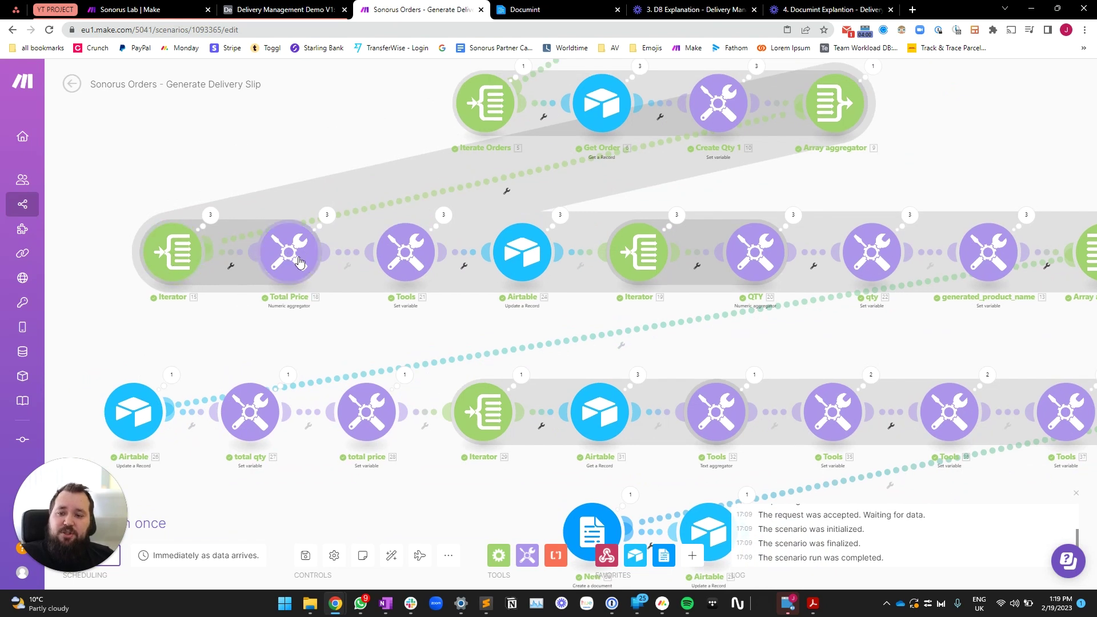
scroll(419, 311, down, 2)
scroll(240, 282, up, 2)
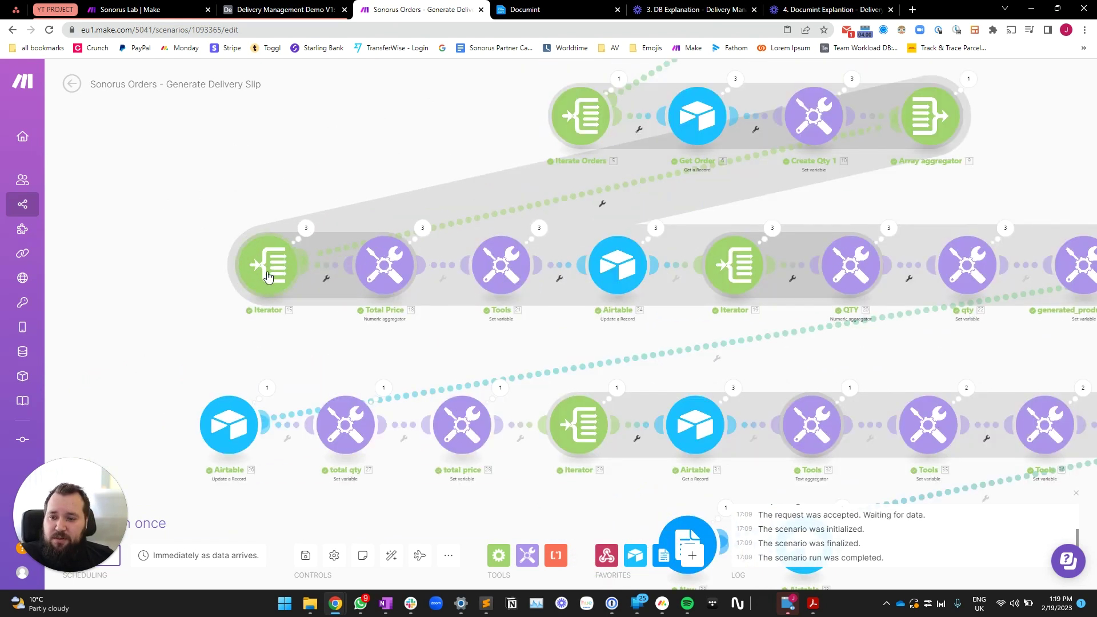
click(267, 276)
click(404, 276)
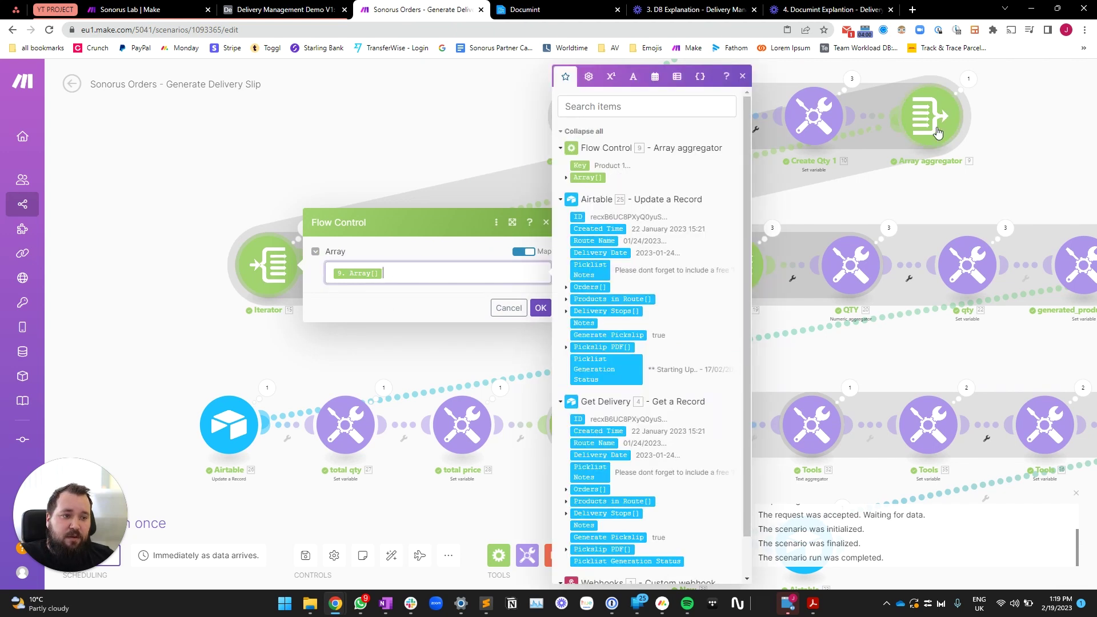
Step: Inspect the Array aggregator's run output, expanding each product bundle's array to show its qty and Total Line Item Price
click(967, 78)
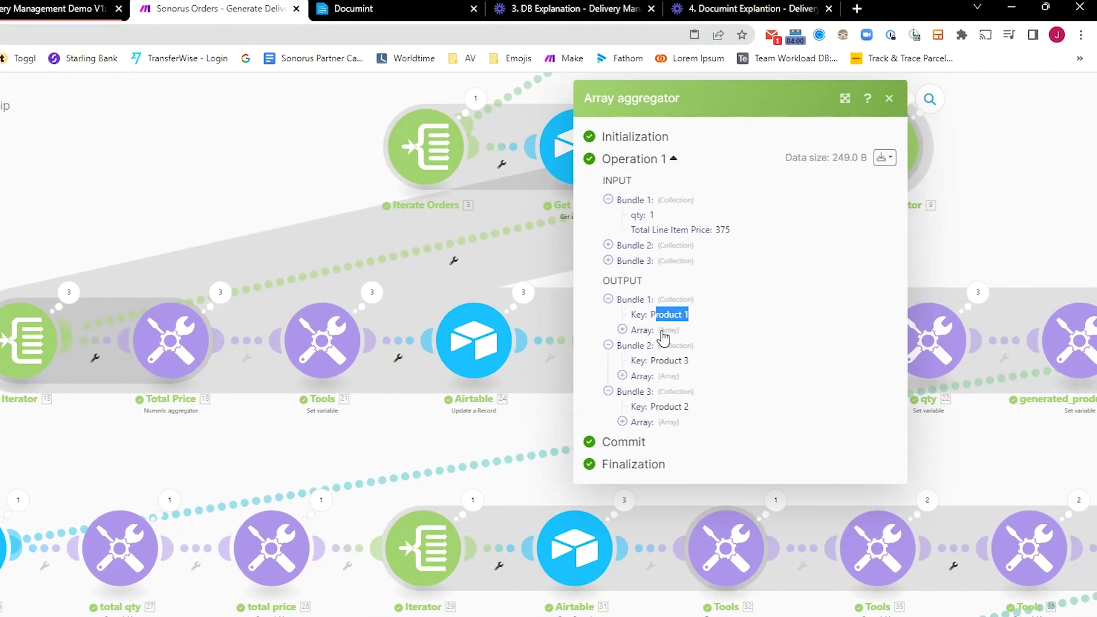
click(661, 330)
click(636, 345)
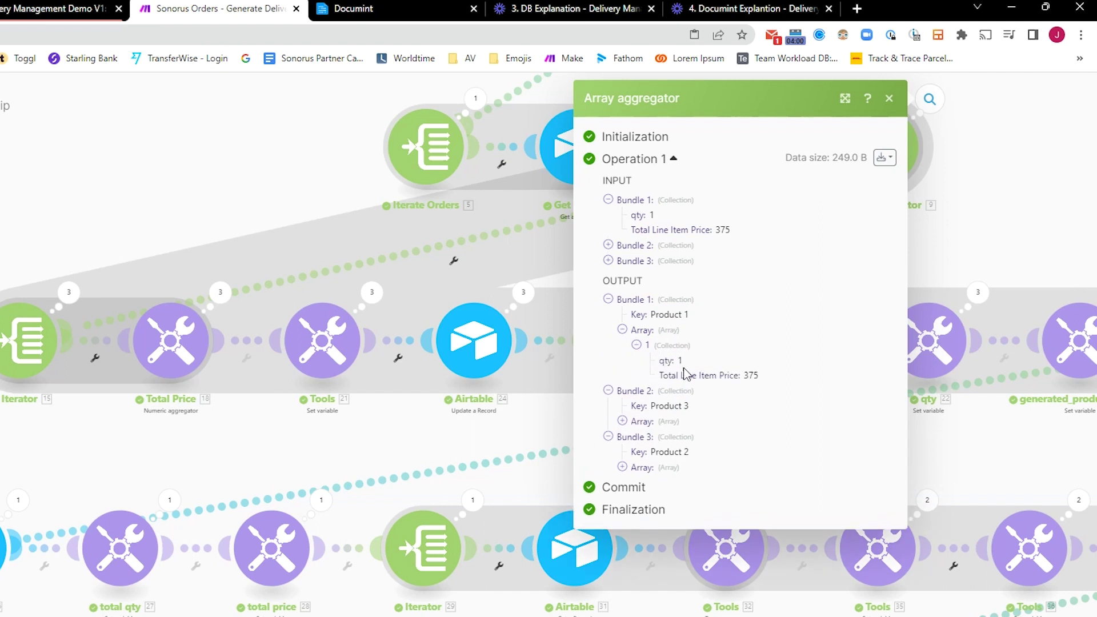
drag(758, 375, 743, 376)
click(696, 424)
click(694, 437)
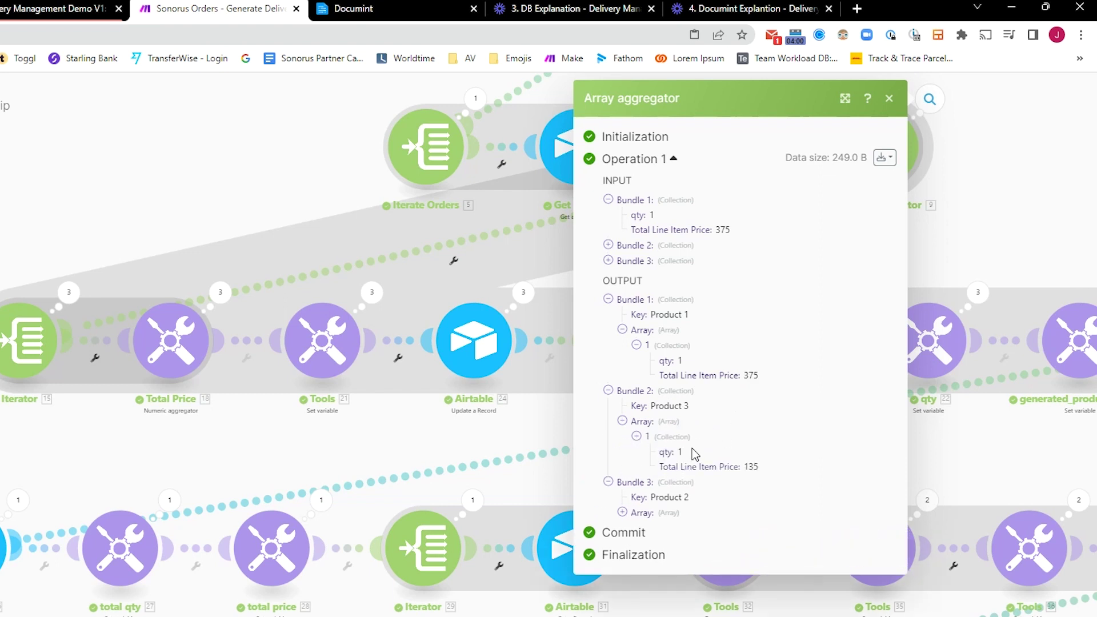
click(665, 514)
click(681, 528)
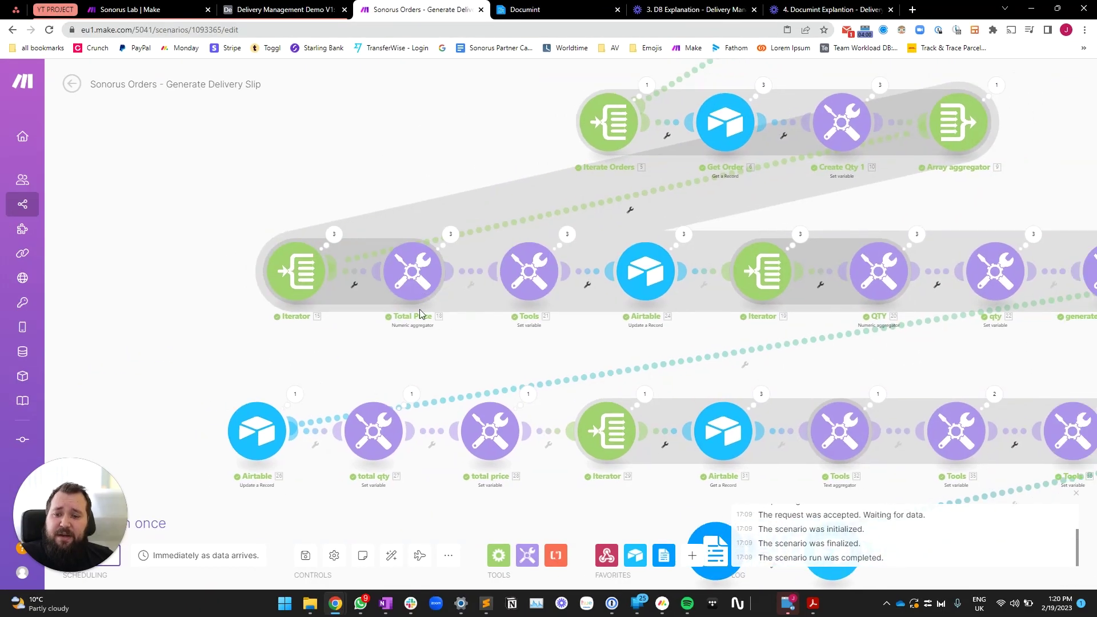
Step: Inspect the Total Price numeric aggregator's SUM function and its Total Line Item Price mapping, and close the settings
click(432, 281)
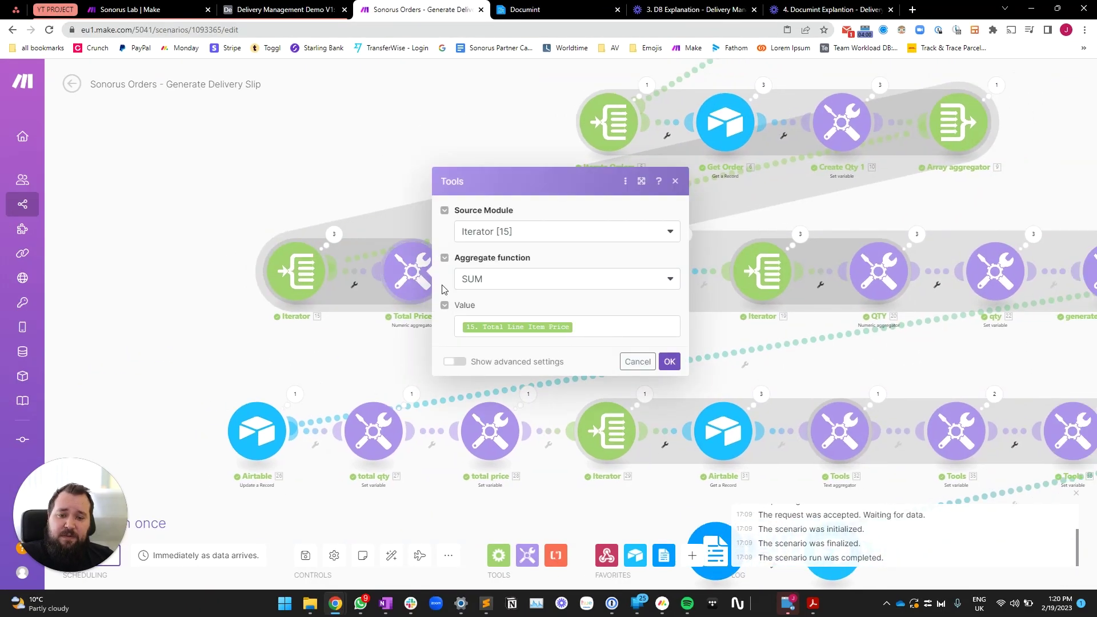
click(591, 331)
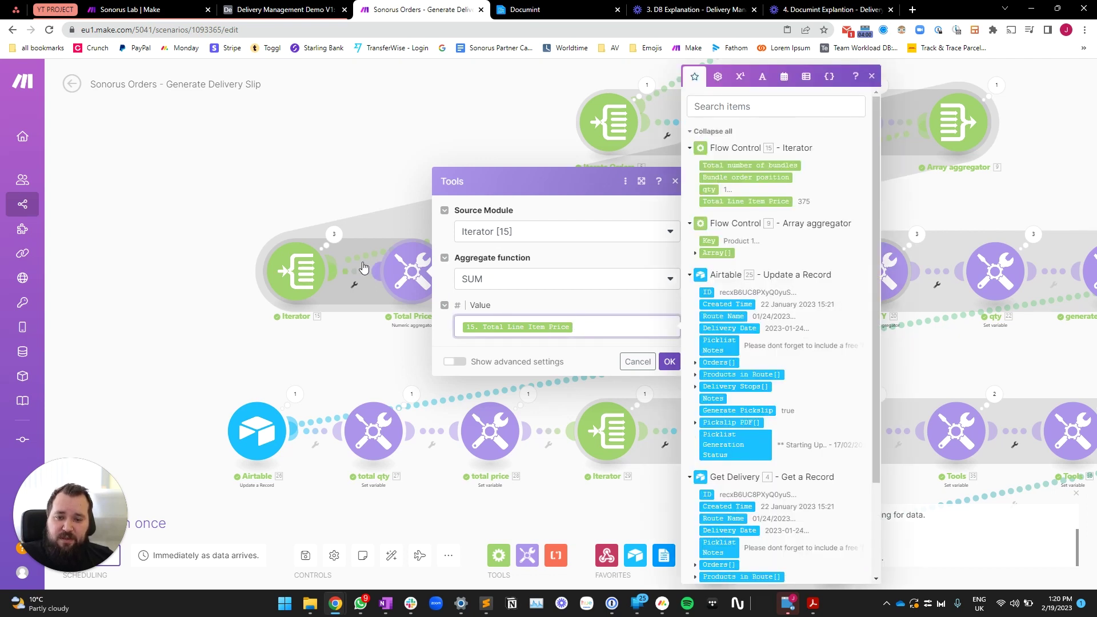
click(311, 358)
Step: Open the Set variable module after Total Price and inspect its price variable name and mapped result value
drag(521, 350, 435, 350)
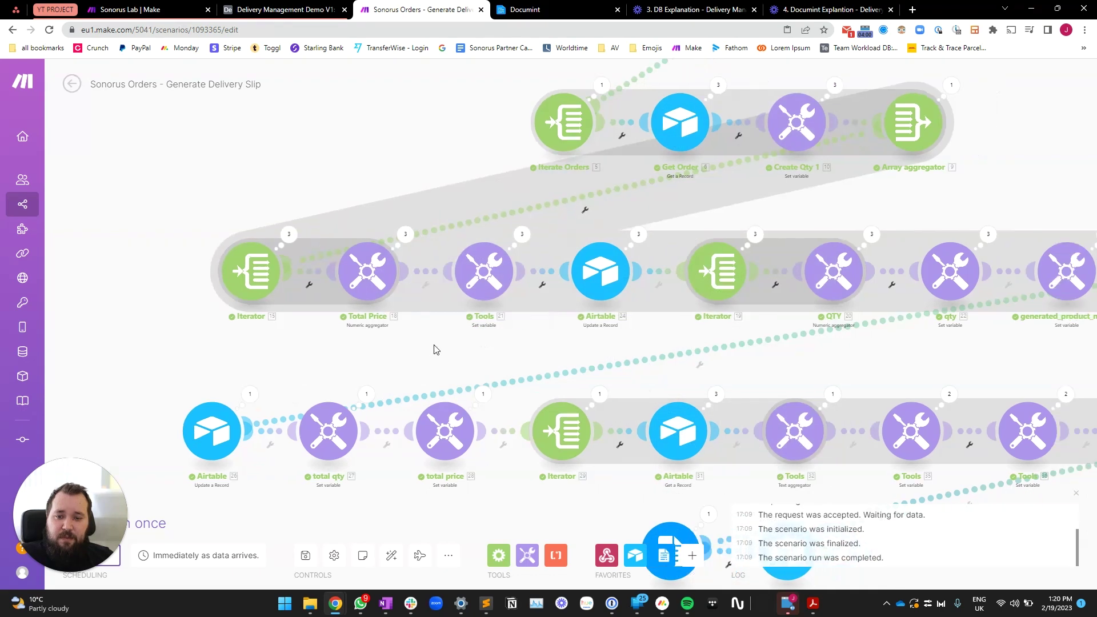
click(438, 280)
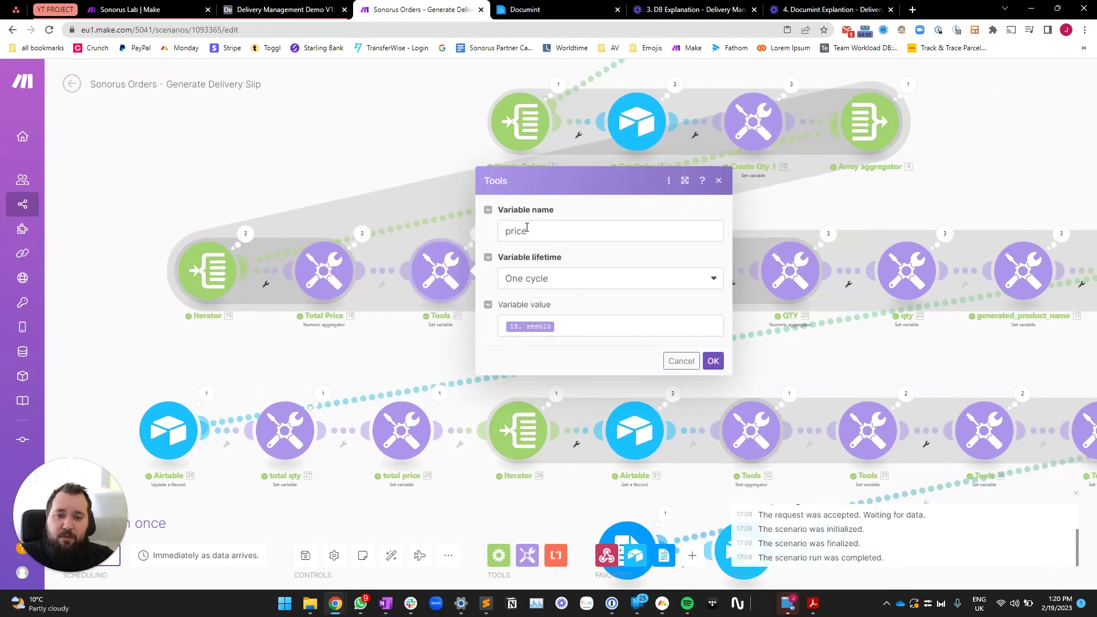
double_click(526, 229)
click(579, 326)
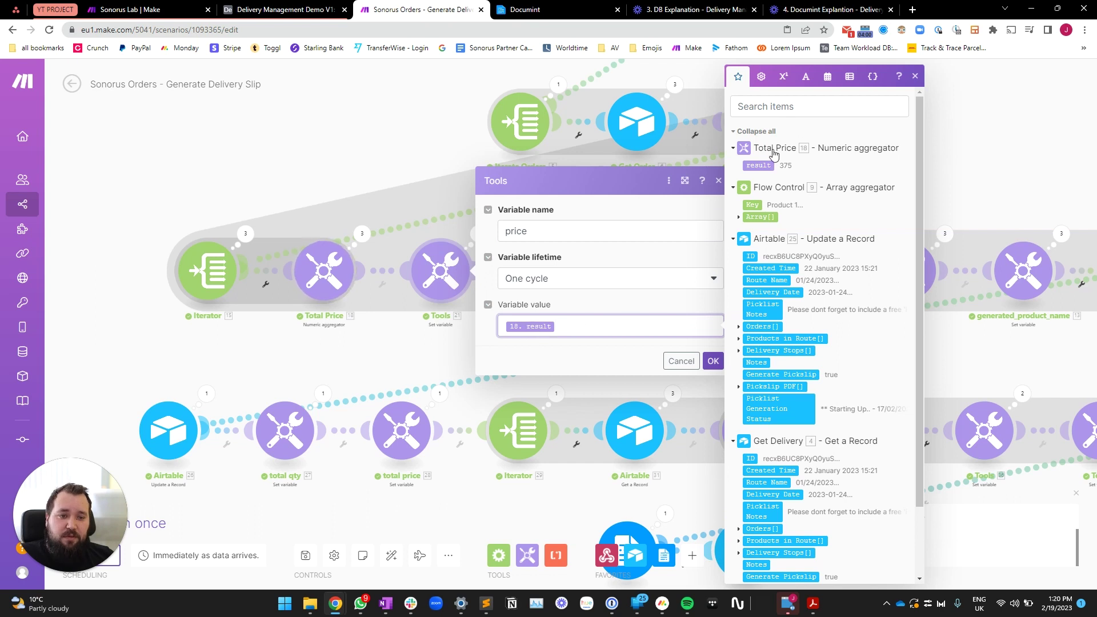
Step: Open the Airtable Update a Record module between the Tools variable and the second Iterator, and inspect its Picklist Generation Status mapping
click(411, 337)
drag(582, 326, 442, 337)
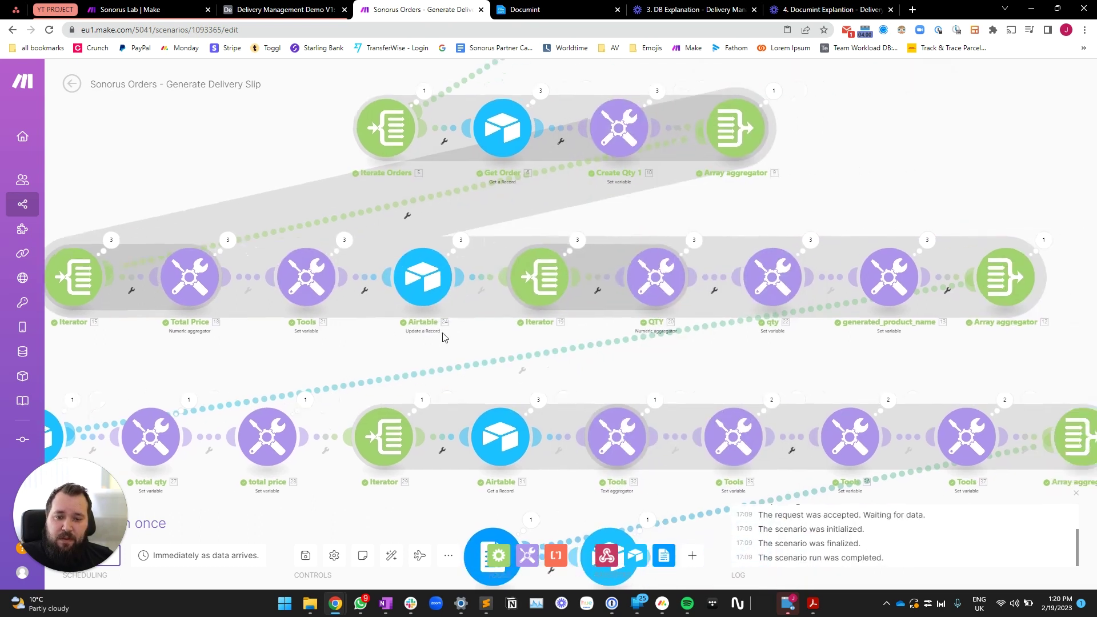
click(426, 283)
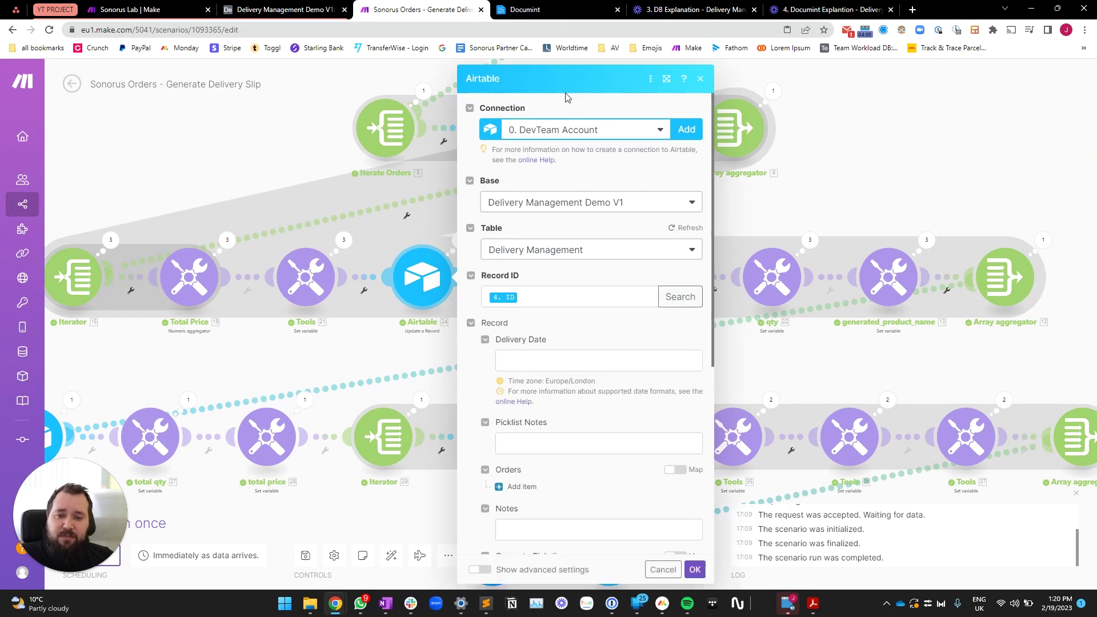
scroll(611, 311, down, 5)
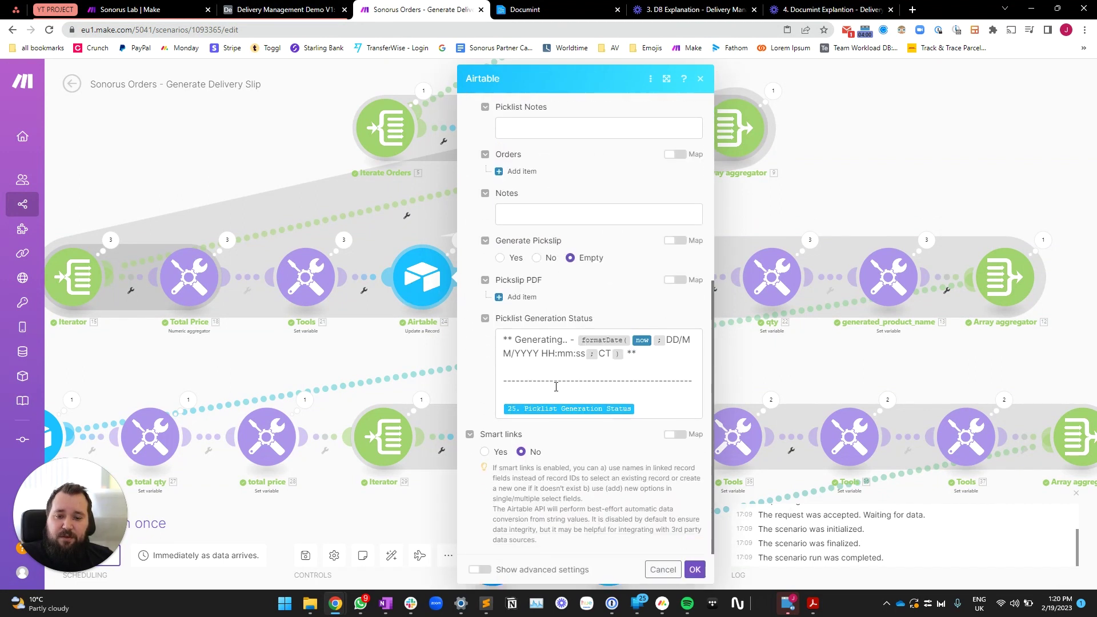
drag(504, 339, 656, 424)
click(649, 411)
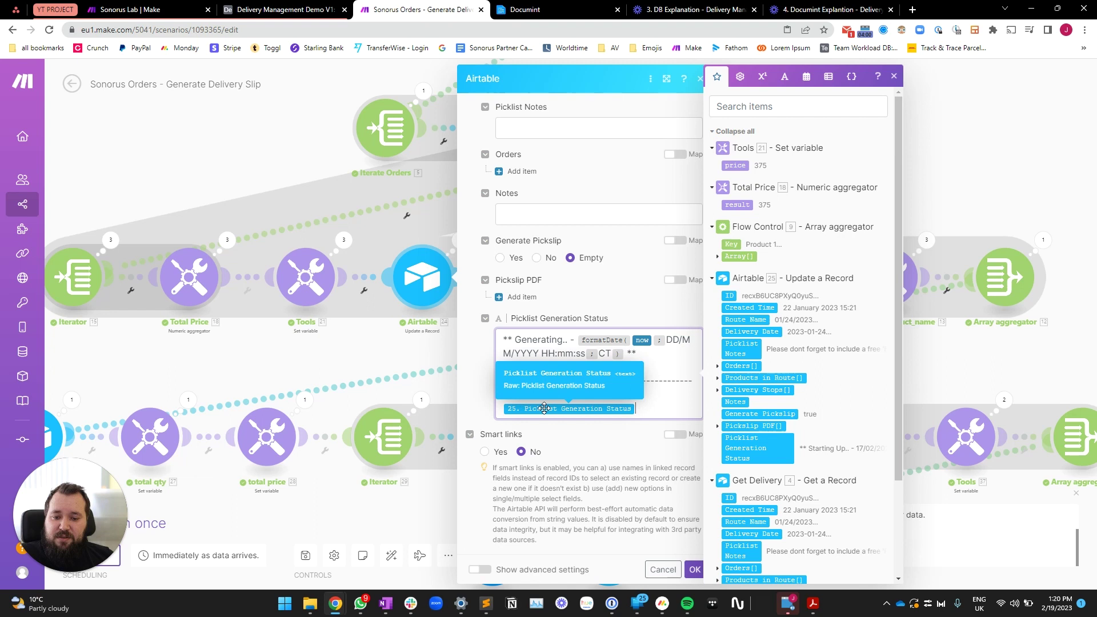
click(363, 366)
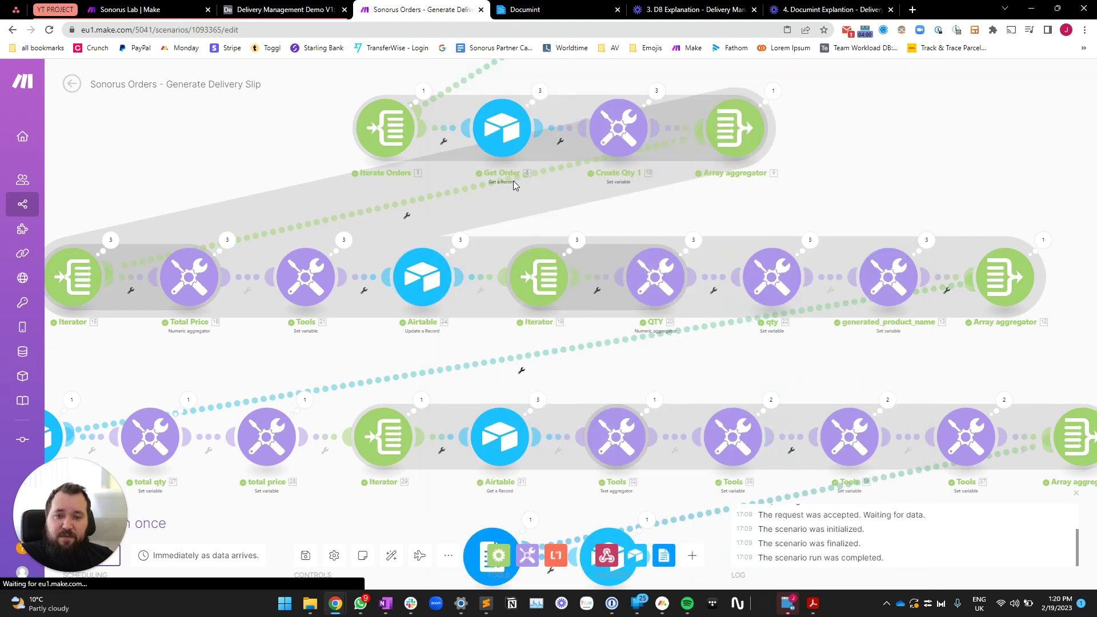
Step: Open the Iterator that follows the Airtable update in the second grouped row and inspect its array mapping
drag(746, 210, 663, 352)
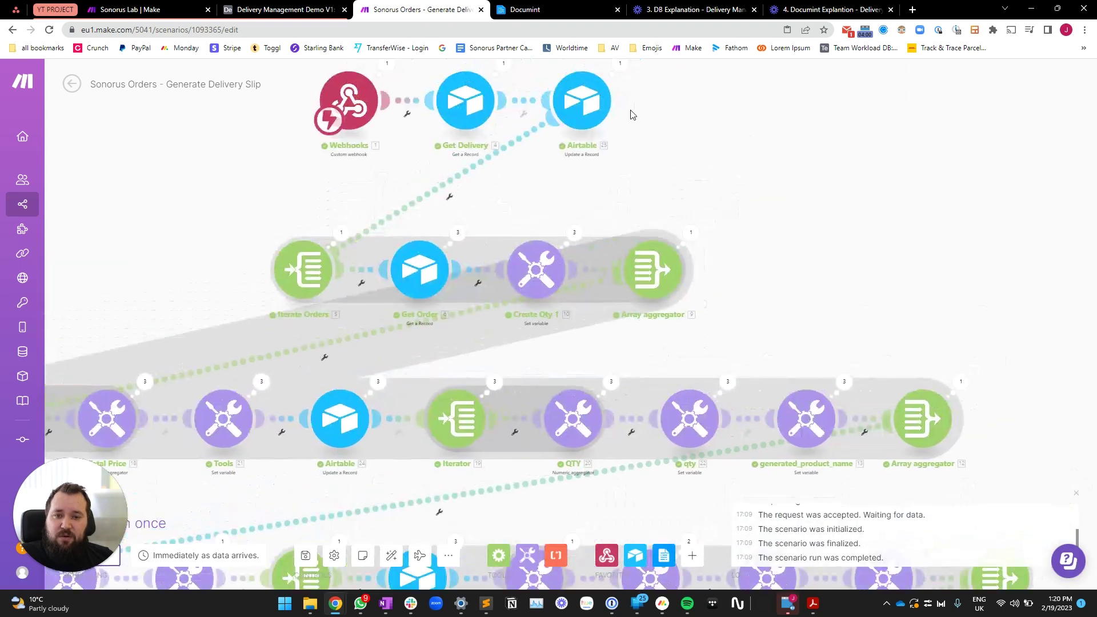
drag(435, 509, 383, 357)
scroll(401, 344, up, 1)
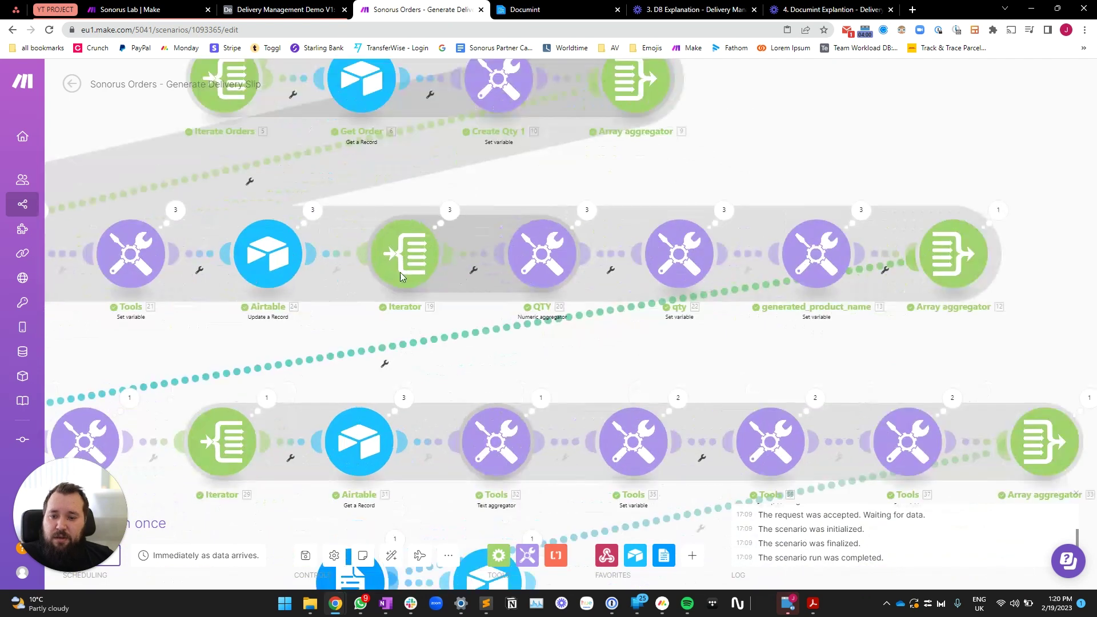
scroll(267, 324, down, 2)
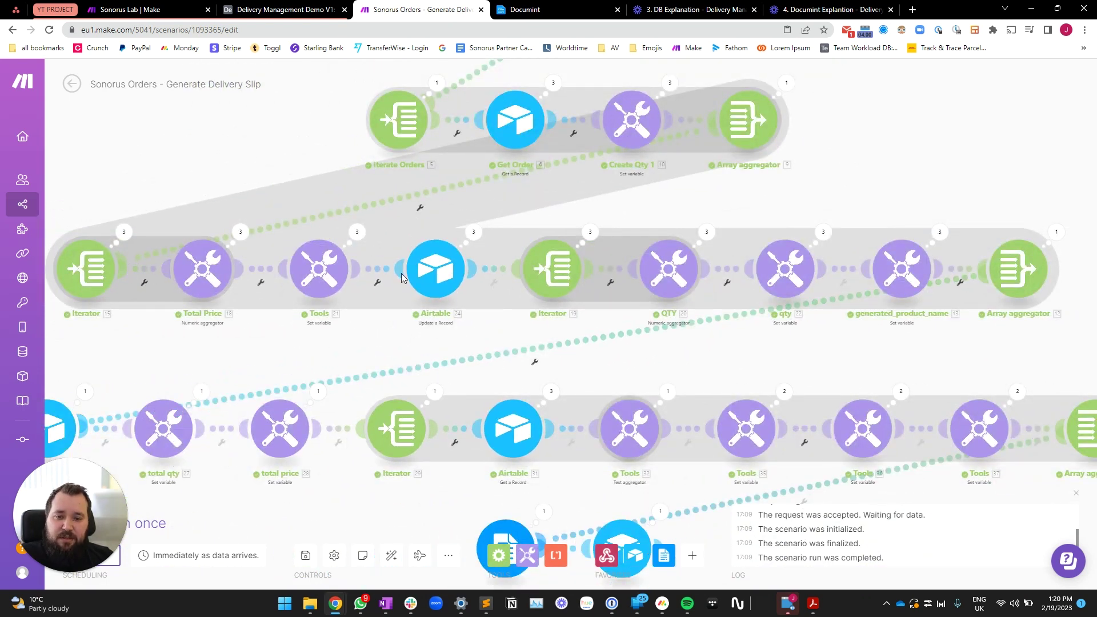
click(529, 290)
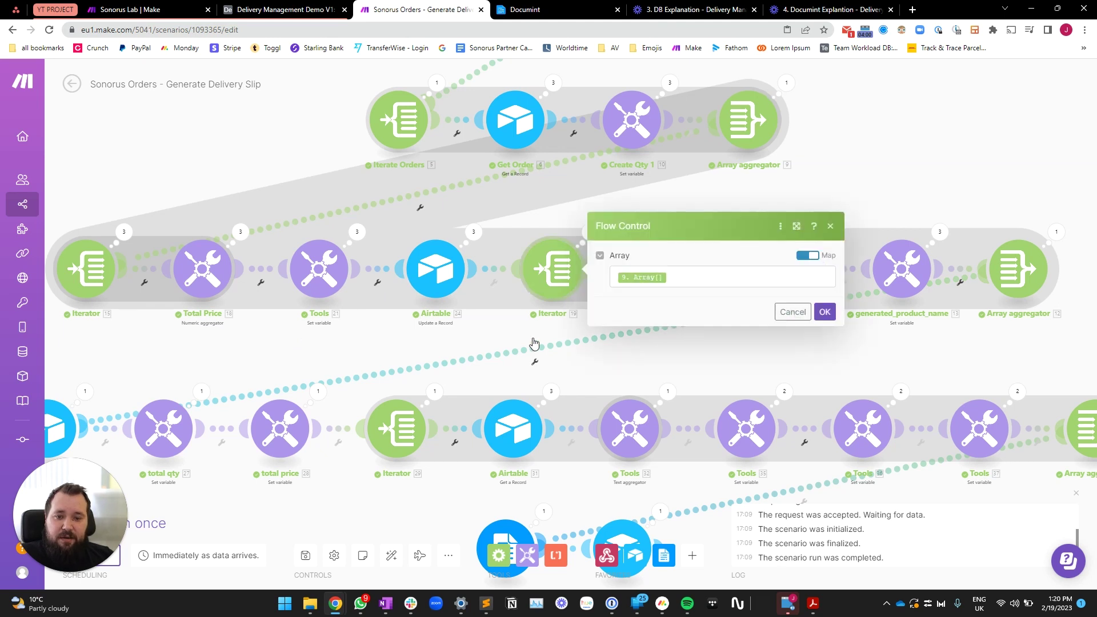
click(539, 360)
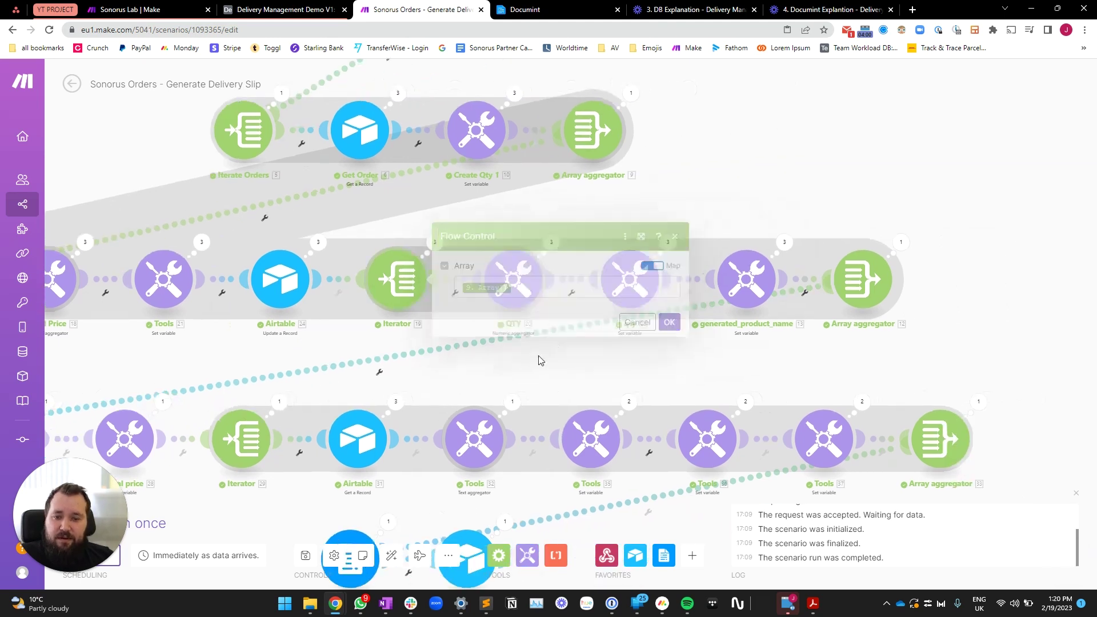
Step: Inspect the QTY numeric aggregator's function and value, and the variable name and mapped result of the qty Set variable module
click(515, 297)
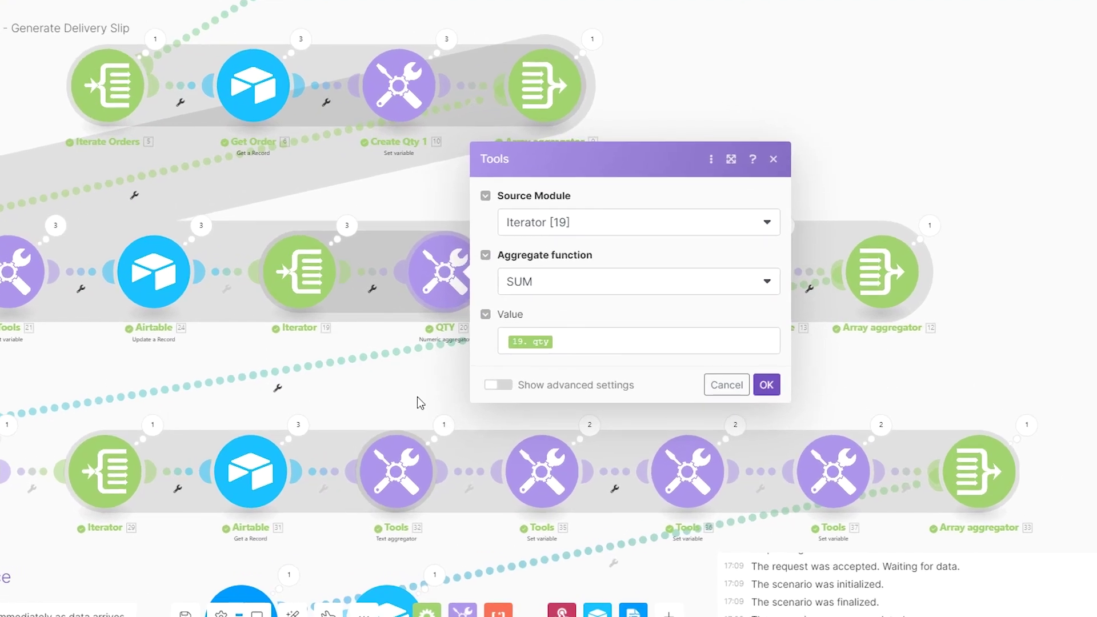
click(418, 397)
drag(646, 388, 520, 392)
click(456, 285)
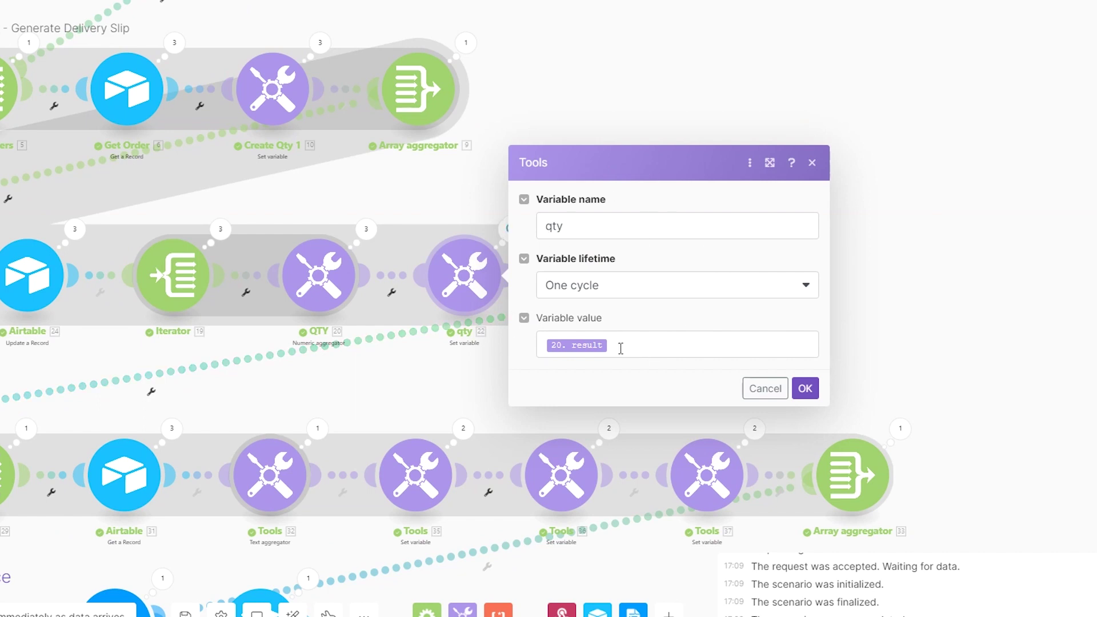
click(462, 379)
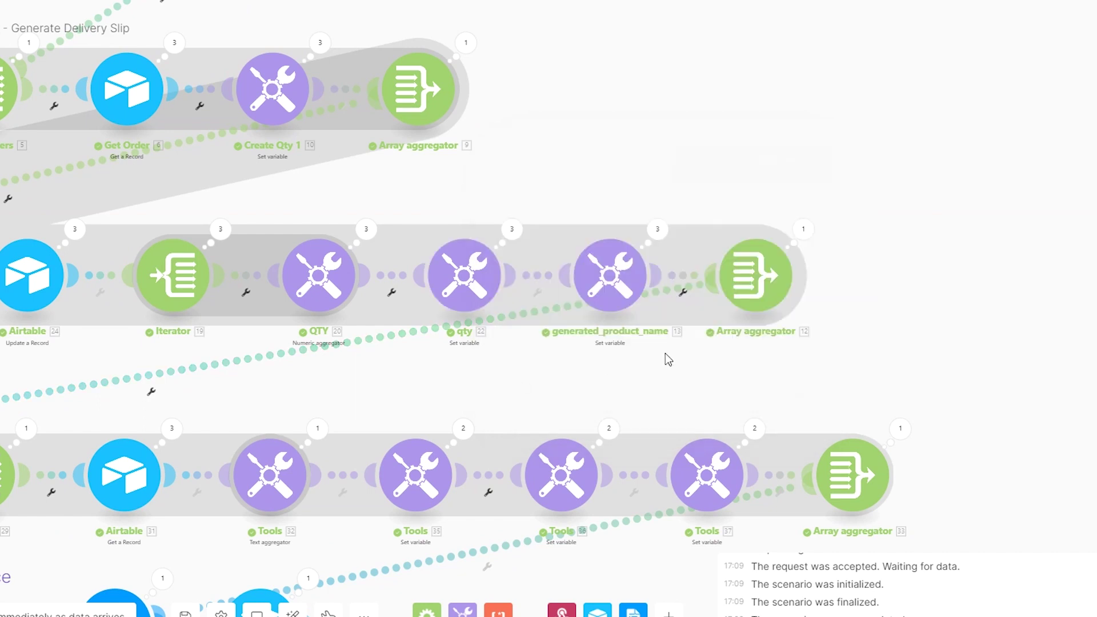
Step: Open the generated_product_name Set variable module and inspect its variable name and the Key mapped as its value
drag(665, 356, 531, 353)
click(483, 287)
drag(555, 224, 701, 224)
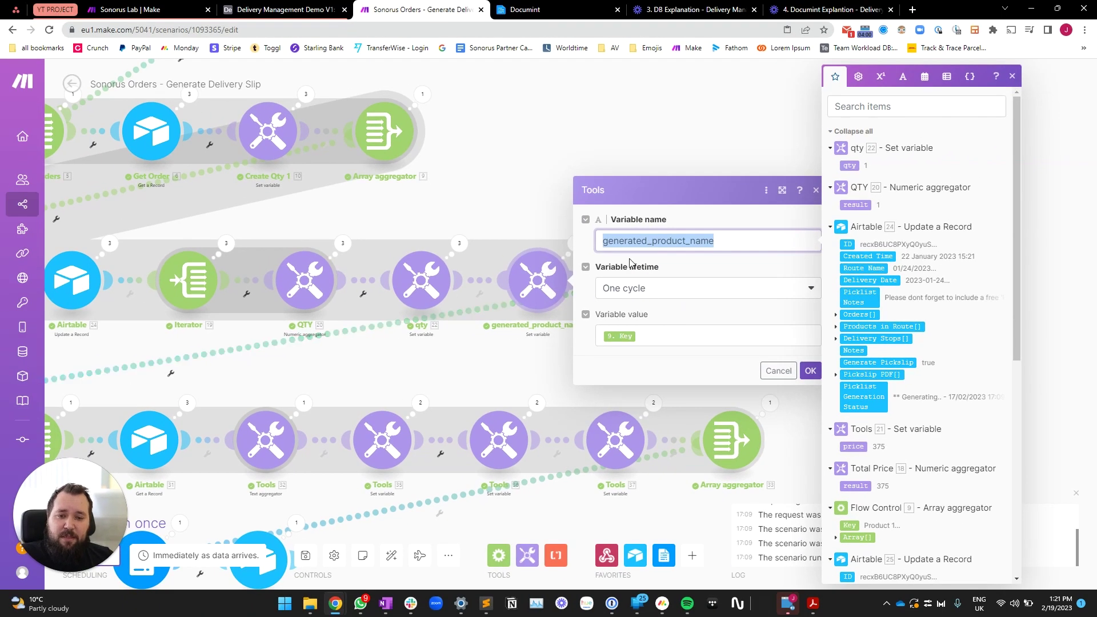
drag(607, 241, 724, 244)
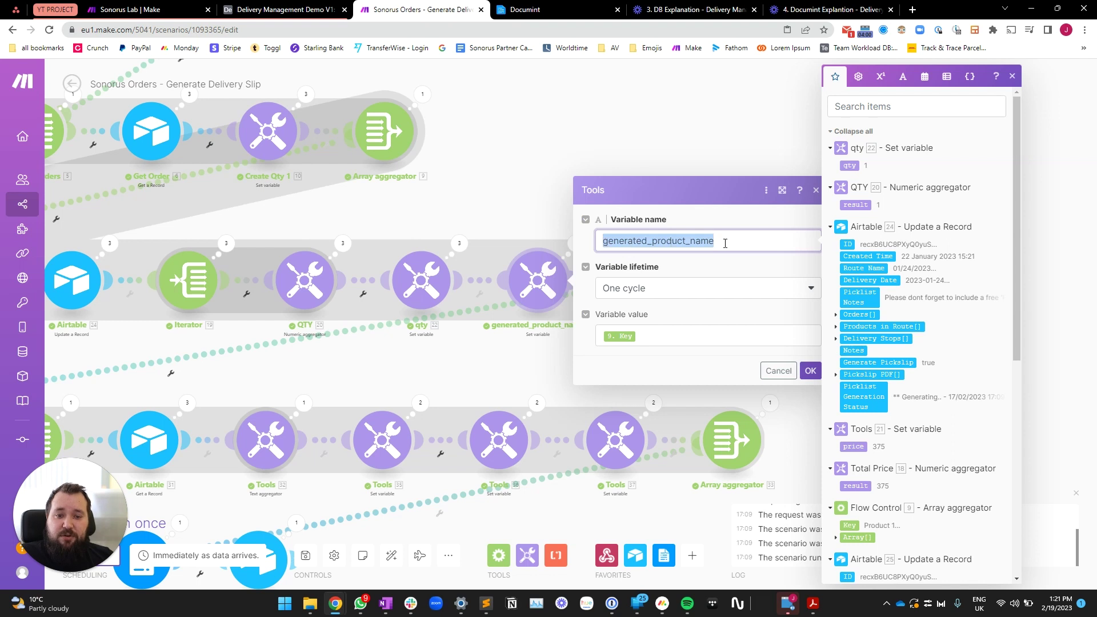
click(690, 342)
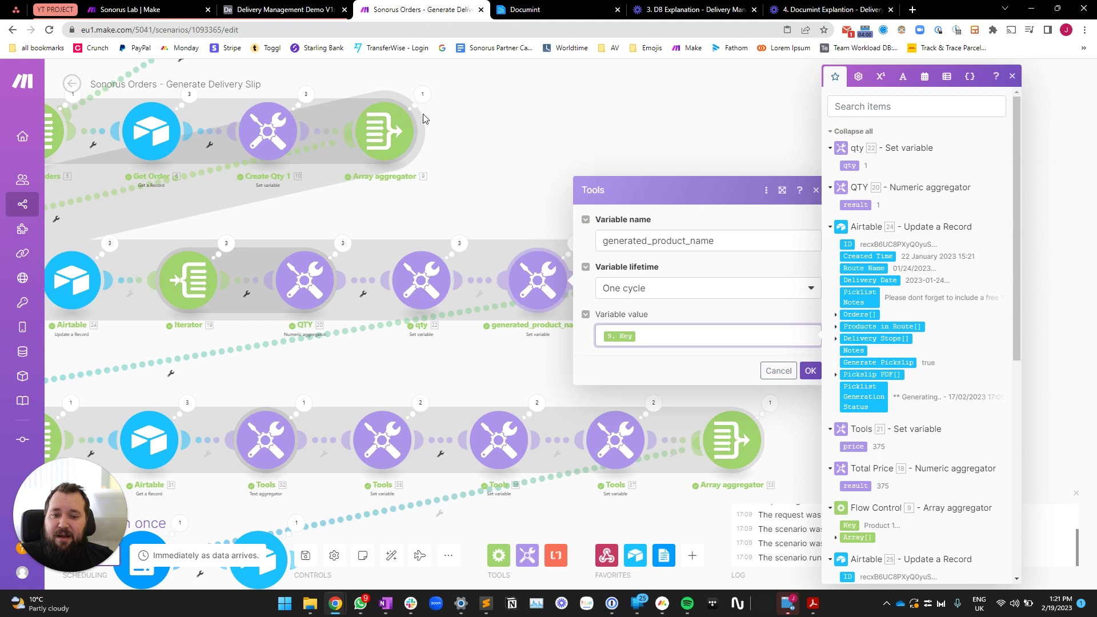
click(512, 197)
Step: Review the aggregated fields selected in the Array aggregator after generated_product_name, including qty, price and Picklist Generation Status, and close its settings
drag(691, 346, 566, 328)
click(518, 257)
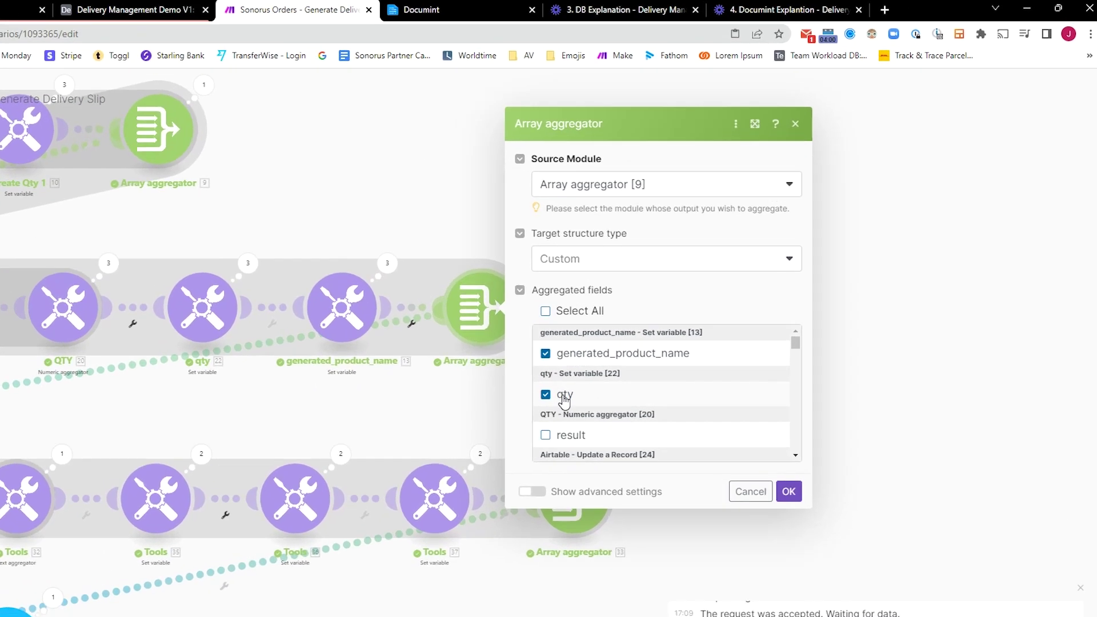
scroll(622, 416, down, 10)
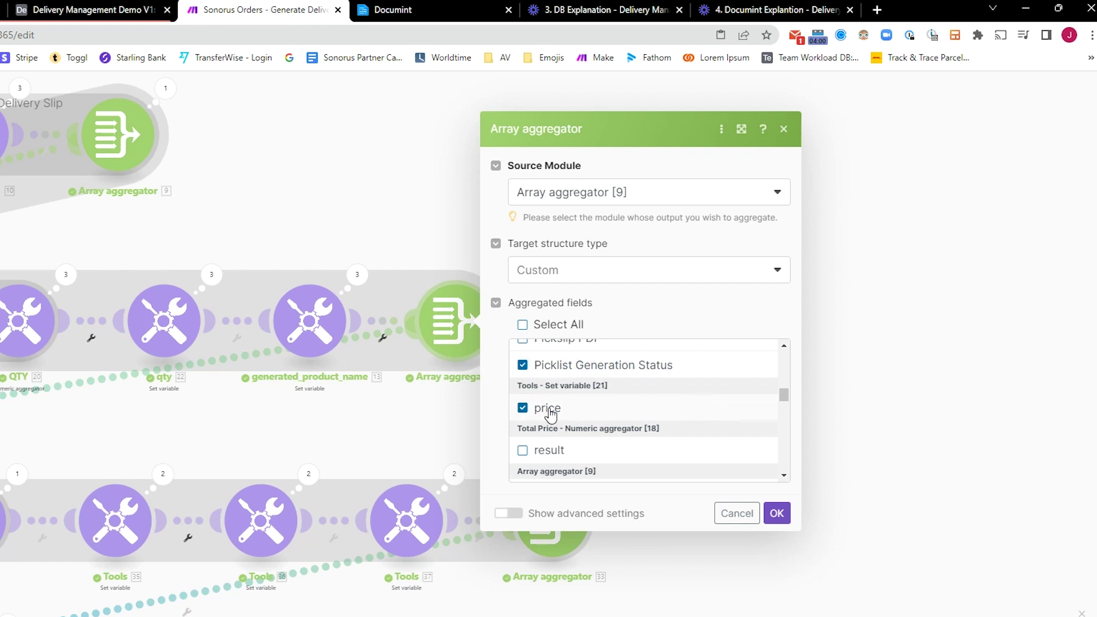
drag(201, 393, 375, 428)
scroll(718, 407, down, 5)
scroll(729, 410, down, 10)
scroll(728, 435, up, 15)
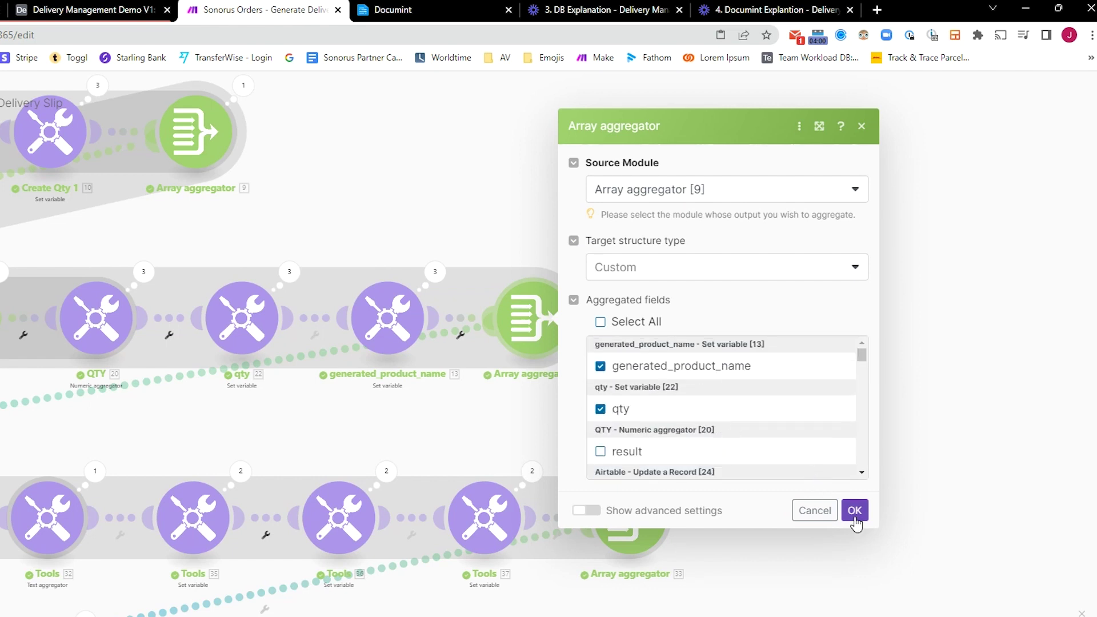
click(855, 515)
Step: Open the Airtable Update a Record module before total qty and inspect its Picklist Generation Status message
drag(506, 318, 991, 256)
drag(418, 451, 428, 392)
click(228, 286)
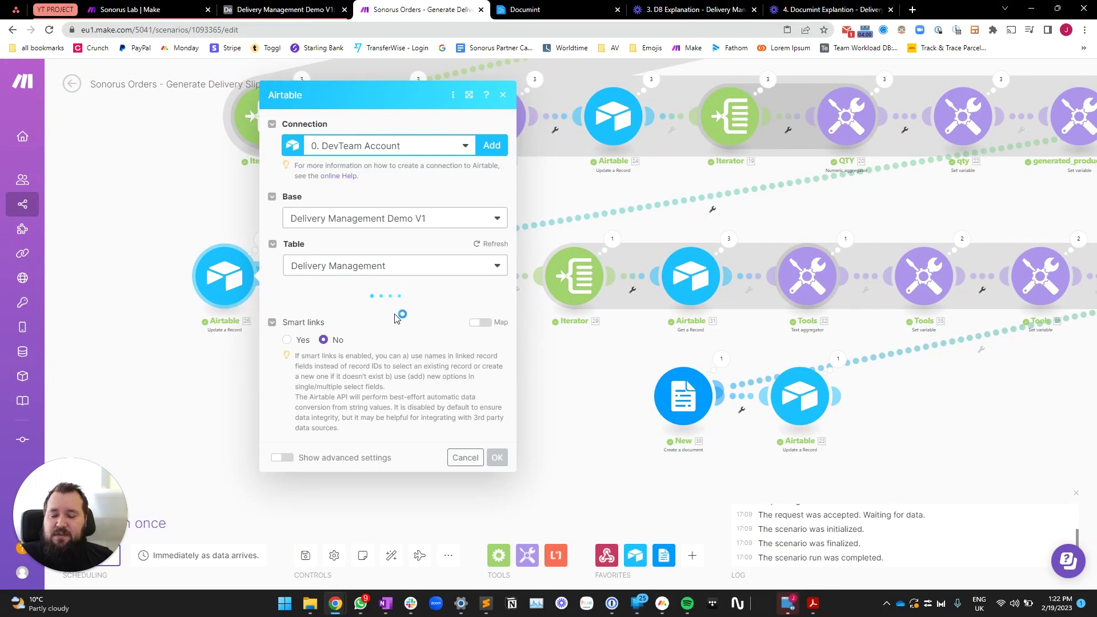
scroll(382, 390, down, 5)
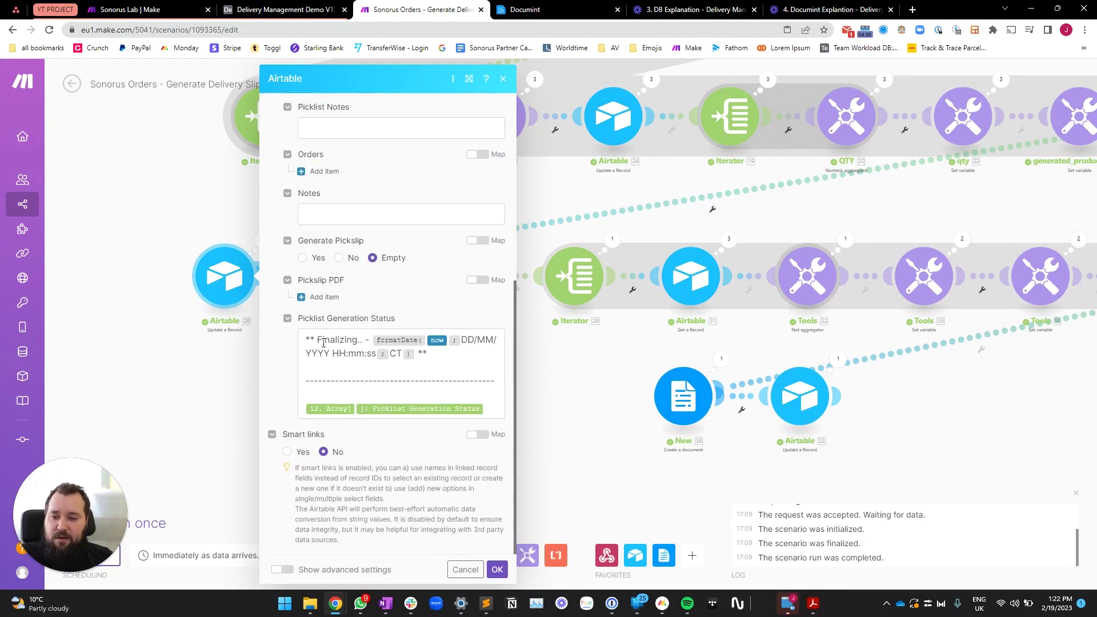
click(153, 381)
Step: Open the total qty Set variable module, check its variable name and value, and close it
scroll(409, 392, down, 6)
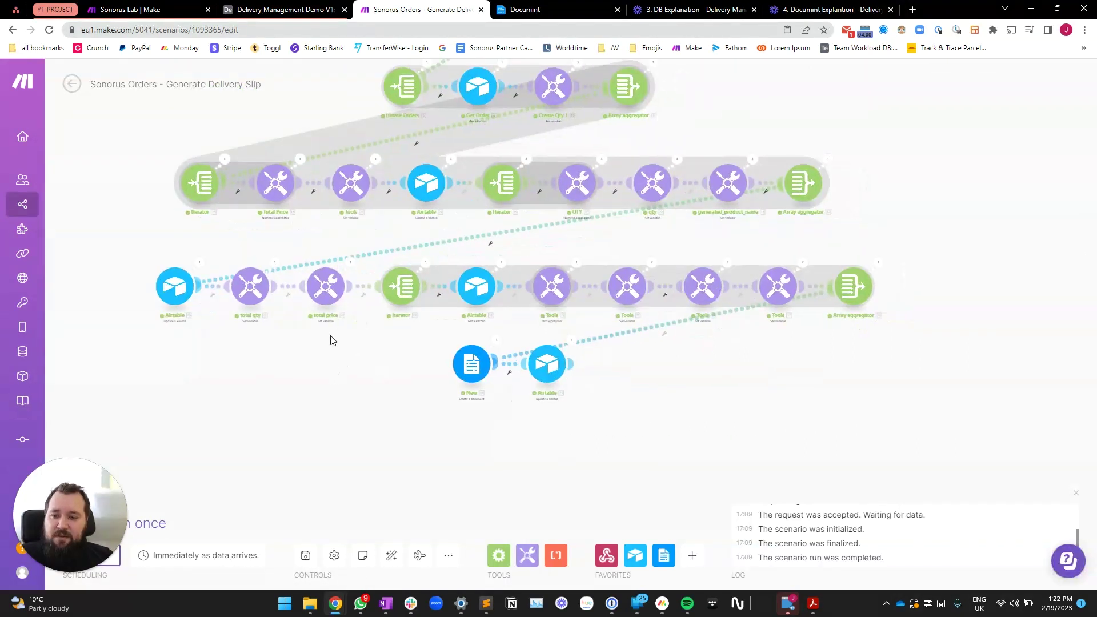
scroll(292, 334, up, 4)
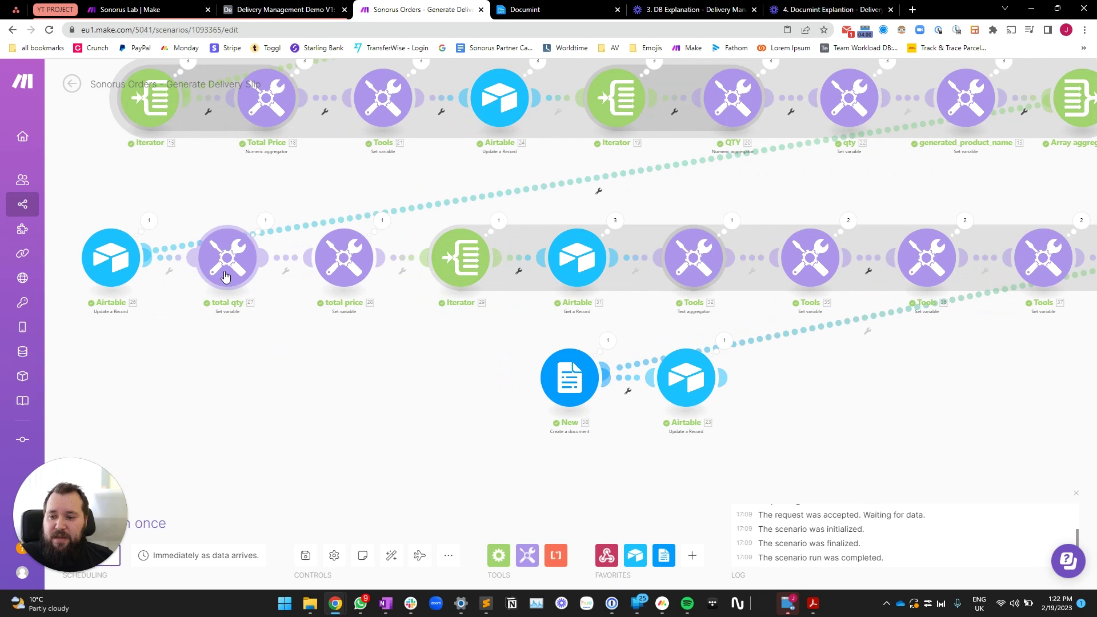
click(226, 277)
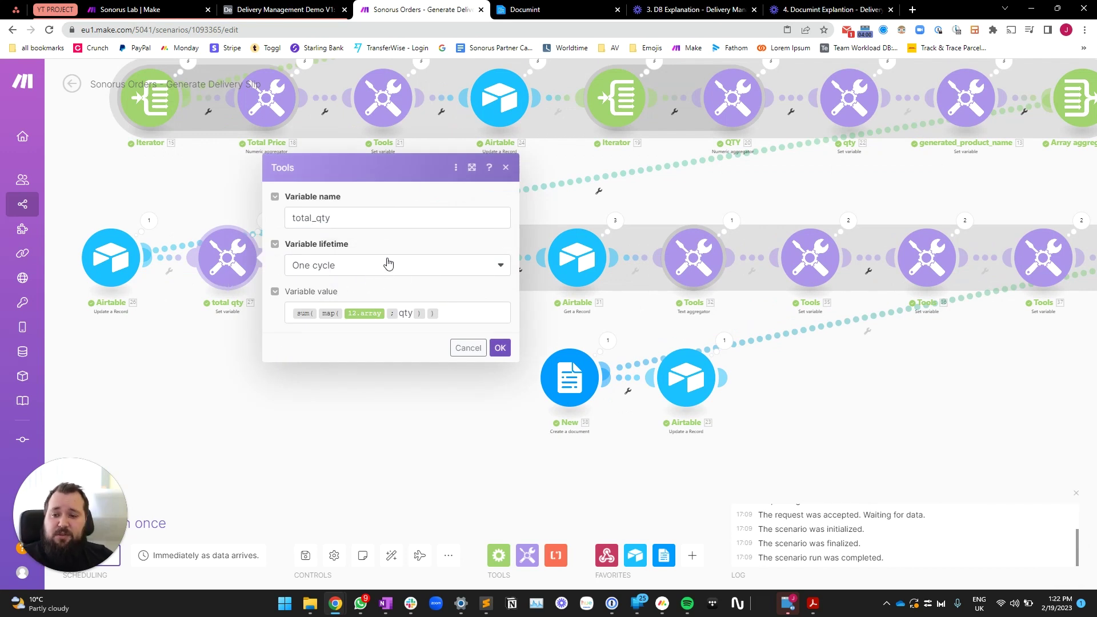
click(388, 403)
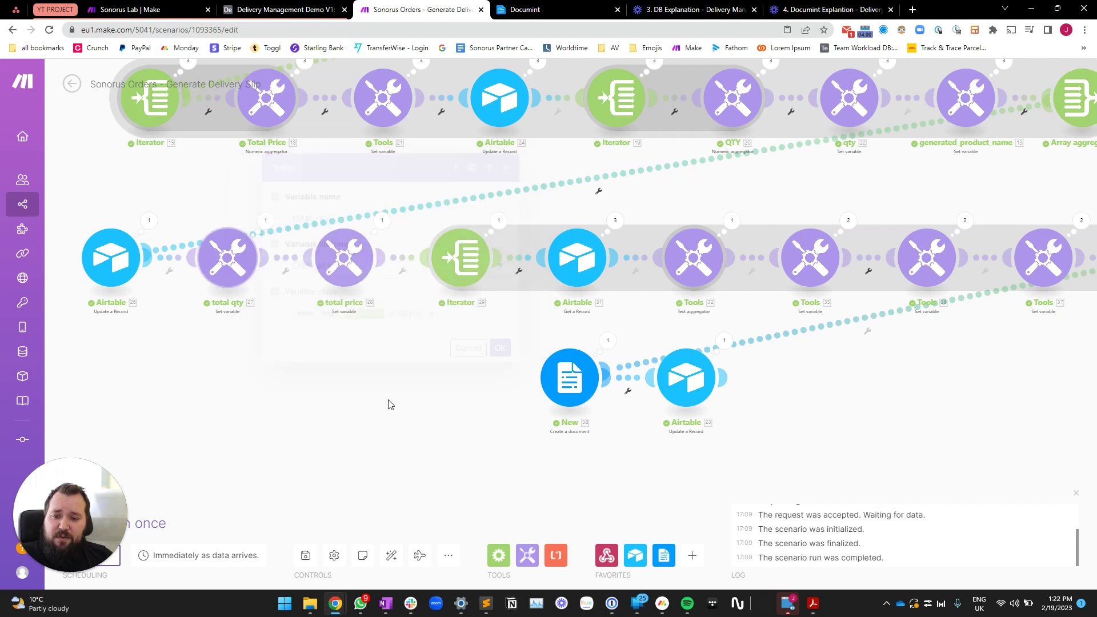
Step: Reopen the total qty module and examine how its sum and map formula picks the qty key from the aggregated array
scroll(389, 401, down, 1)
drag(973, 204, 871, 220)
scroll(907, 213, up, 2)
drag(526, 264, 815, 223)
click(123, 295)
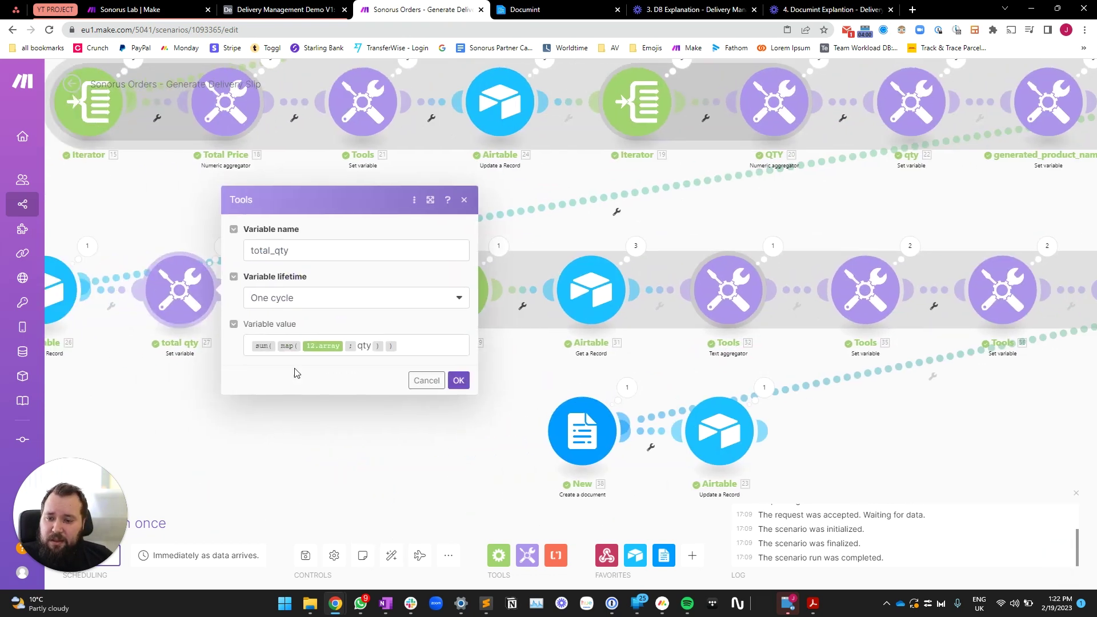
click(295, 347)
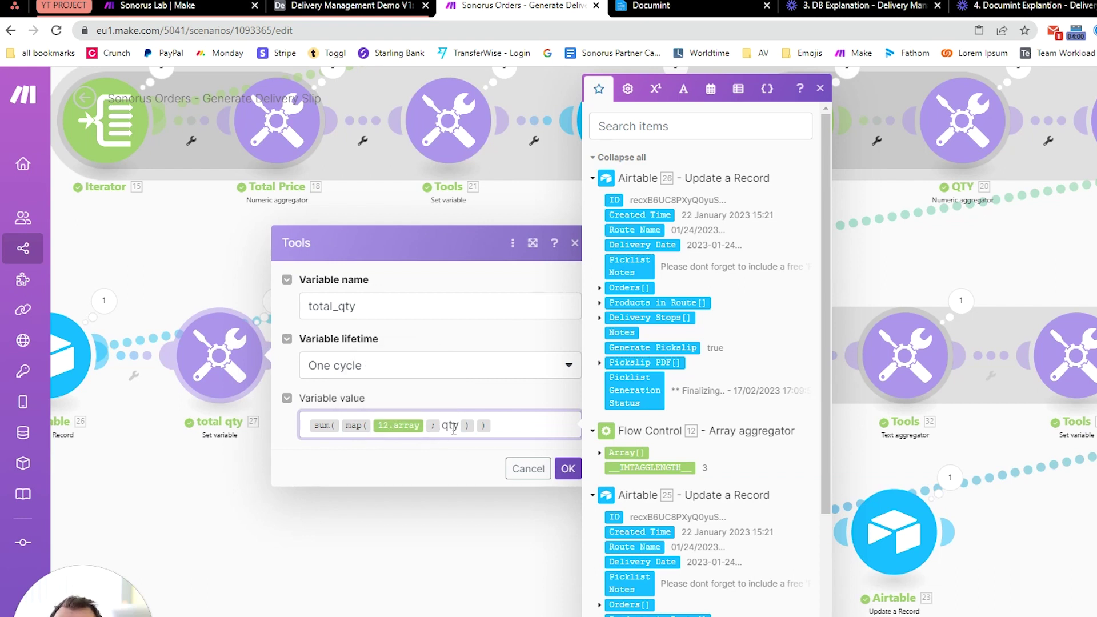
drag(457, 426, 445, 427)
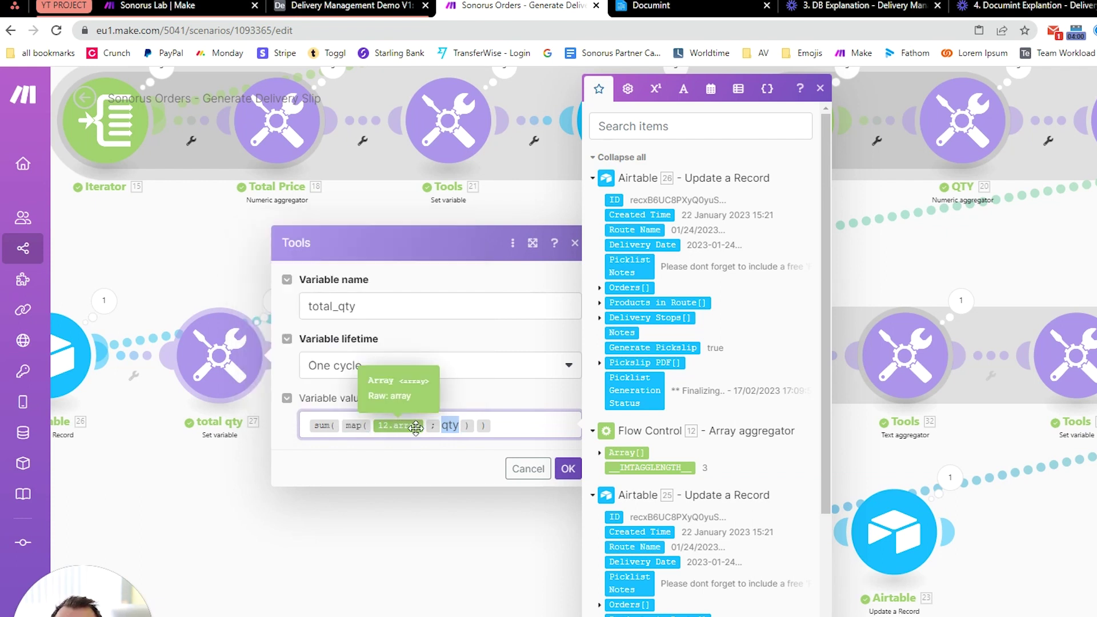
click(450, 427)
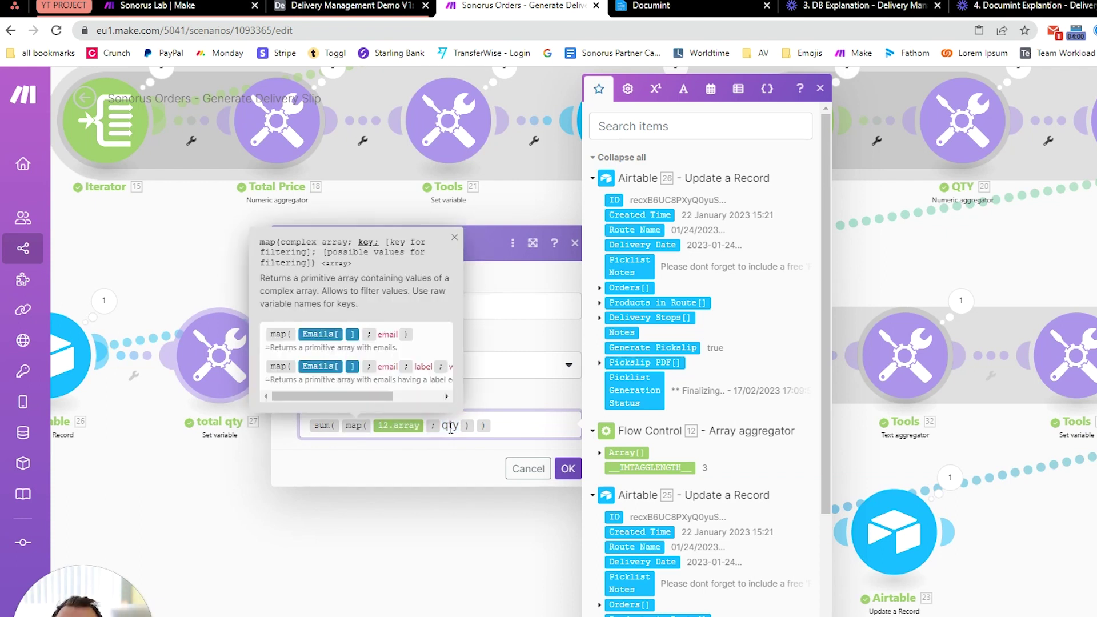
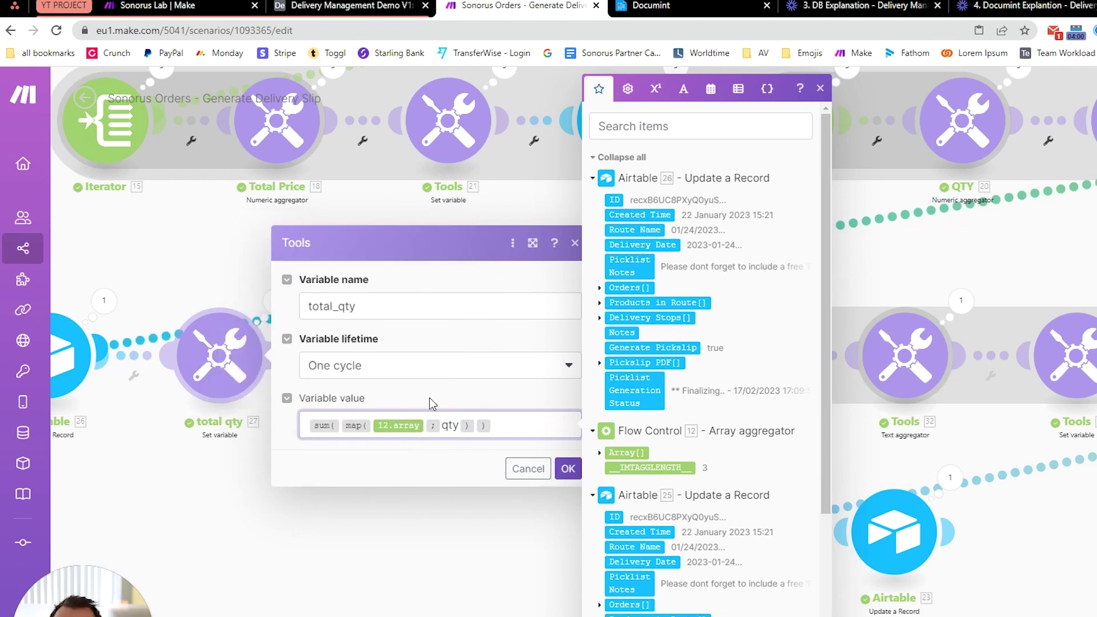
click(323, 533)
Step: Open the total price Set variable module and examine its total_price variable name and the price key in its sum and map formula
drag(400, 495, 499, 516)
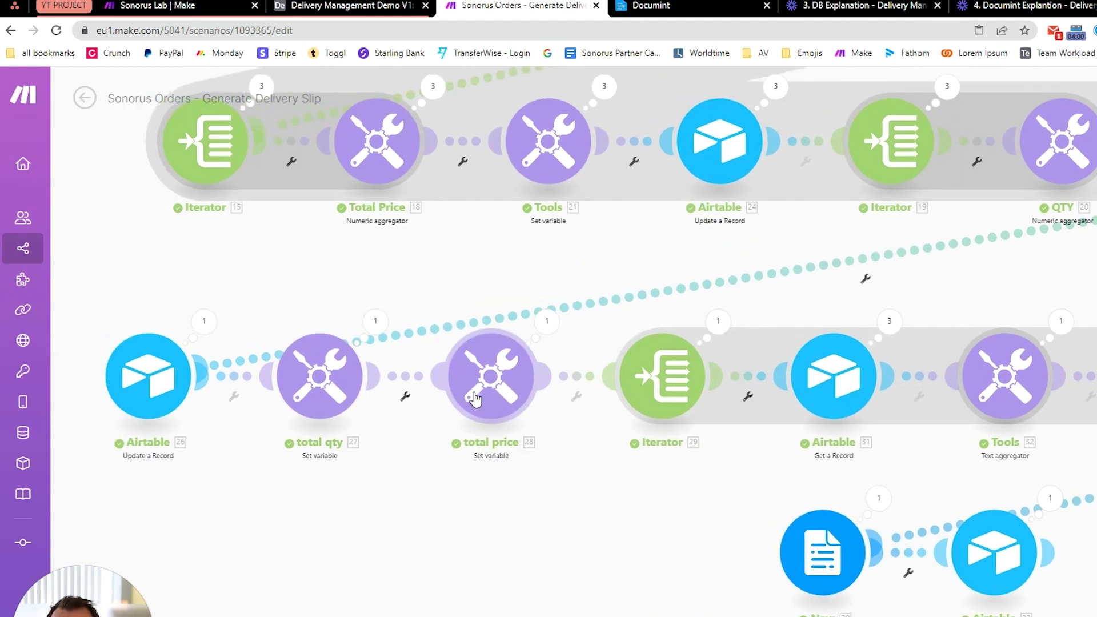
click(475, 399)
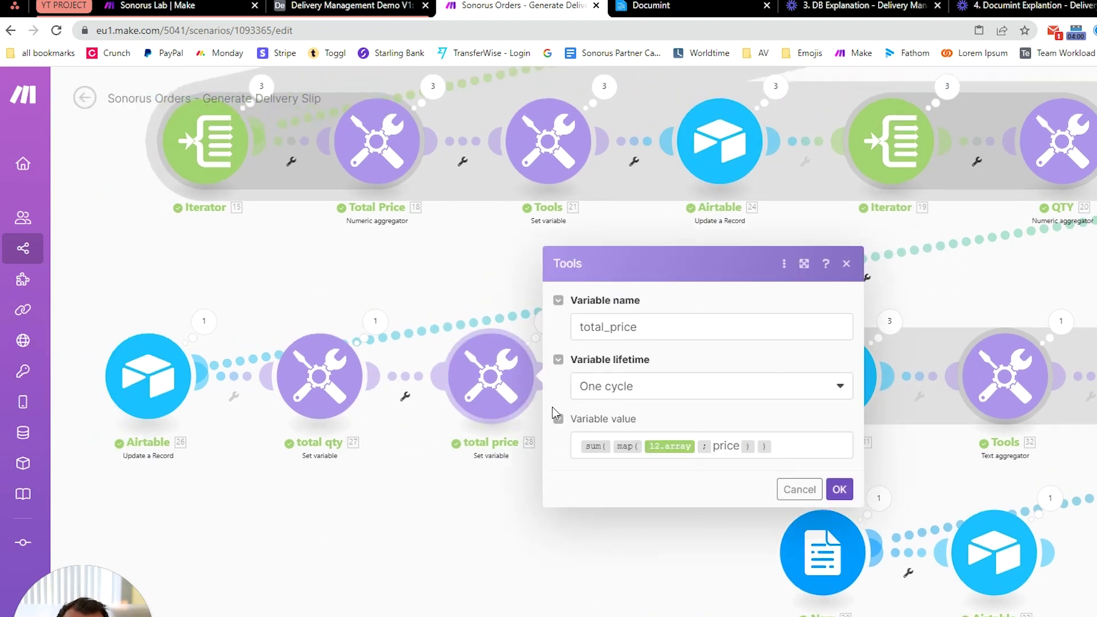
click(726, 446)
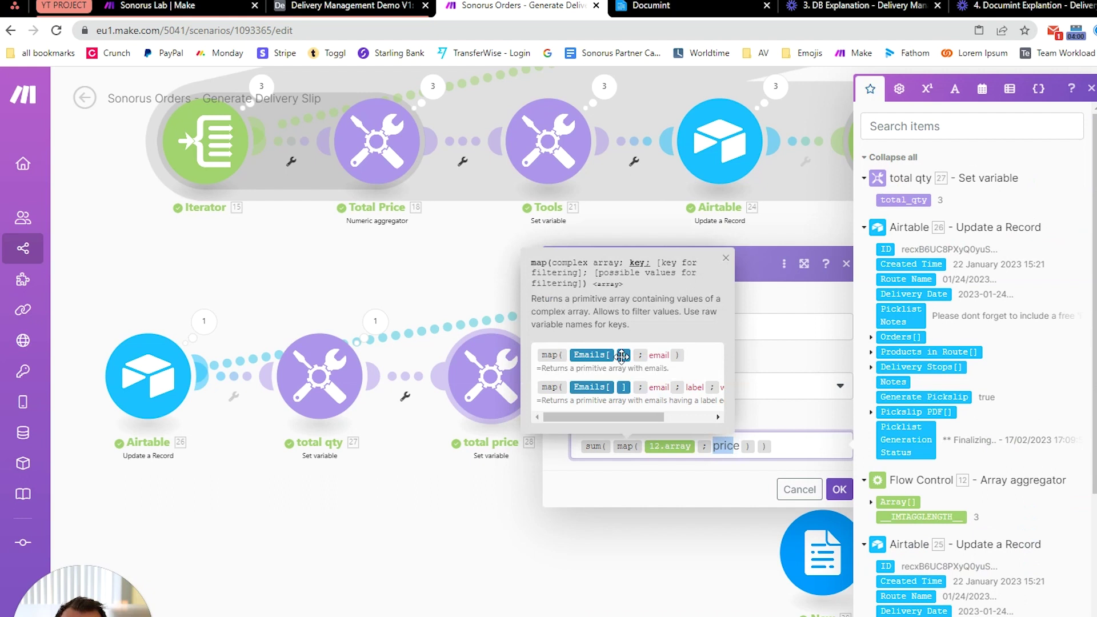
click(644, 331)
drag(644, 332, 566, 326)
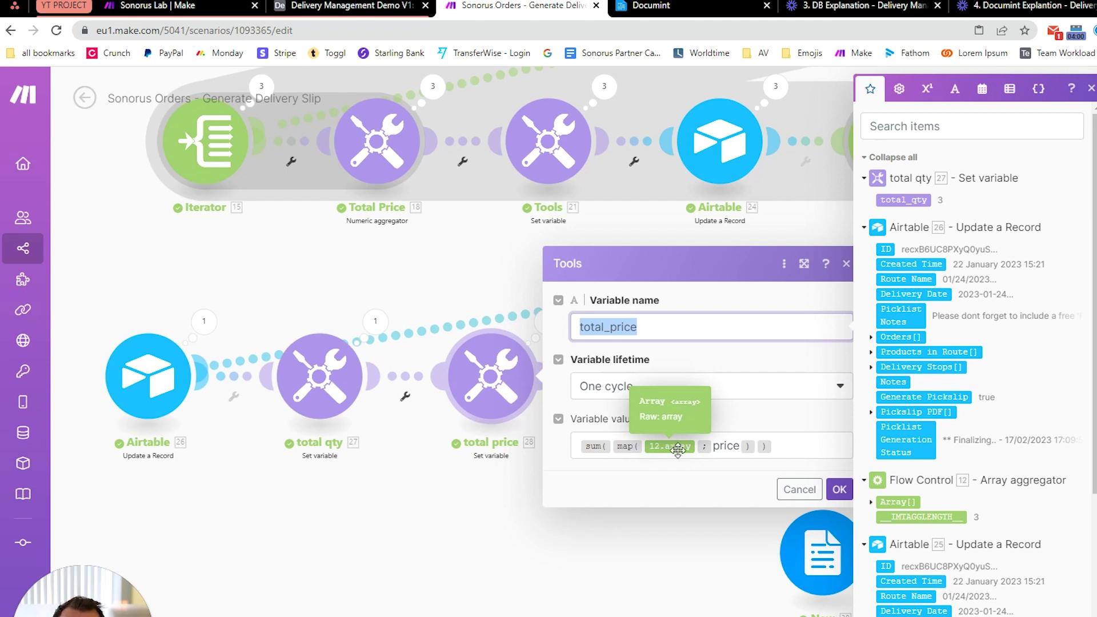
double_click(738, 446)
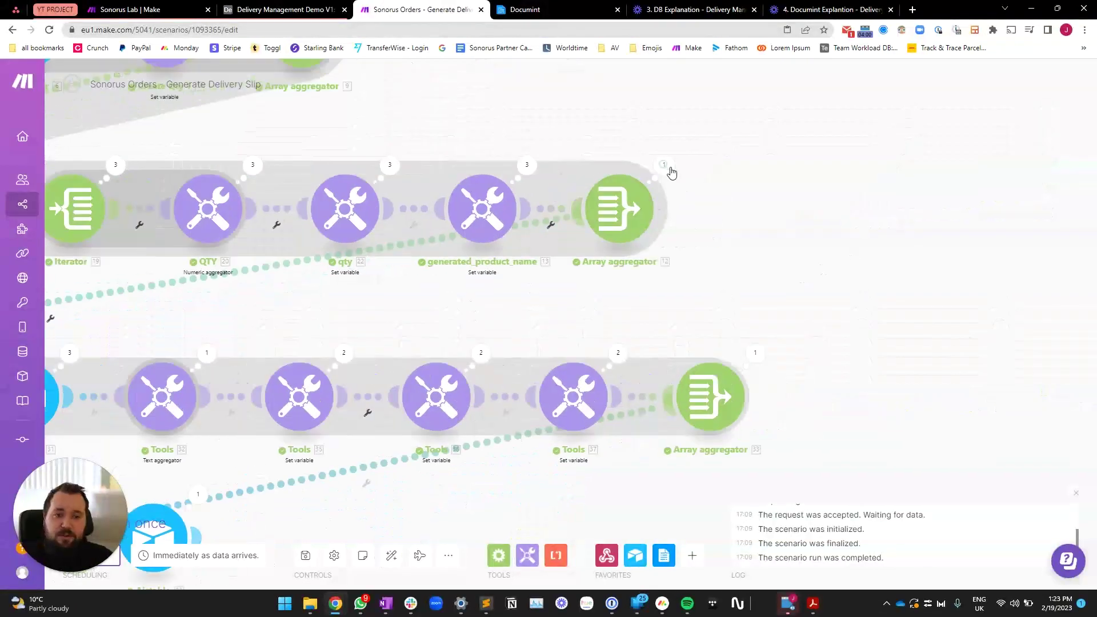
Step: Open the Array aggregator's run output after generated_product_name and expand all three array collections to examine their qty and price
click(669, 168)
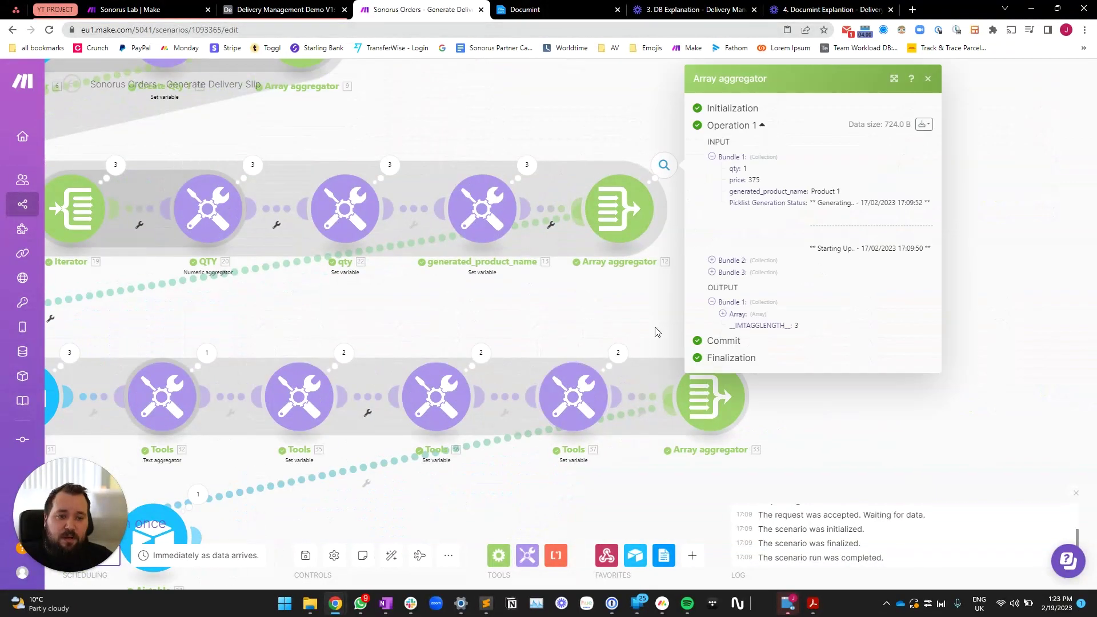
click(623, 315)
click(608, 325)
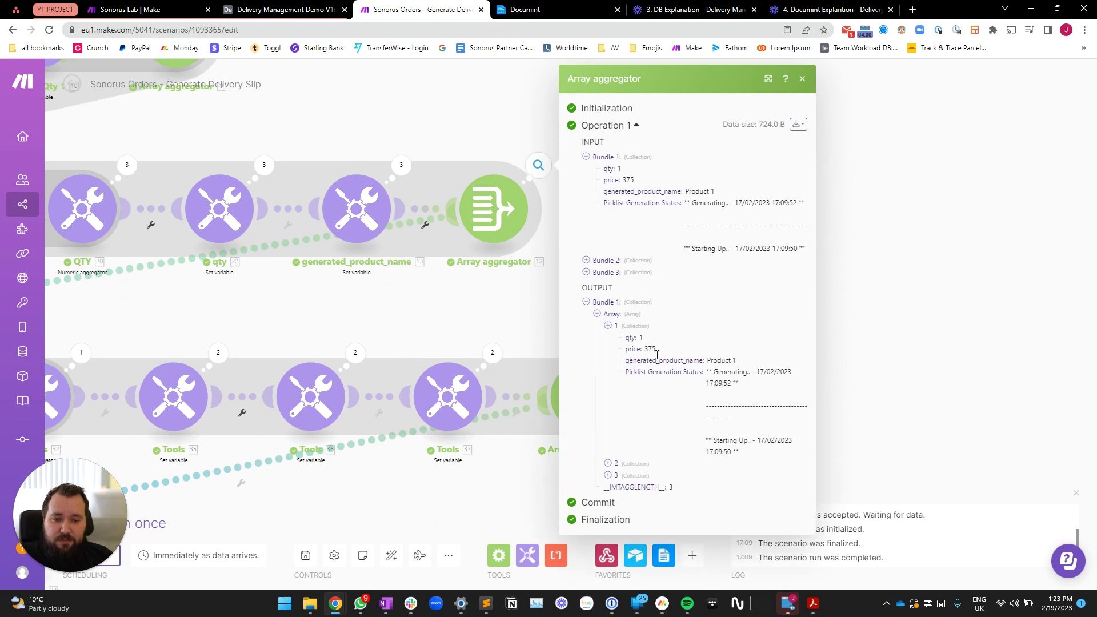
double_click(629, 337)
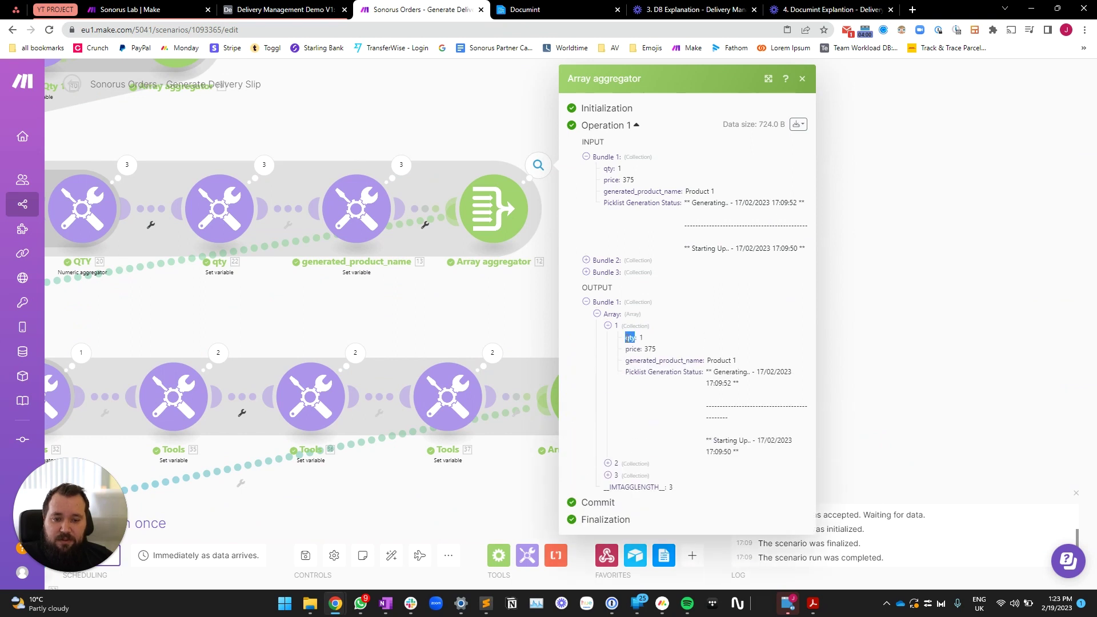
click(634, 462)
scroll(637, 486, down, 2)
click(641, 512)
scroll(657, 491, down, 3)
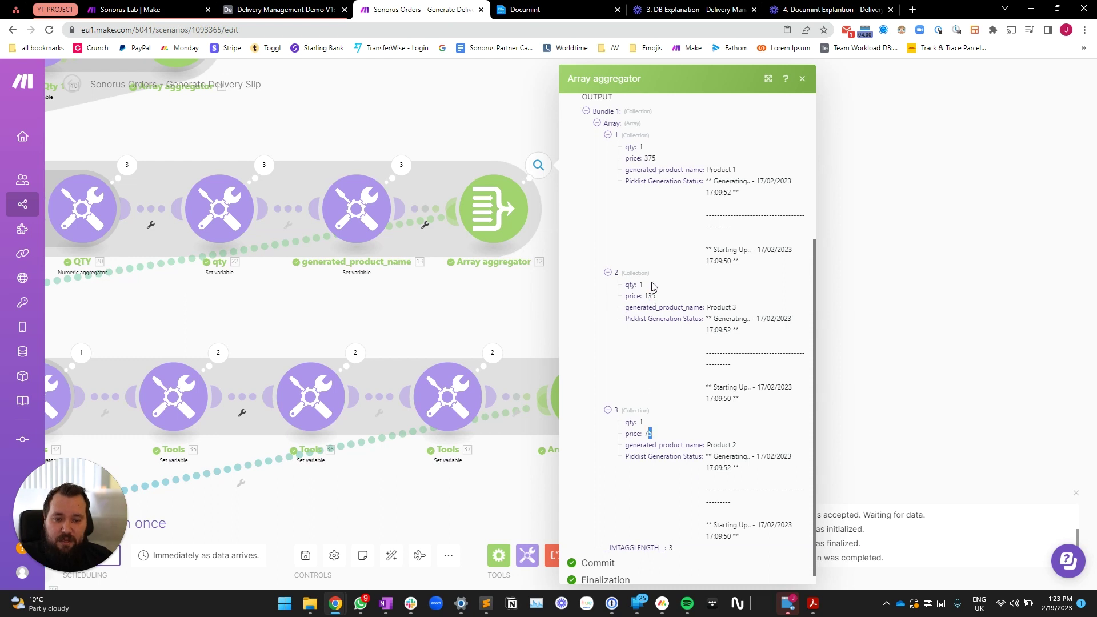
Step: Inspect the run outputs of the total qty and total price modules, checking the total_qty and total_price values
drag(357, 318, 945, 297)
drag(286, 465, 408, 415)
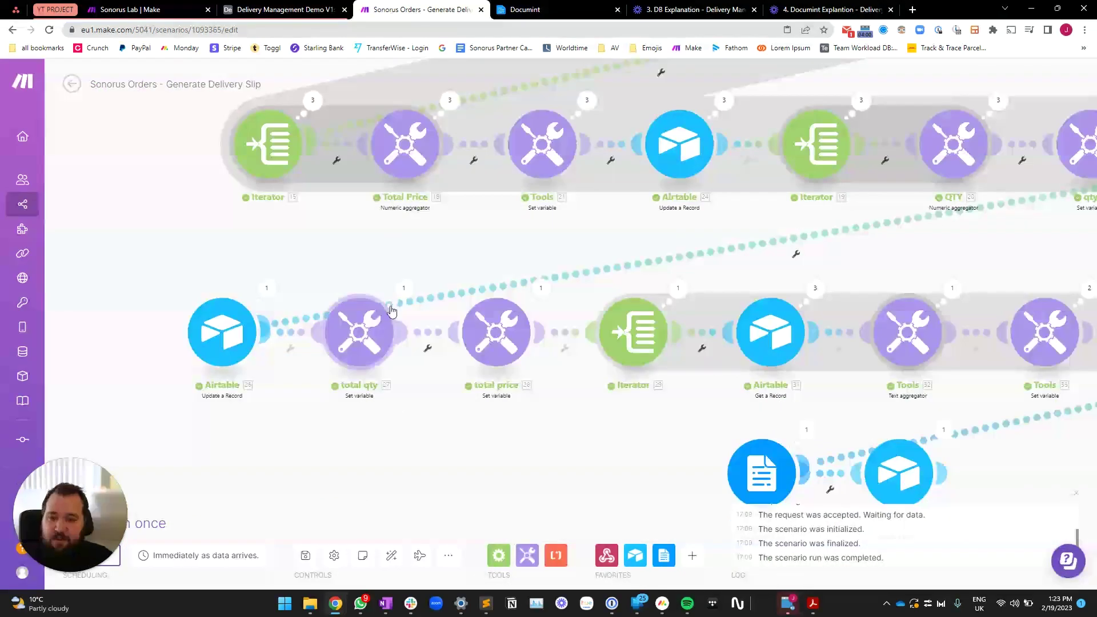
click(403, 289)
drag(498, 349, 457, 351)
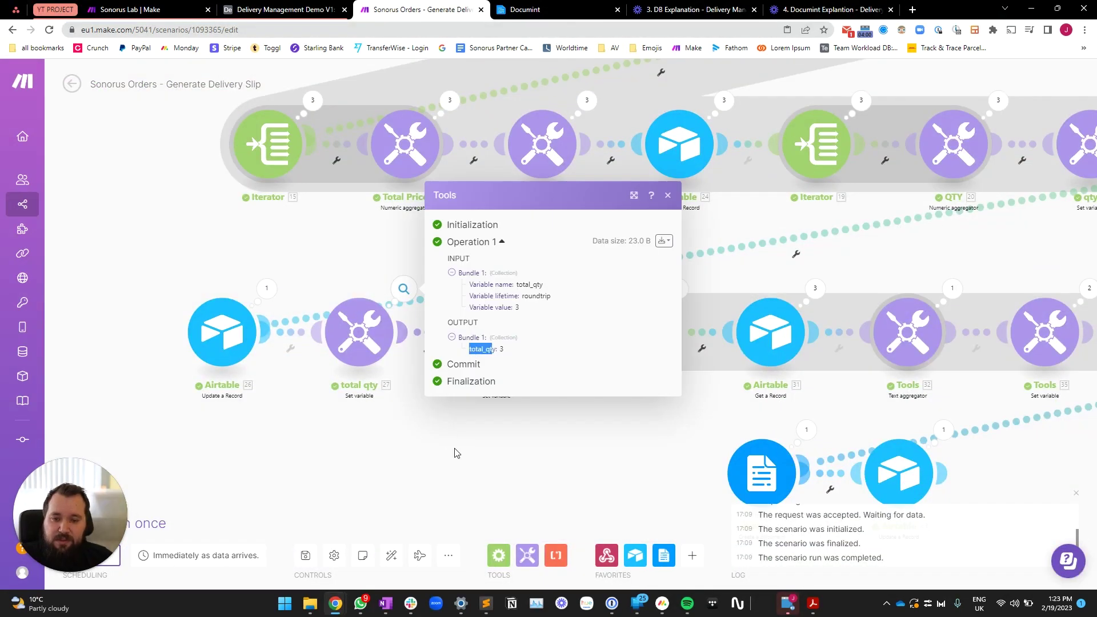
click(456, 452)
click(539, 290)
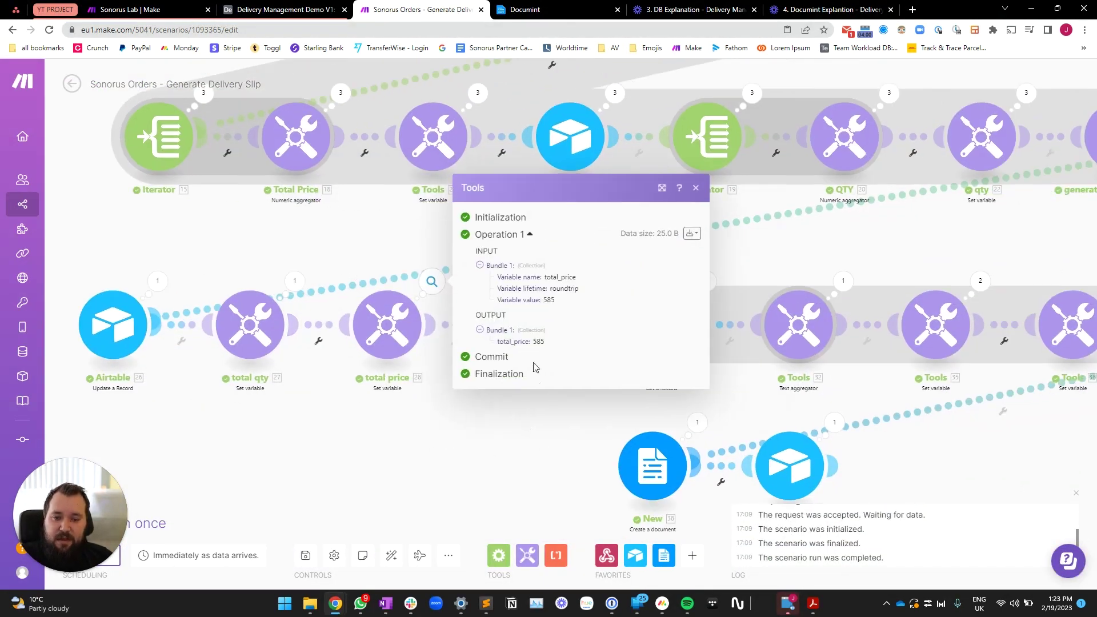
double_click(537, 341)
click(545, 425)
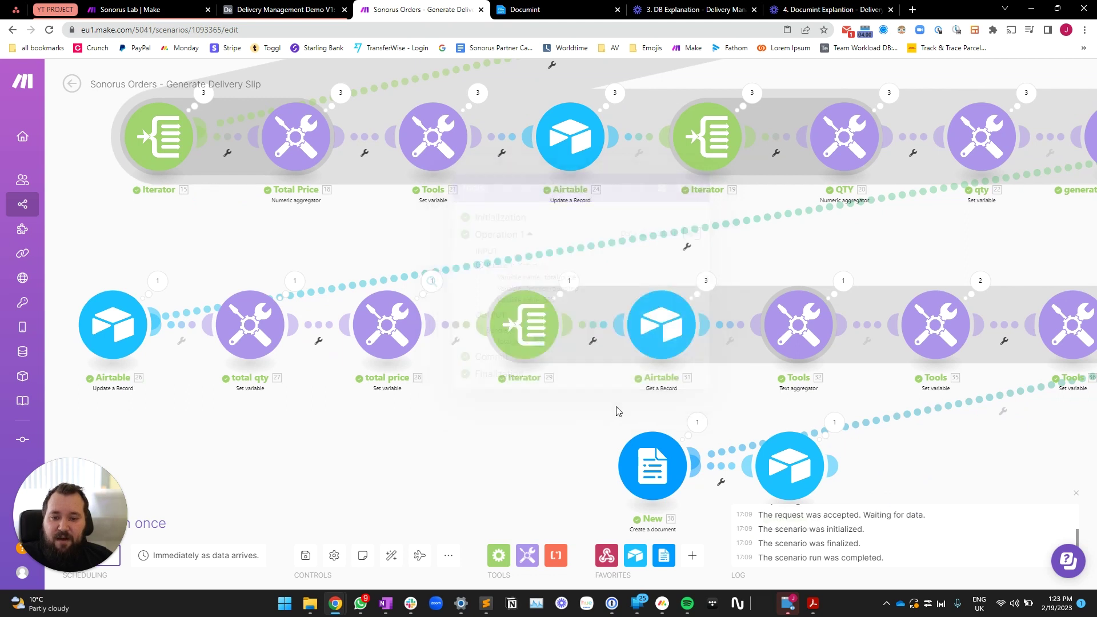
Step: Reopen the Array aggregator's run output and compare the price entries across its three array collections
drag(640, 410, 58, 443)
click(669, 126)
click(765, 326)
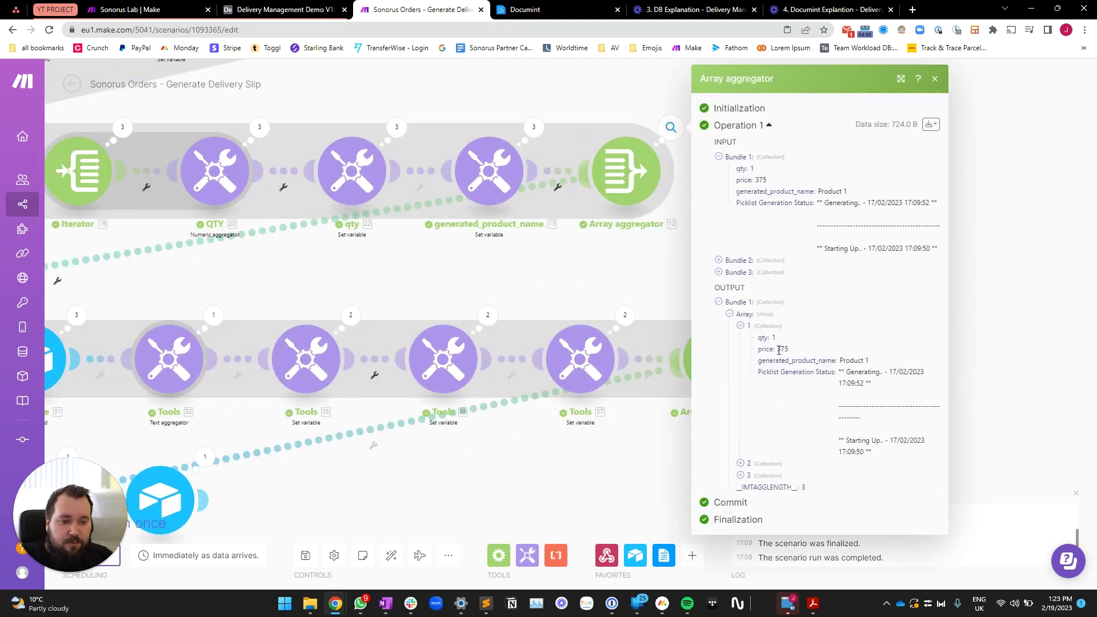
click(782, 466)
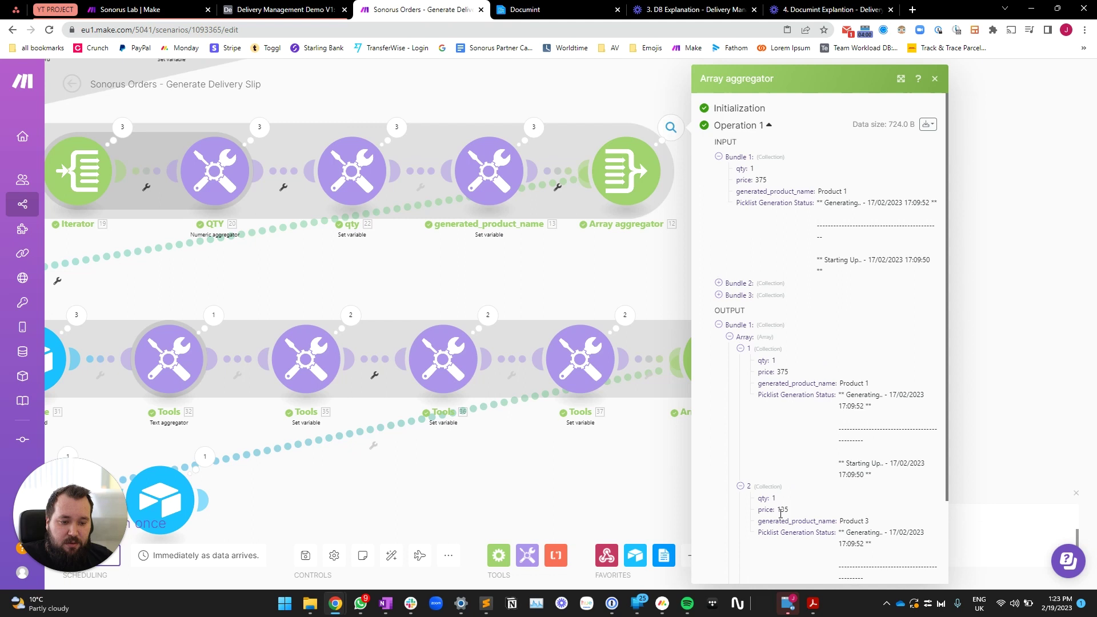
scroll(809, 490, down, 4)
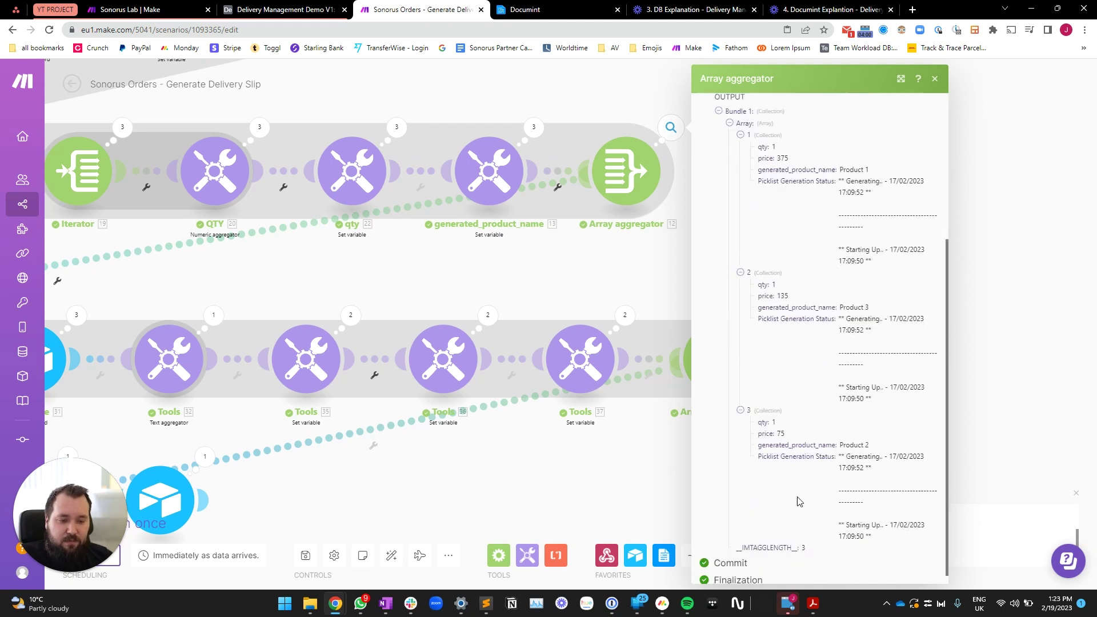
Step: Open the Iterator module after total price and check which Orders array it maps
drag(193, 418, 760, 427)
click(368, 323)
drag(470, 386, 248, 287)
click(477, 446)
scroll(248, 286, down, 1)
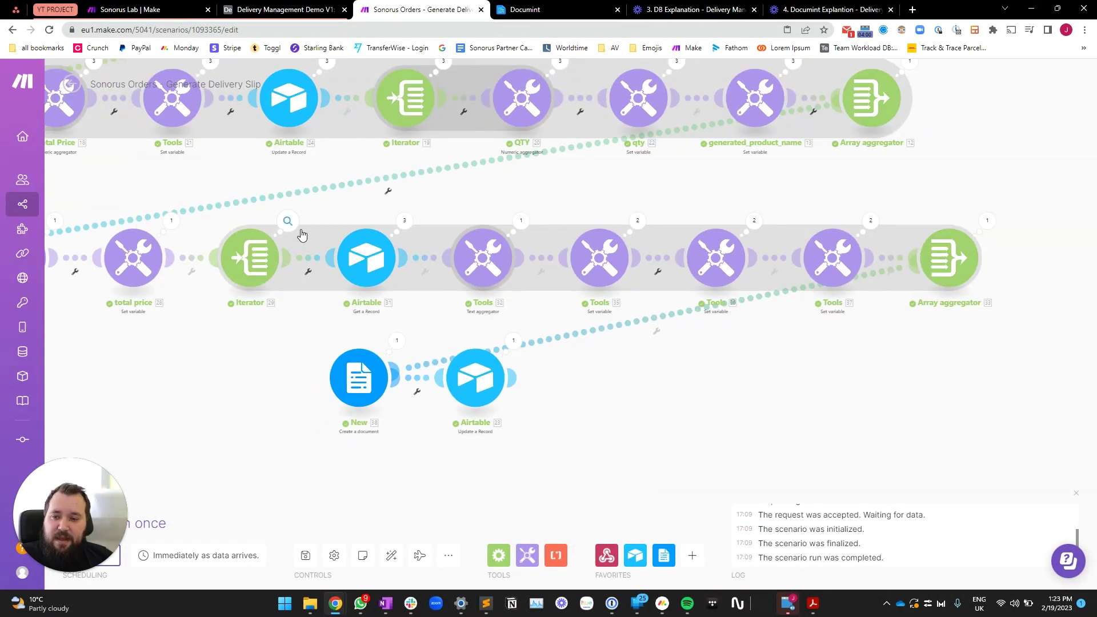
click(248, 286)
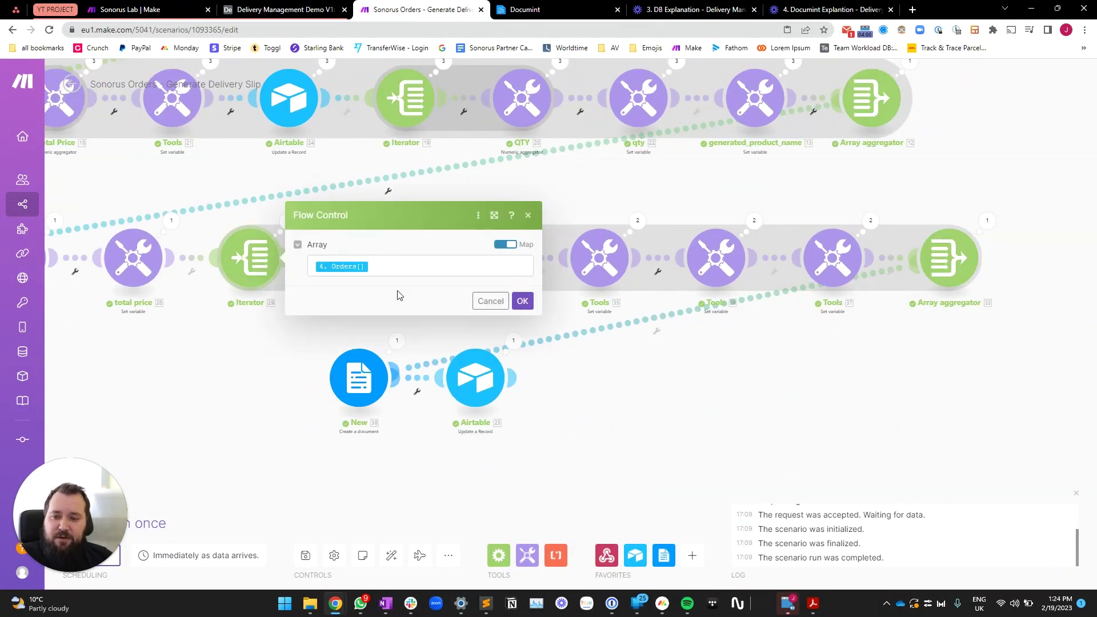
click(393, 264)
Step: Close the Iterator settings and trace the Orders array back to the Get Delivery module at the scenario's start
drag(239, 358, 432, 418)
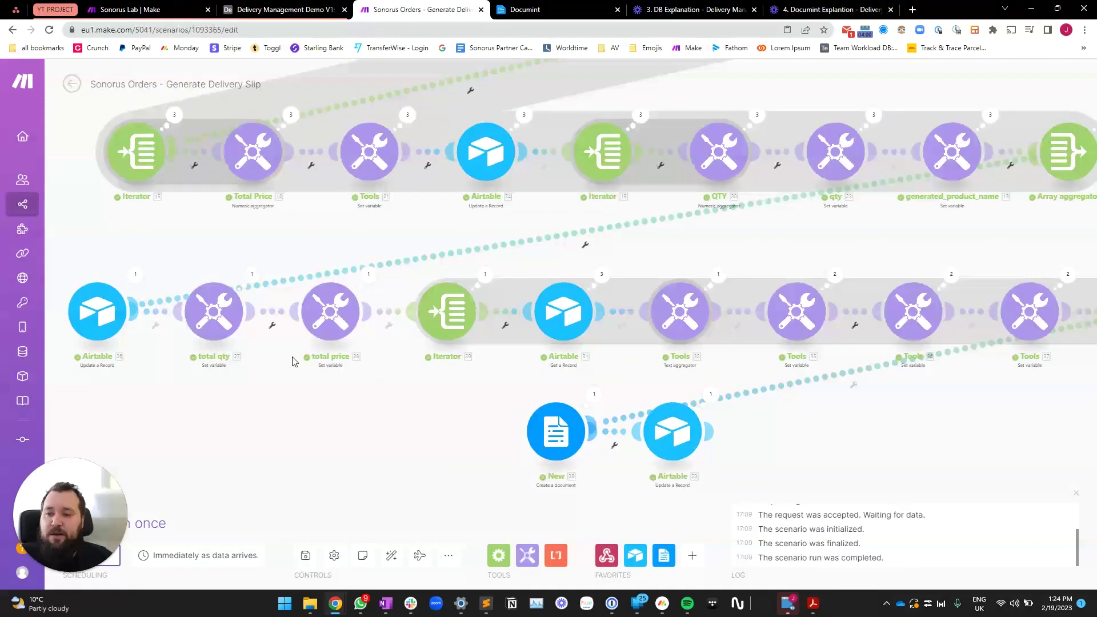
scroll(294, 360, down, 1)
drag(376, 285, 399, 401)
drag(430, 125, 384, 151)
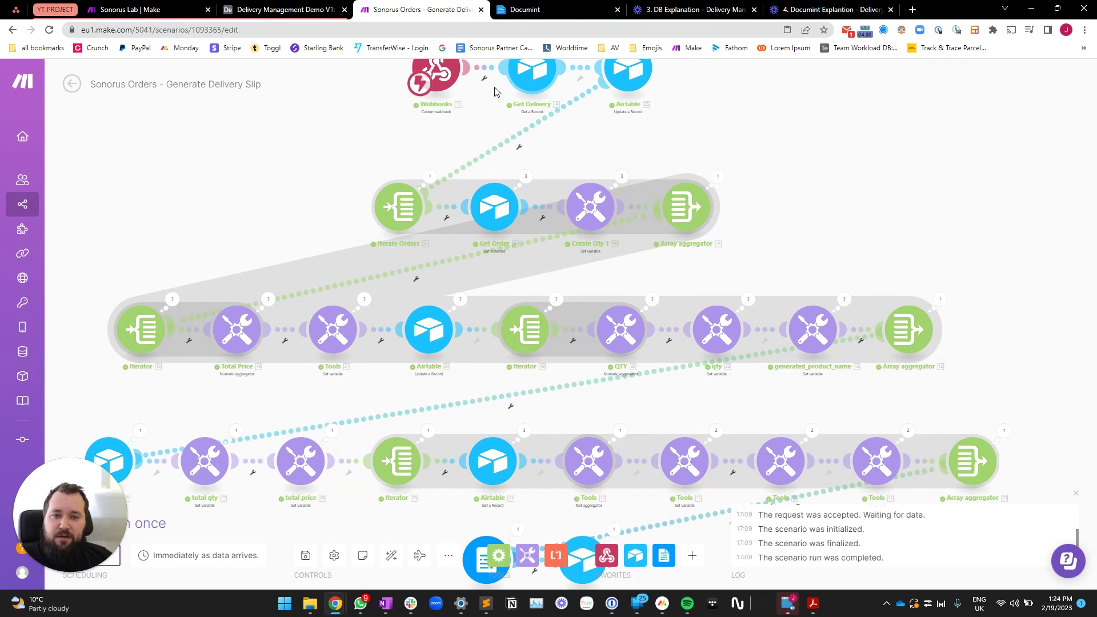
drag(309, 267, 307, 143)
Step: Open the Airtable Get a Record module after the last Iterator, check its base, table and record ID, and cancel
scroll(406, 355, up, 3)
drag(408, 364, 340, 322)
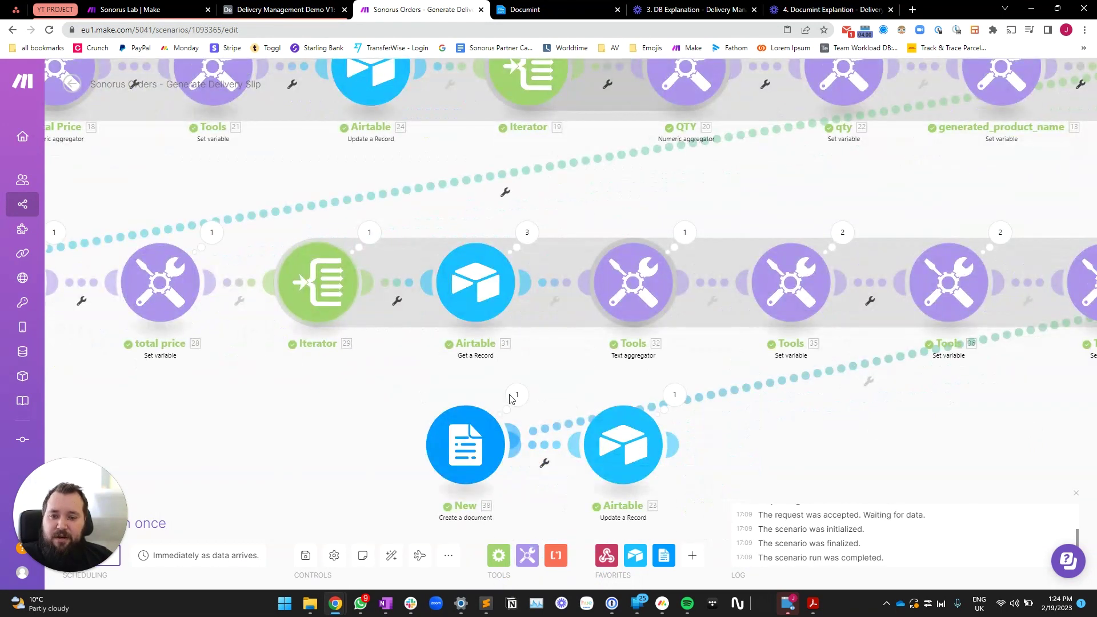
drag(488, 365, 387, 363)
click(381, 295)
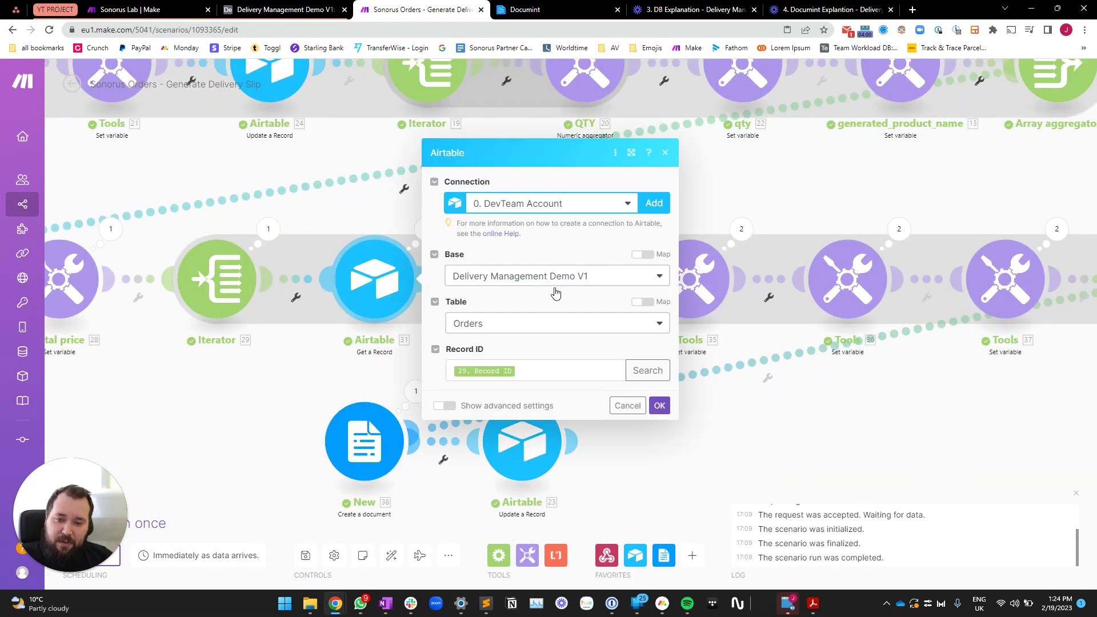
click(627, 405)
Step: Open the Text aggregator in an enlarged window and examine its Text template with Qty, Product Name and newlines, plus the Group by explanation
drag(596, 349, 394, 328)
click(355, 276)
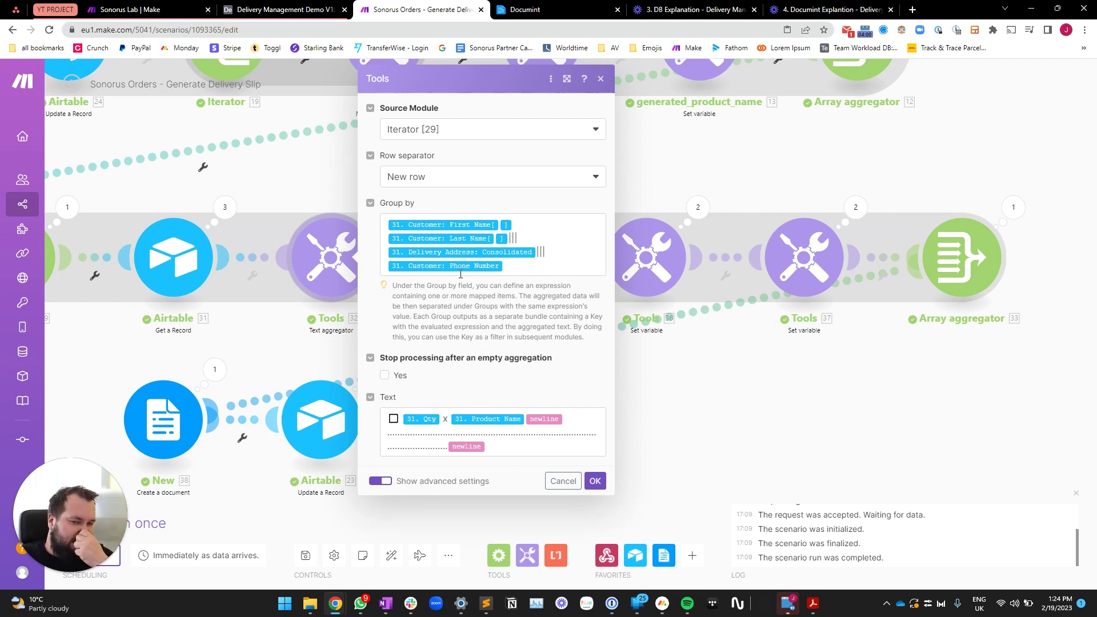
click(567, 78)
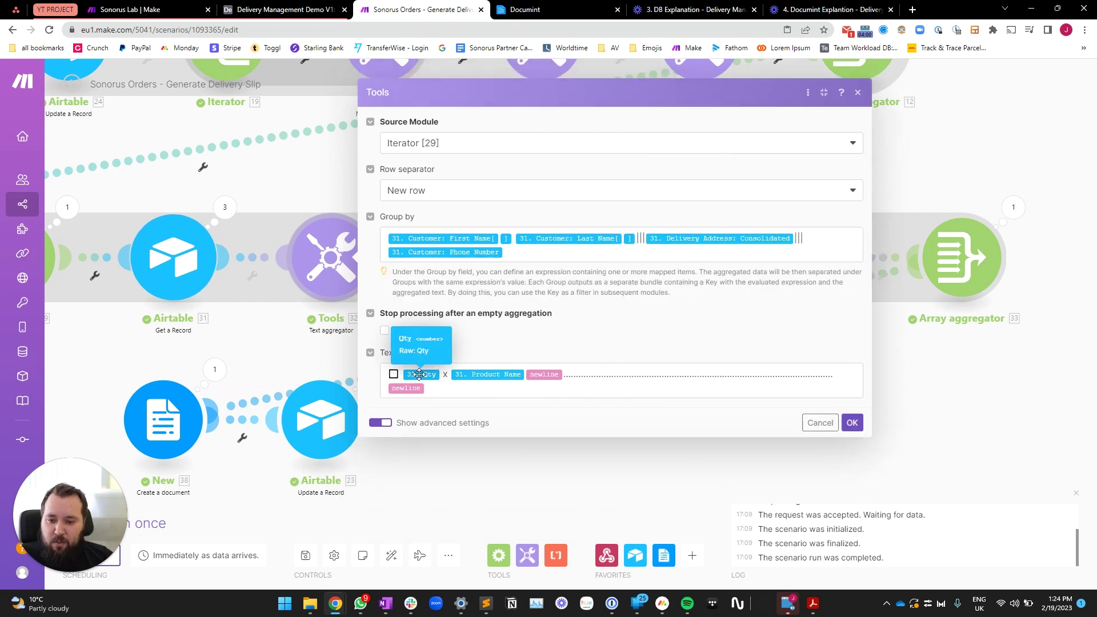
click(385, 375)
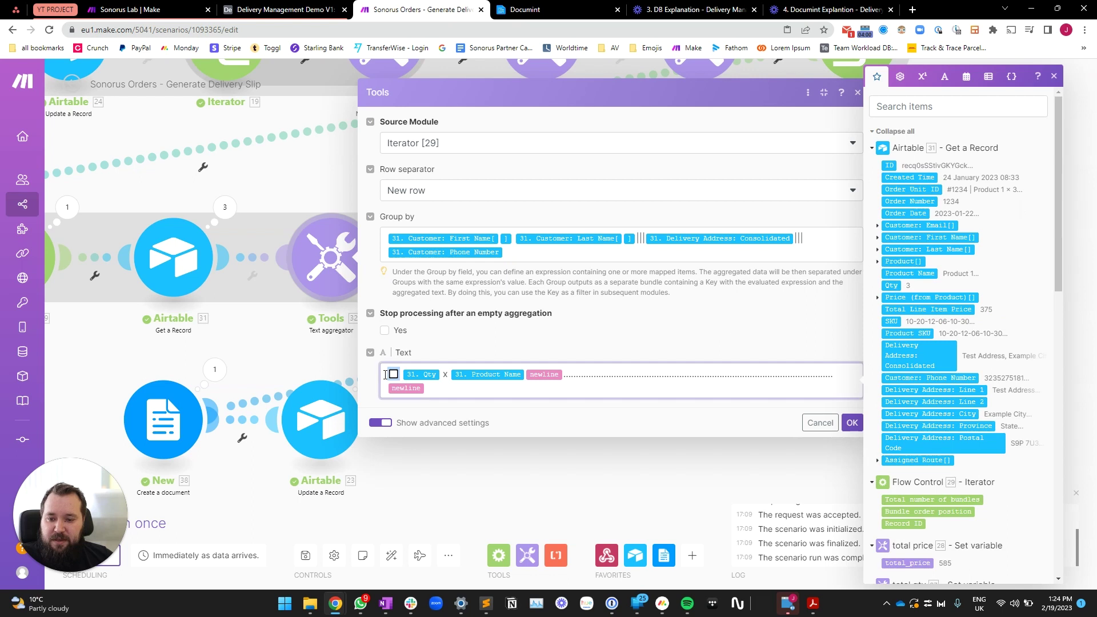
click(444, 375)
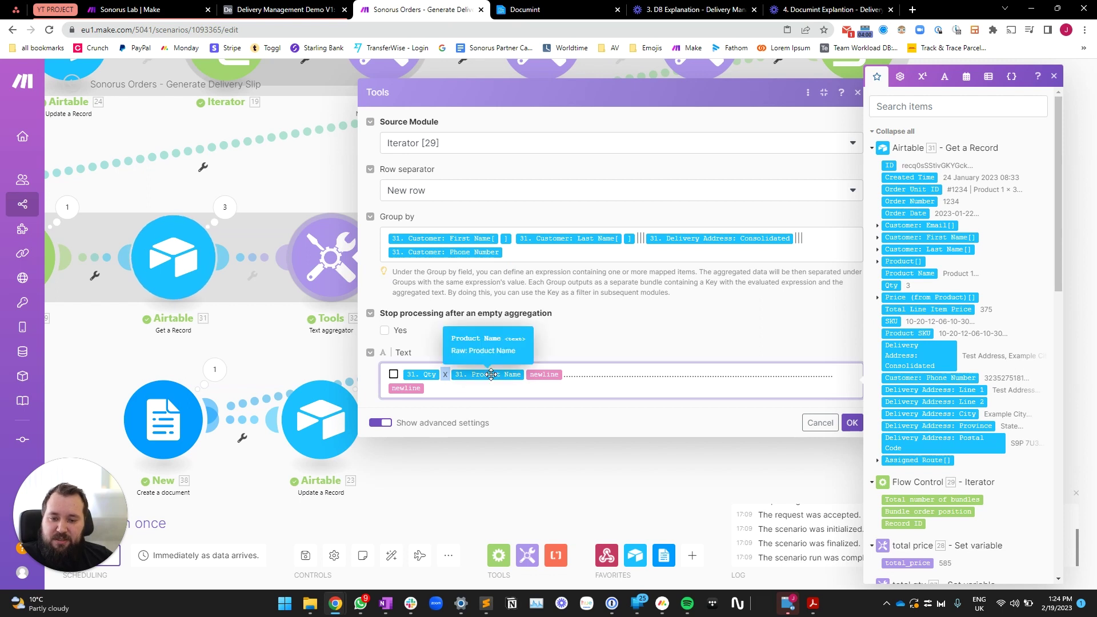
drag(569, 376, 849, 372)
drag(431, 392, 381, 393)
drag(521, 292, 524, 283)
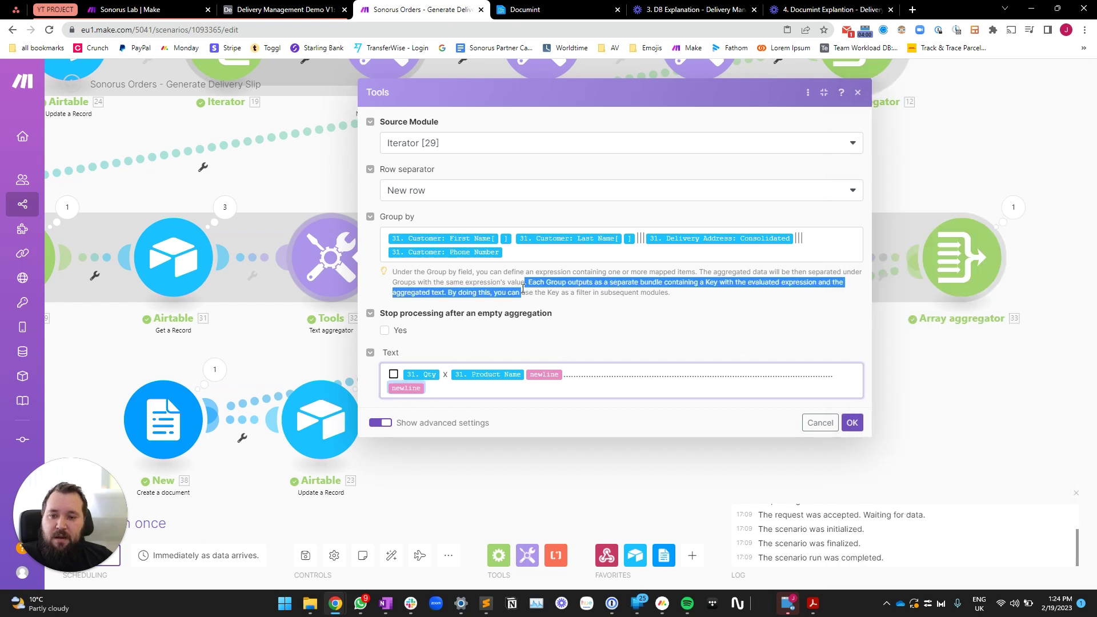
click(499, 282)
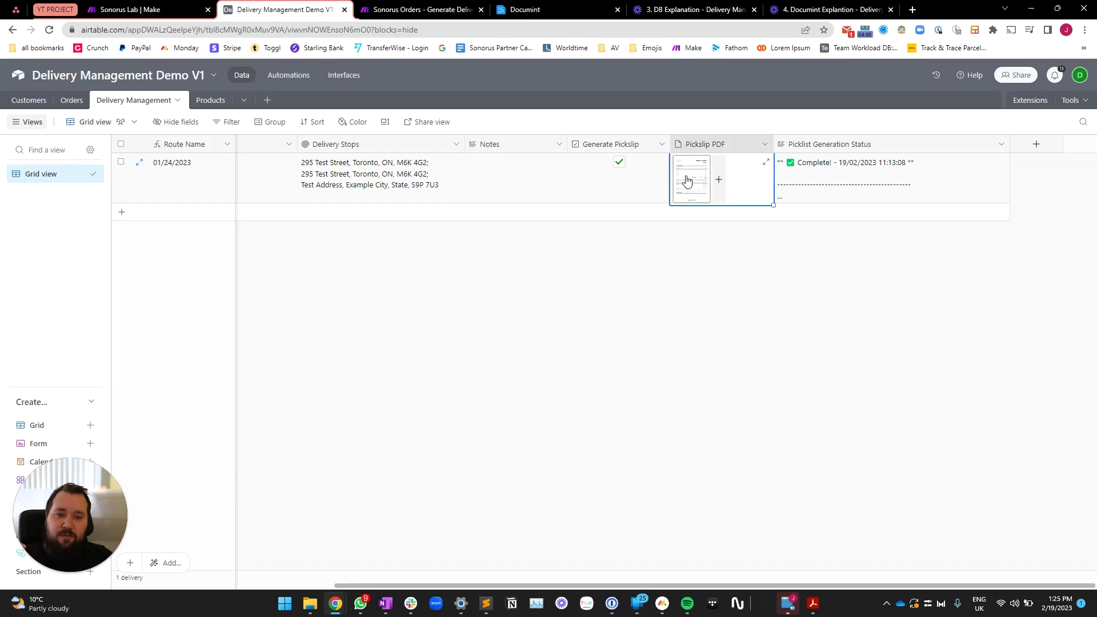
Step: Switch to the Airtable base, open the Pickslip PDF attachment and examine the customers and delivery items under Stops
click(688, 179)
scroll(440, 384, down, 3)
drag(257, 318, 488, 315)
drag(257, 318, 495, 320)
click(329, 380)
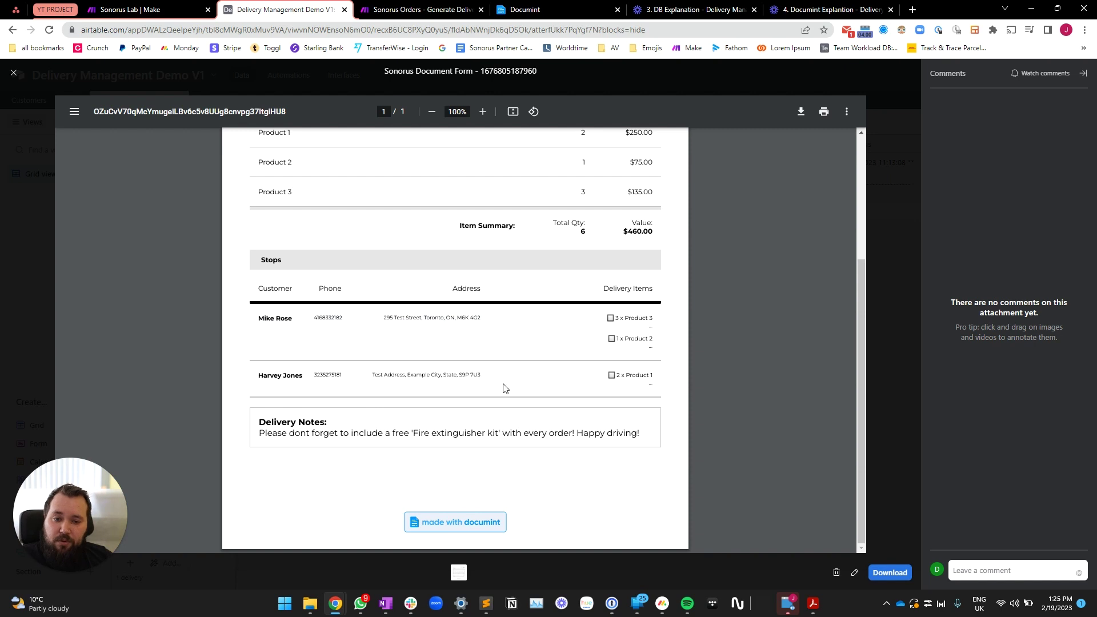
Step: Return to the Make scenario, examine the ||| separators between name, address and phone in the Group by expression, and accept the settings
click(427, 10)
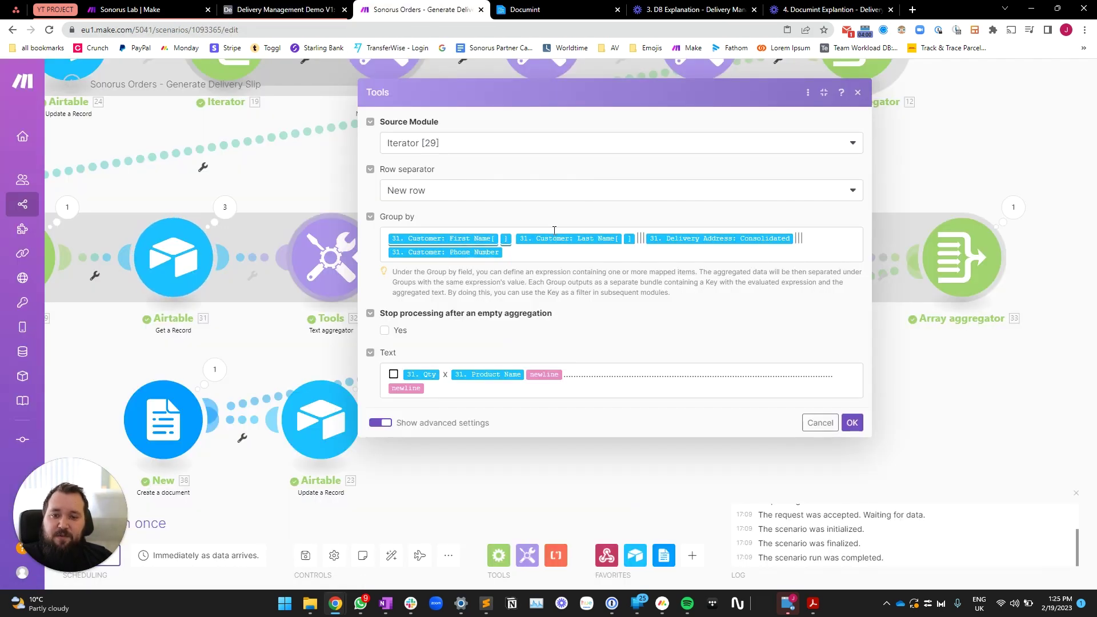
mouse_move(582, 238)
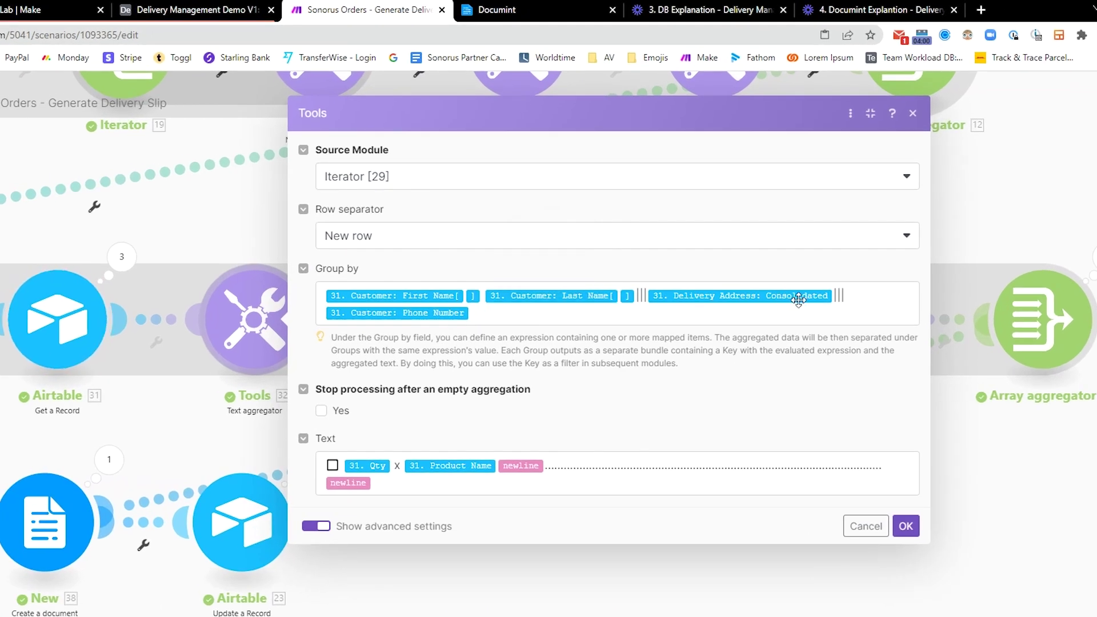
mouse_move(814, 298)
click(633, 303)
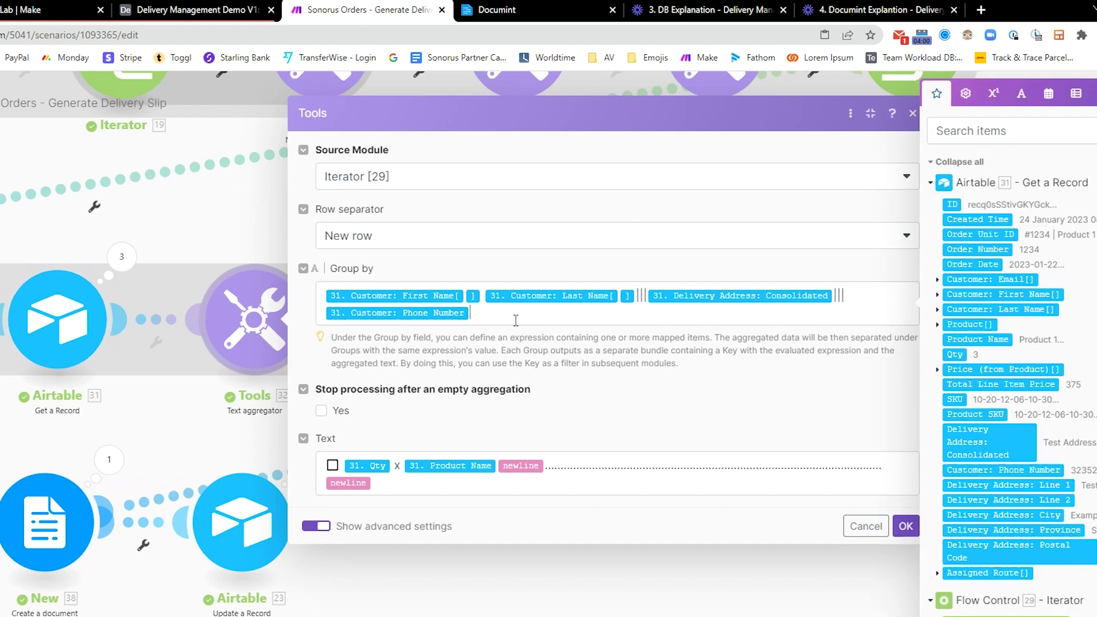
drag(637, 296, 647, 297)
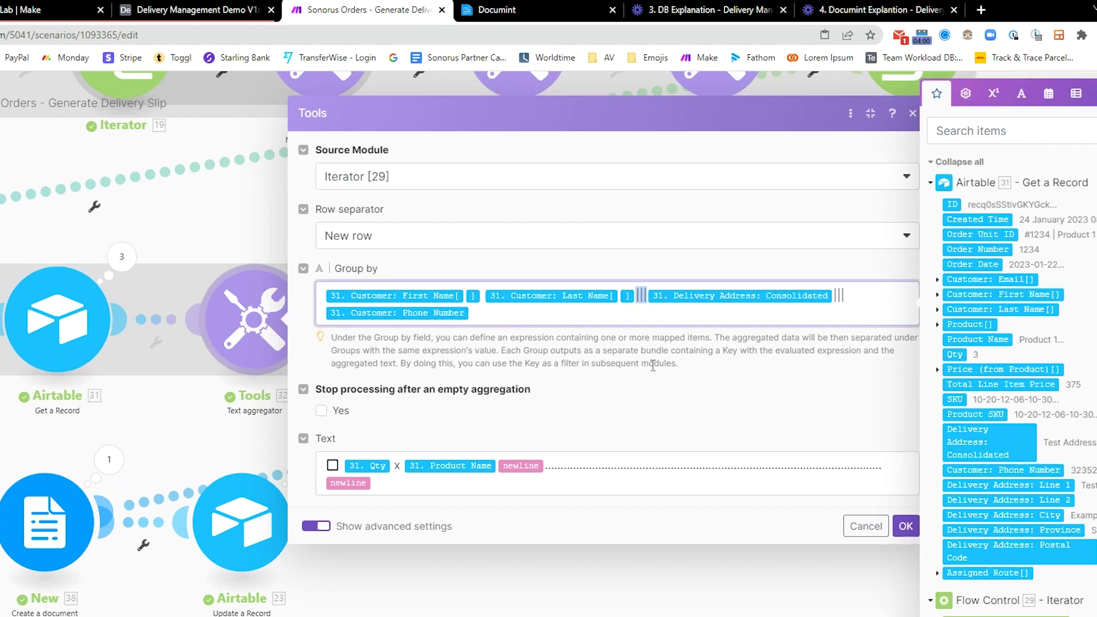
click(643, 294)
drag(641, 294, 649, 299)
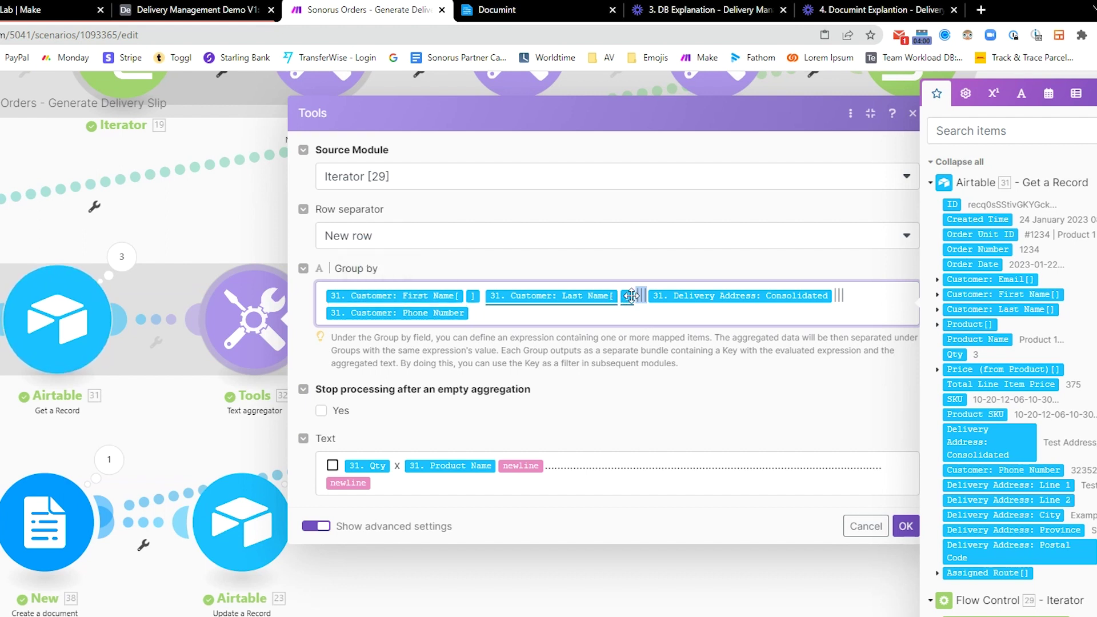
drag(836, 303, 838, 307)
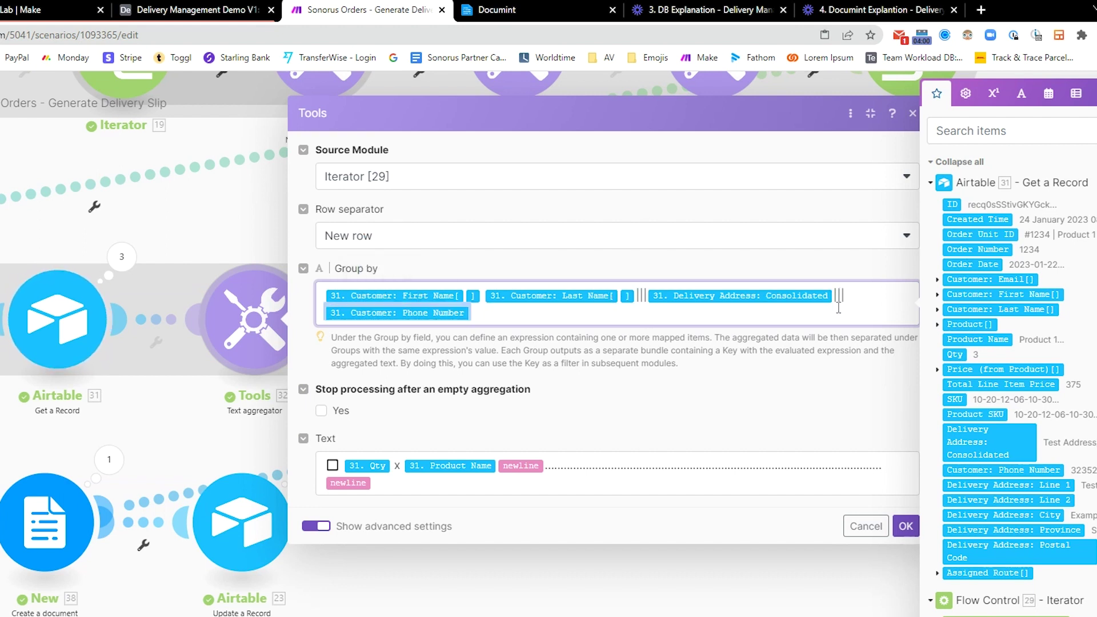
click(762, 355)
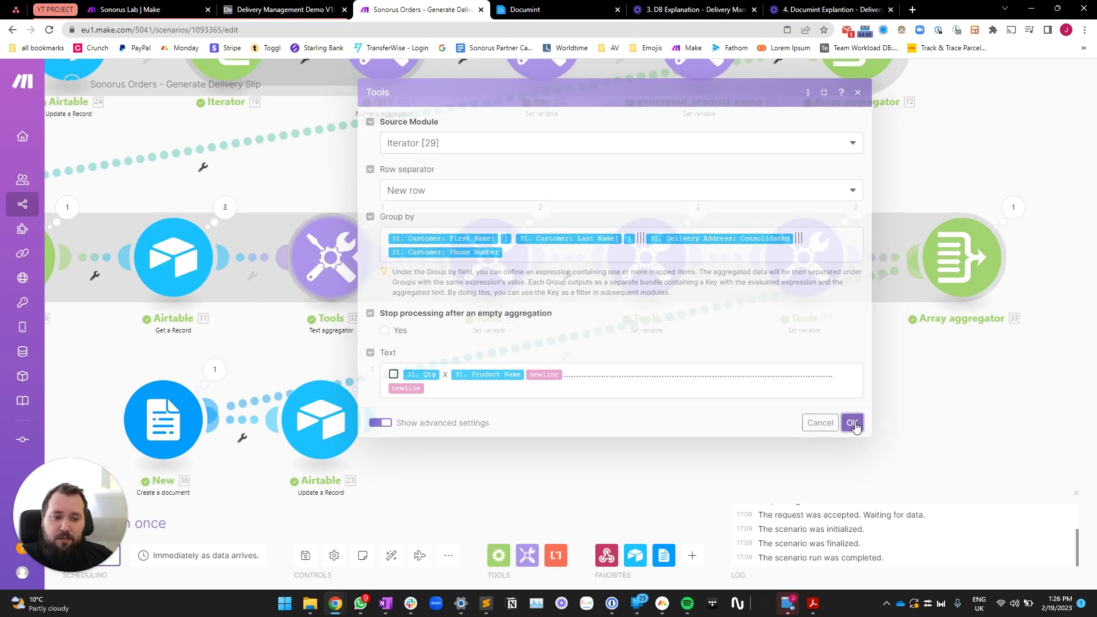
click(905, 526)
Step: Open the Text aggregator's run output in an enlarged window and examine the product text in the first output bundle
click(430, 279)
click(338, 338)
click(323, 207)
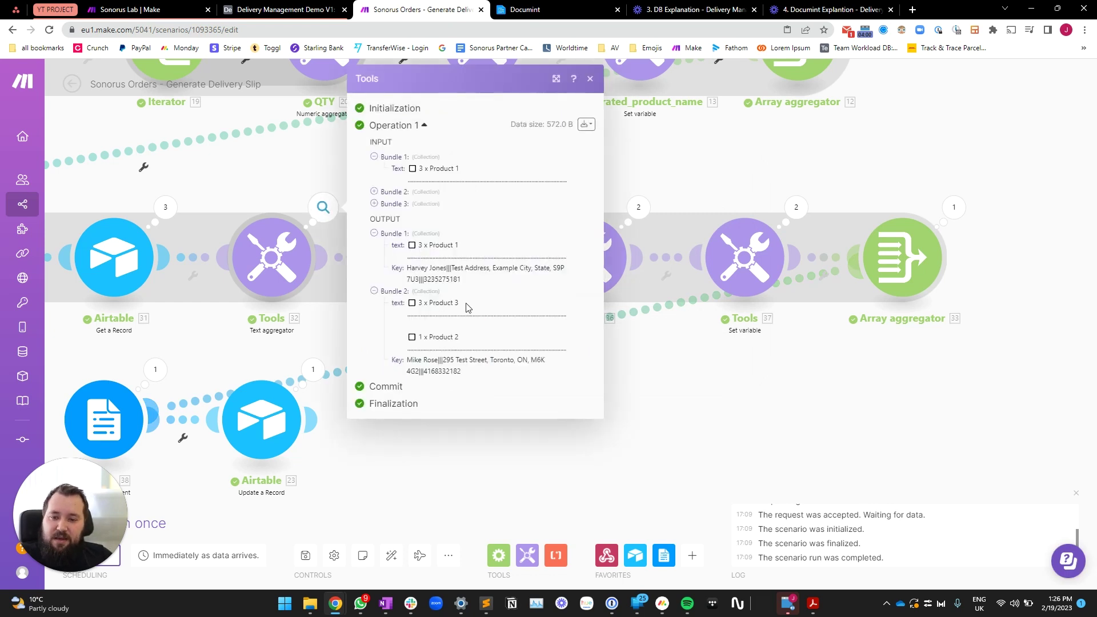
click(555, 79)
drag(419, 245, 430, 245)
drag(401, 290, 446, 297)
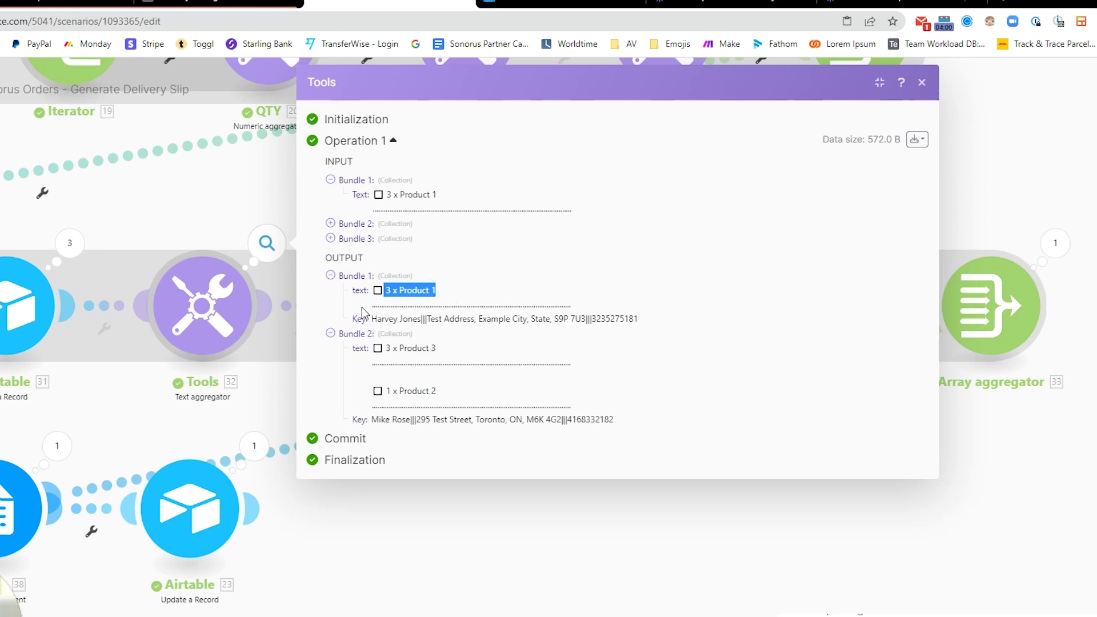
Step: Examine the dashed line and the customer name, address and phone parts of the first output bundle's key
drag(372, 307, 574, 315)
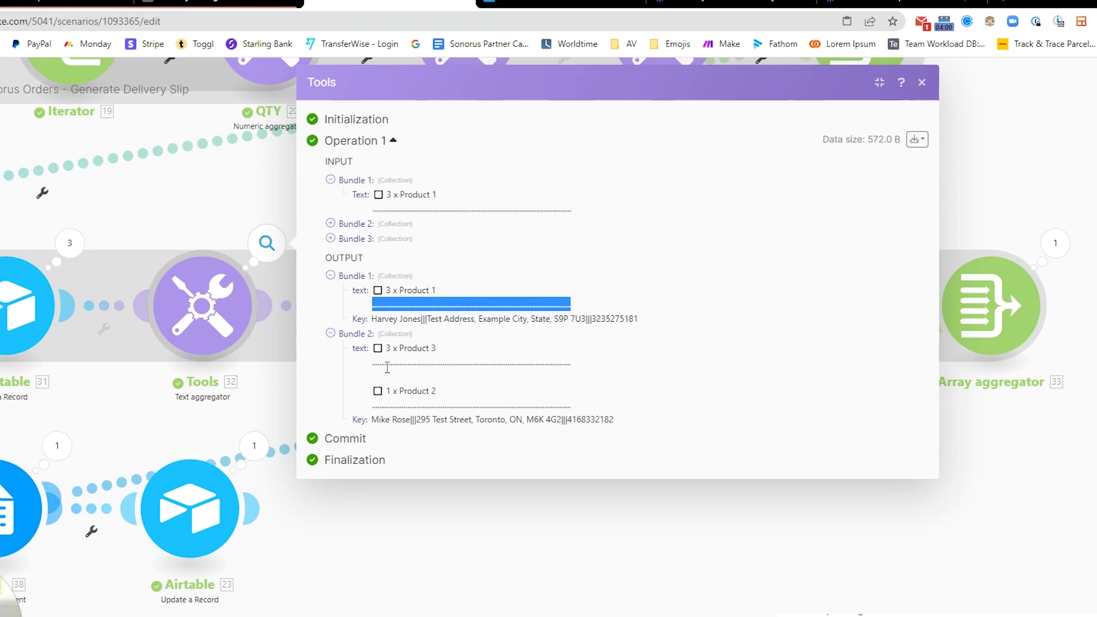
drag(375, 321, 674, 334)
click(369, 325)
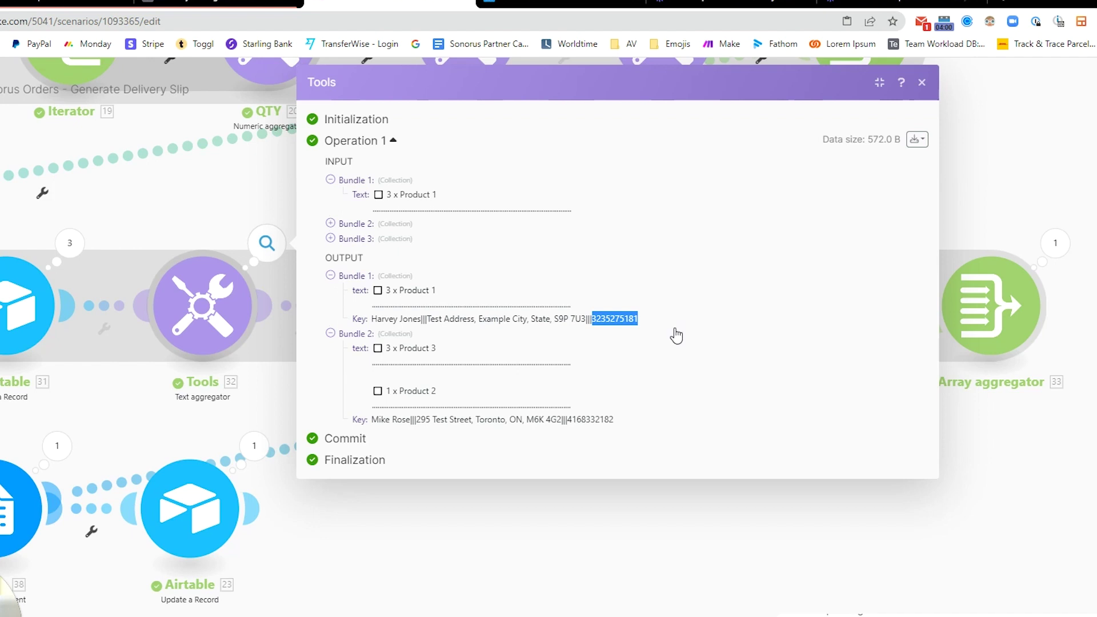
Step: Examine the product text and the customer name in the second output bundle's key, and close the Text aggregator output
drag(377, 352, 451, 360)
click(376, 364)
drag(377, 346, 600, 414)
click(569, 419)
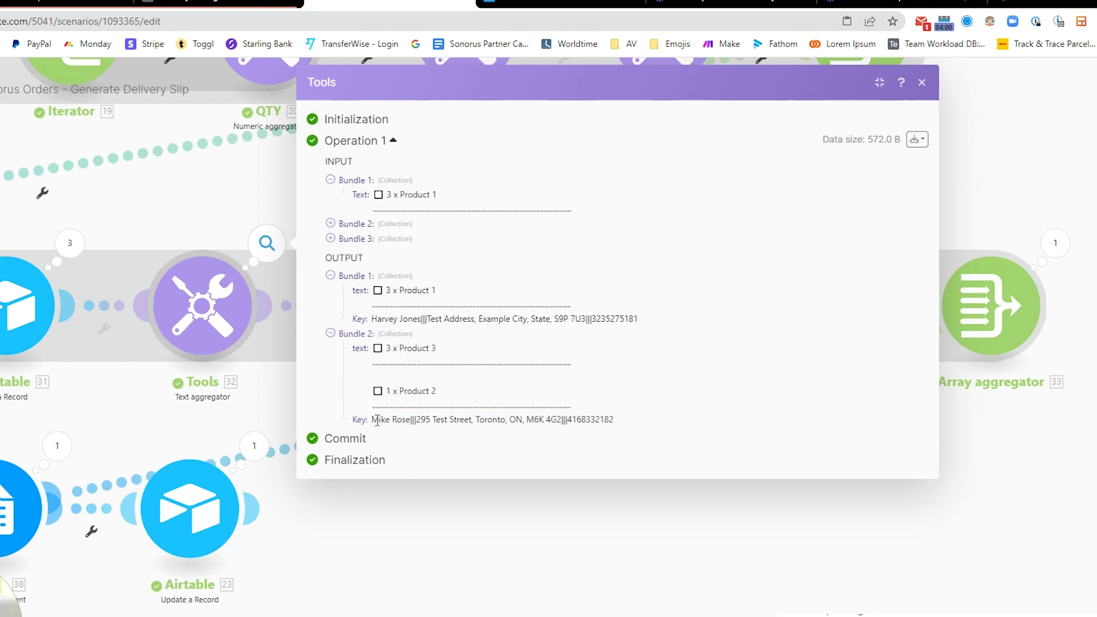
drag(379, 421, 411, 424)
click(423, 421)
click(647, 550)
Step: Open the client Set variable module and examine its name, ||| separator and index 1 in the get and split expression
drag(577, 488, 511, 479)
scroll(512, 464, down, 1)
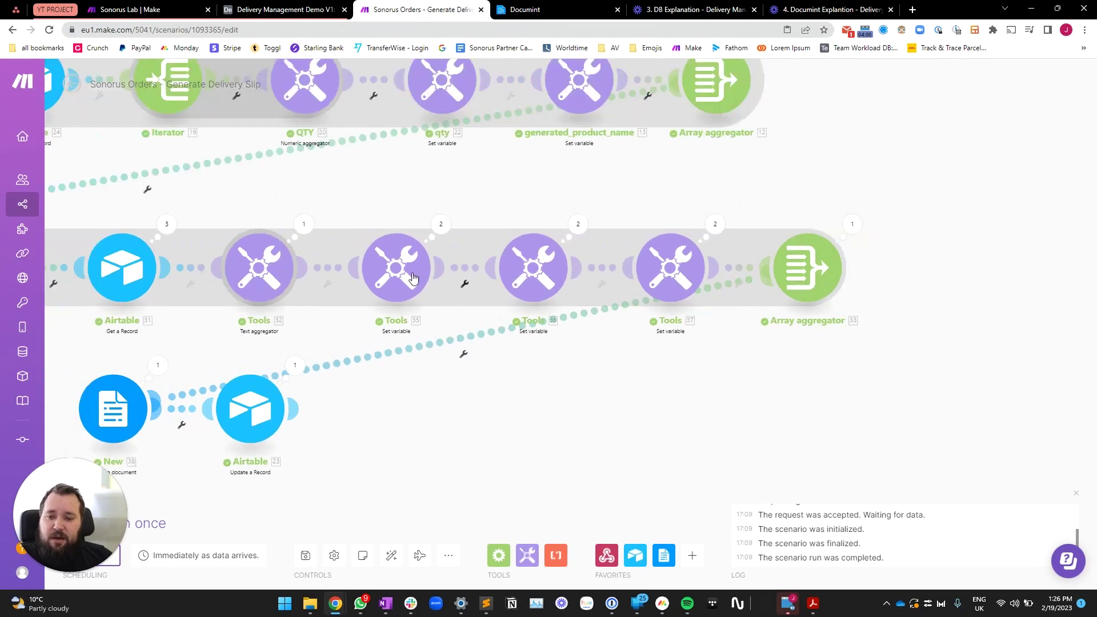
click(413, 278)
drag(514, 226, 469, 226)
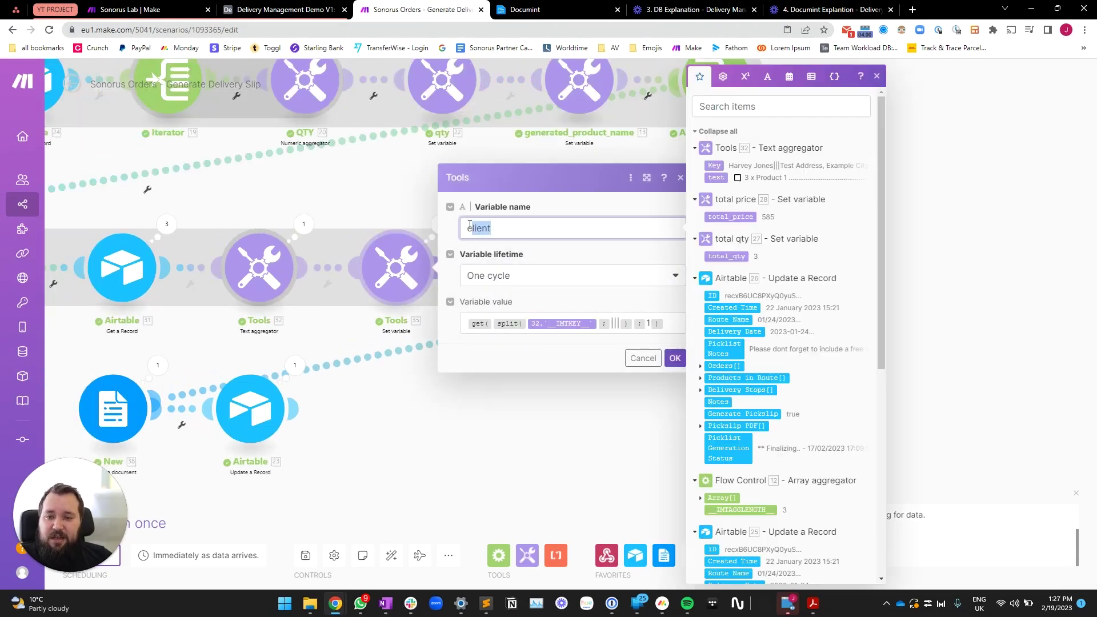
click(632, 328)
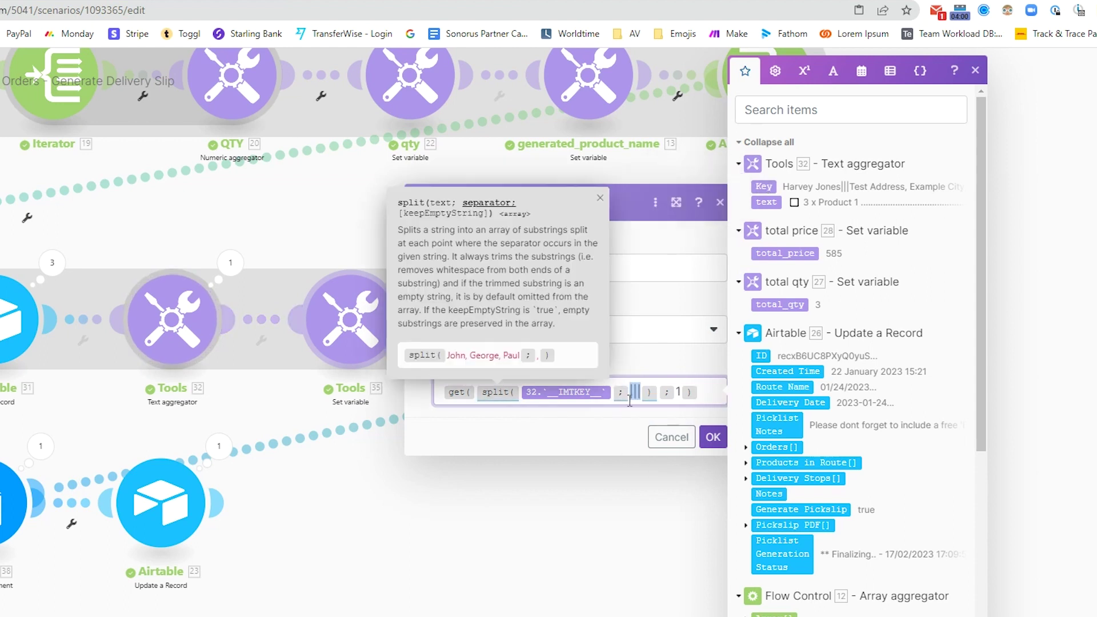
click(680, 392)
text(1)
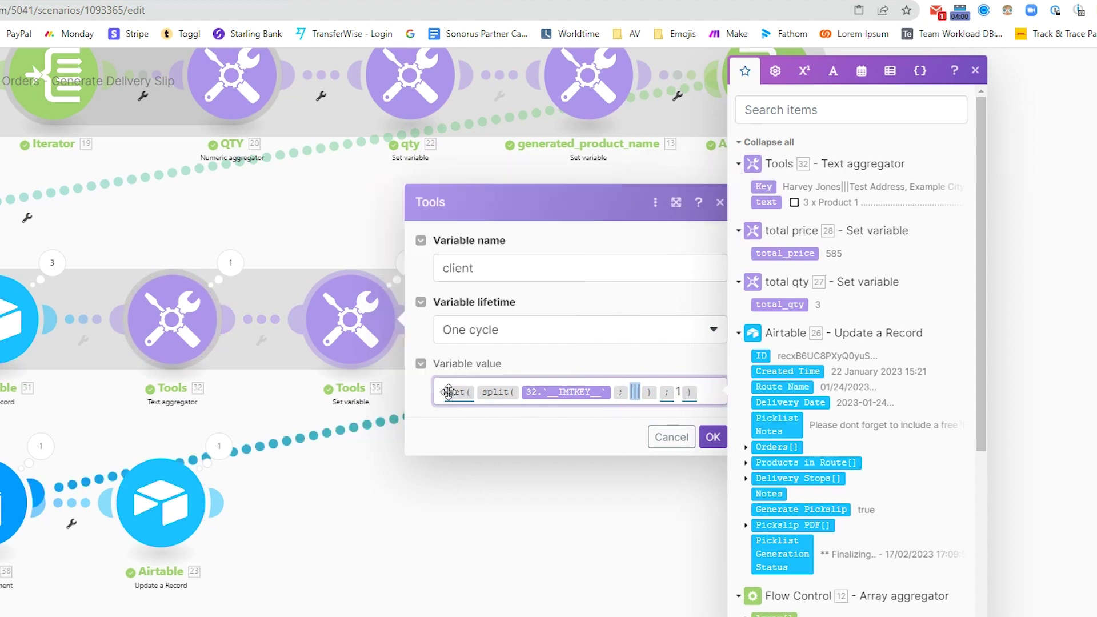
mouse_move(449, 391)
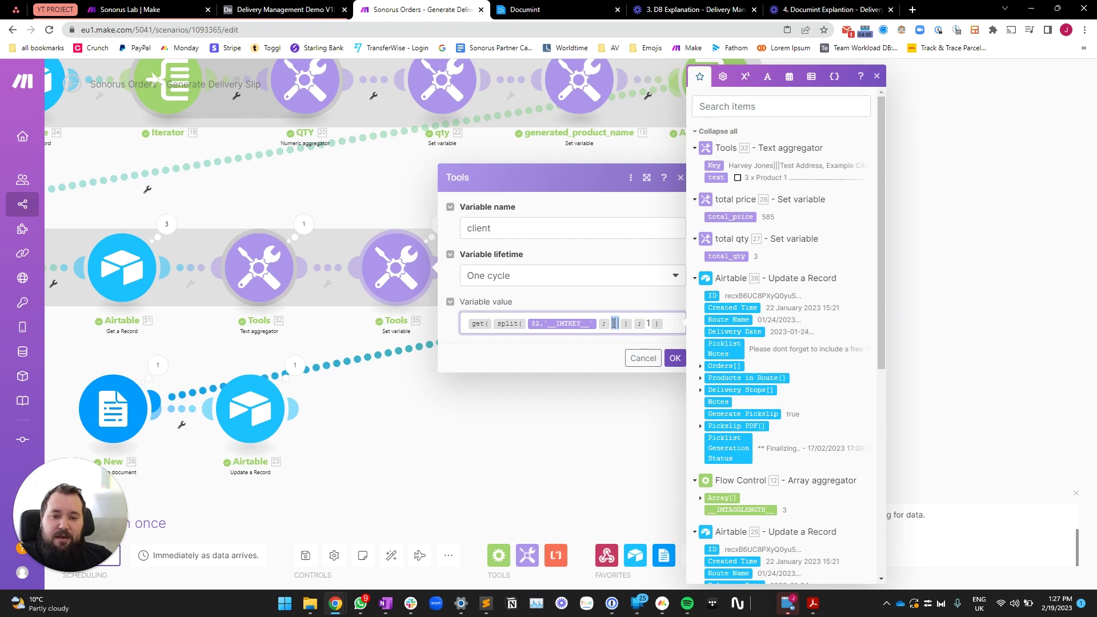
double_click(650, 323)
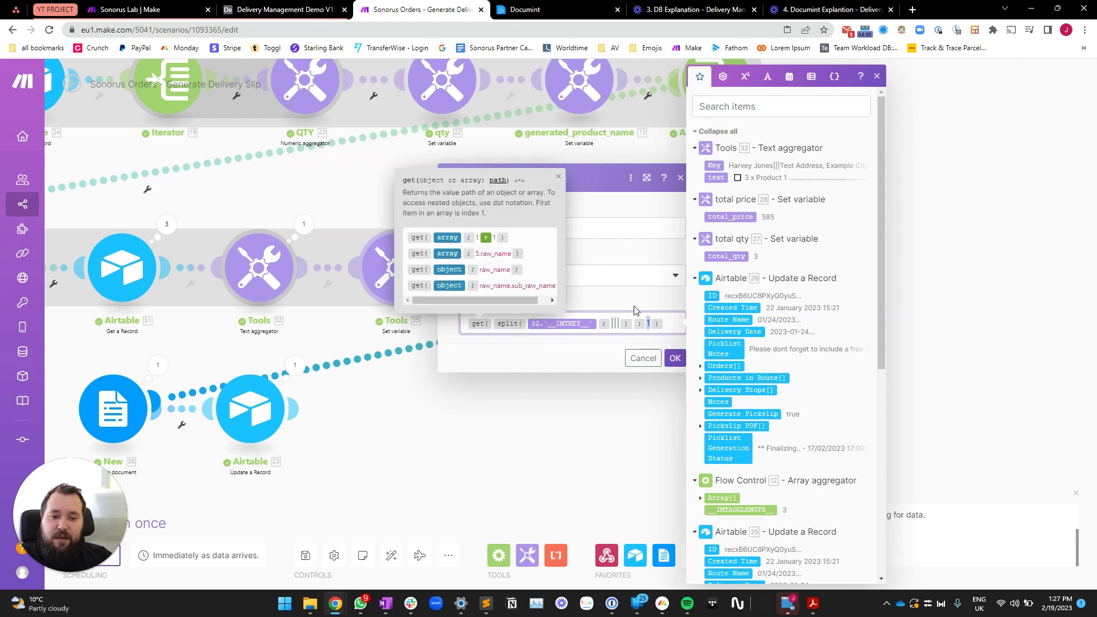
double_click(472, 229)
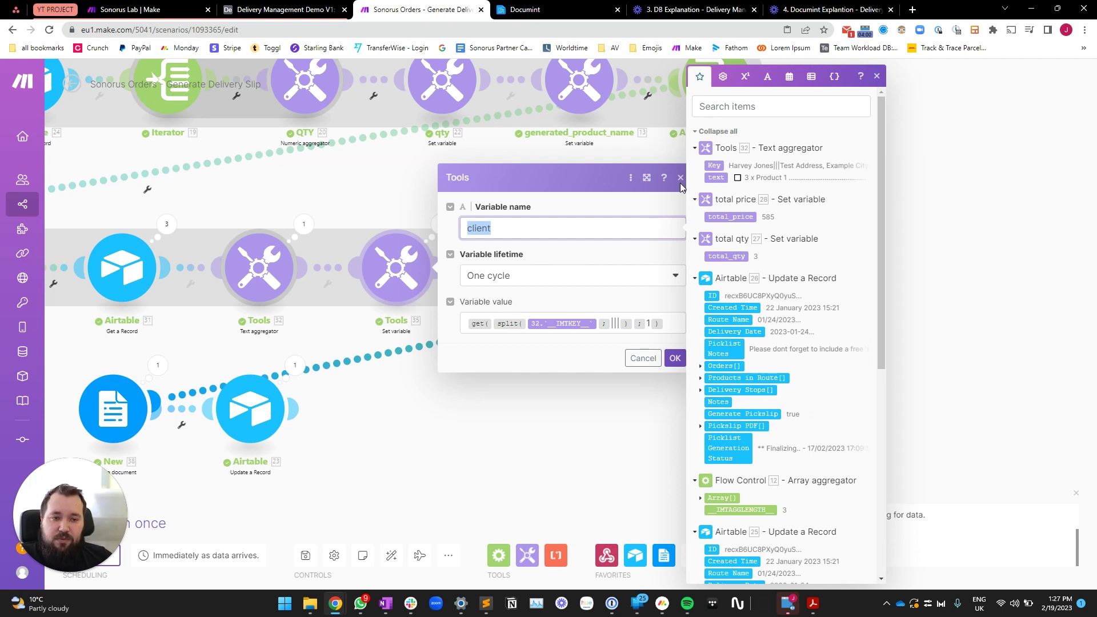
Step: Open the client variable's run output, expand both operations and examine the customer name each one produces
click(486, 436)
click(440, 225)
click(516, 225)
drag(530, 276, 574, 280)
click(524, 294)
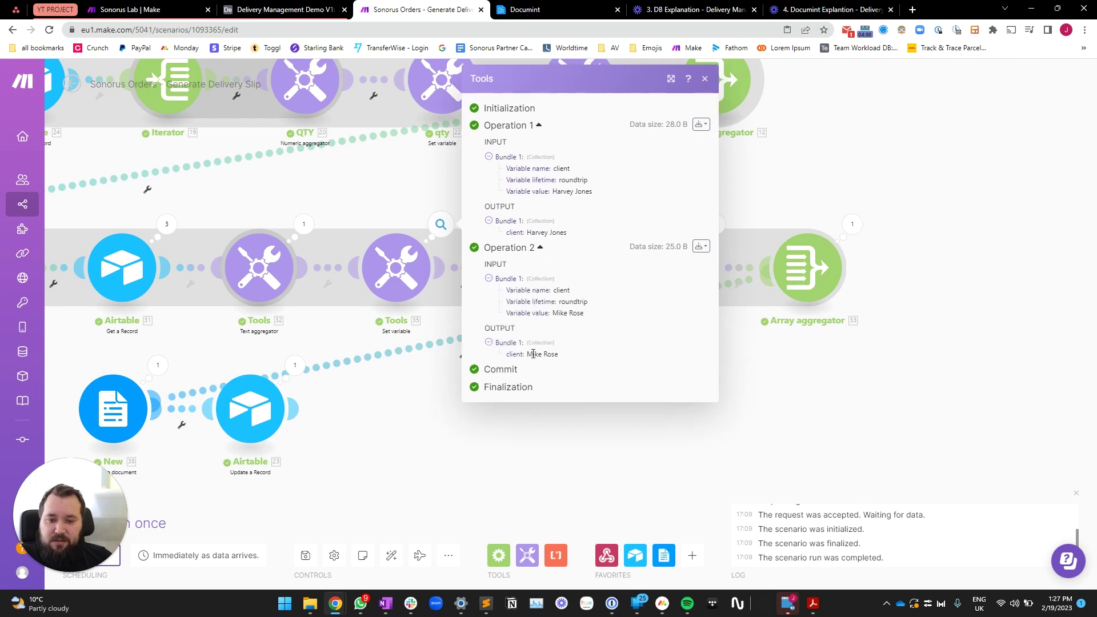
drag(559, 354, 564, 362)
Step: Open the address Set variable module, examine the variable name and the index 2 in its value expression, and close the settings
drag(542, 456, 485, 464)
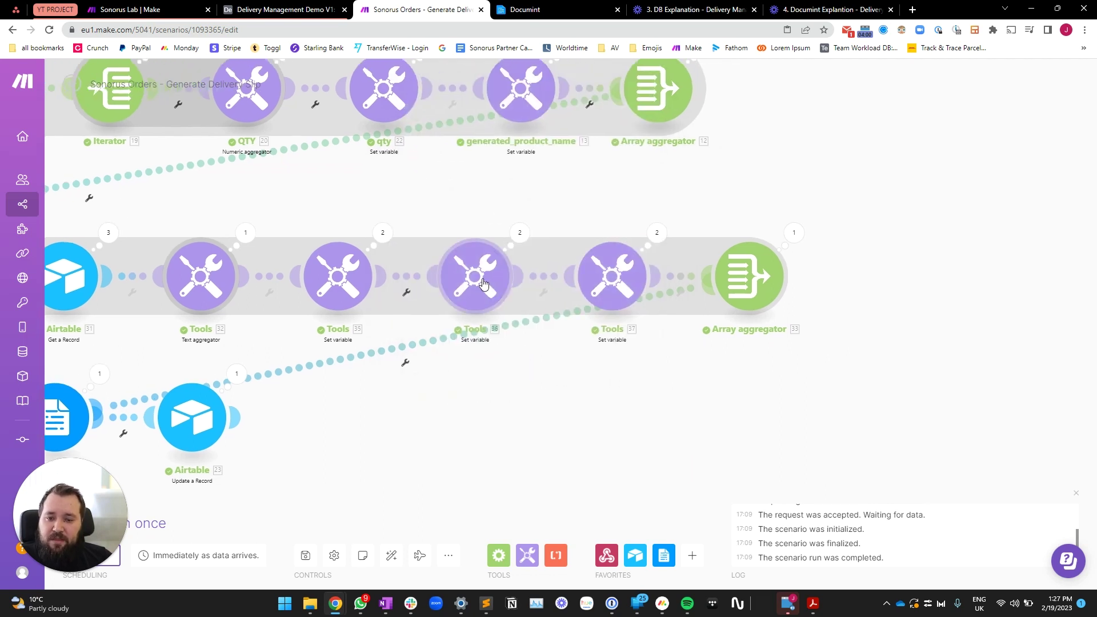
click(495, 288)
double_click(558, 236)
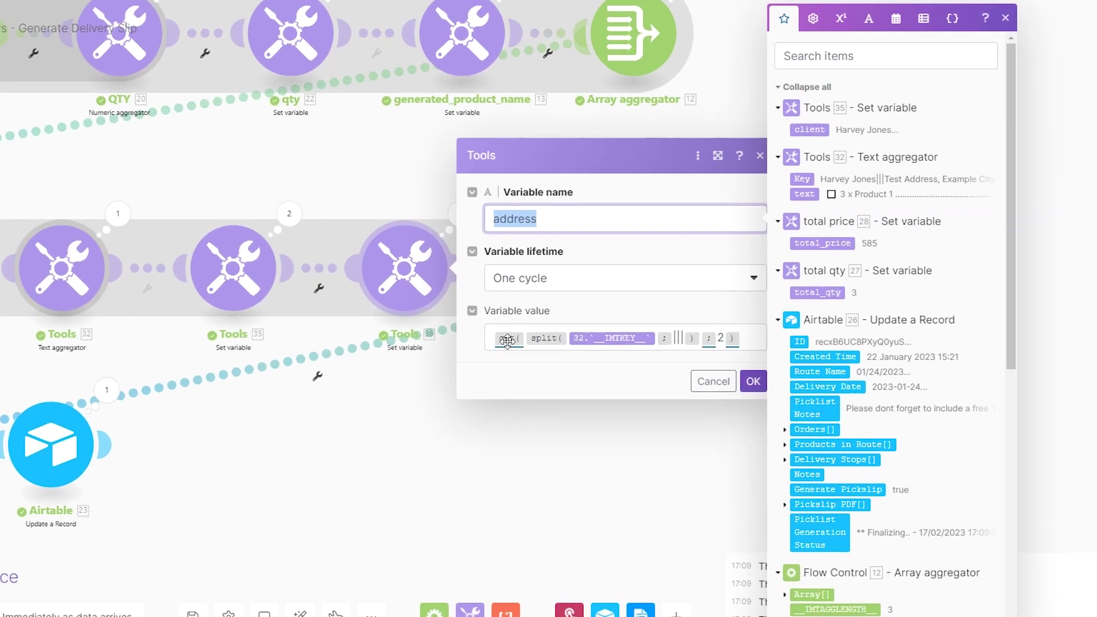
click(740, 343)
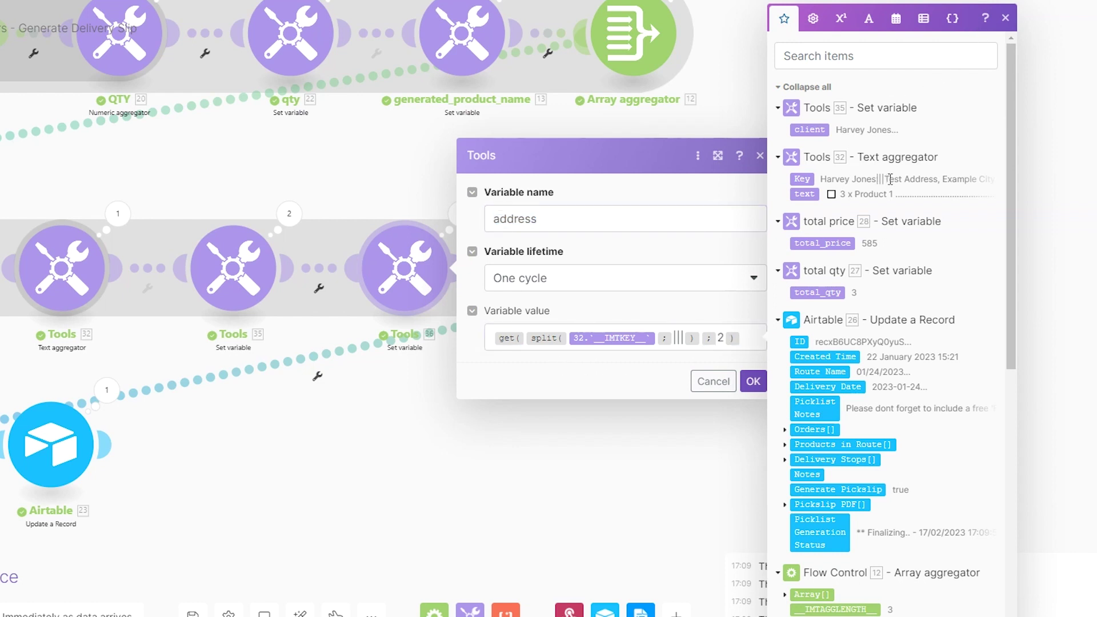
click(576, 476)
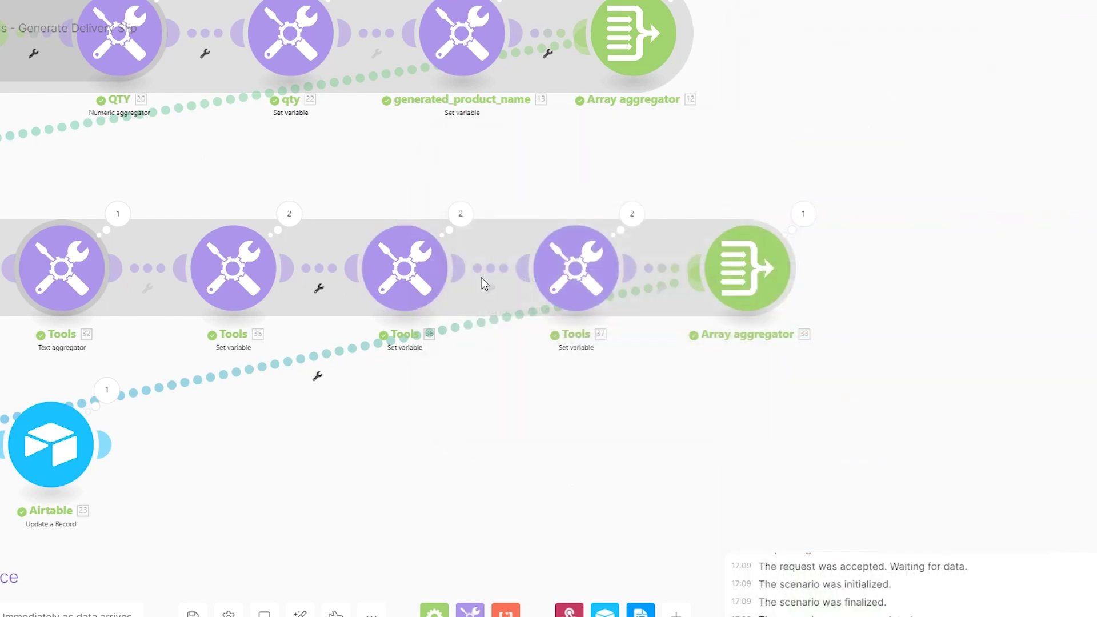
Step: Open the address variable's run output, expand the operations and examine the address each one produces
click(461, 213)
click(585, 213)
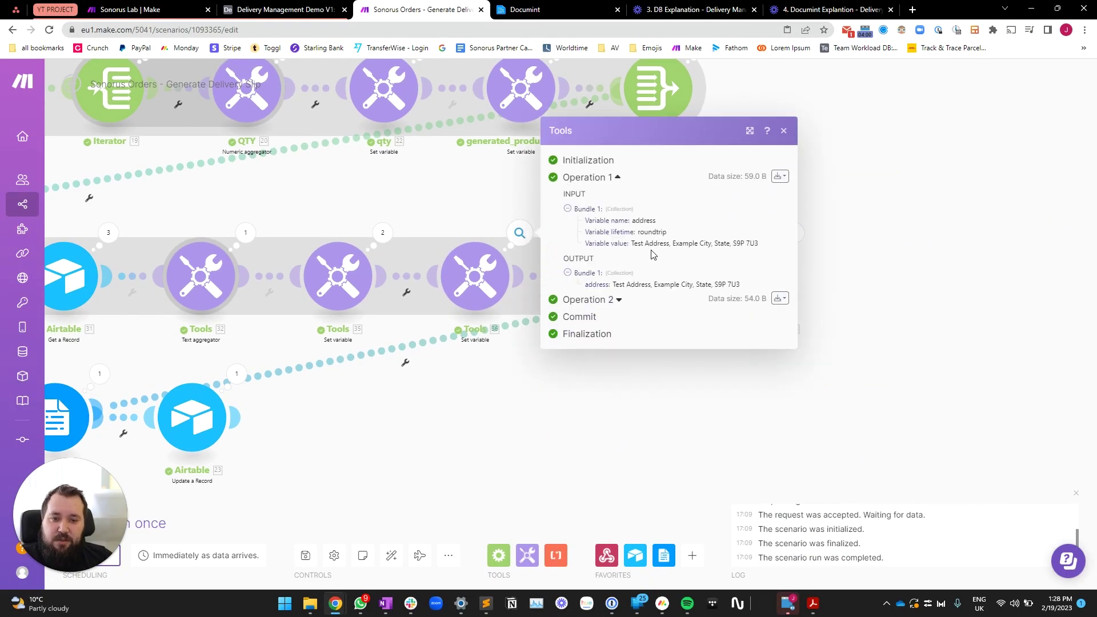
drag(623, 284, 745, 284)
click(618, 299)
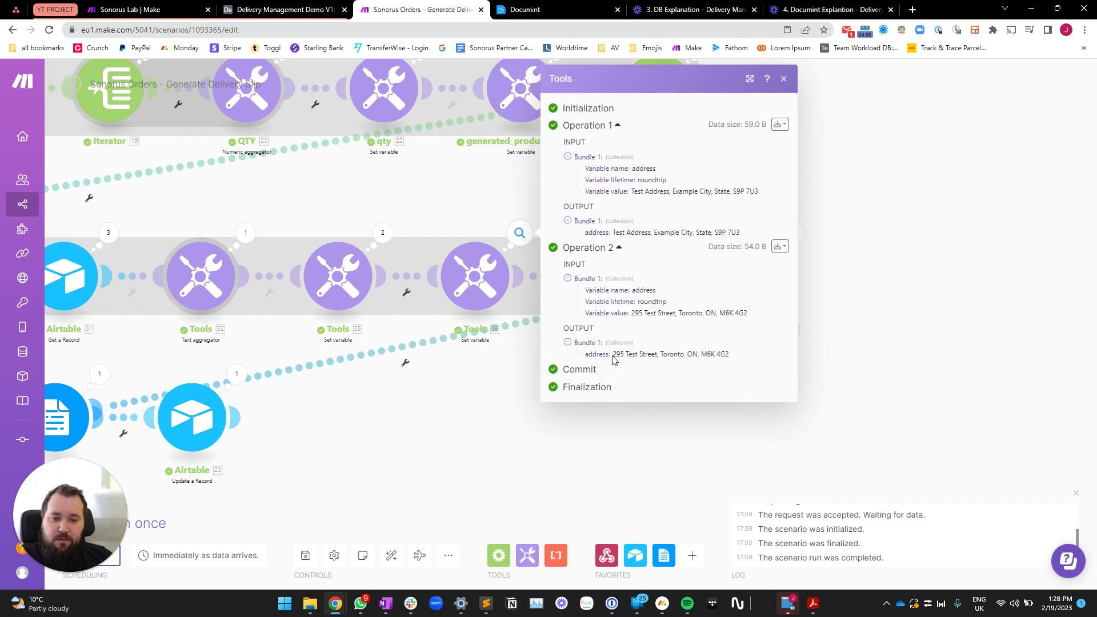
Step: Open the run output of the third Set variable module and examine the phone value in its first operation
drag(638, 464, 454, 489)
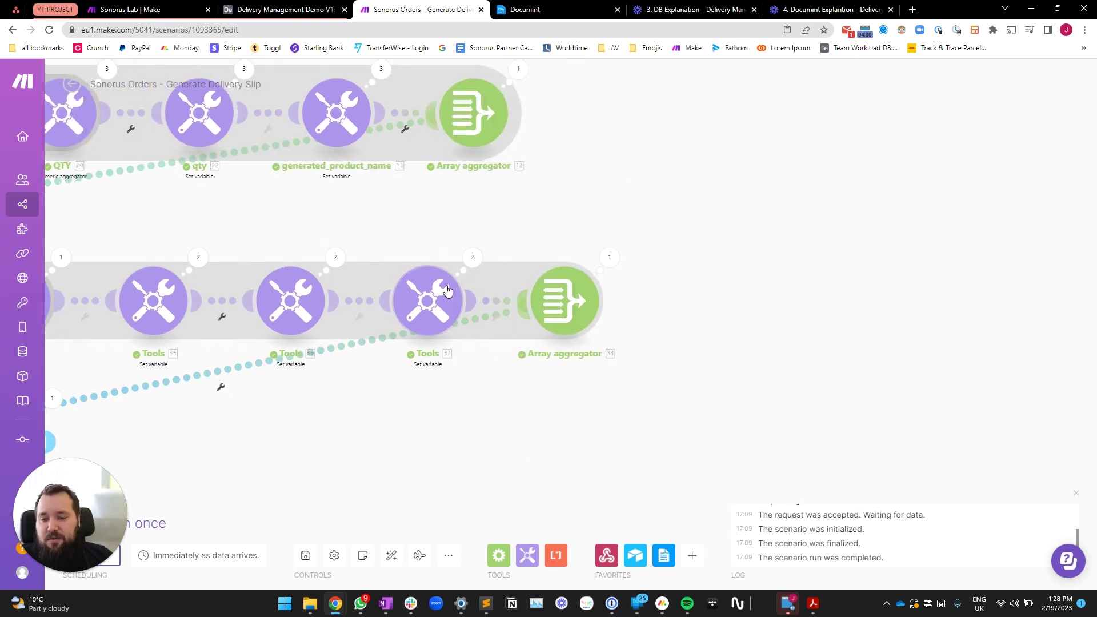
click(472, 258)
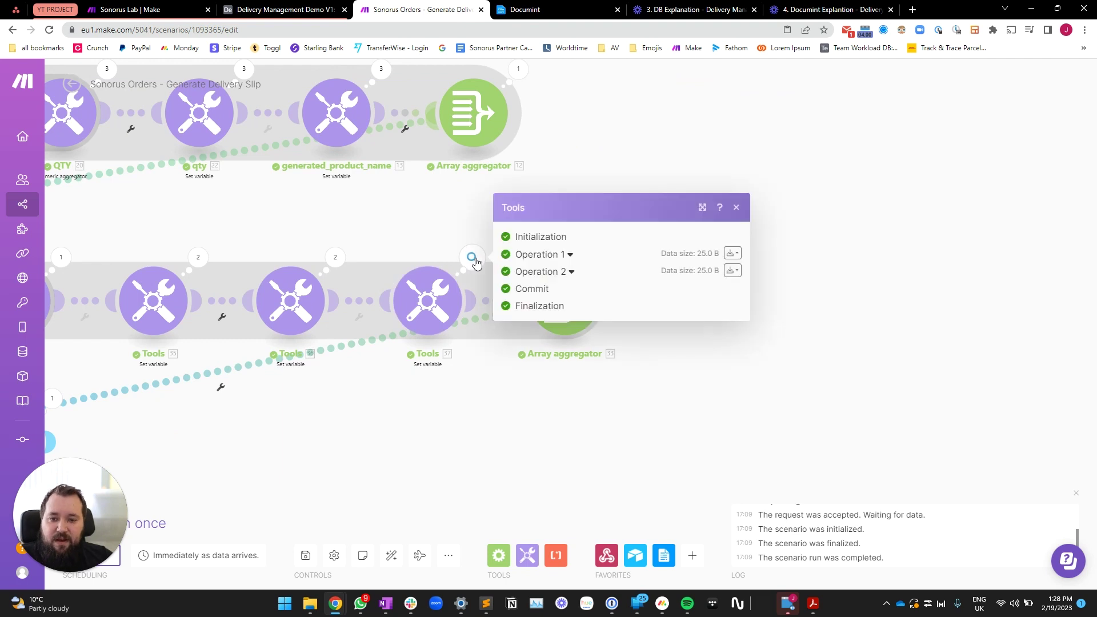
click(539, 254)
drag(585, 268, 620, 269)
drag(562, 309, 599, 310)
Step: Review the settings of the phone, address and client Set variable modules in turn, comparing their variable names and value expressions
drag(422, 408, 611, 394)
click(610, 313)
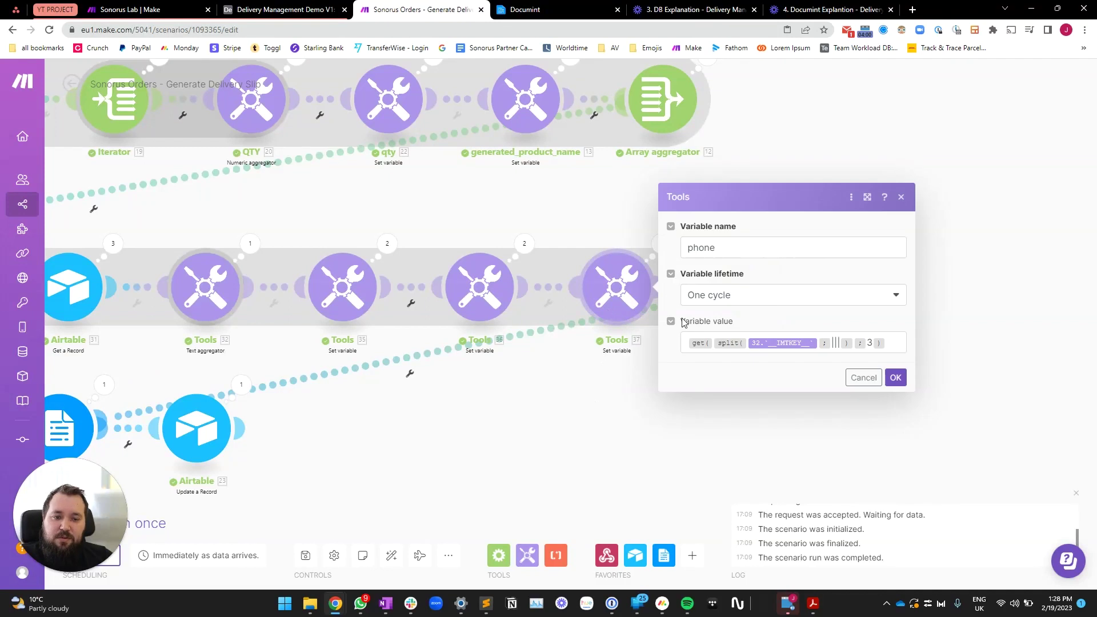
double_click(708, 244)
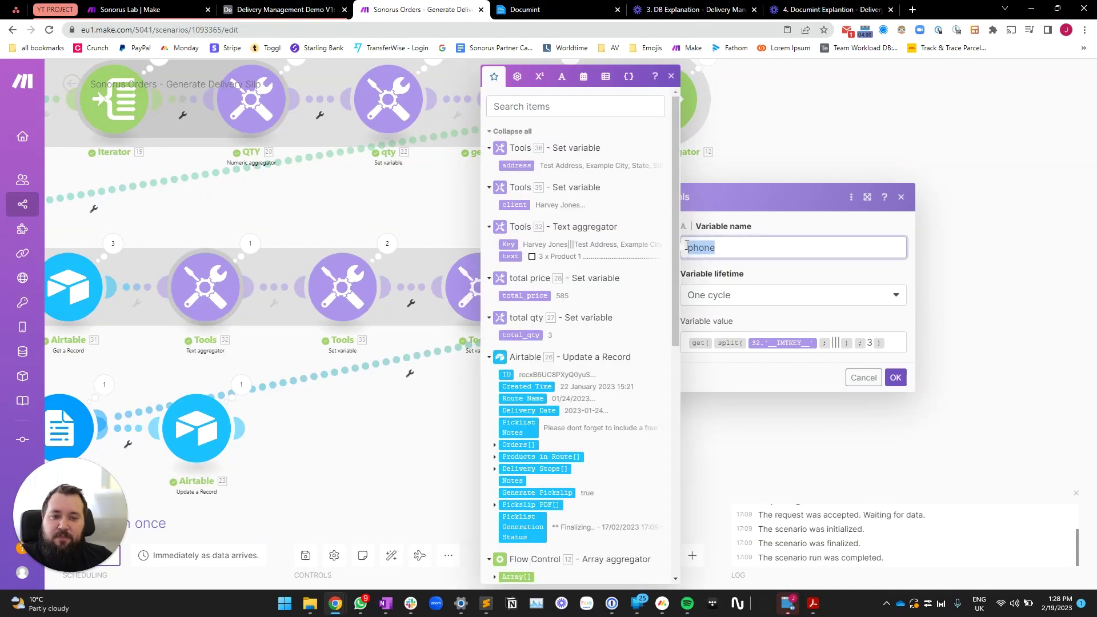
click(377, 447)
click(480, 286)
drag(628, 249, 334, 231)
click(329, 292)
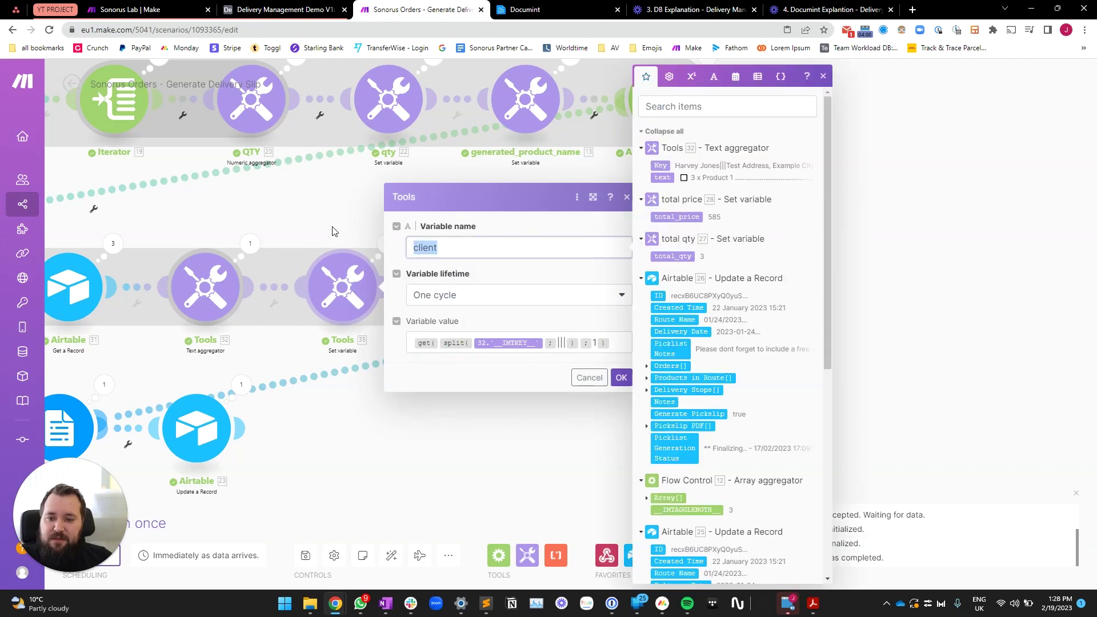
click(335, 232)
Step: Open the final Array aggregator and examine its source module and the aggregated fields phone, address, client and text
drag(711, 413, 413, 405)
click(475, 327)
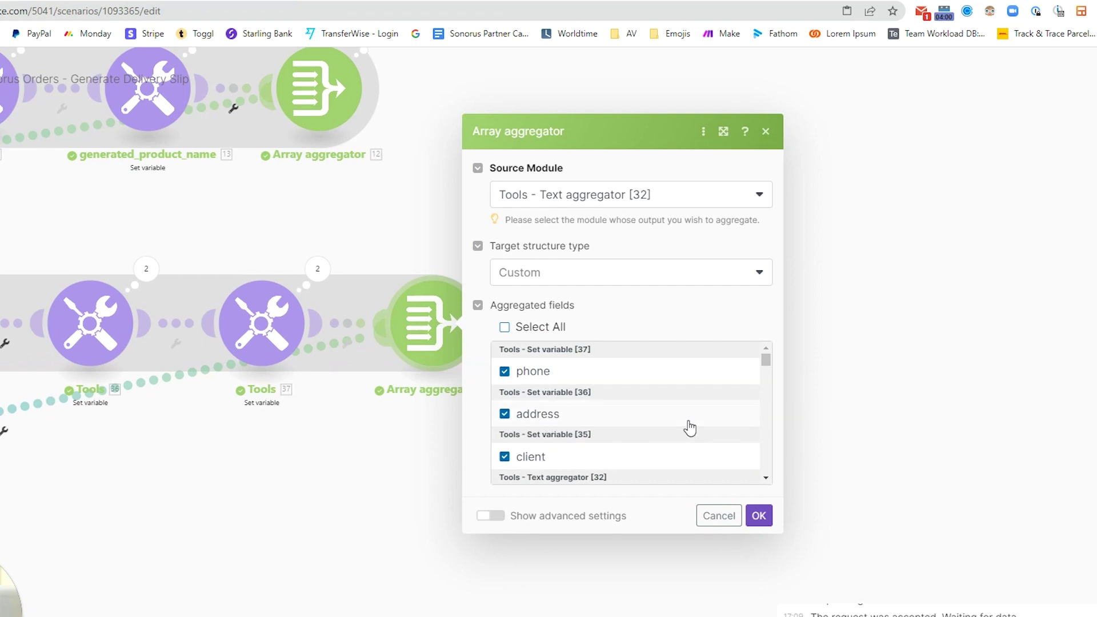
scroll(695, 416, down, 5)
scroll(553, 409, up, 3)
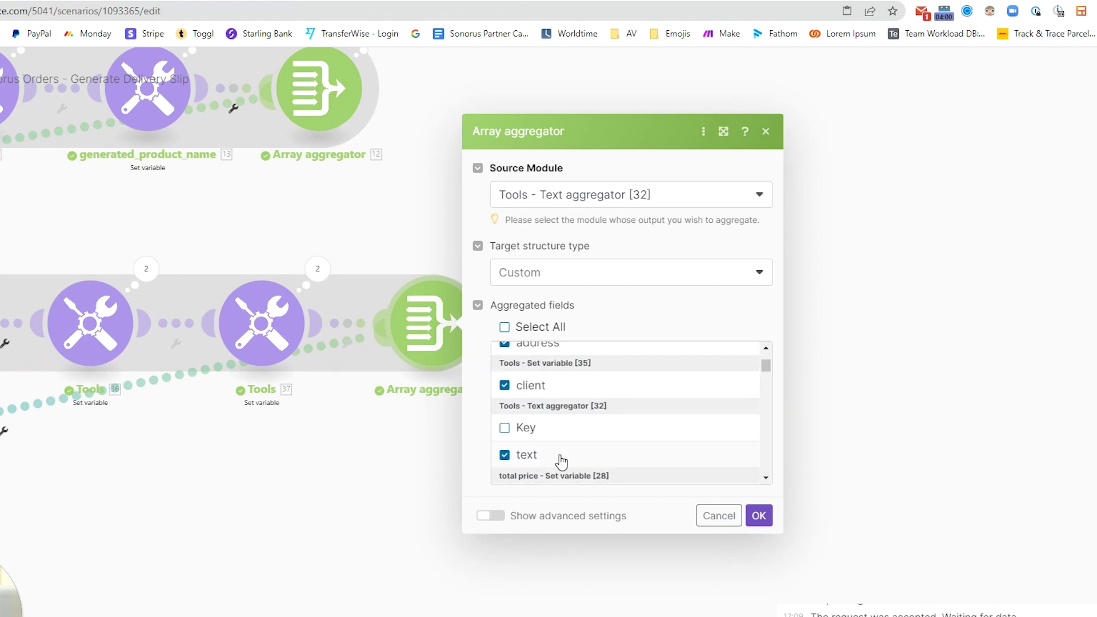
Step: Open the Text aggregator's run output again and examine the product text in both output bundles
drag(218, 485, 436, 477)
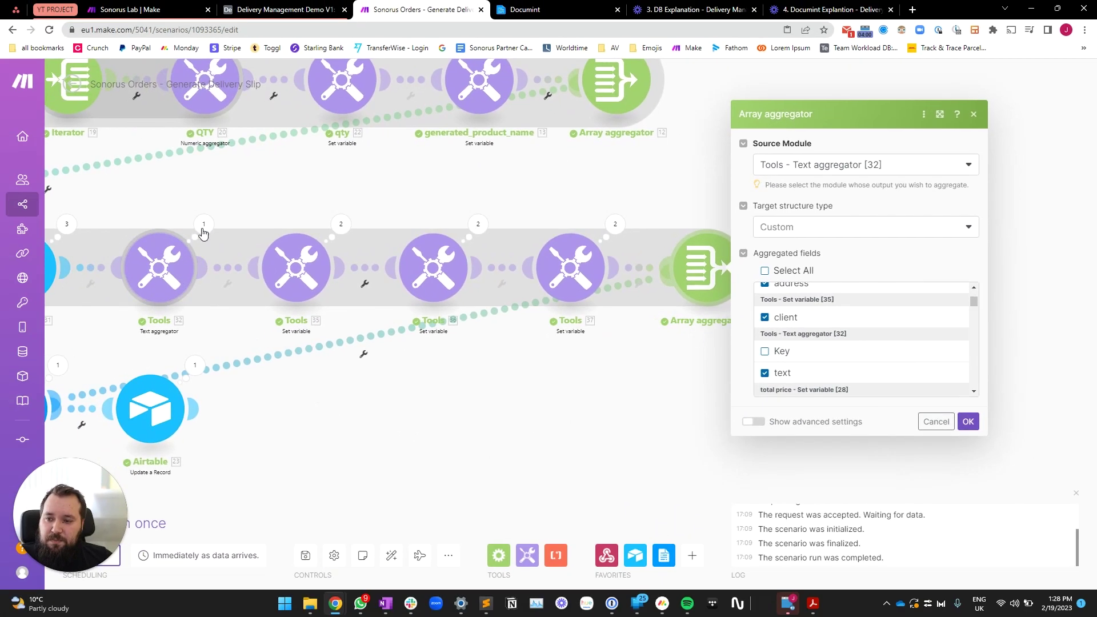
click(31, 261)
drag(289, 303, 458, 350)
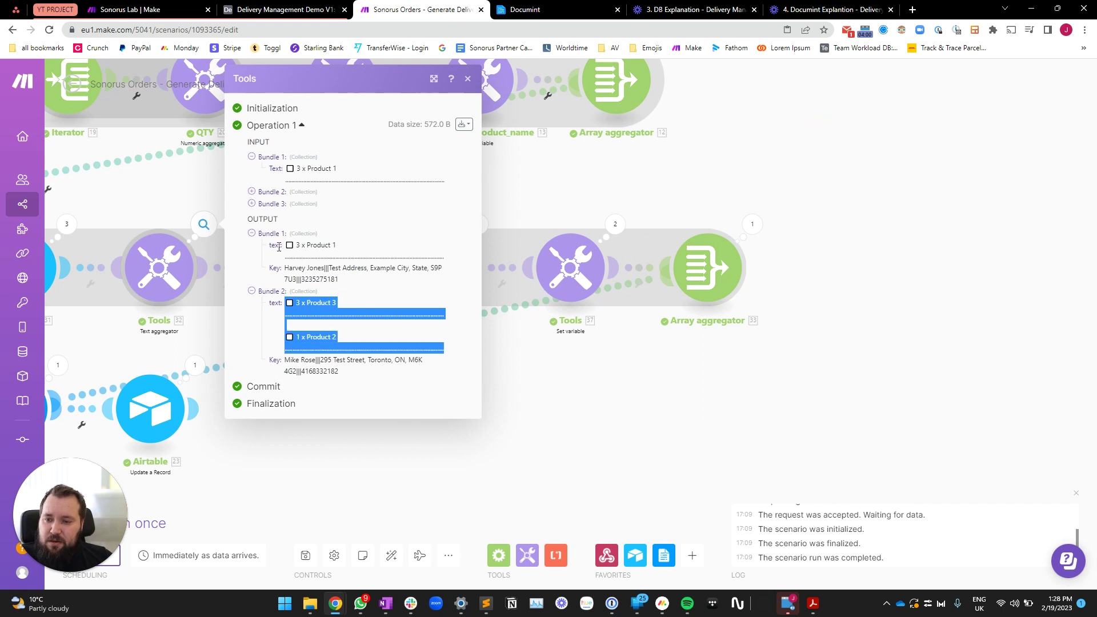
drag(287, 245, 450, 258)
Step: Return to the final Array aggregator's settings, look through the whole aggregated fields list and close it
click(673, 403)
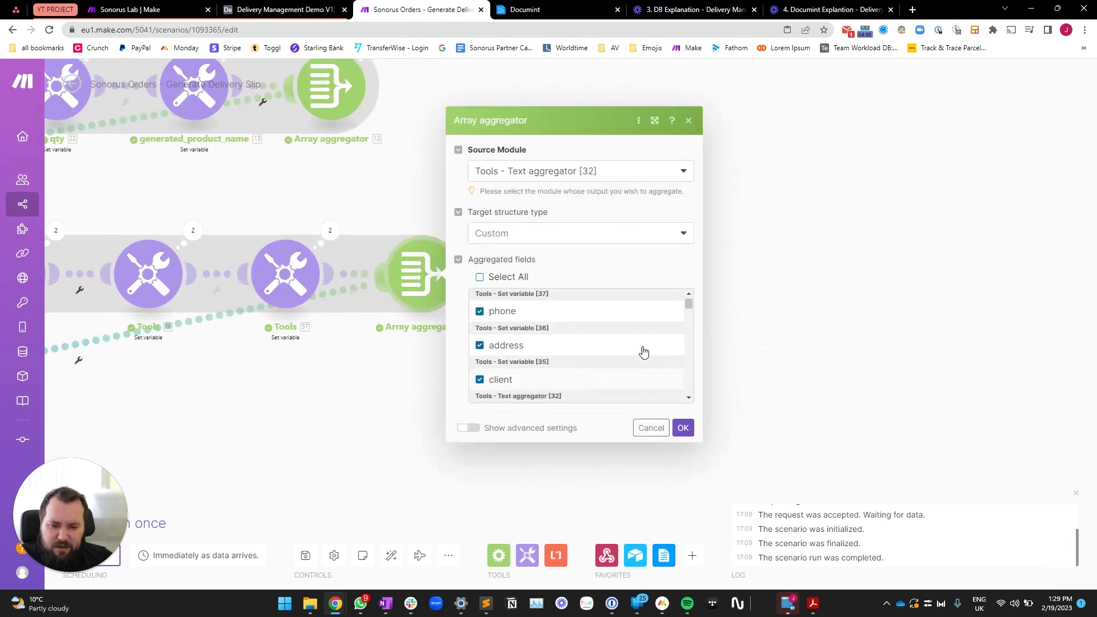
scroll(642, 351, down, 3)
scroll(642, 351, down, 6)
click(313, 406)
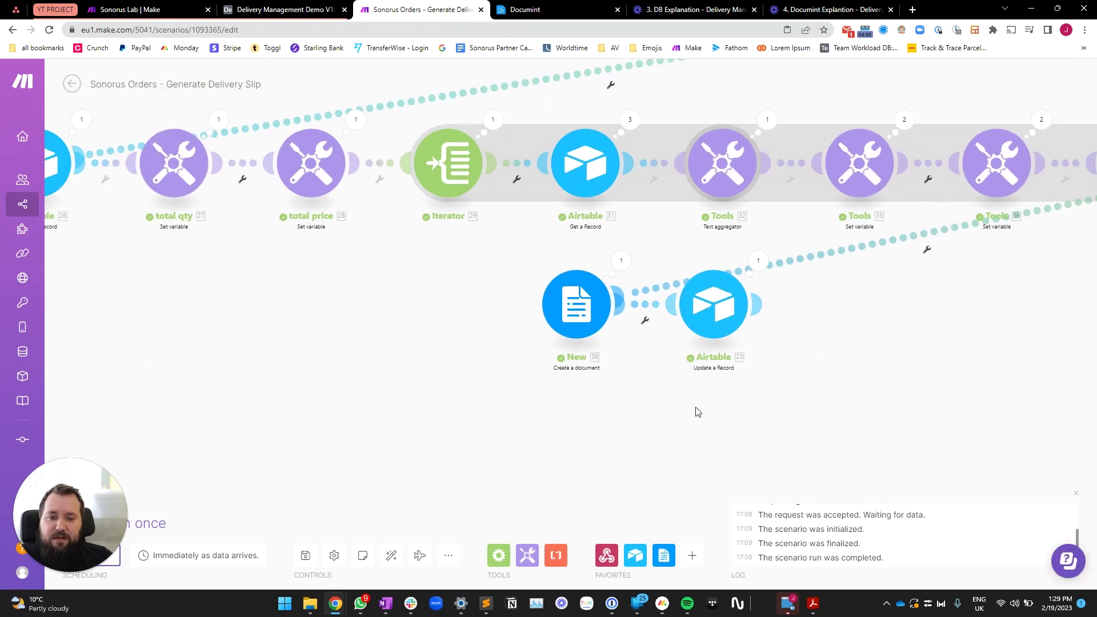
Step: Open the Documint Create a document module and examine its template and the line_items and total_qty mappings
scroll(697, 412, down, 3)
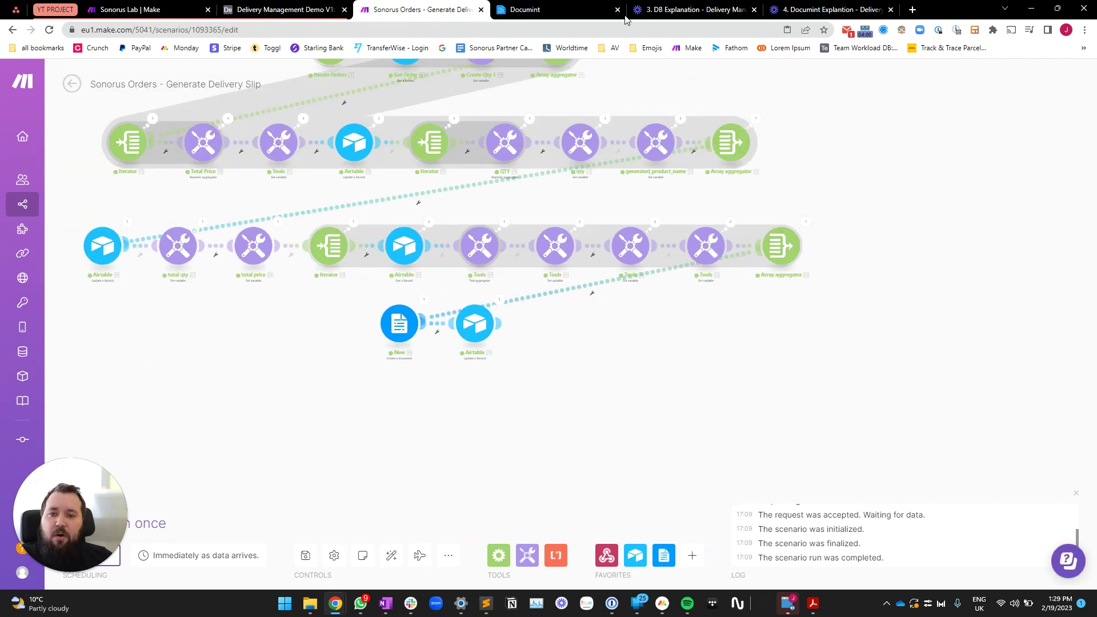
click(383, 327)
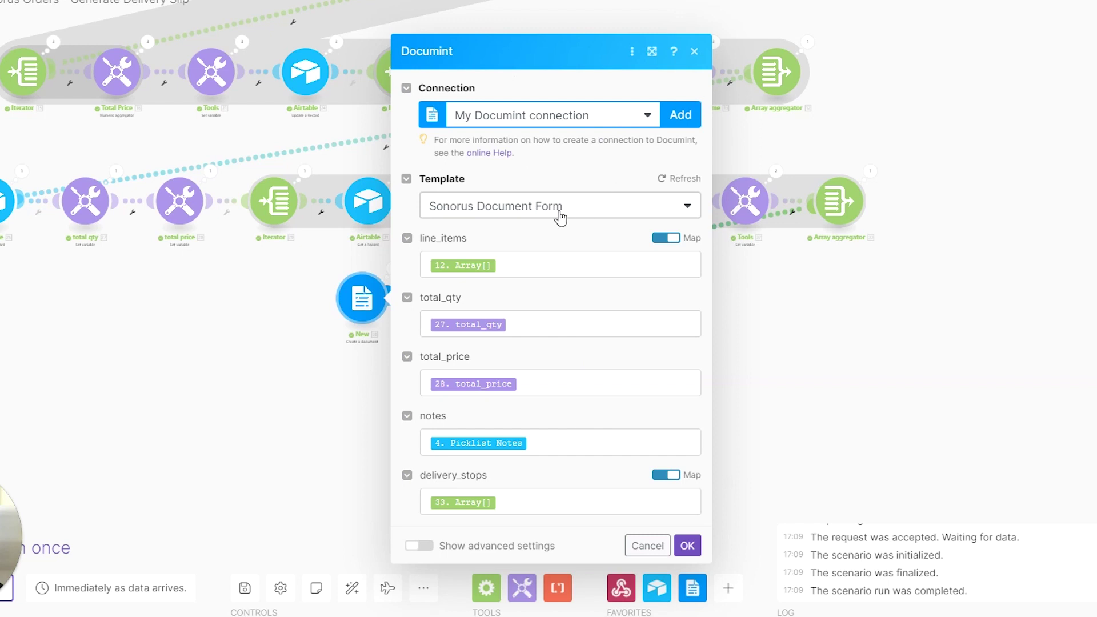
click(560, 270)
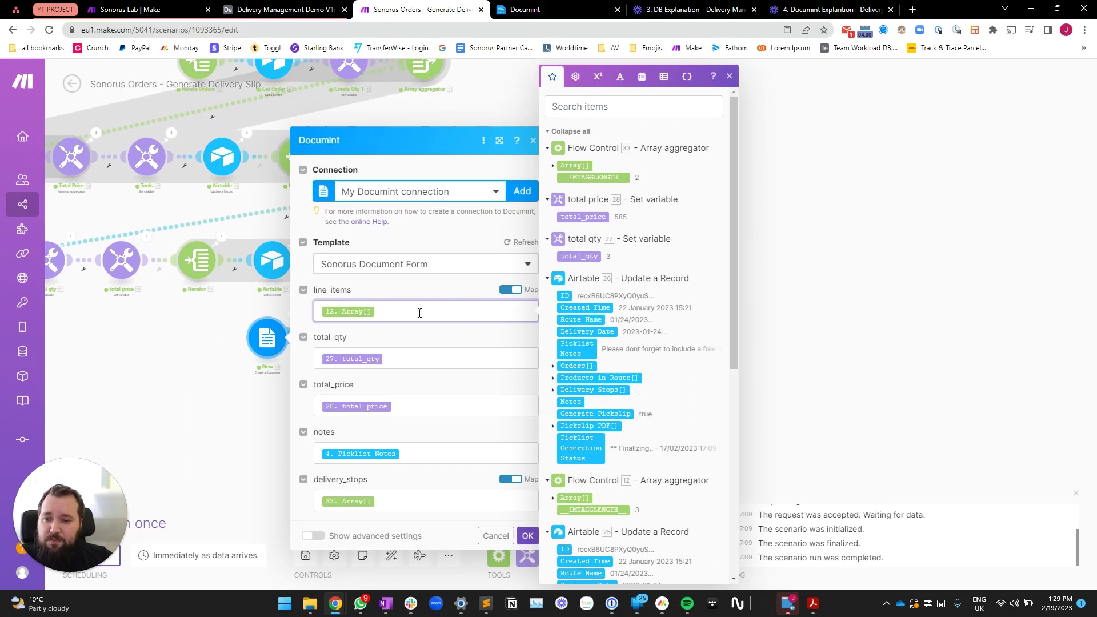
click(219, 314)
scroll(668, 267, up, 5)
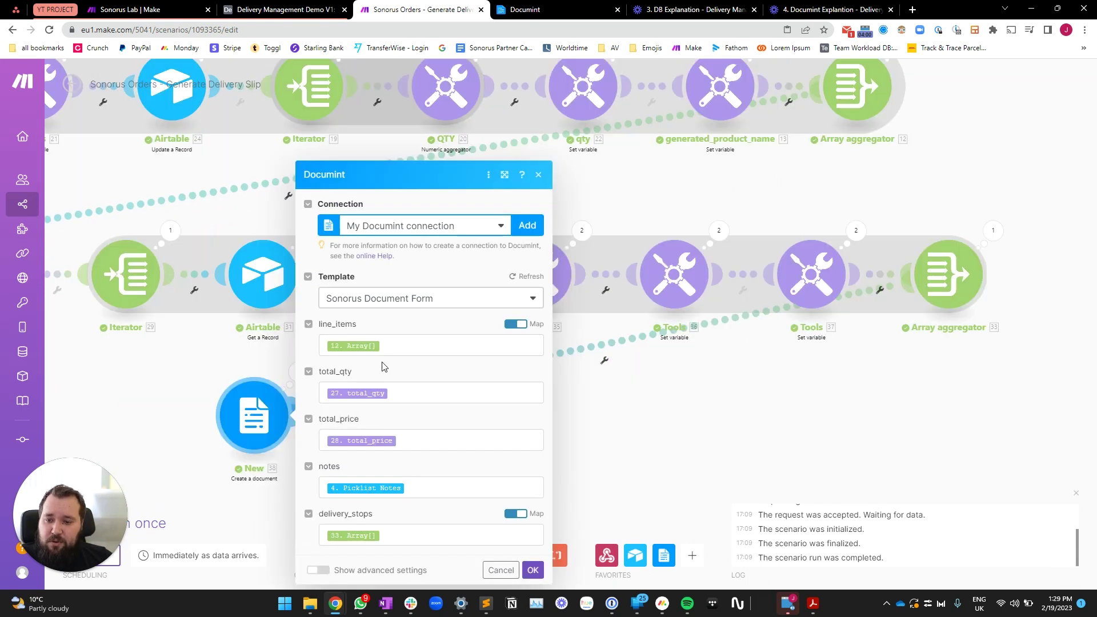
click(404, 393)
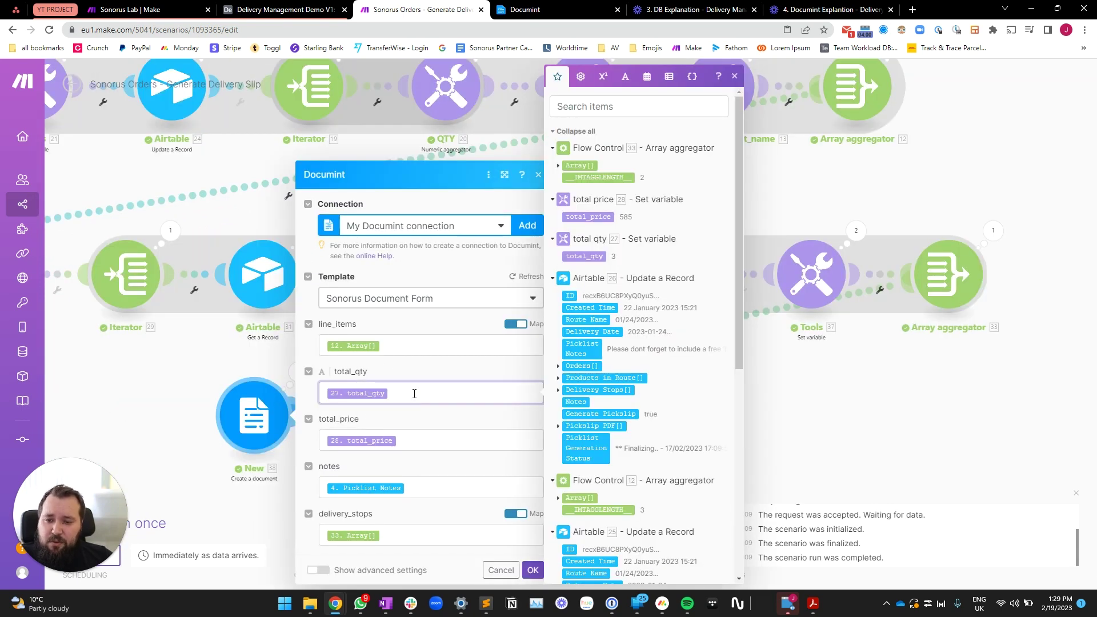
click(216, 357)
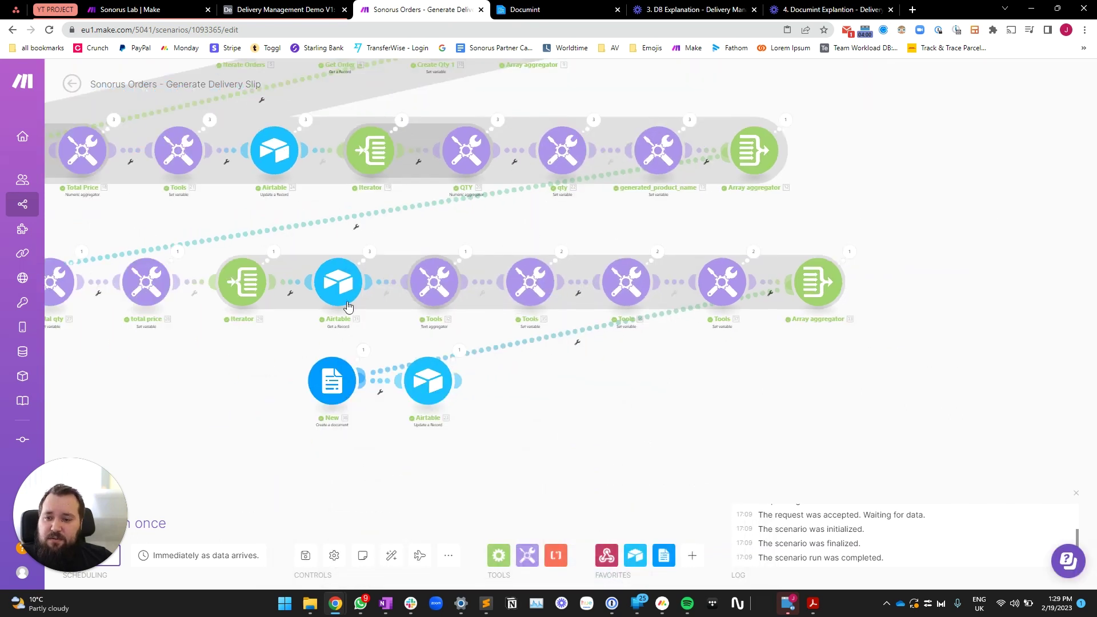
Step: Reopen the Documint Create a document module, examine the total_price, notes and delivery_stops mappings, and close it
scroll(264, 309, up, 3)
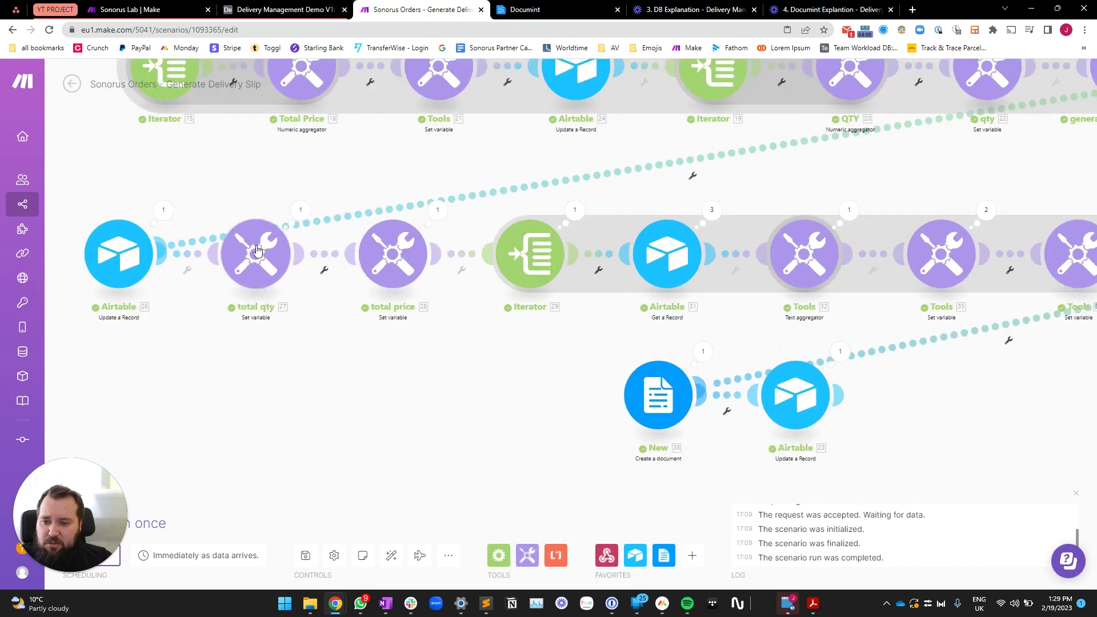
click(656, 397)
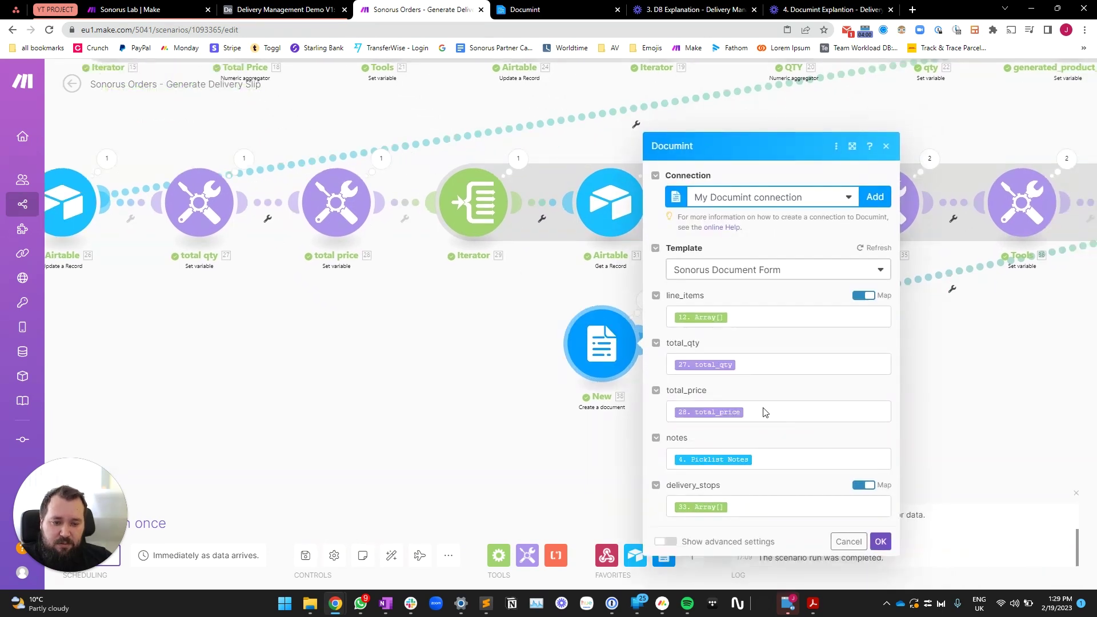
click(769, 461)
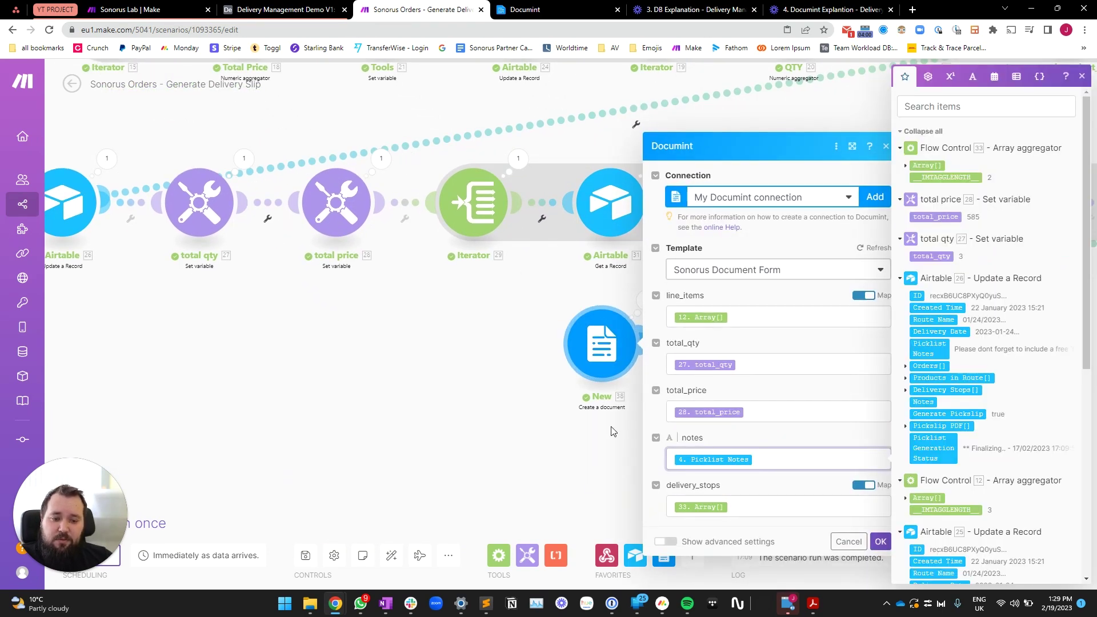
scroll(965, 505, down, 5)
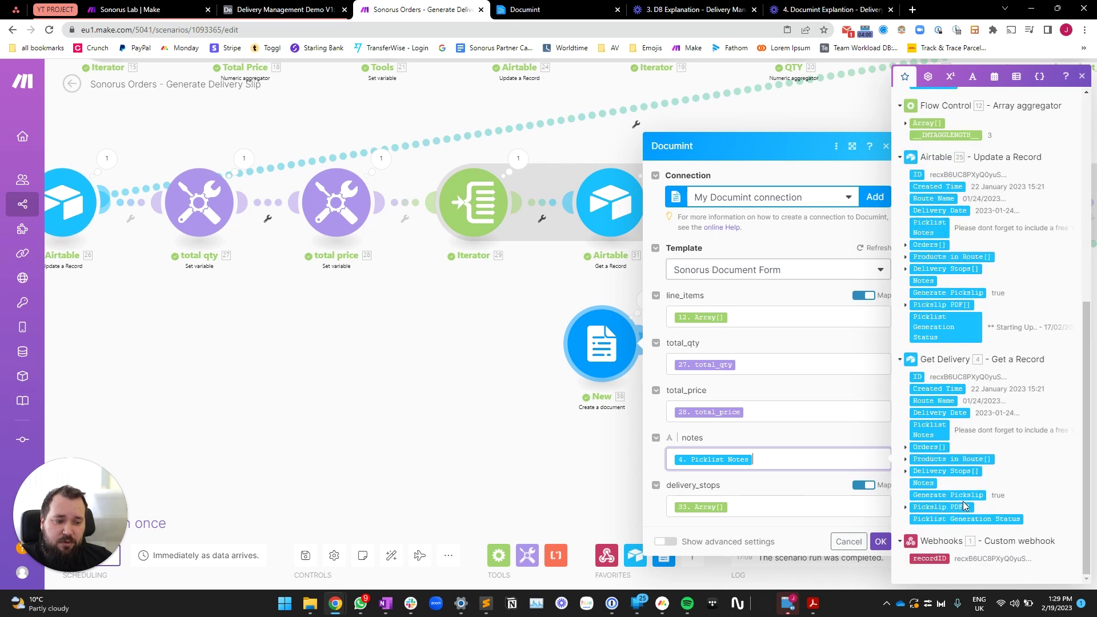
click(804, 414)
click(737, 511)
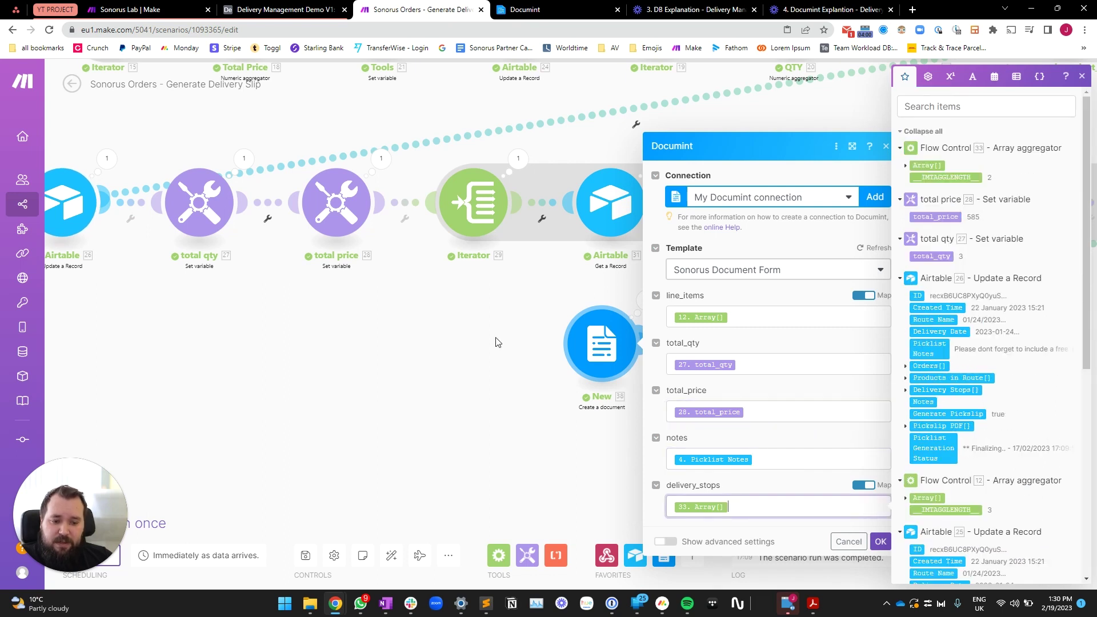
click(496, 342)
Step: Locate the final Array aggregator, then examine the input and output bundles of the Create a document module's run and close them
scroll(775, 203, right, 10)
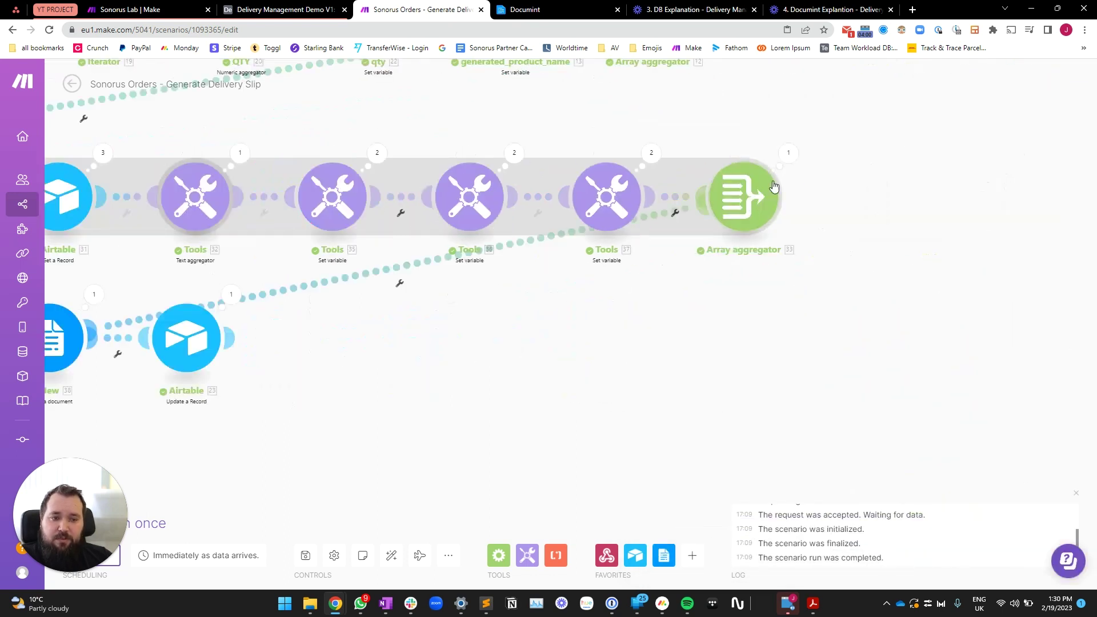
scroll(485, 343, left, 4)
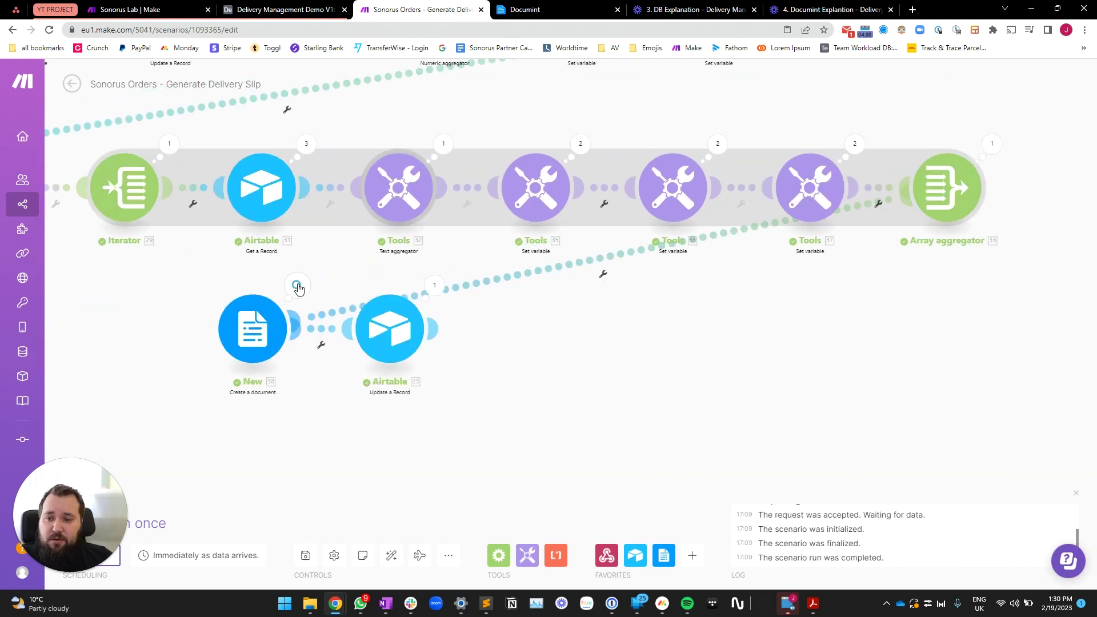
click(297, 287)
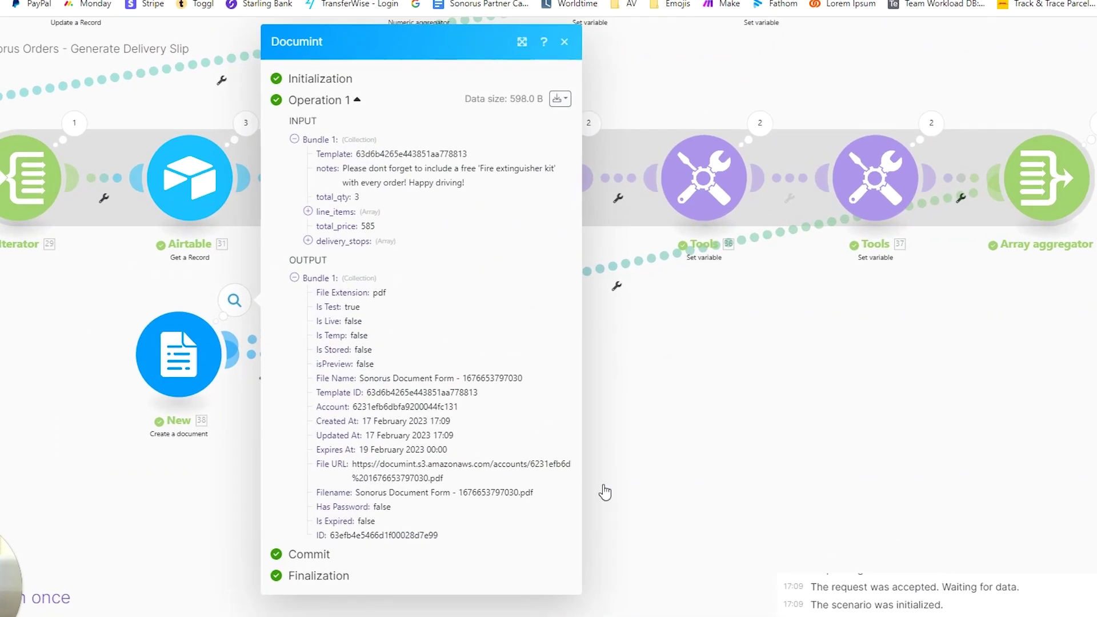
click(720, 492)
Step: Open the final Airtable Update a Record module, examine its Picklist Generation Status, File URL and File name mappings, and confirm the settings
click(350, 354)
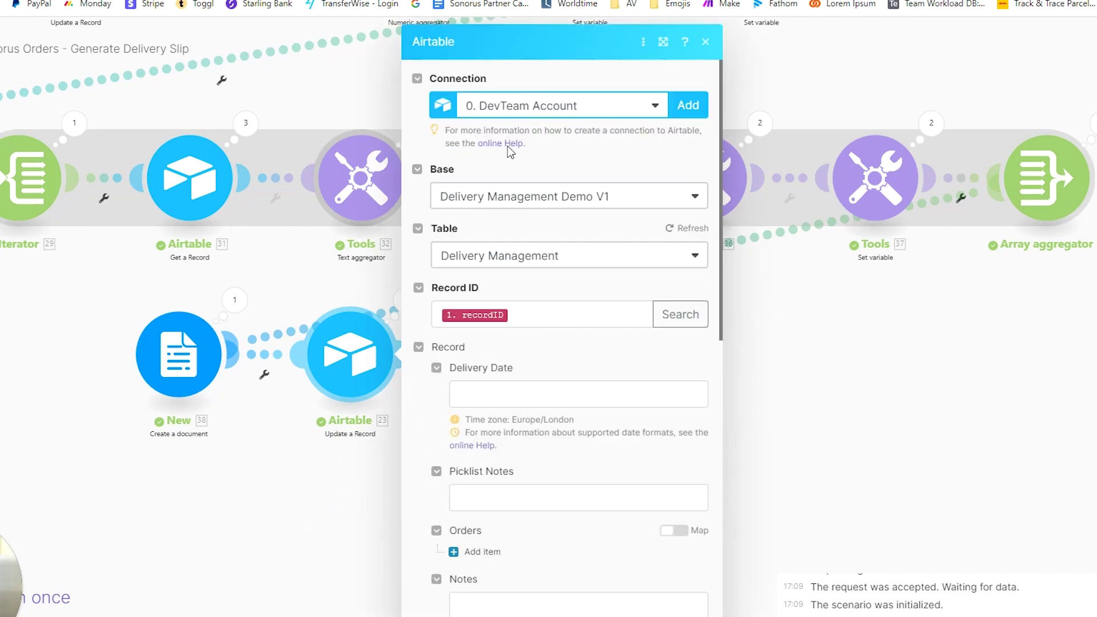
scroll(579, 299, down, 10)
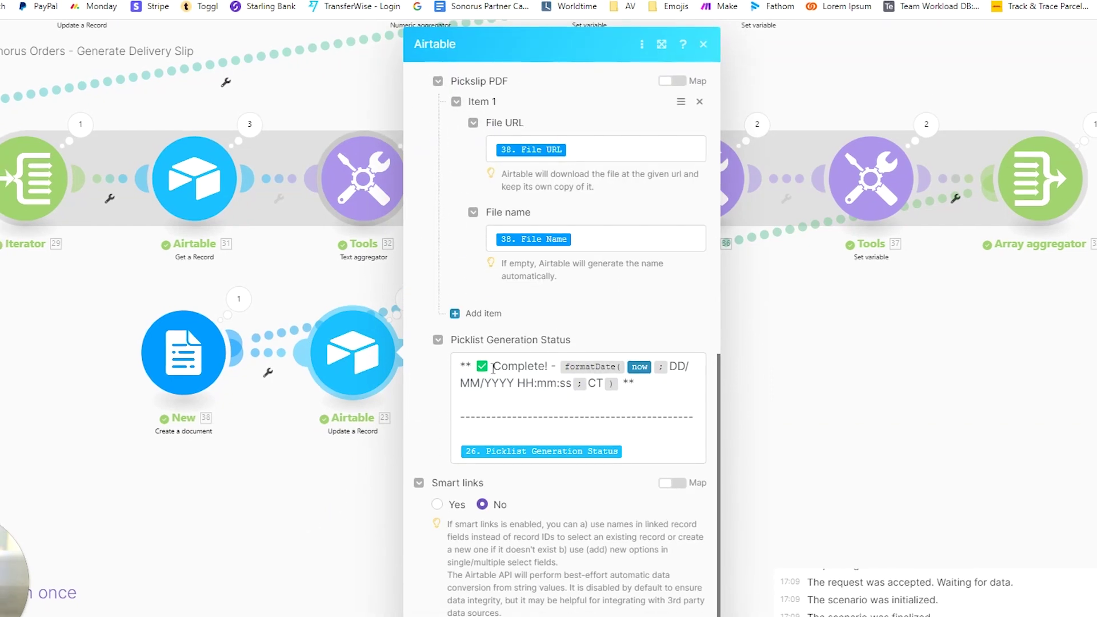
click(460, 364)
key(ctrl+a)
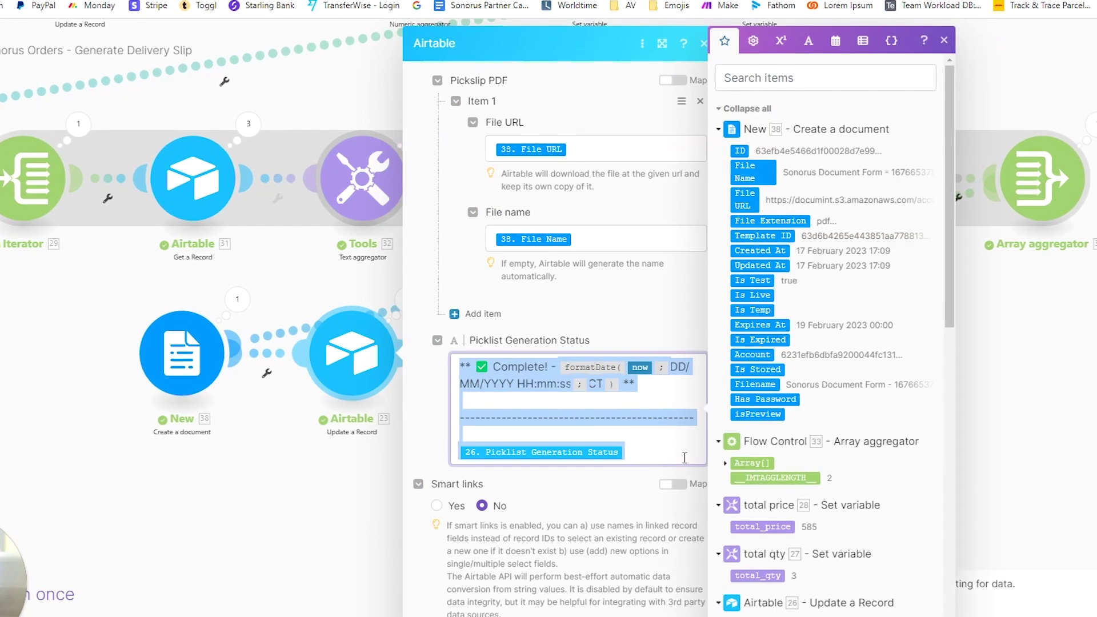
scroll(572, 237, up, 1)
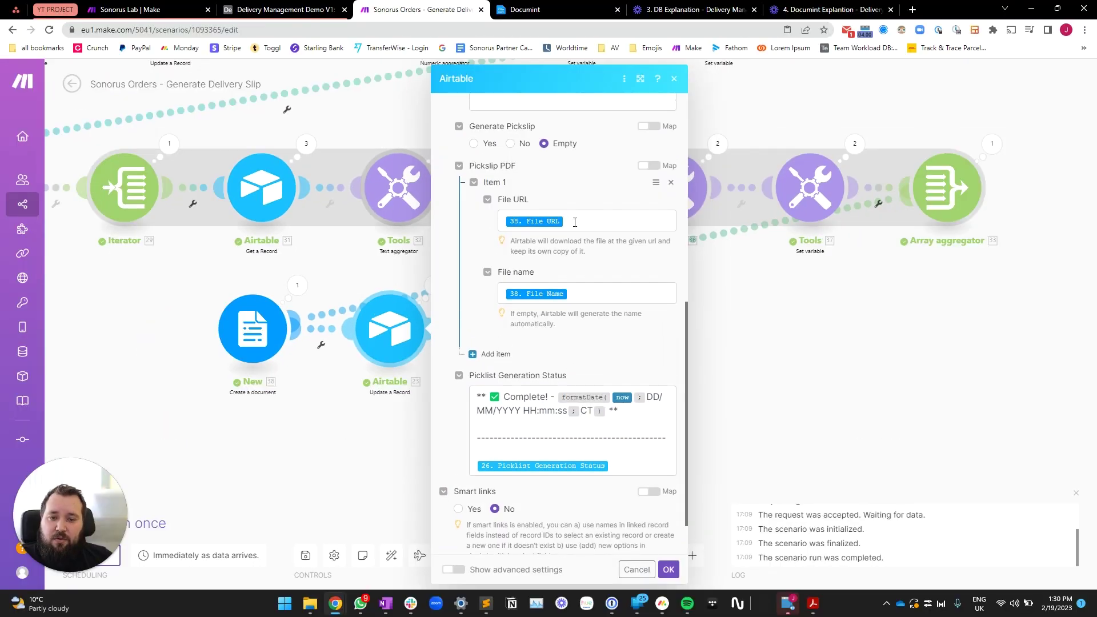
click(574, 223)
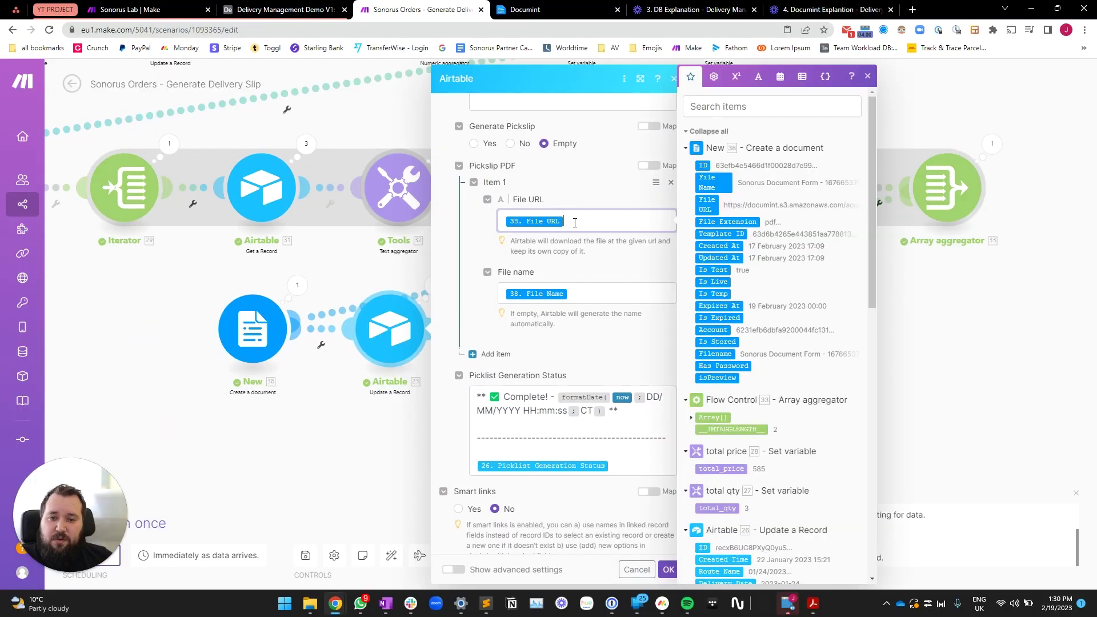
click(586, 303)
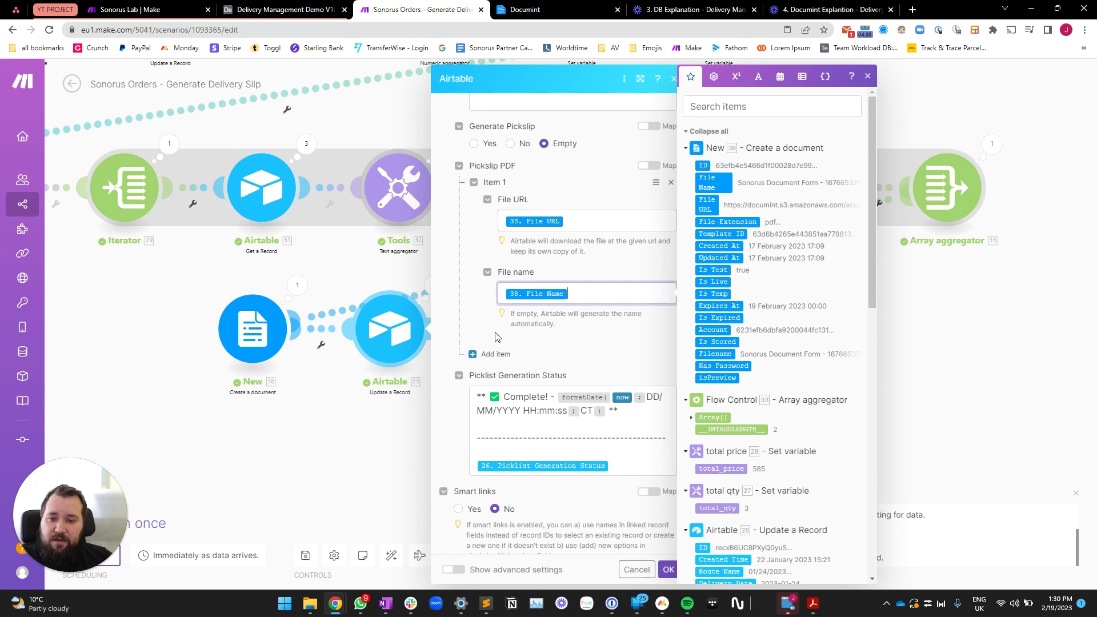
click(552, 324)
click(669, 569)
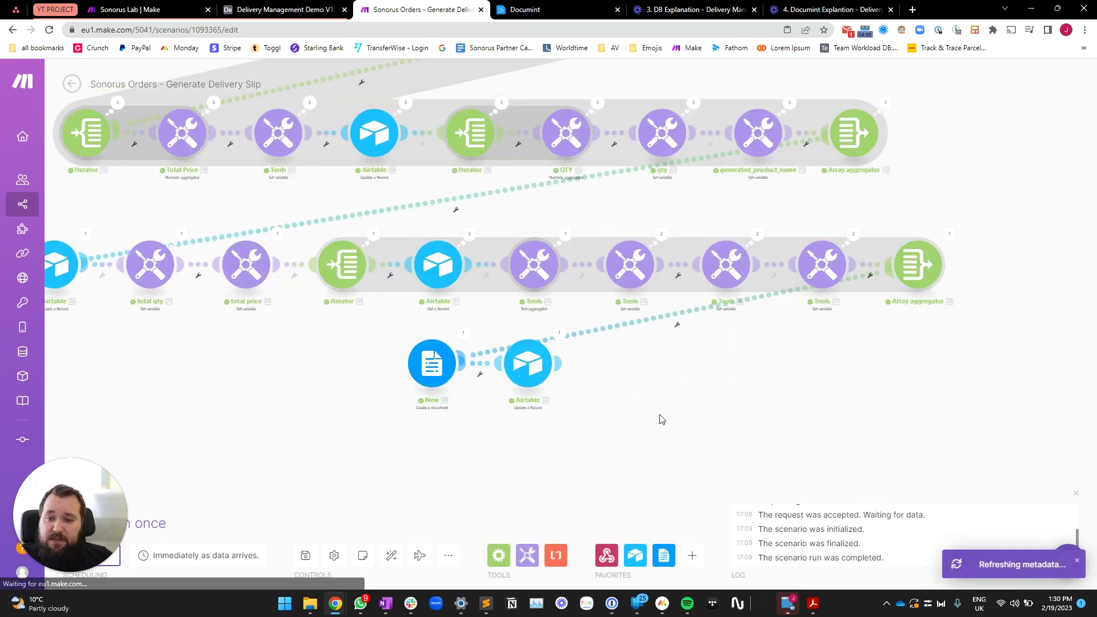
Step: Auto-align all modules of the scenario
click(391, 555)
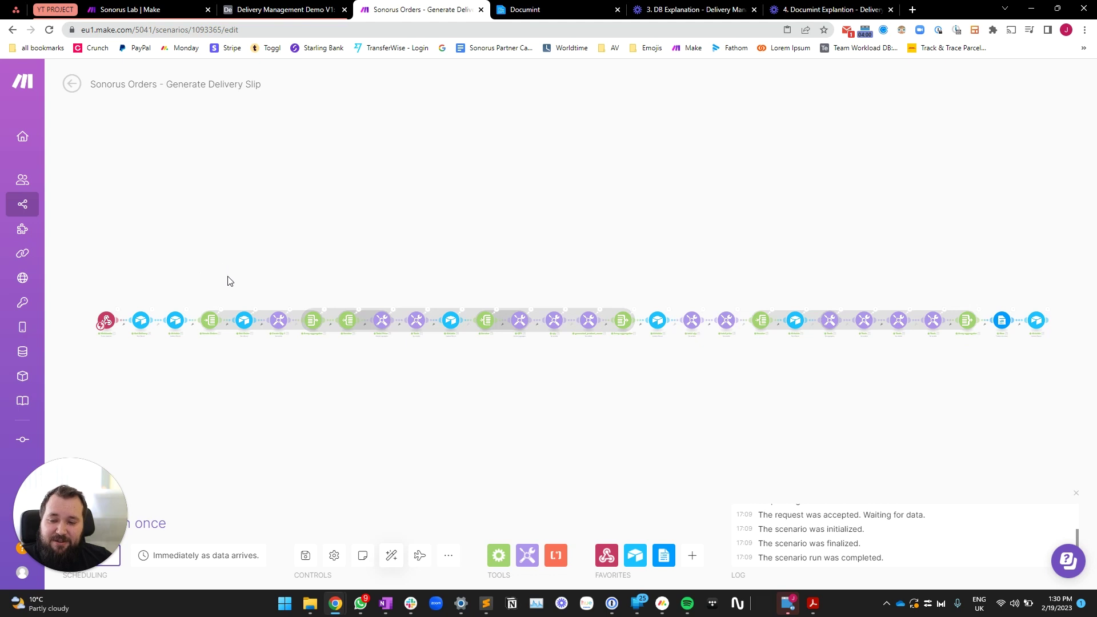
Step: In Airtable, close the PDF preview, clear the record's Pickslip PDF and Picklist Generation Status cells, and untick Generate Pickslip
click(274, 10)
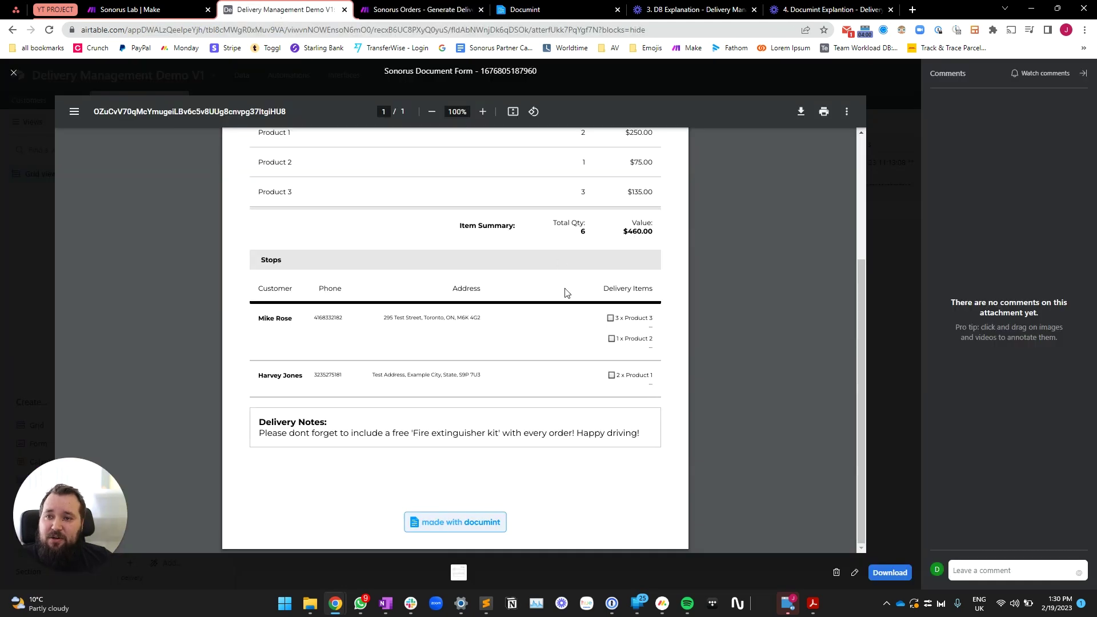
click(895, 255)
scroll(590, 267, right, 5)
drag(740, 180, 825, 180)
key(Delete)
click(656, 284)
click(620, 163)
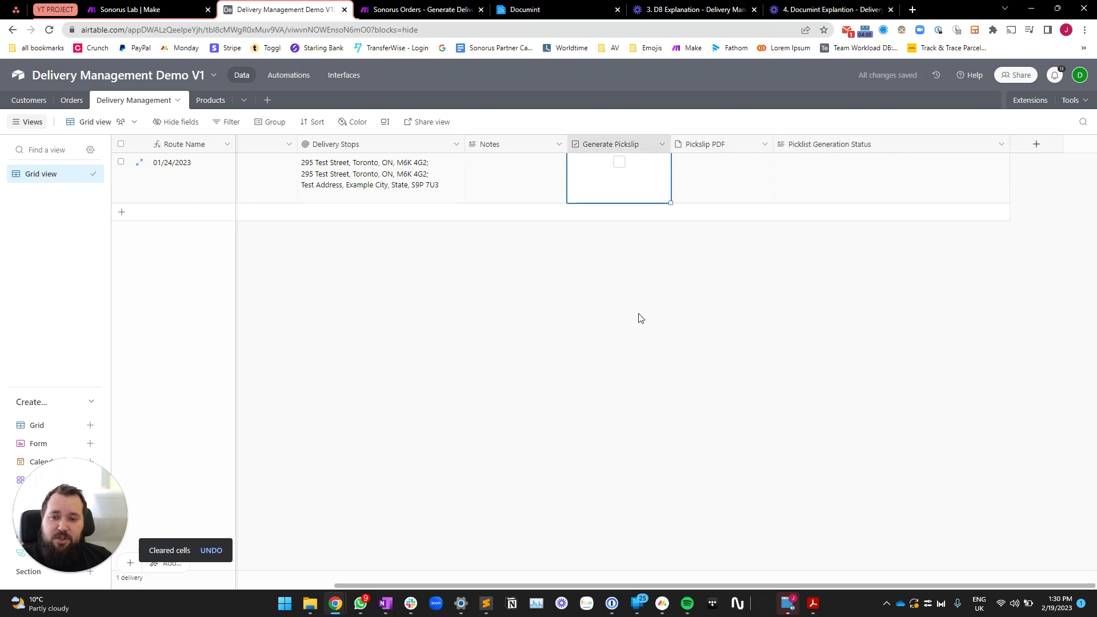
Step: Run the Make scenario once, trigger it by ticking Generate Pickslip on the Airtable delivery record, and return to Make
key(ctrl+Tab)
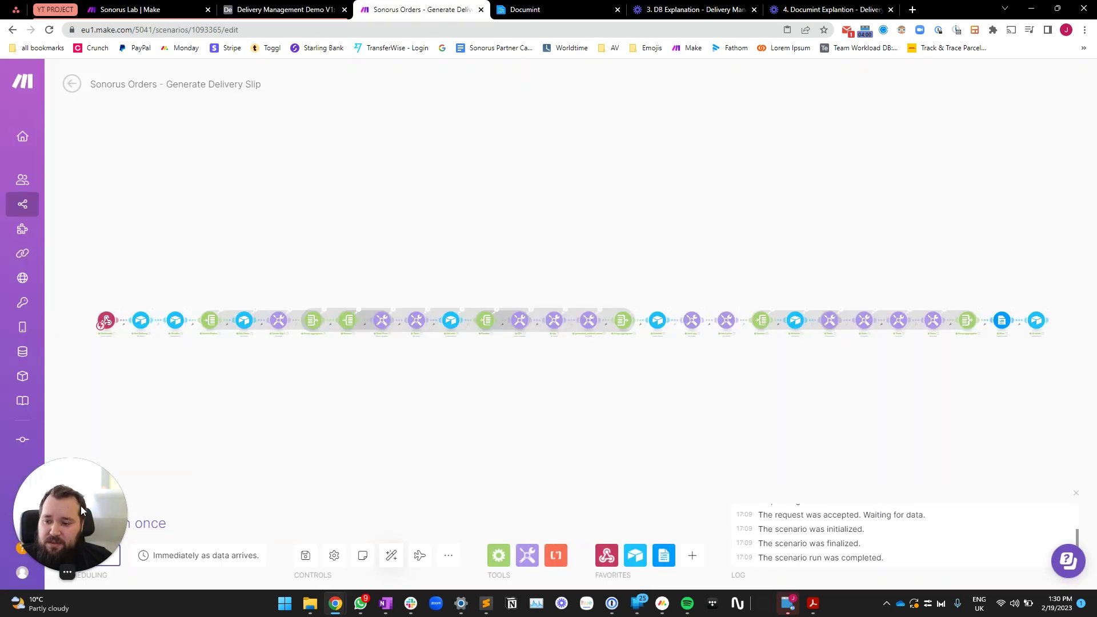
drag(81, 505, 122, 149)
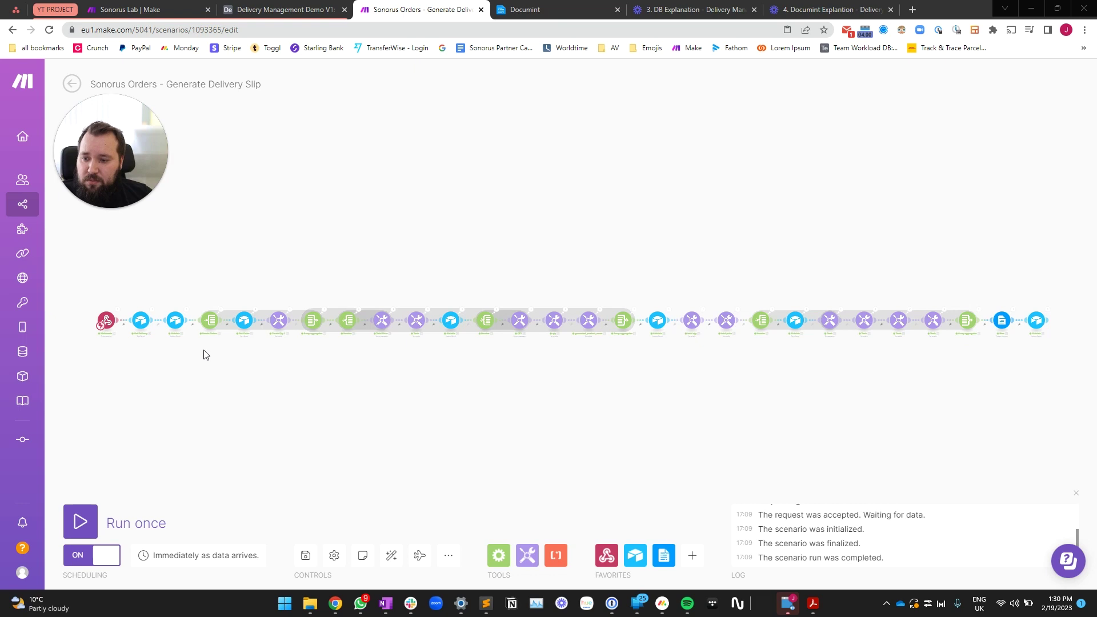
click(81, 522)
click(282, 9)
click(620, 163)
click(436, 10)
Step: Follow the running scenario from the webhook through the aggregators to the final Airtable Update a Record module
drag(175, 372, 211, 367)
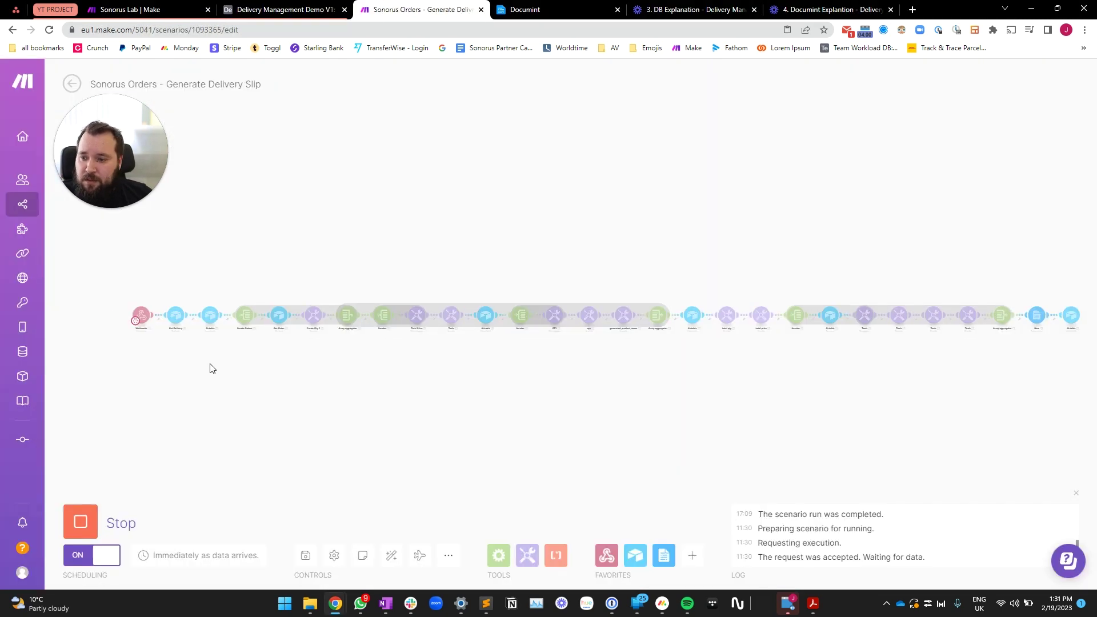
scroll(211, 367, up, 3)
scroll(215, 361, down, 1)
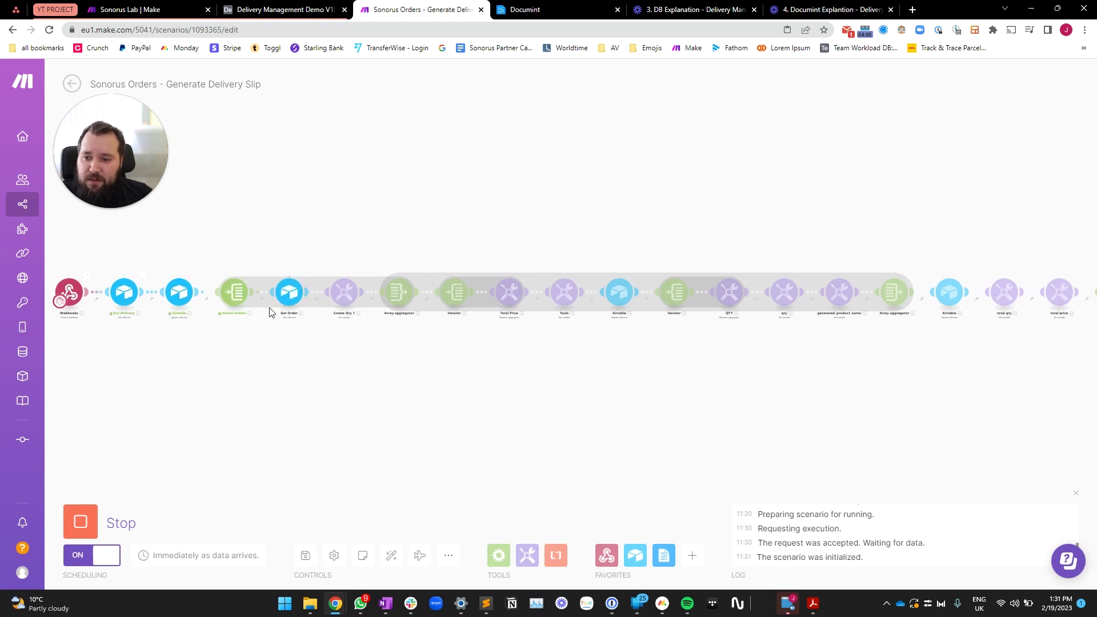
drag(865, 374, 622, 367)
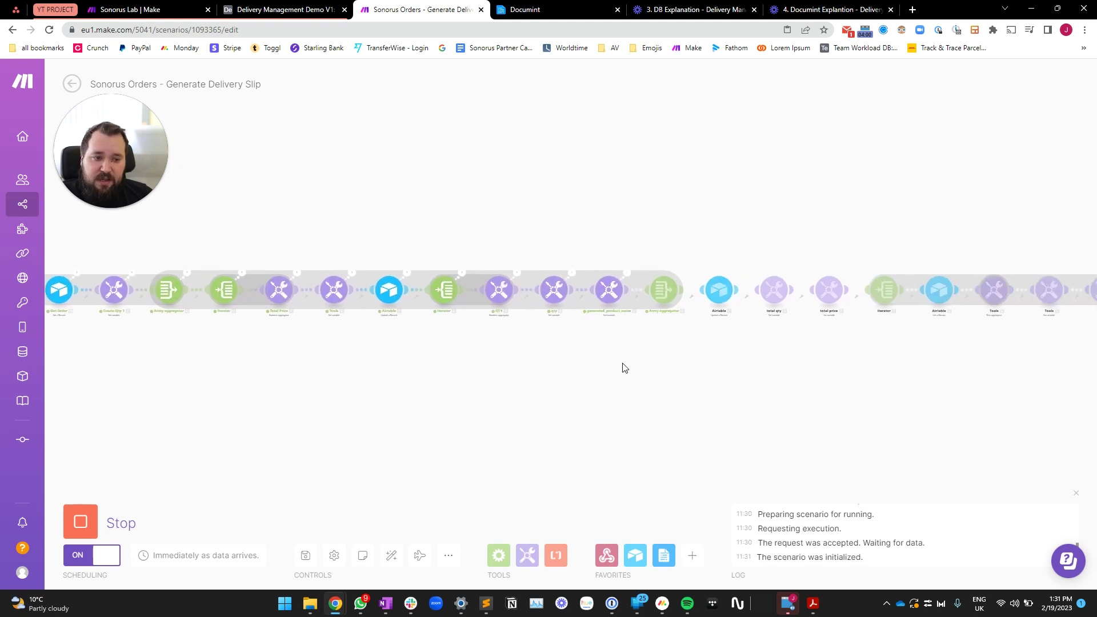
scroll(761, 333, up, 3)
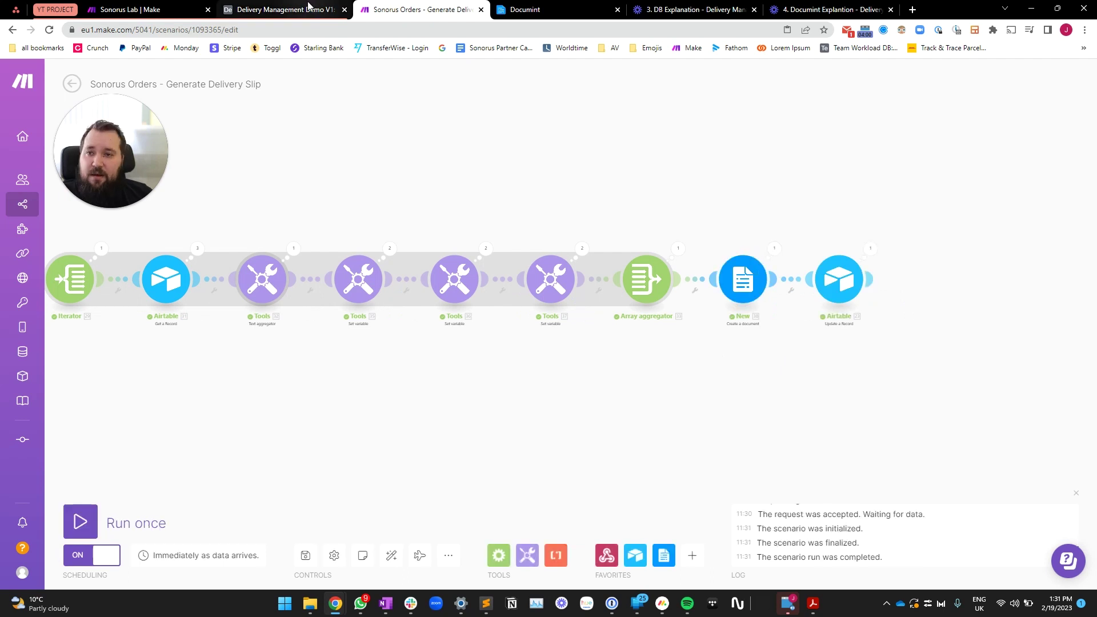
Step: Switch to Airtable and open the newly generated file in the delivery record's Pickslip PDF field
click(282, 9)
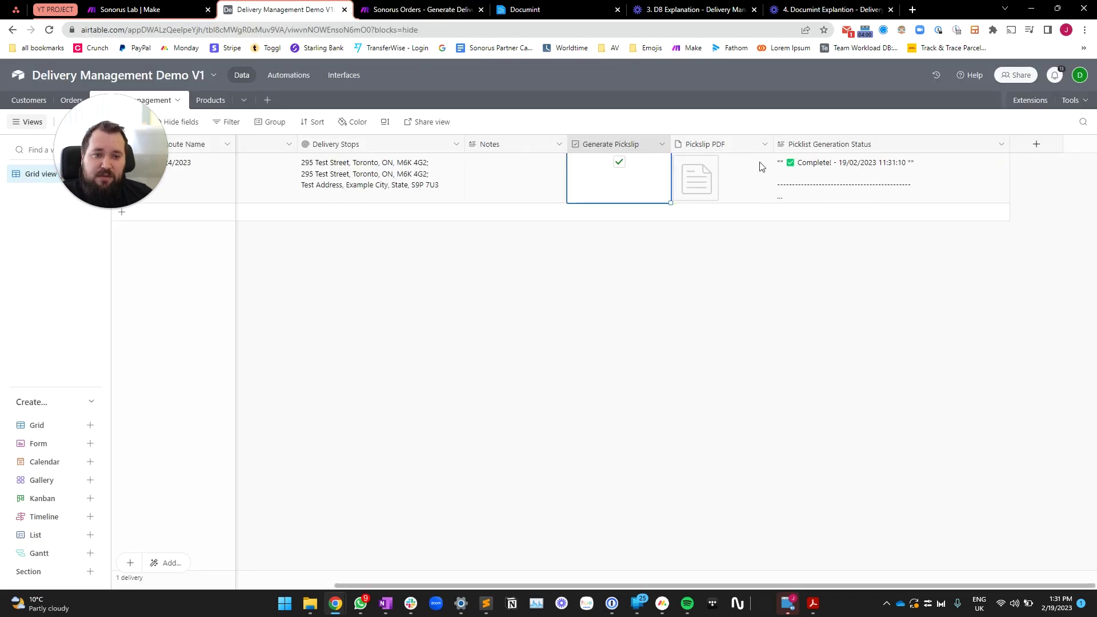
click(698, 181)
click(696, 182)
scroll(701, 198, down, 2)
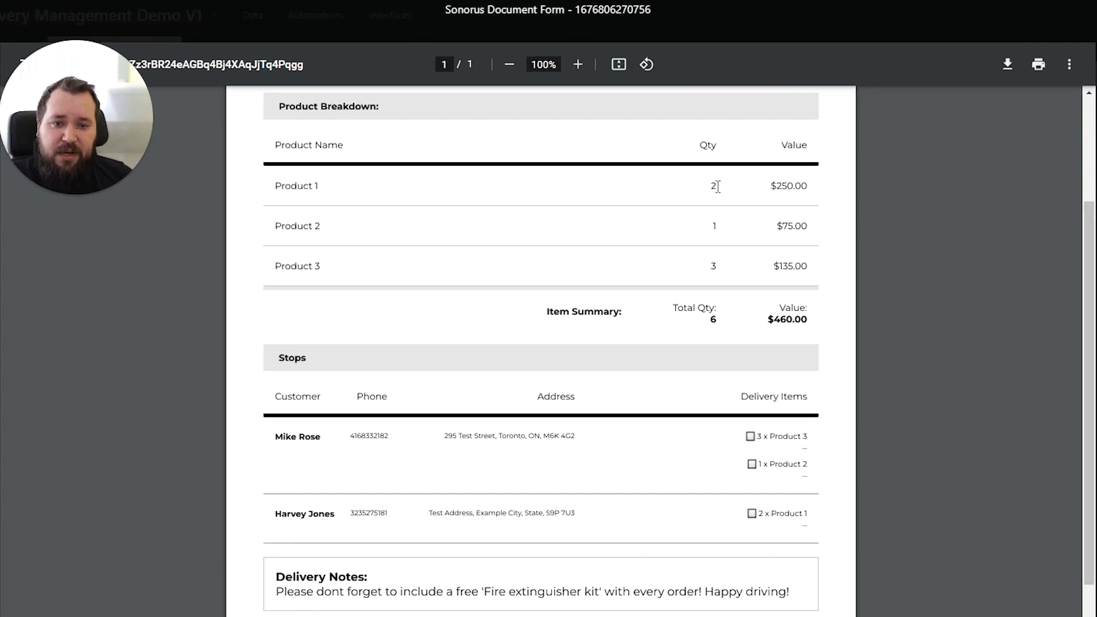
Step: Check the total quantity, each product's value and the total value in the PDF's Product Breakdown table
click(715, 311)
drag(769, 185, 811, 189)
drag(777, 227, 814, 227)
drag(772, 266, 810, 267)
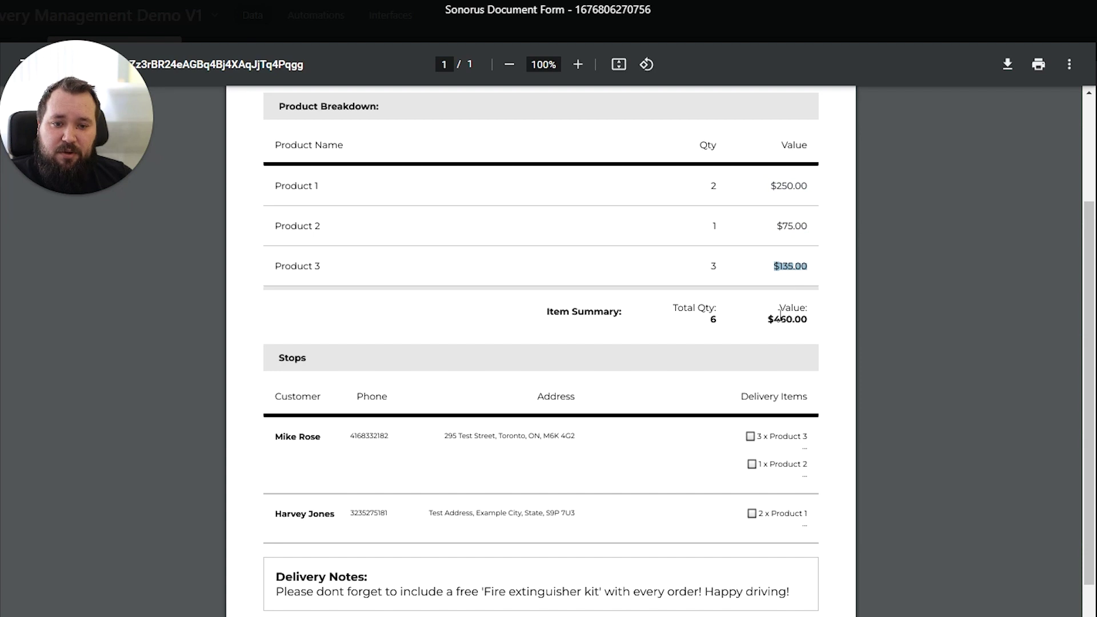
drag(768, 320, 810, 324)
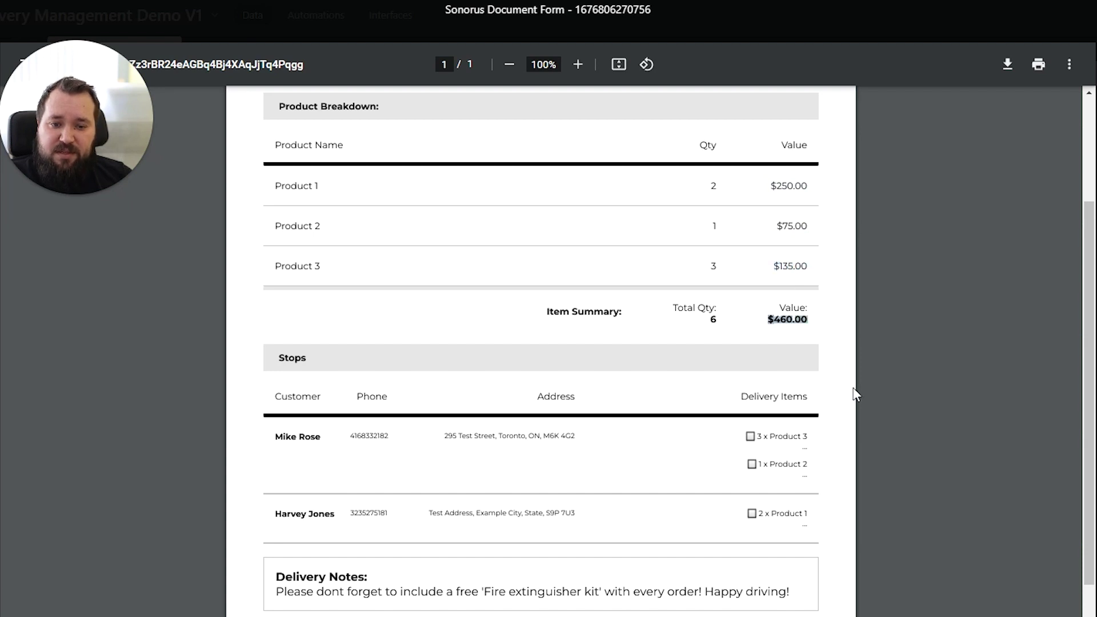
Step: Check each customer's contact details and delivery items in the PDF's Stops table
scroll(857, 394, down, 2)
drag(276, 344, 578, 346)
drag(757, 343, 816, 378)
drag(276, 421, 396, 422)
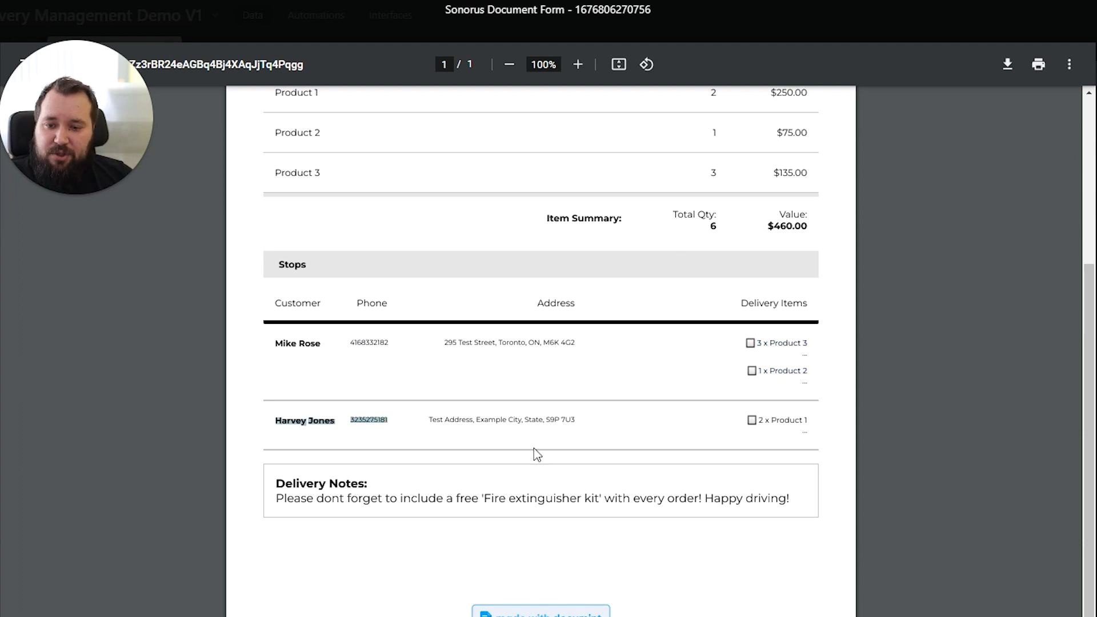
drag(745, 423, 816, 431)
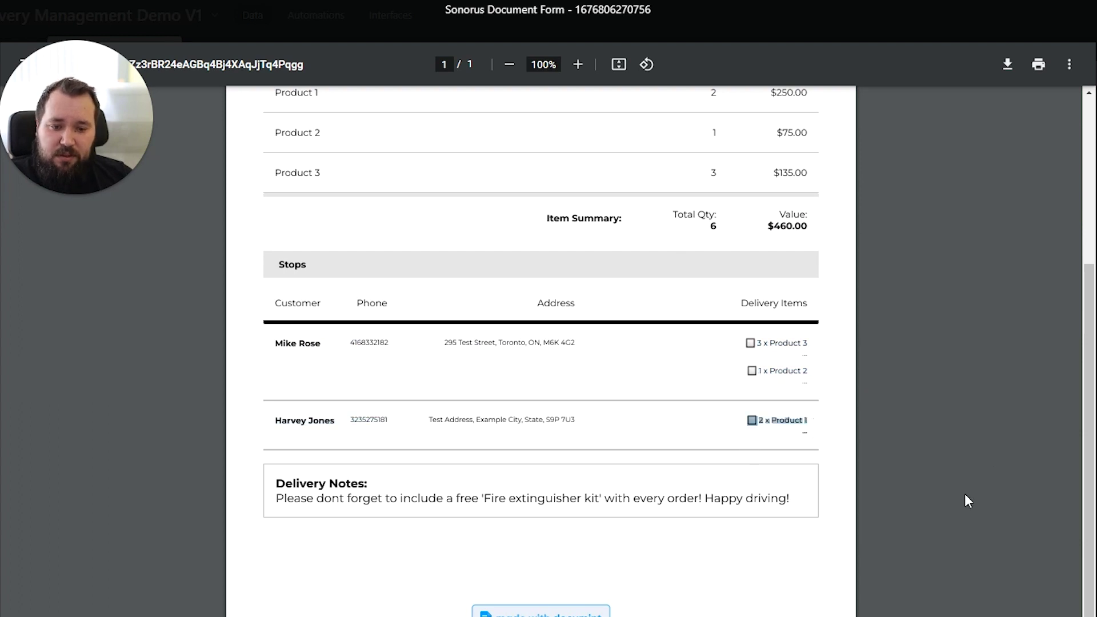
Step: Read the PDF's Delivery Notes, close the preview and compare them with the record's Picklist Notes field
drag(274, 485, 783, 500)
click(296, 504)
key(Escape)
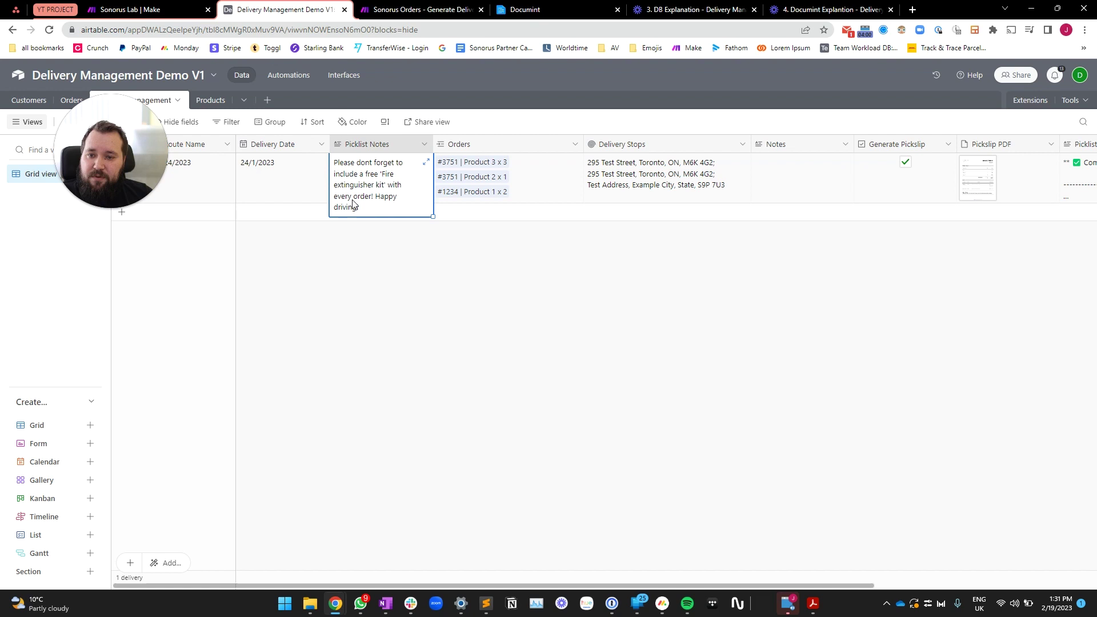
click(480, 373)
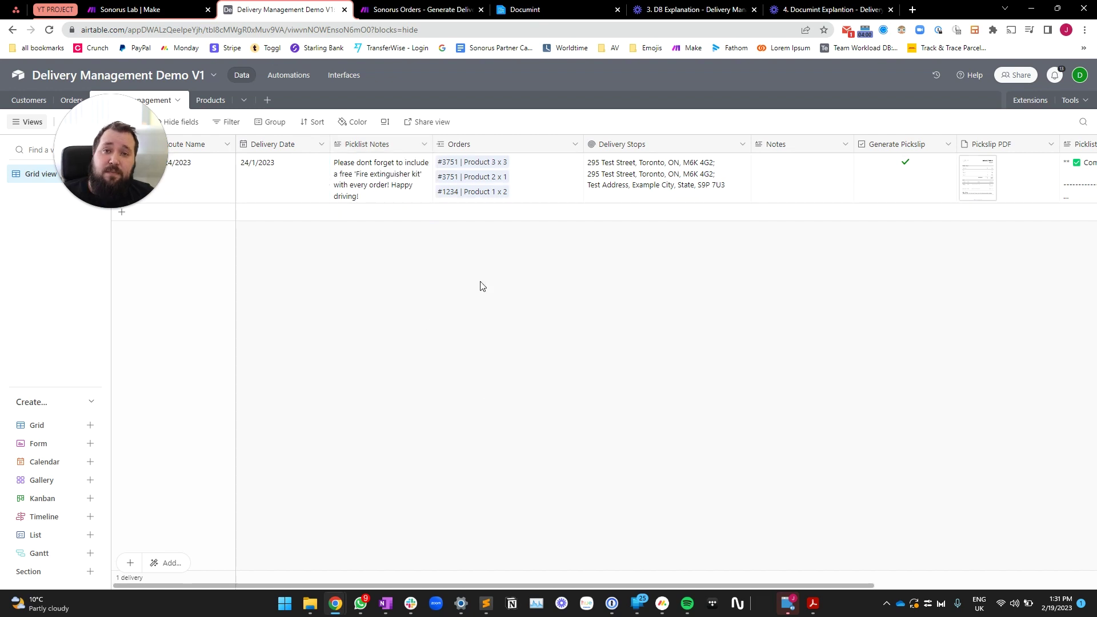